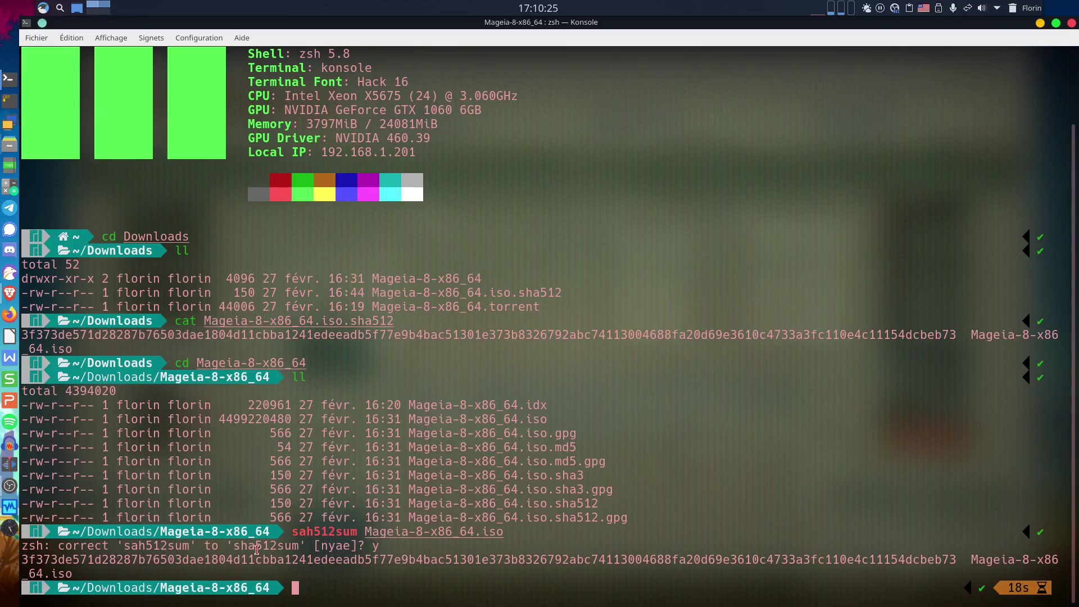
# Compare the published and computed ISO hashes in Konsole, then erase the wrongly pasted path.
pyautogui.doubleClick(698, 335)
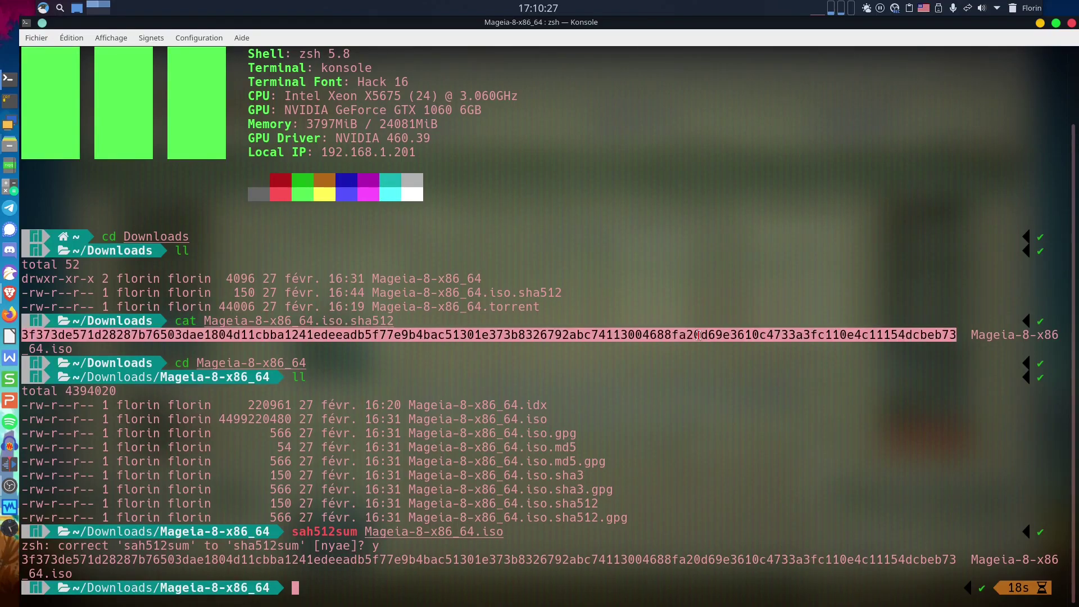
pyautogui.doubleClick(699, 558)
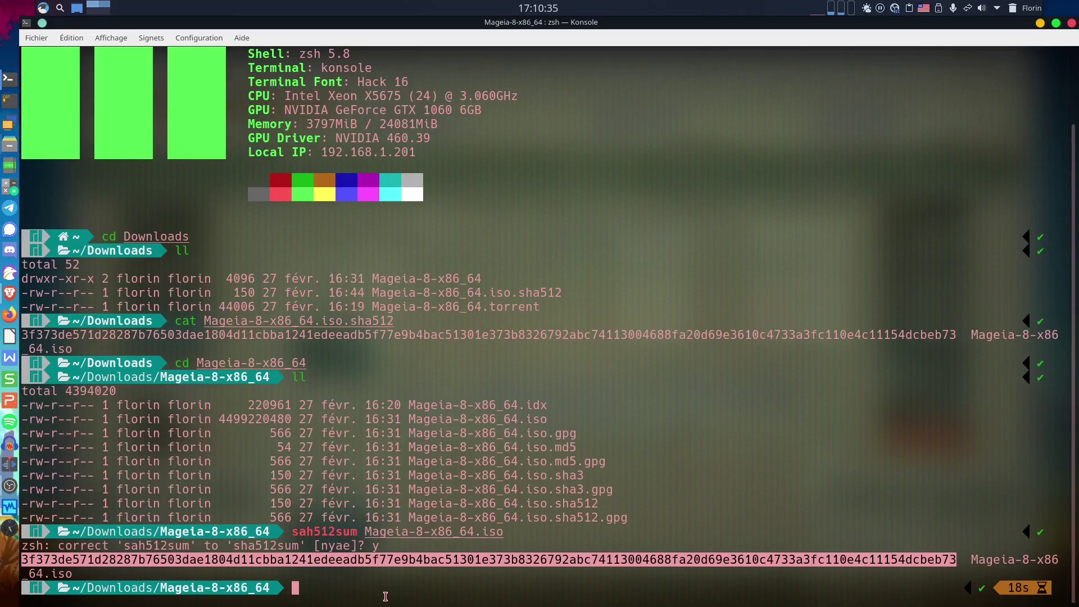
pyautogui.rightClick(385, 593)
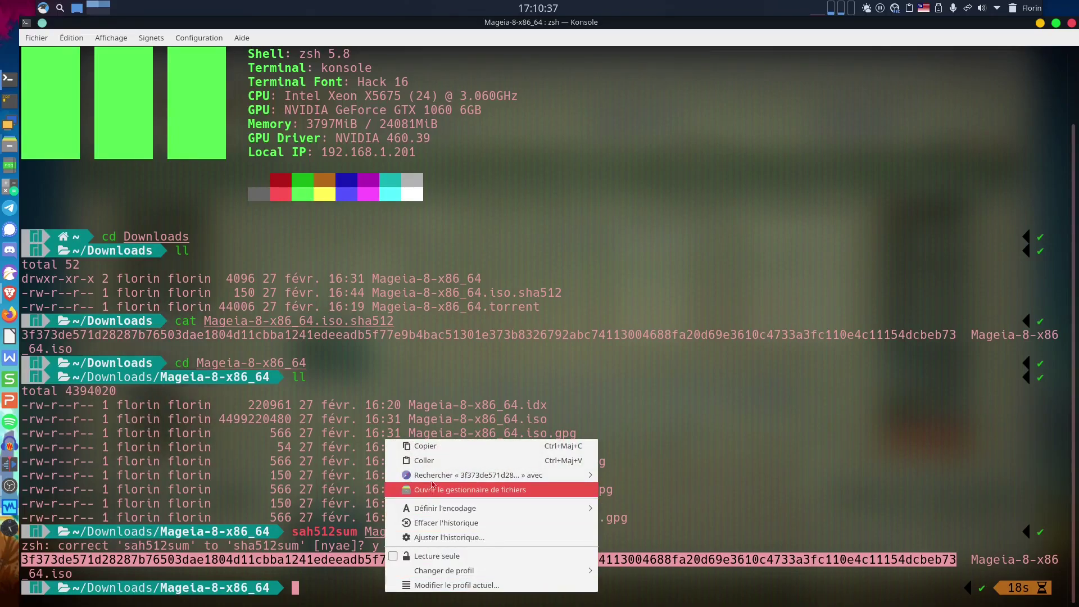
pyautogui.click(441, 462)
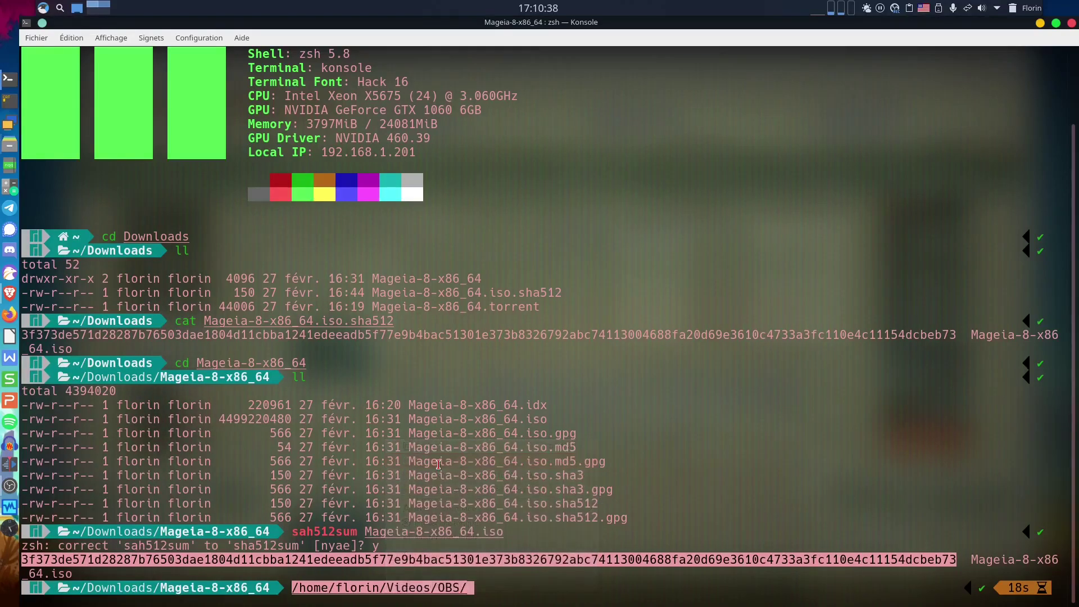
pyautogui.click(485, 594)
pyautogui.press('BackSpace')
pyautogui.press('BackSpace')
pyautogui.press('BackSpace')
pyautogui.press('BackSpace')
pyautogui.press('BackSpace')
pyautogui.press('BackSpace')
pyautogui.press('BackSpace')
pyautogui.press('BackSpace')
pyautogui.press('BackSpace')
pyautogui.press('BackSpace')
pyautogui.press('BackSpace')
pyautogui.press('BackSpace')
pyautogui.press('BackSpace')
pyautogui.press('BackSpace')
pyautogui.press('BackSpace')
pyautogui.press('BackSpace')
pyautogui.press('BackSpace')
pyautogui.press('BackSpace')
pyautogui.press('BackSpace')
pyautogui.press('BackSpace')
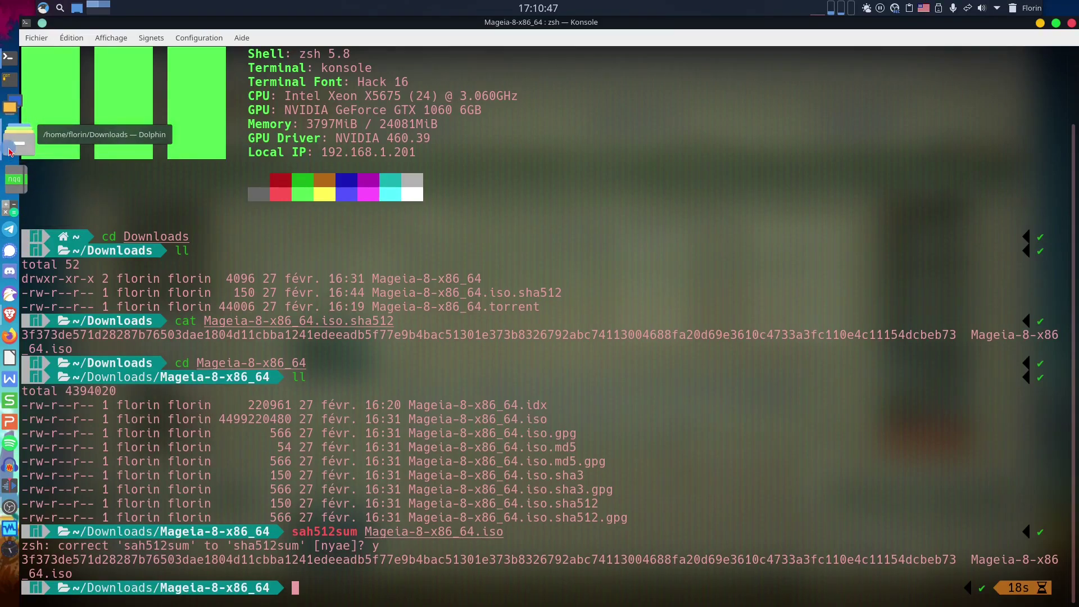
# Open video-text.txt from 2TOBACKUP > florin > VIDEOS > YouTube in Dolphin, then return to Konsole.
pyautogui.click(9, 147)
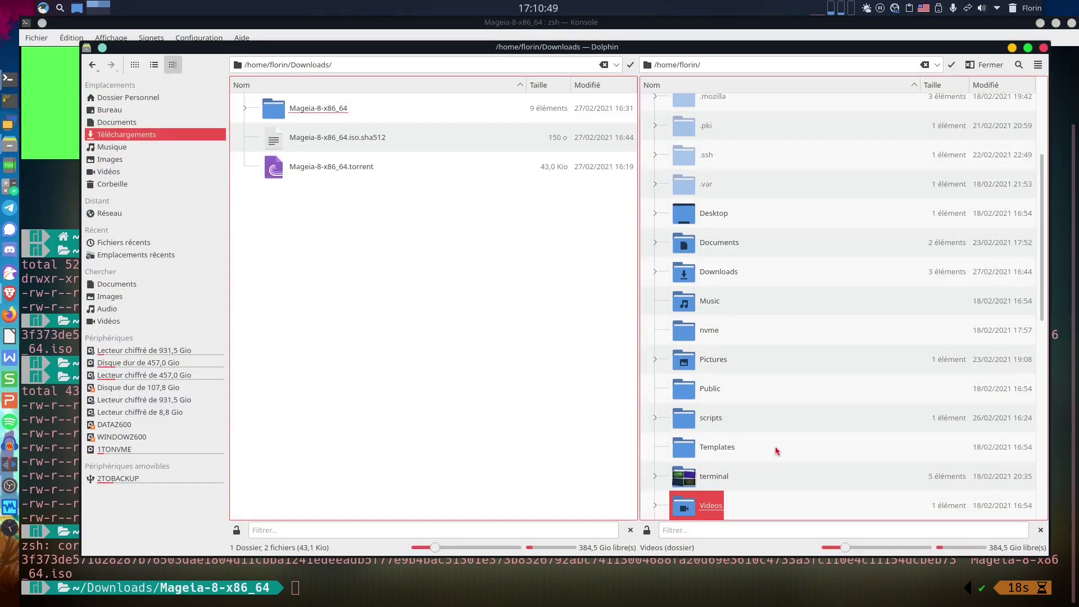
pyautogui.scroll(-6, 781, 447)
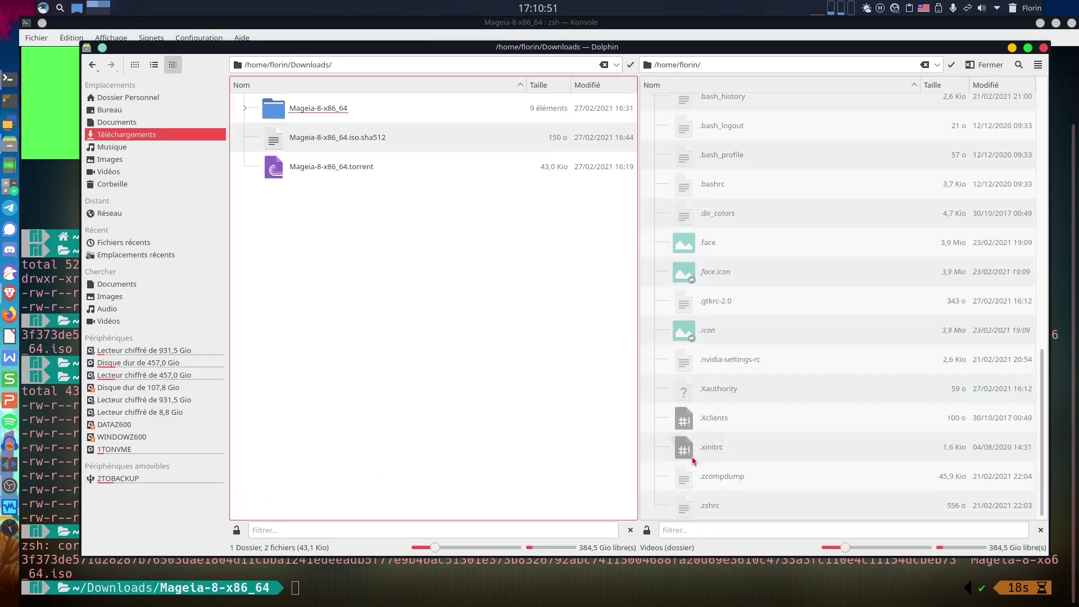
pyautogui.click(138, 478)
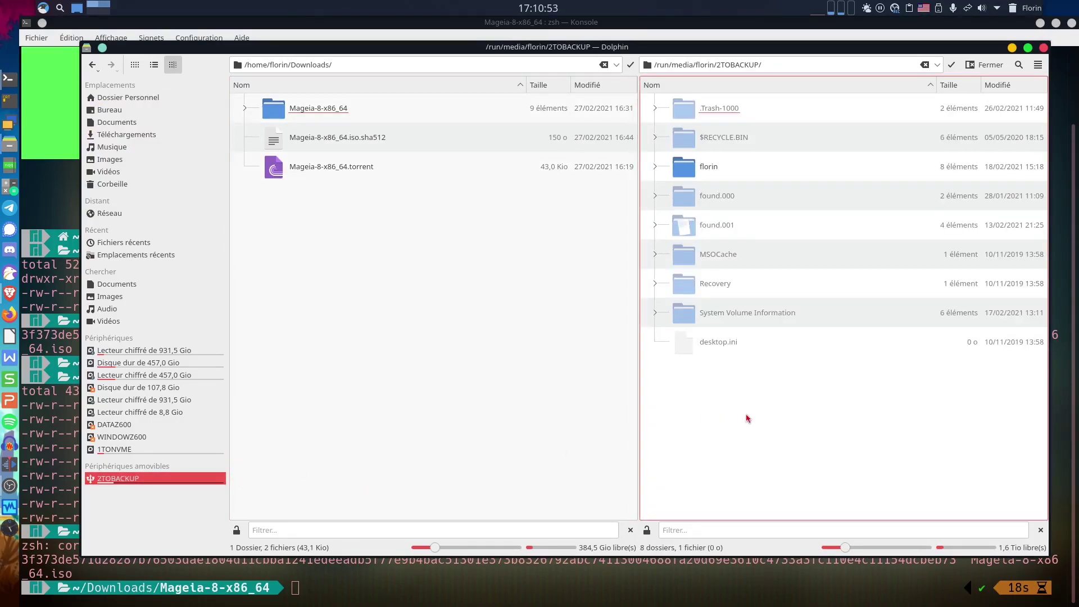
pyautogui.click(705, 168)
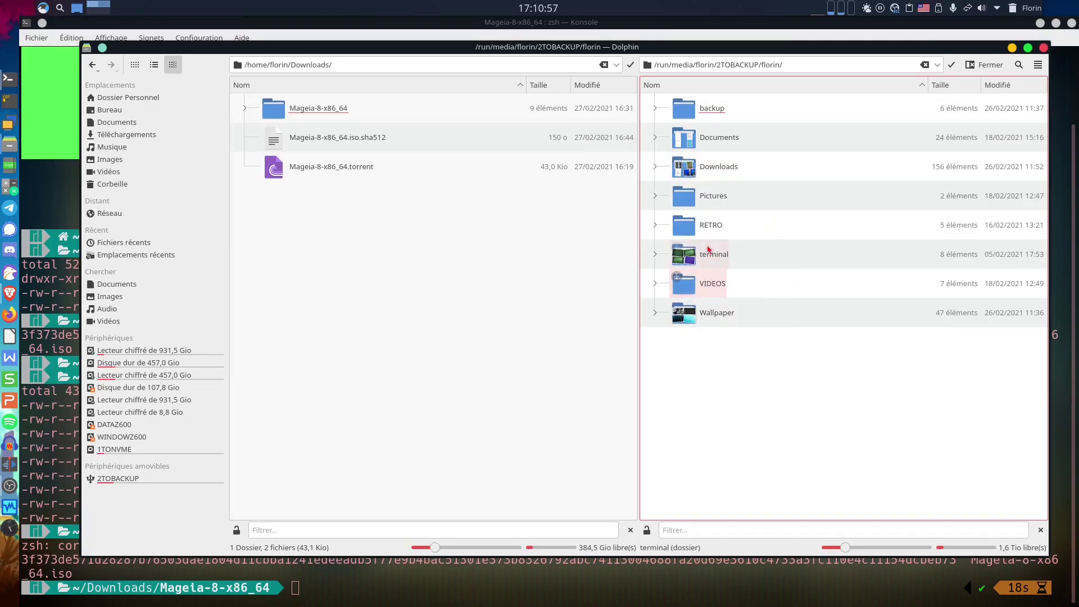
pyautogui.click(705, 287)
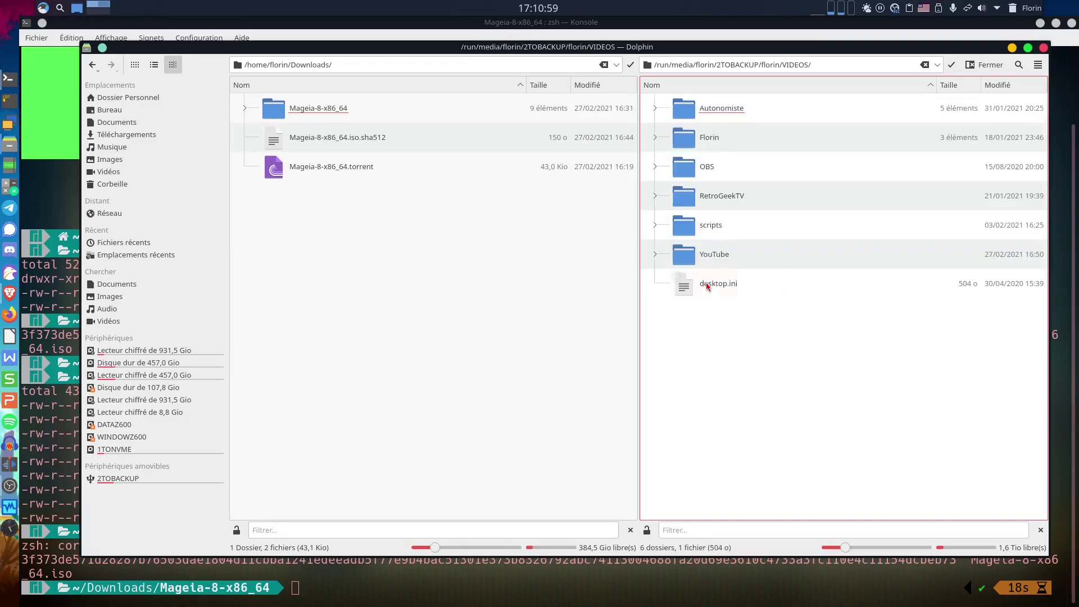
pyautogui.click(717, 254)
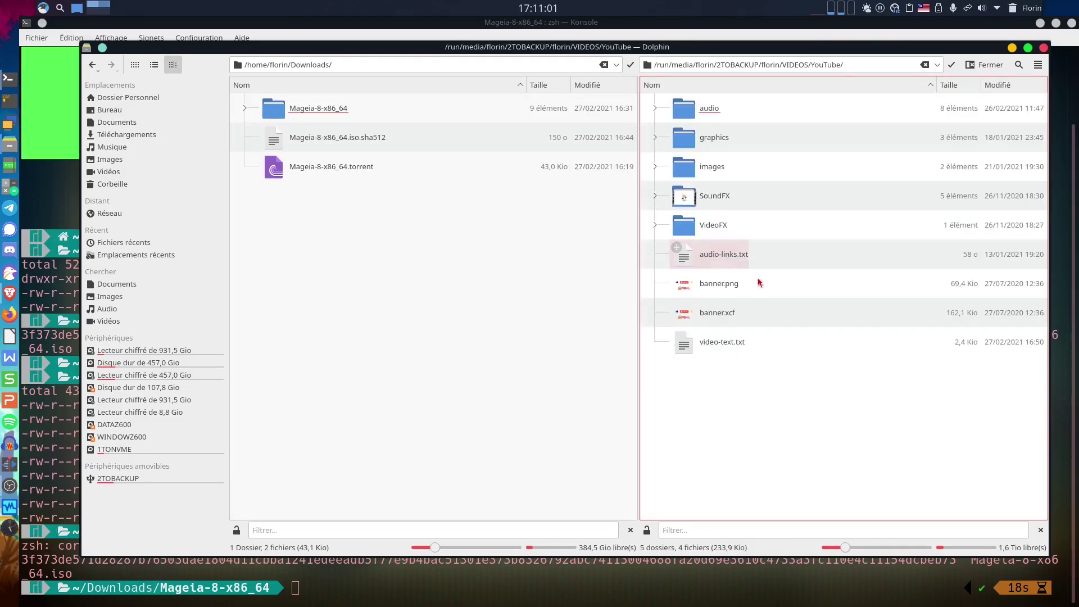
pyautogui.click(702, 341)
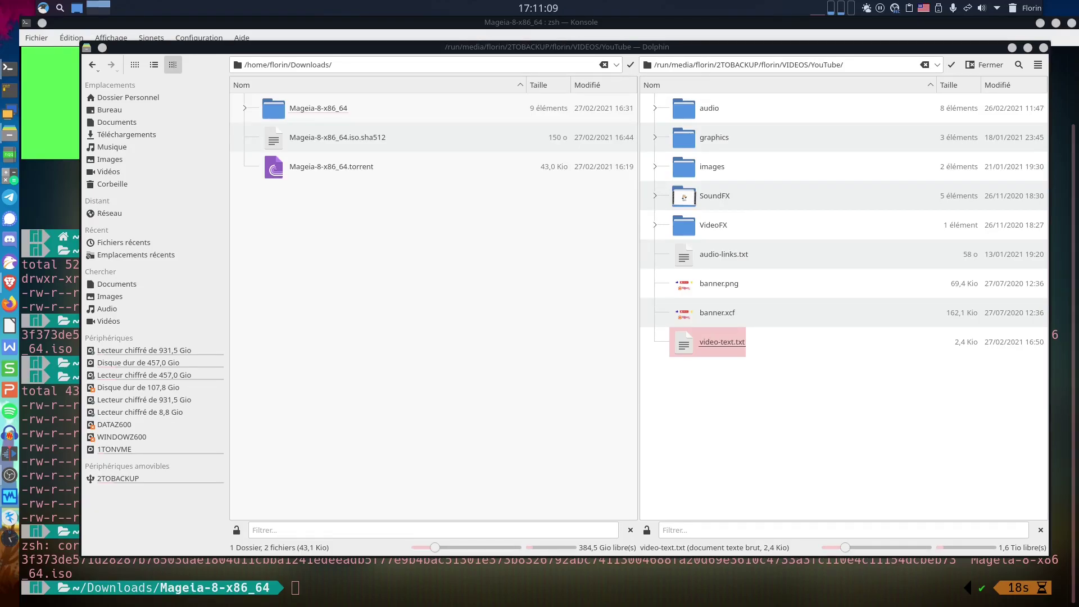
pyautogui.click(1012, 47)
pyautogui.rightClick(472, 454)
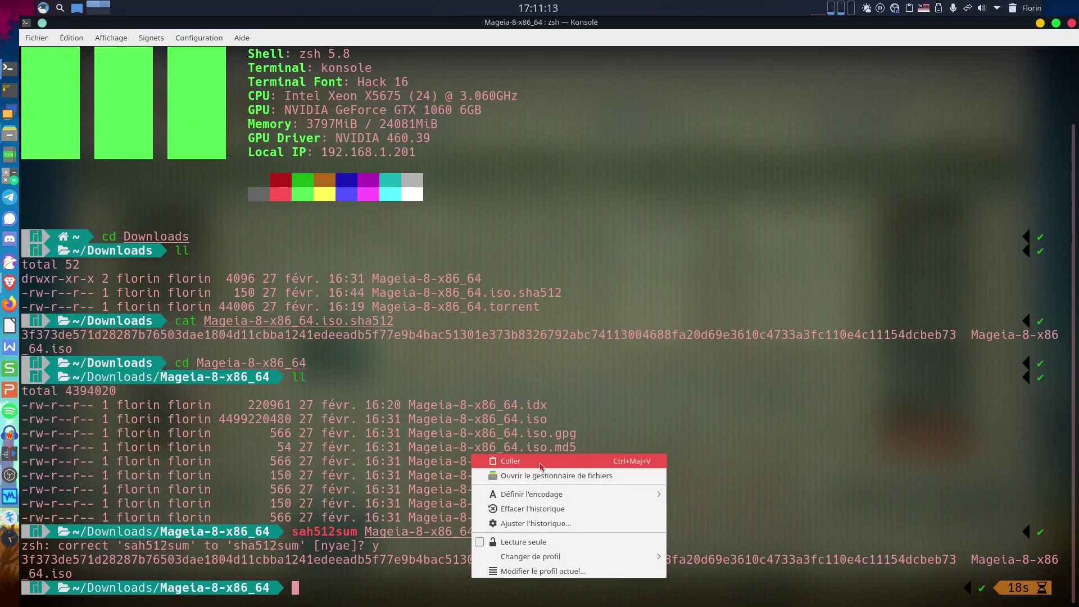
# Paste and run the echo … | shasum -a 512 --check command, confirming 'Mageia-8-x86_64.iso: OK'.
pyautogui.click(541, 466)
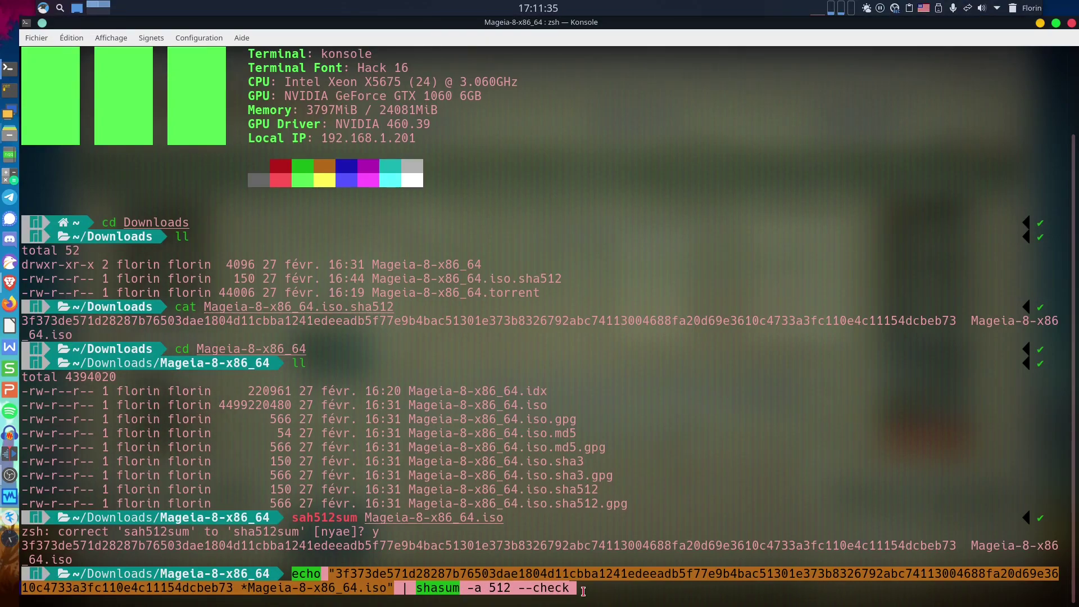
pyautogui.press('Return')
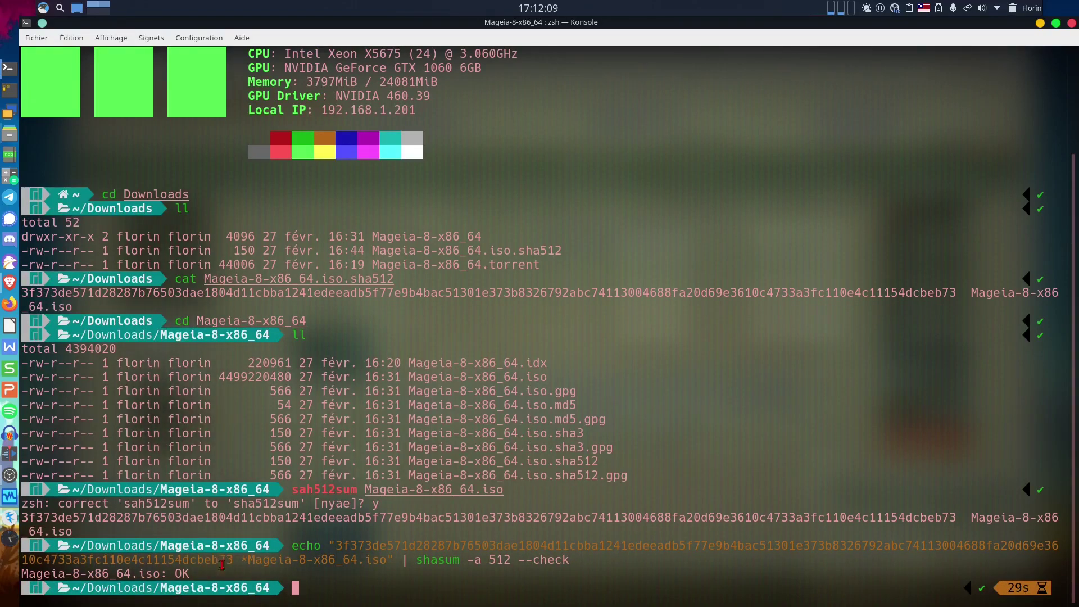
pyautogui.moveTo(203, 574); pyautogui.dragTo(15, 577)
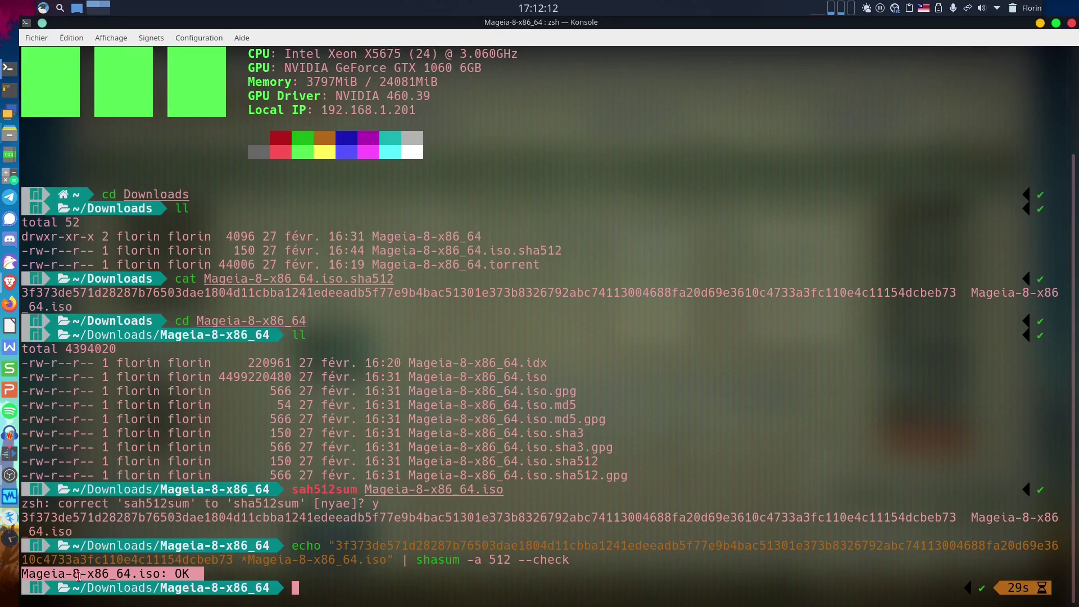
# Compare the .sha512 hash with the ISO's computed hash, then minimise Konsole to reveal DistroWatch in Brave.
pyautogui.click(442, 544)
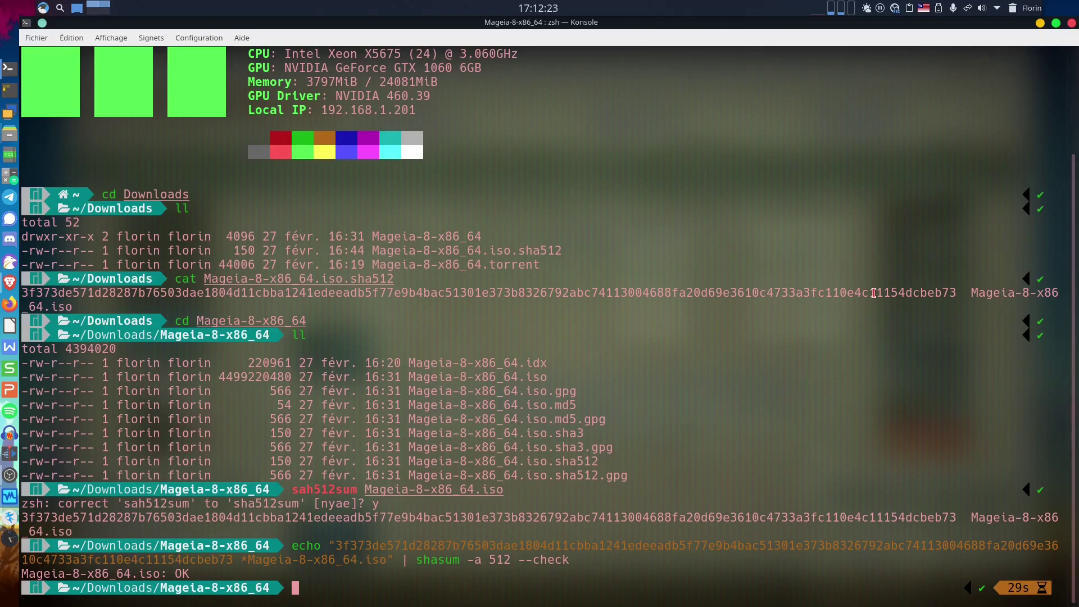
pyautogui.doubleClick(743, 293)
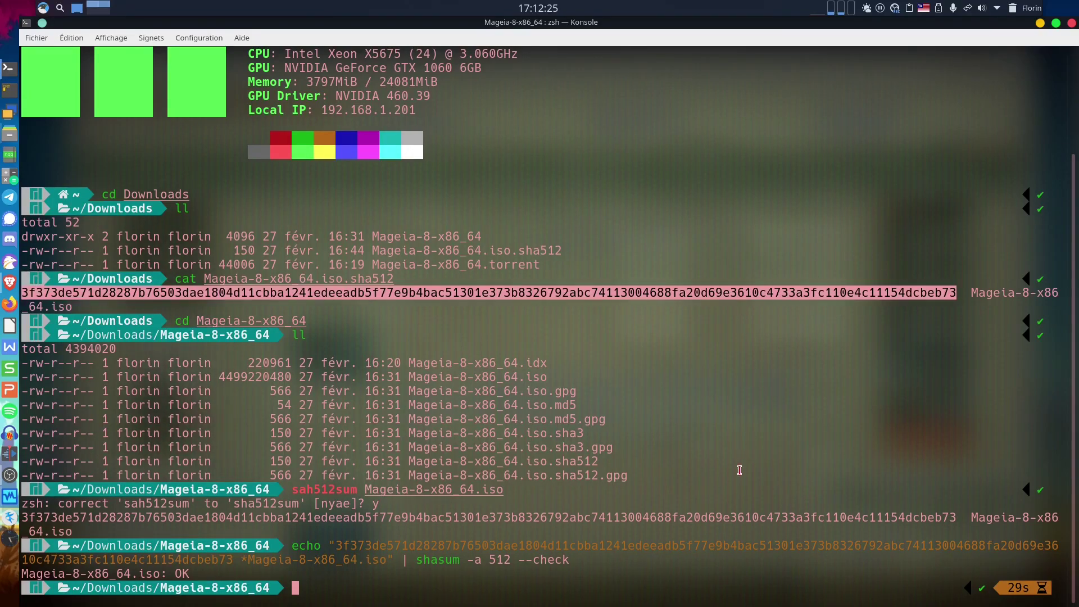
pyautogui.doubleClick(726, 518)
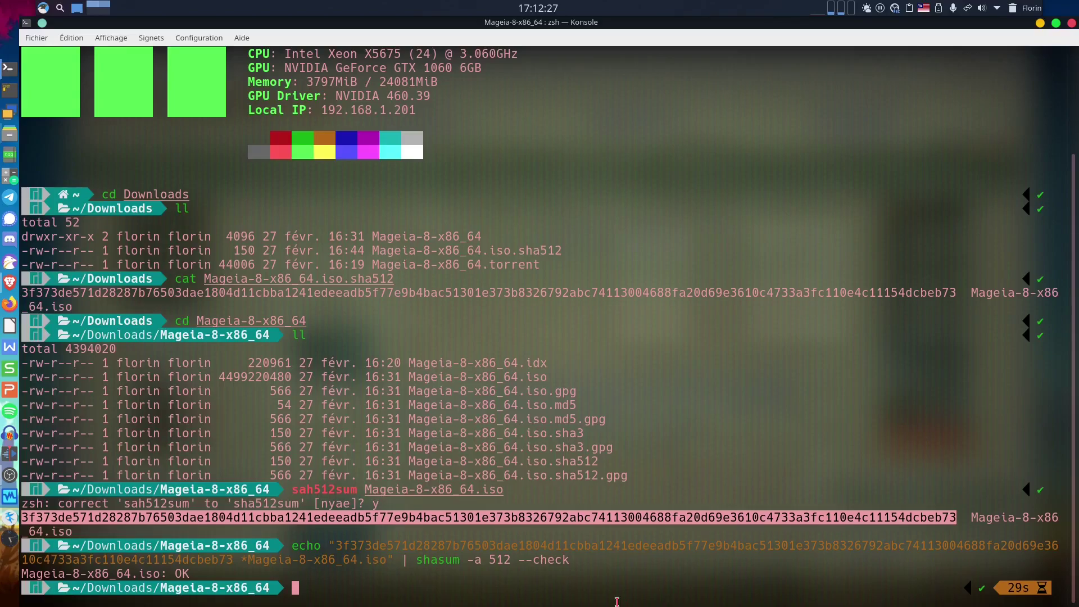
pyautogui.click(436, 586)
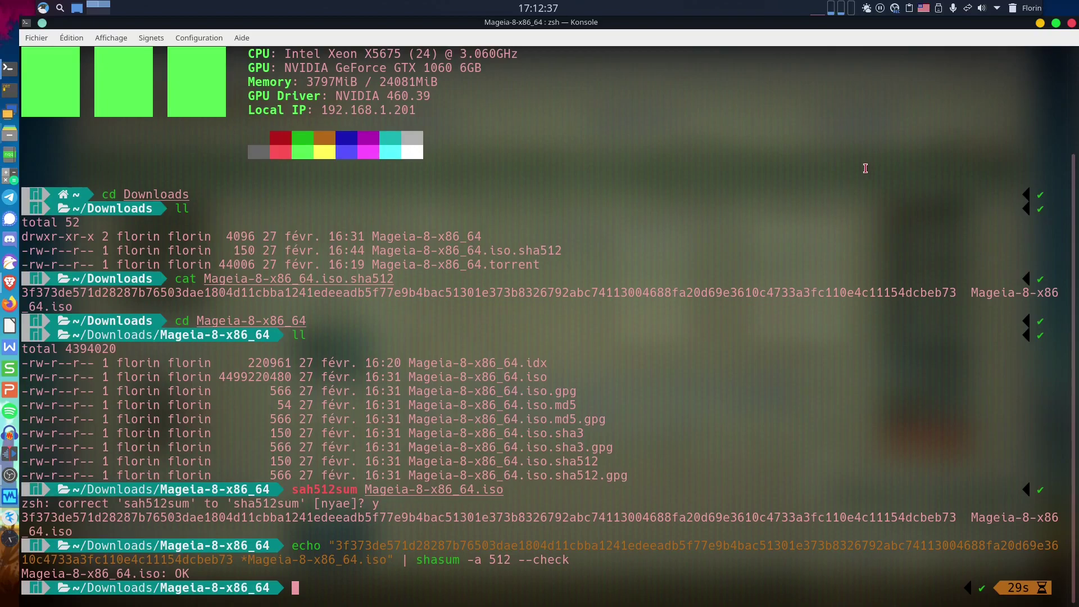
pyautogui.click(1040, 24)
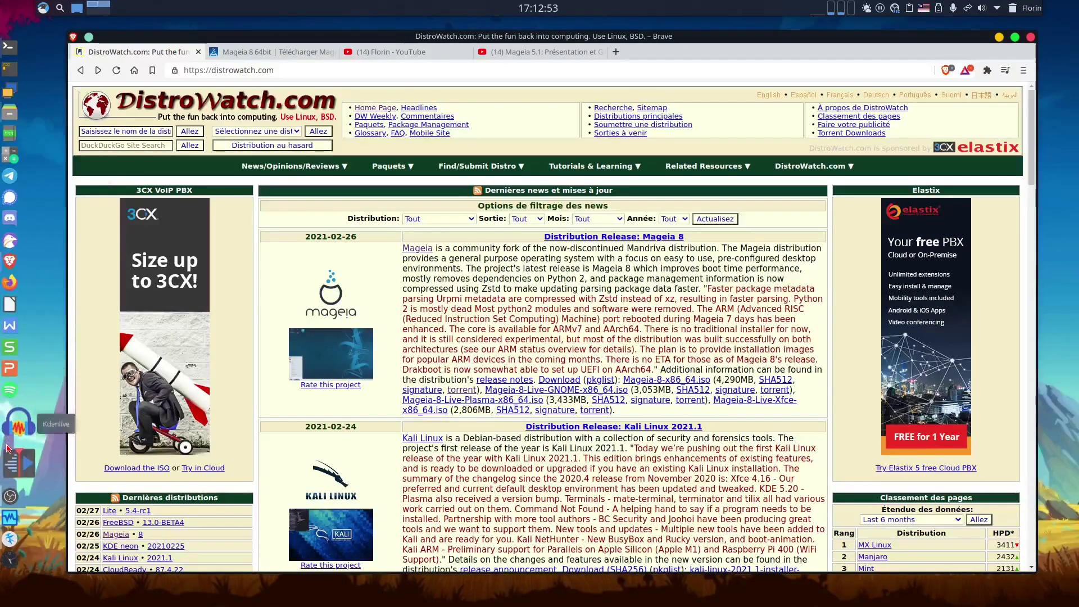
# Switch to the Mageia 8 64bit tab and go back to the Télécharger Mageia 8 page.
pyautogui.click(253, 51)
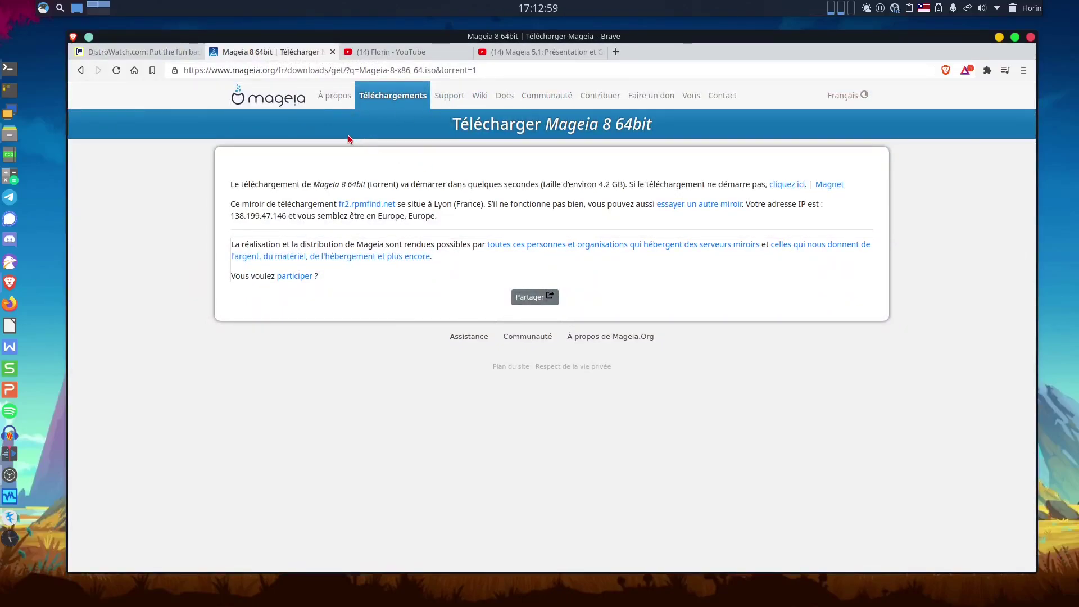
pyautogui.click(81, 73)
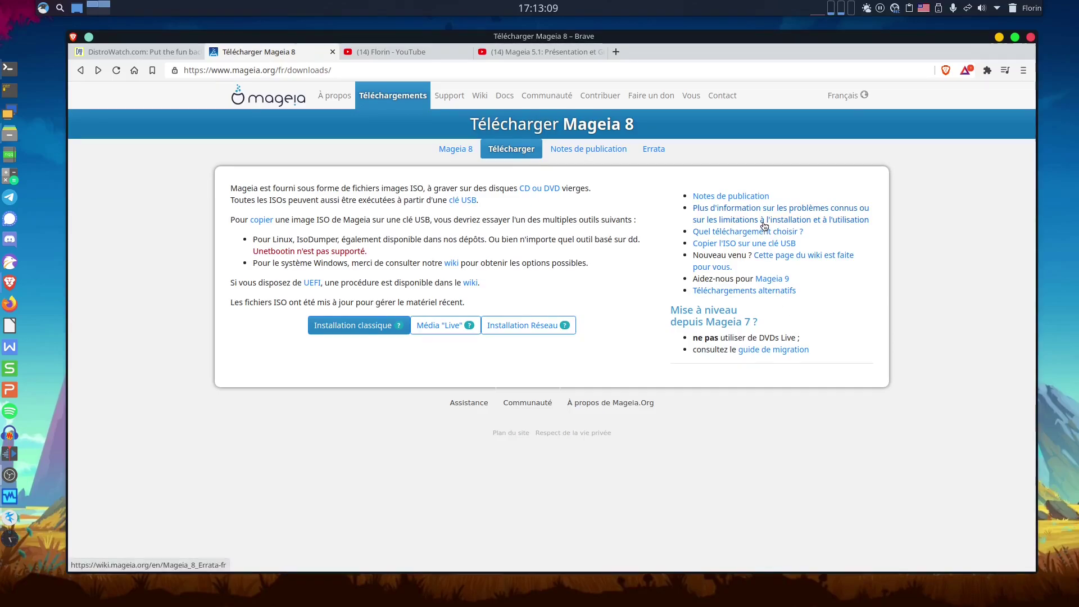
# Open the Mageia 8 release notes and read through the Introduction.
pyautogui.click(725, 198)
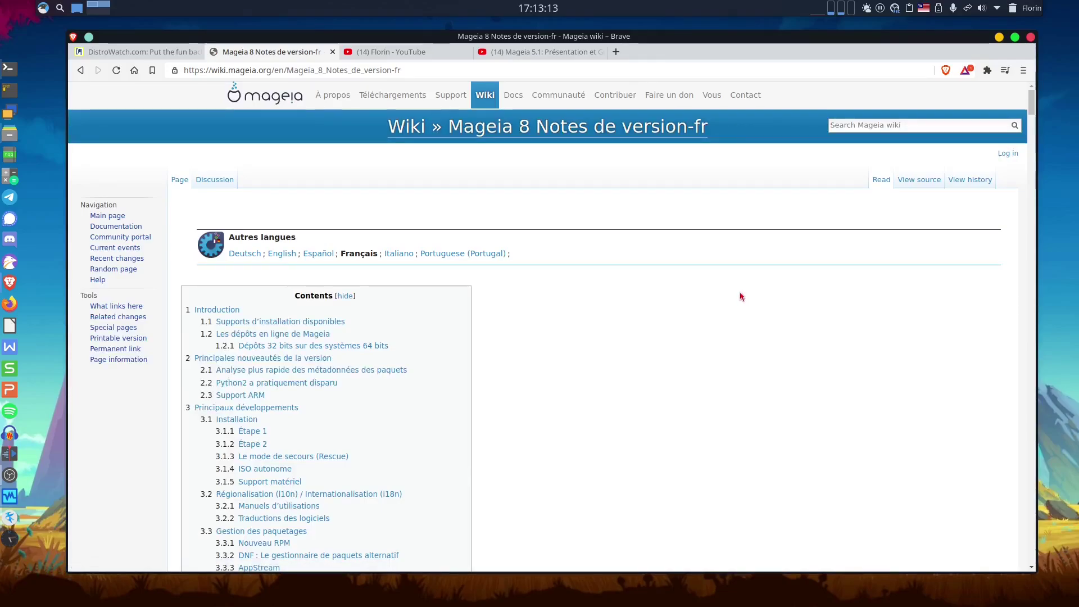
pyautogui.scroll(-12, 738, 303)
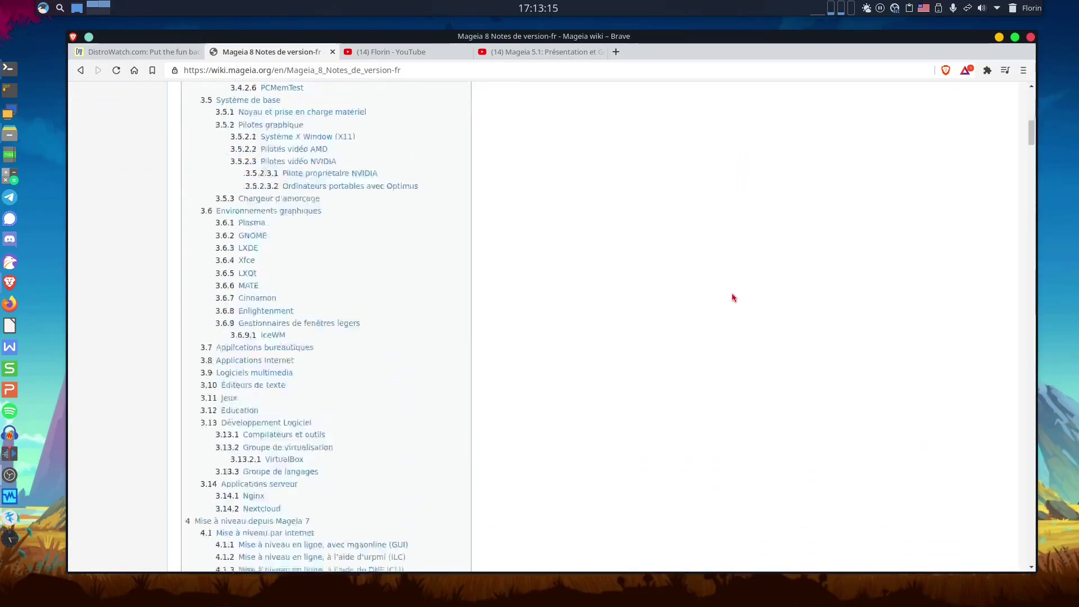
pyautogui.scroll(-5, 721, 297)
pyautogui.scroll(2, 721, 298)
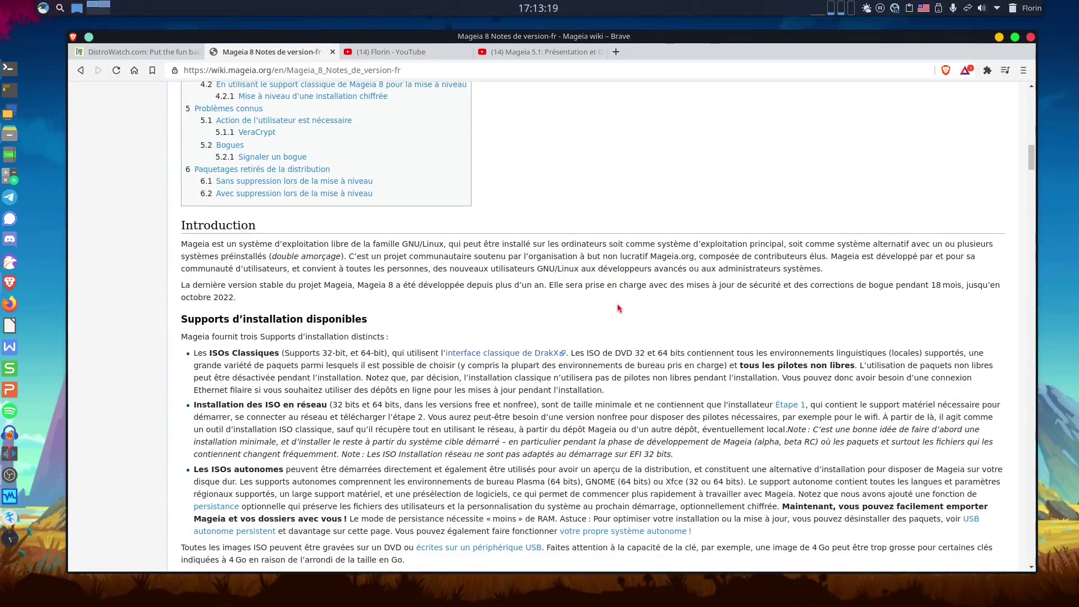
pyautogui.scroll(-1, 618, 308)
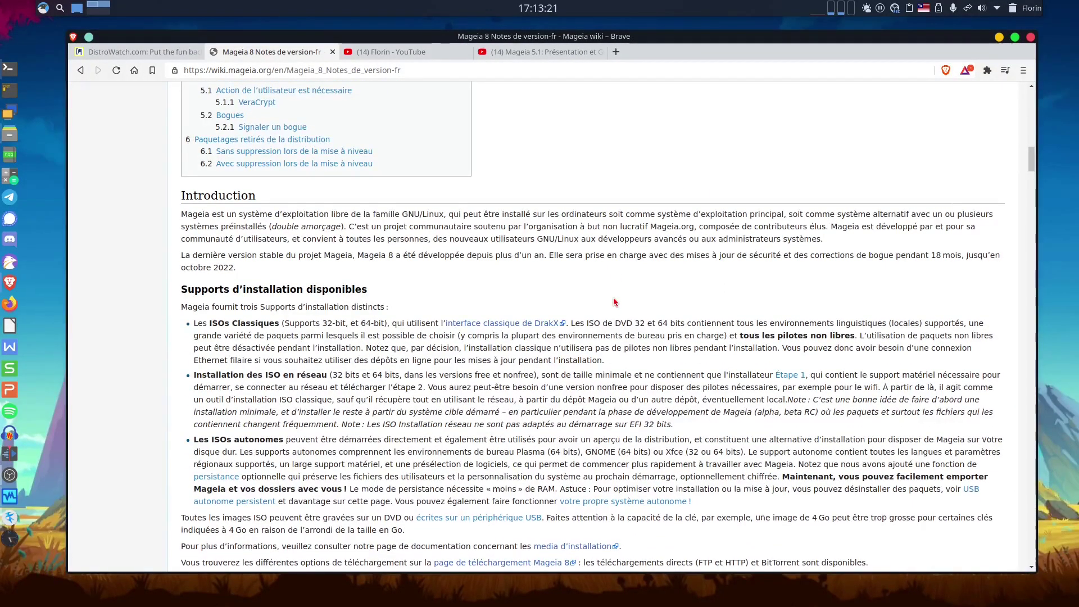
pyautogui.scroll(-6, 614, 303)
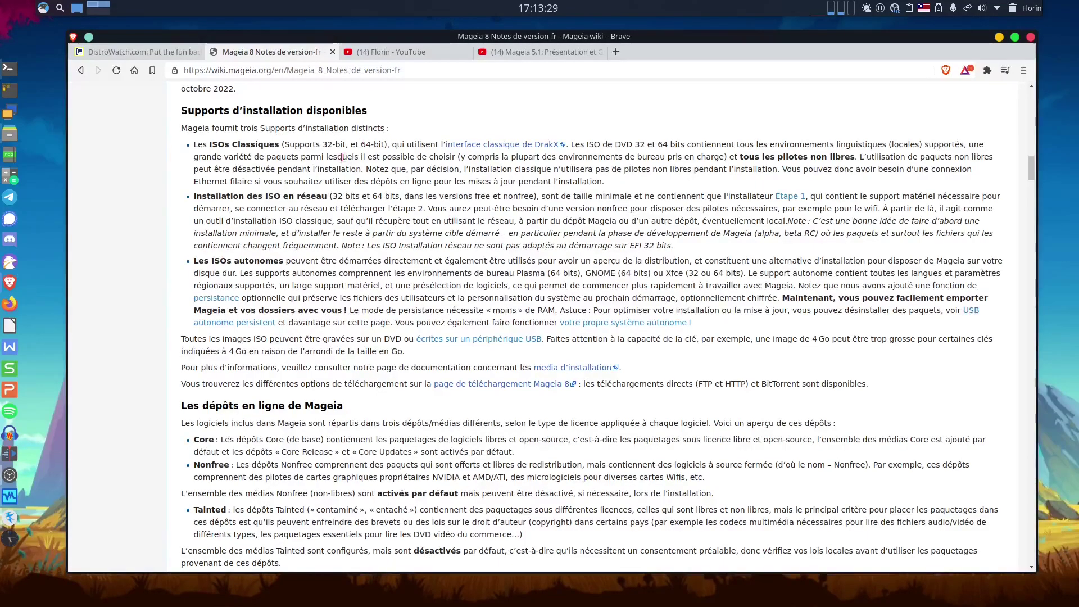
pyautogui.scroll(-1, 314, 154)
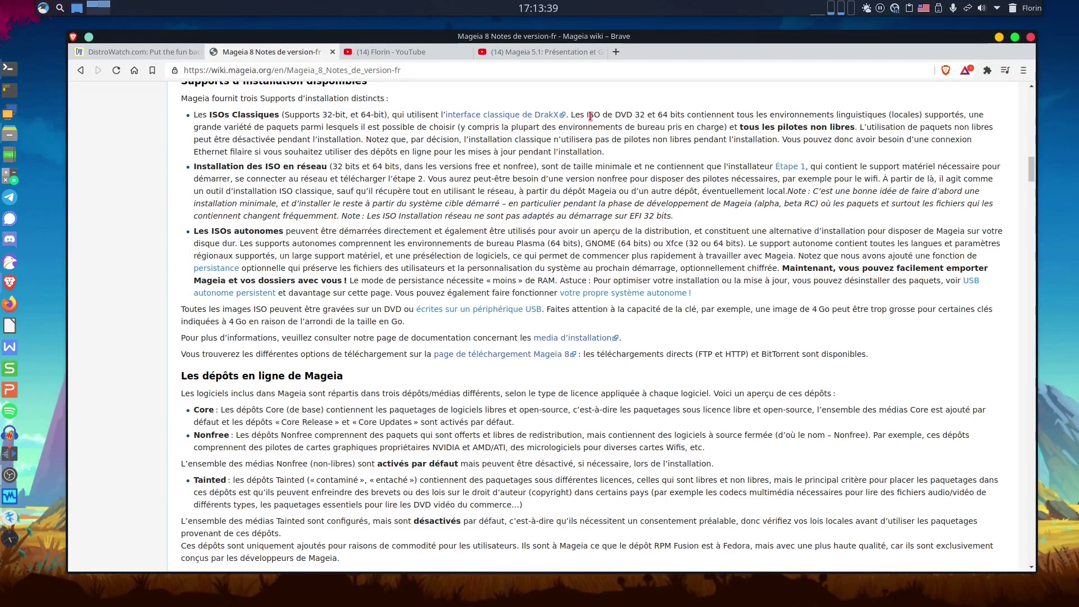
pyautogui.scroll(-2, 579, 259)
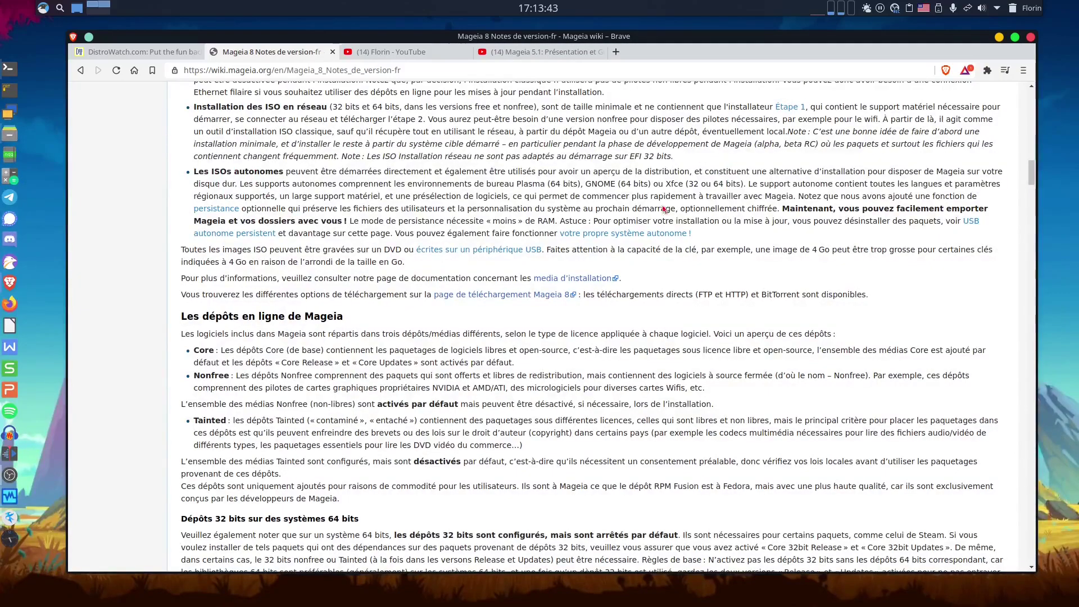
pyautogui.scroll(-3, 663, 209)
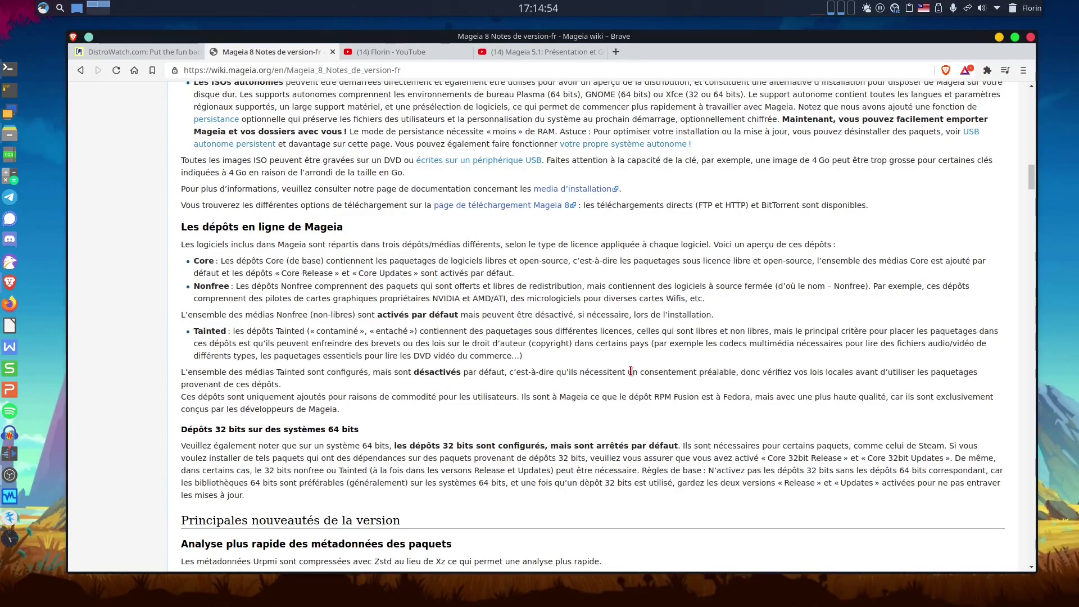
# Read on down to the Installation improvements under Principaux développements.
pyautogui.scroll(-3, 626, 371)
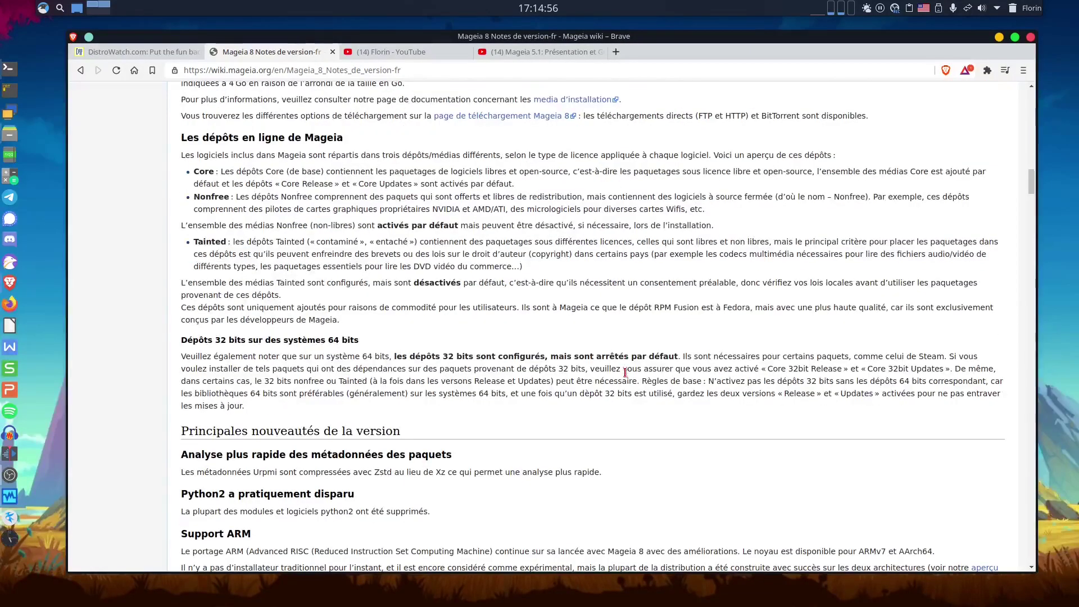
pyautogui.scroll(-1, 625, 373)
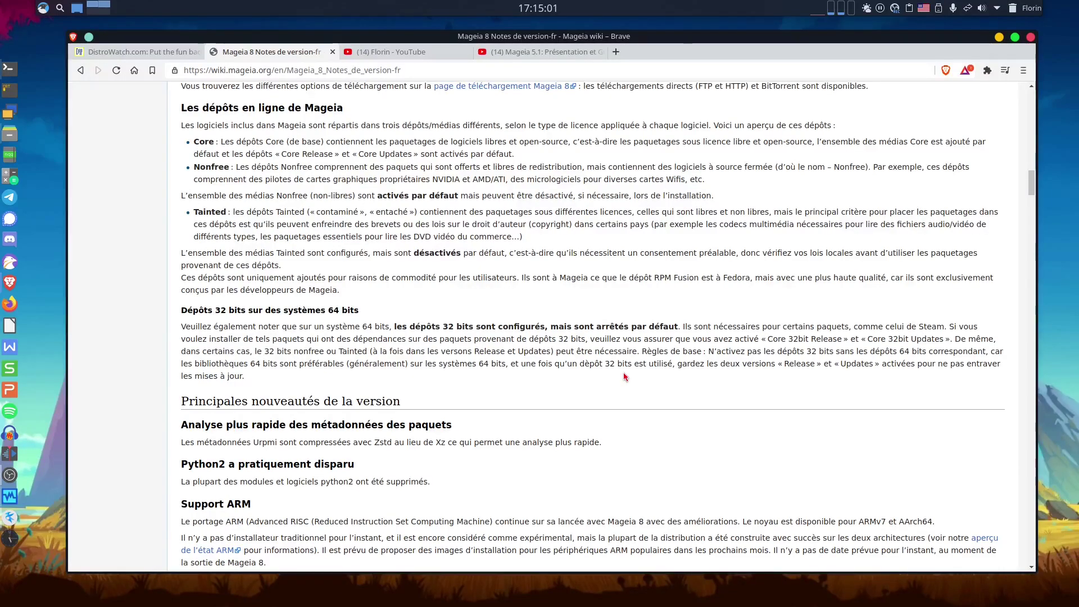
pyautogui.scroll(-5, 625, 376)
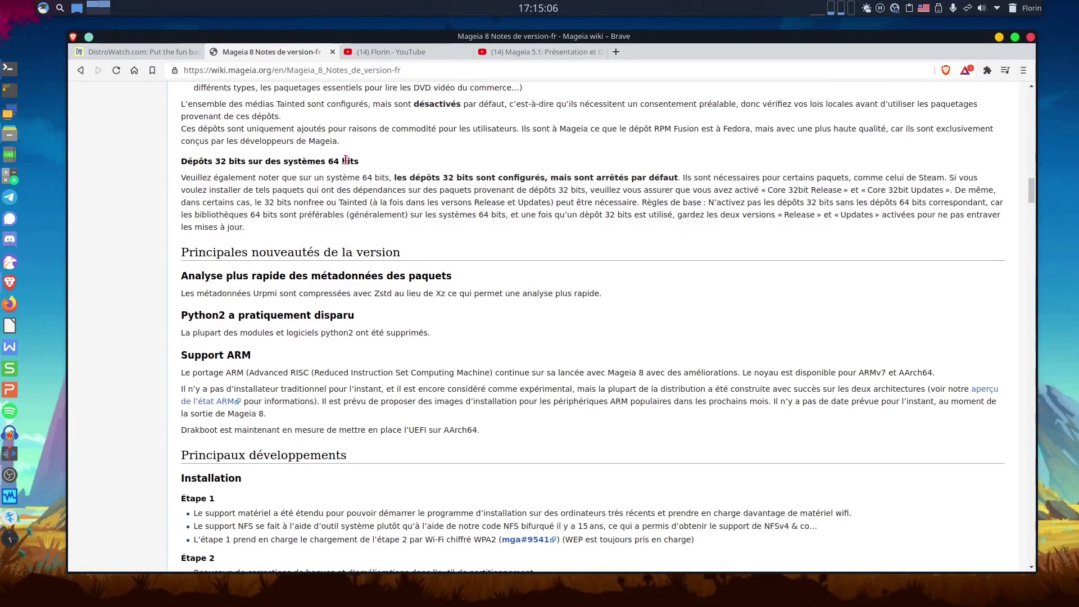
pyautogui.scroll(-2, 528, 366)
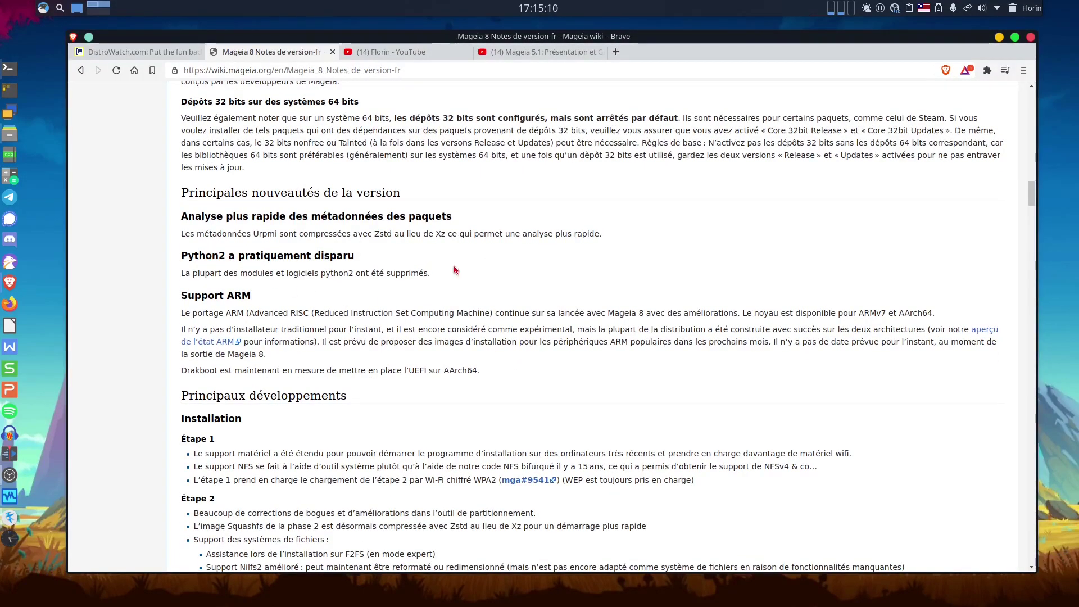
pyautogui.scroll(-2, 455, 270)
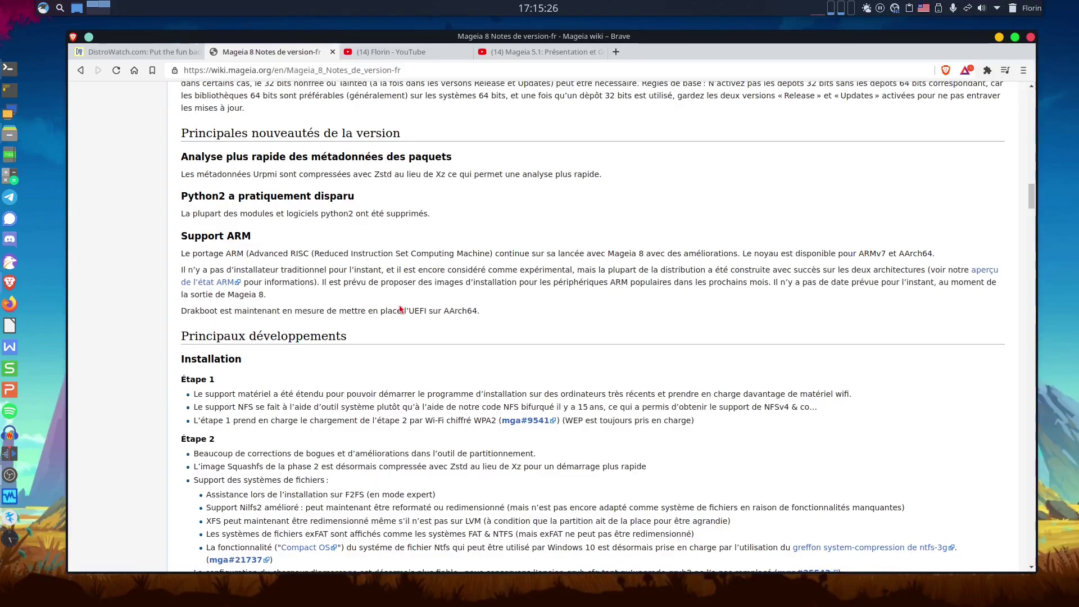
pyautogui.scroll(-3, 490, 318)
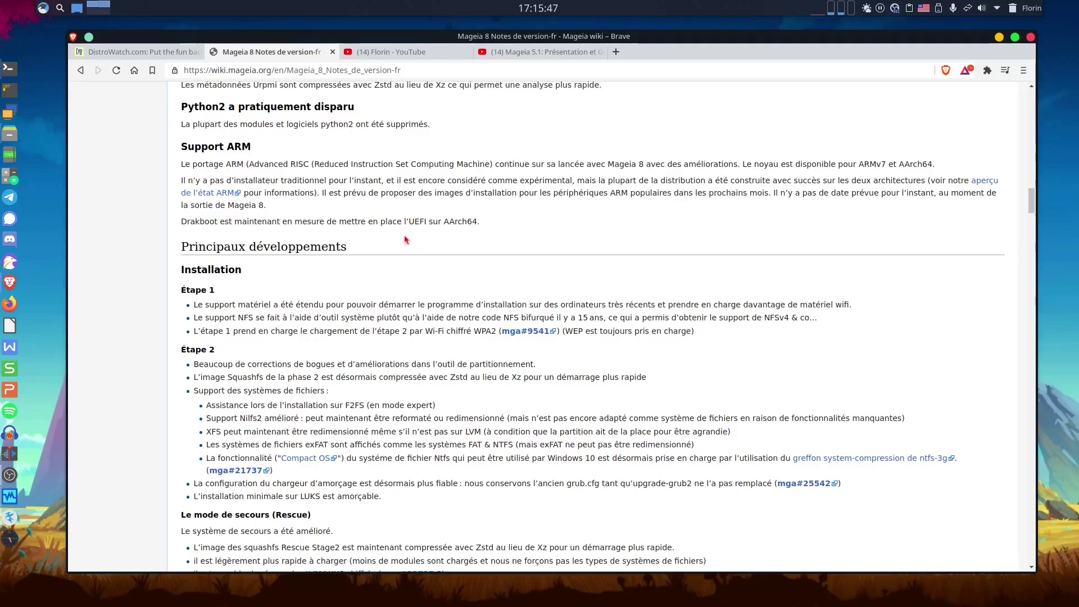
pyautogui.scroll(-2, 452, 233)
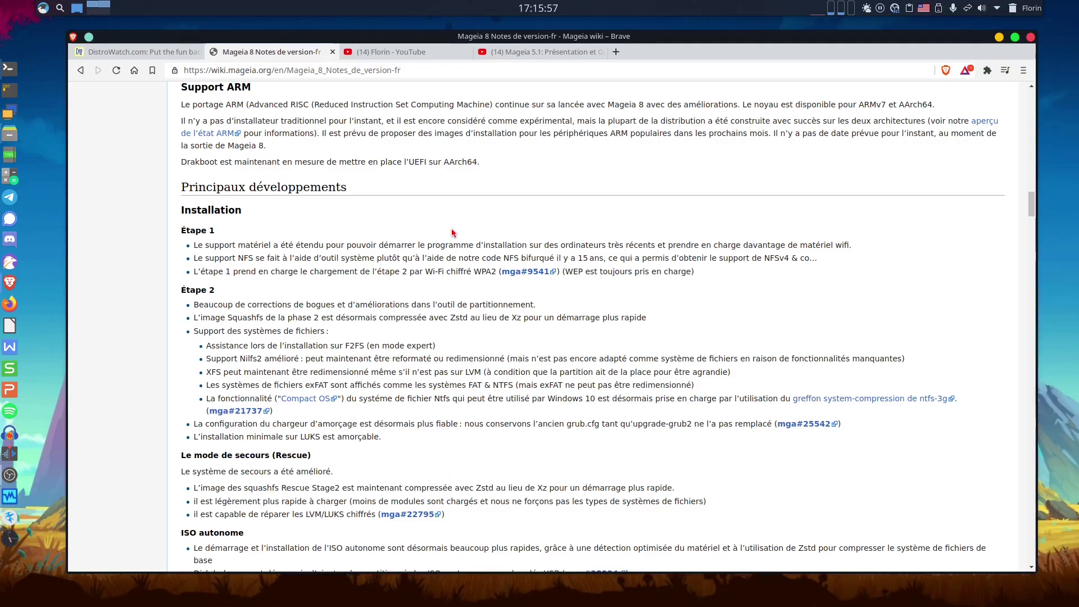
pyautogui.scroll(-2, 452, 232)
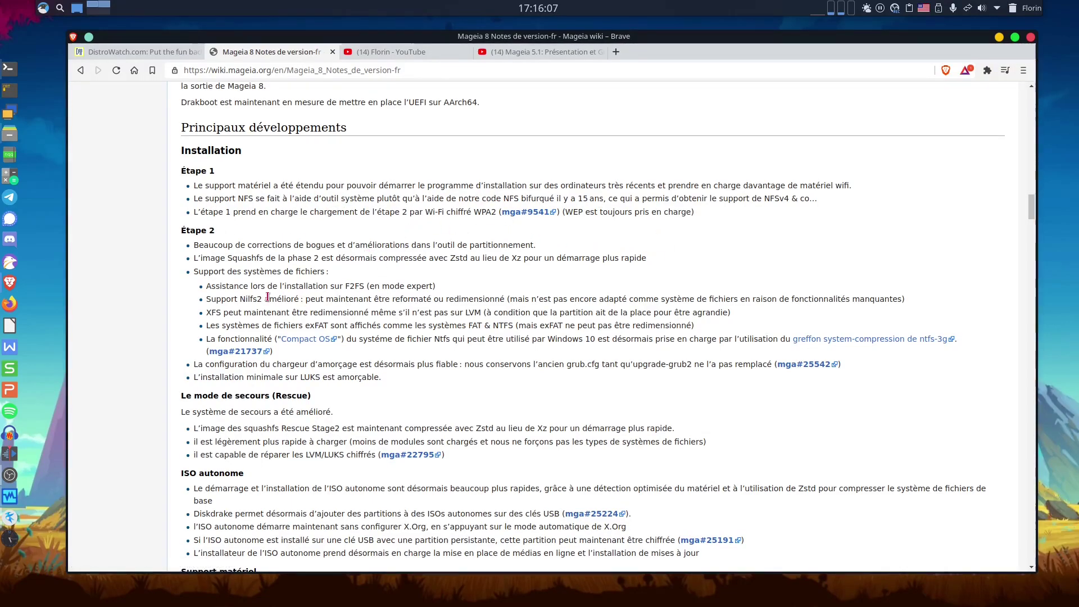
pyautogui.scroll(-2, 360, 259)
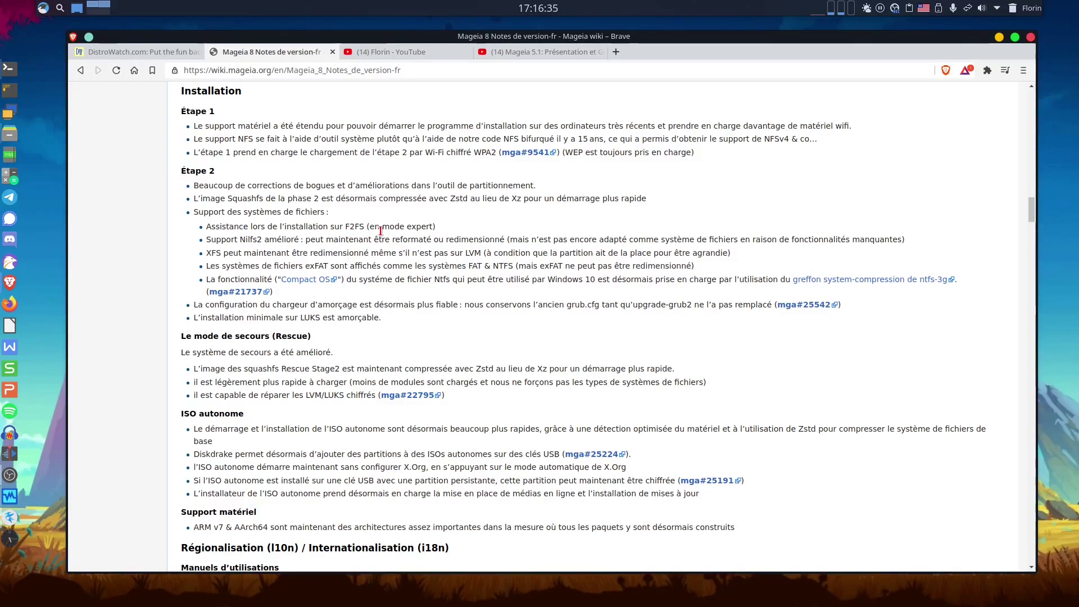
# Highlight F2FS, the XFS resizing sentence, LVM and exFAT in the file-system notes.
pyautogui.doubleClick(355, 226)
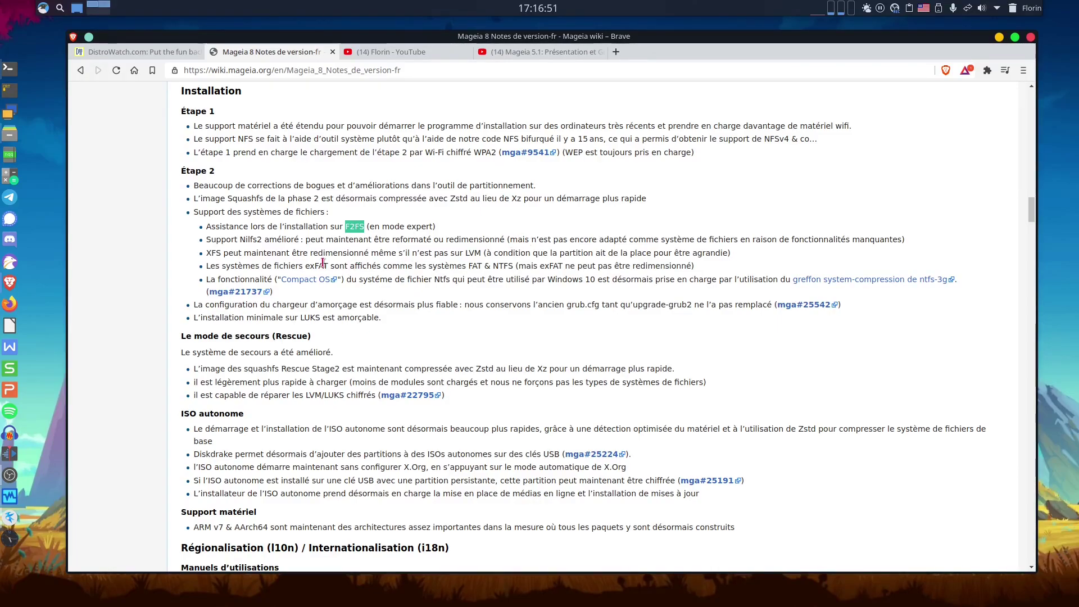
pyautogui.moveTo(221, 254); pyautogui.dragTo(451, 253)
pyautogui.click(499, 252)
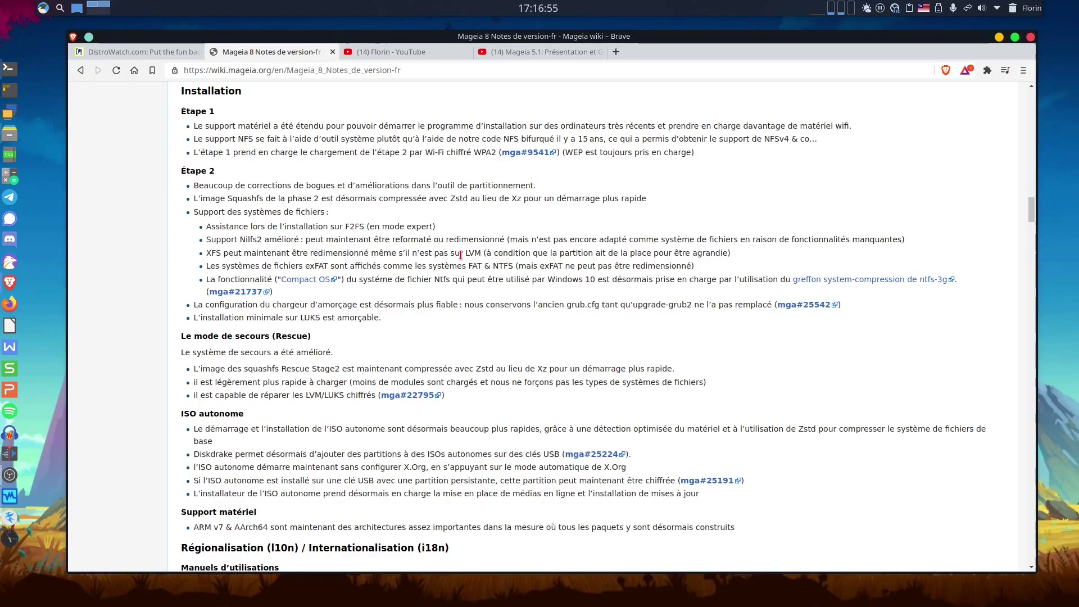
pyautogui.doubleClick(472, 253)
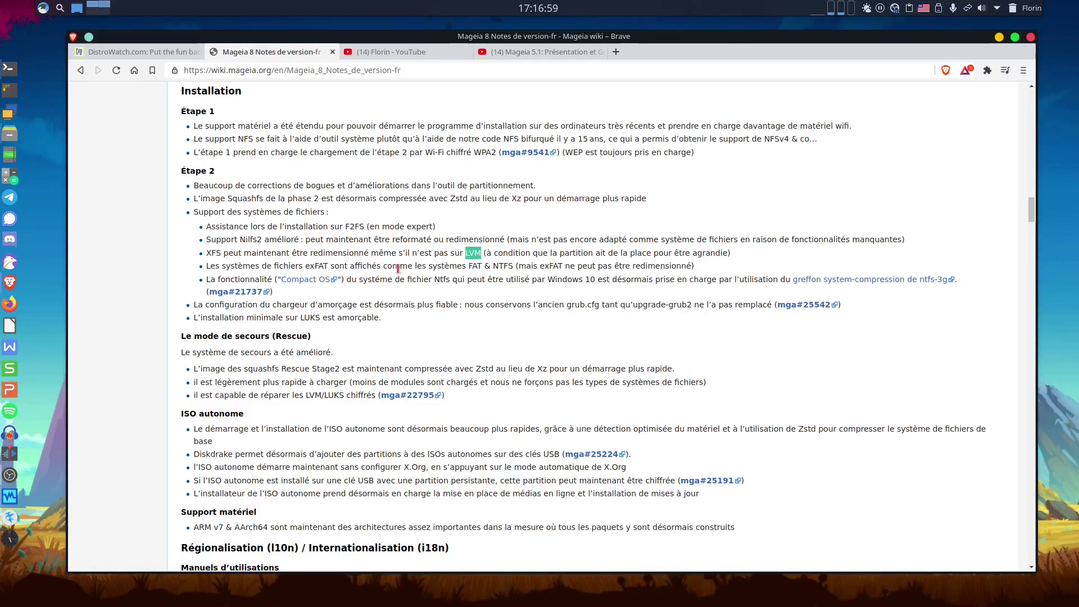
pyautogui.click(318, 268)
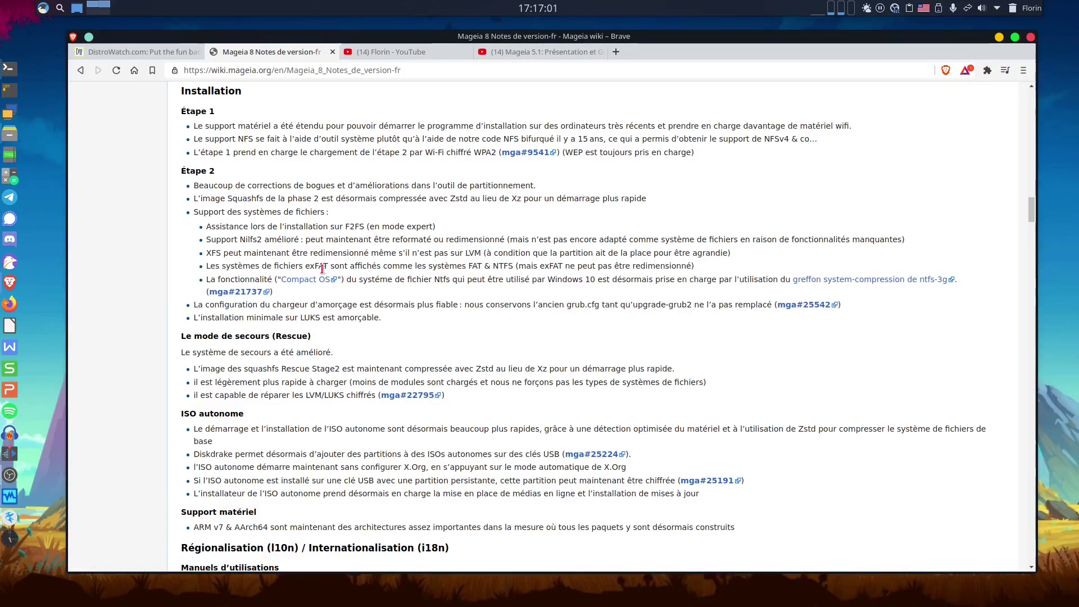
pyautogui.doubleClick(319, 269)
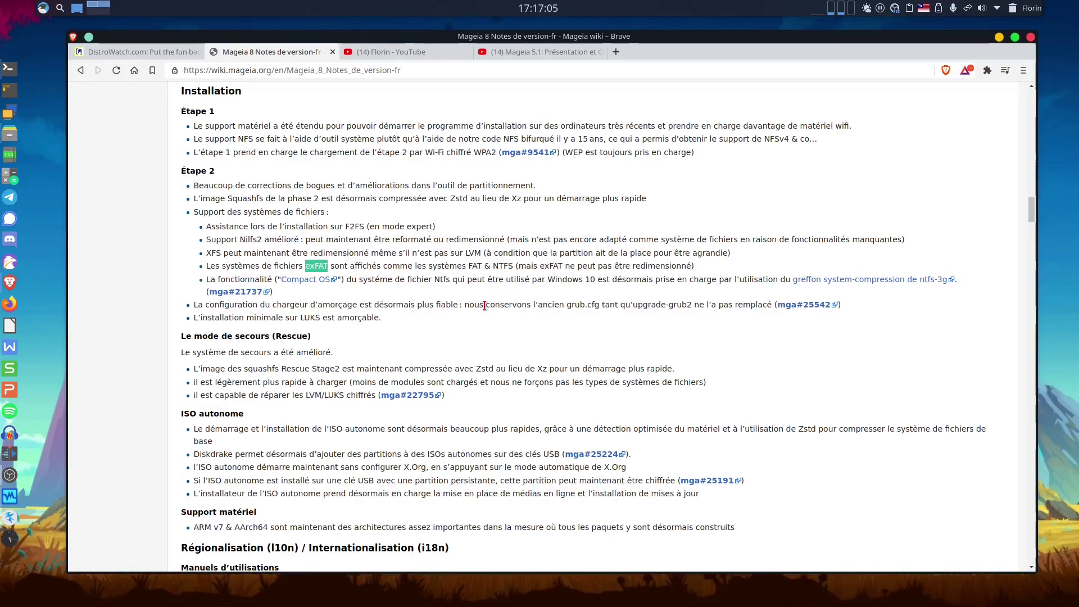
# Highlight the LUKS, bootloader and rescue-mode notes, then scroll down to Régionalisation / Internationalisation.
pyautogui.scroll(-1, 462, 325)
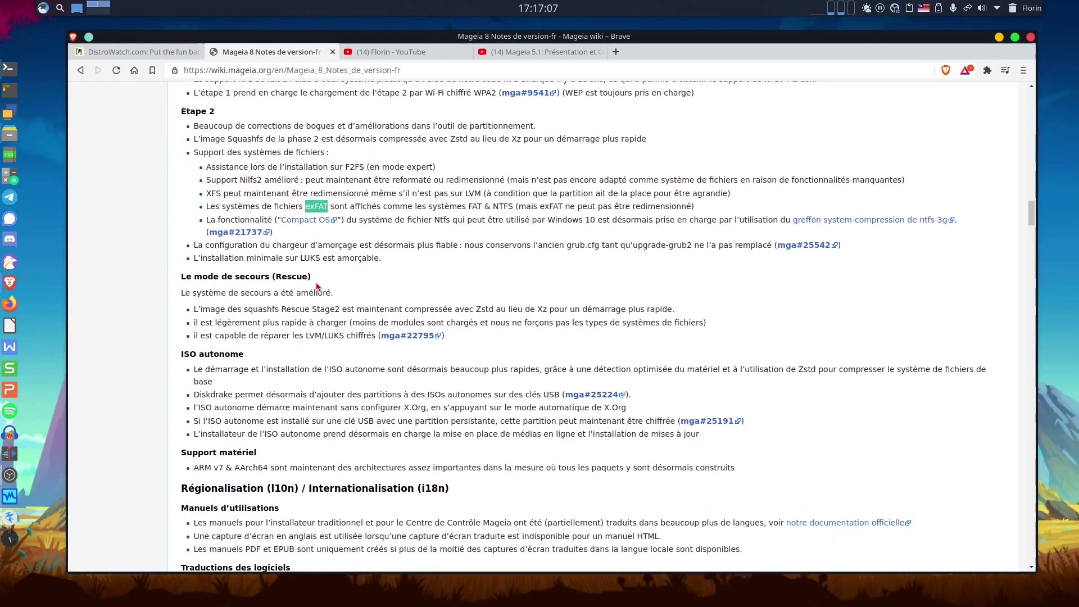
pyautogui.scroll(-1, 332, 198)
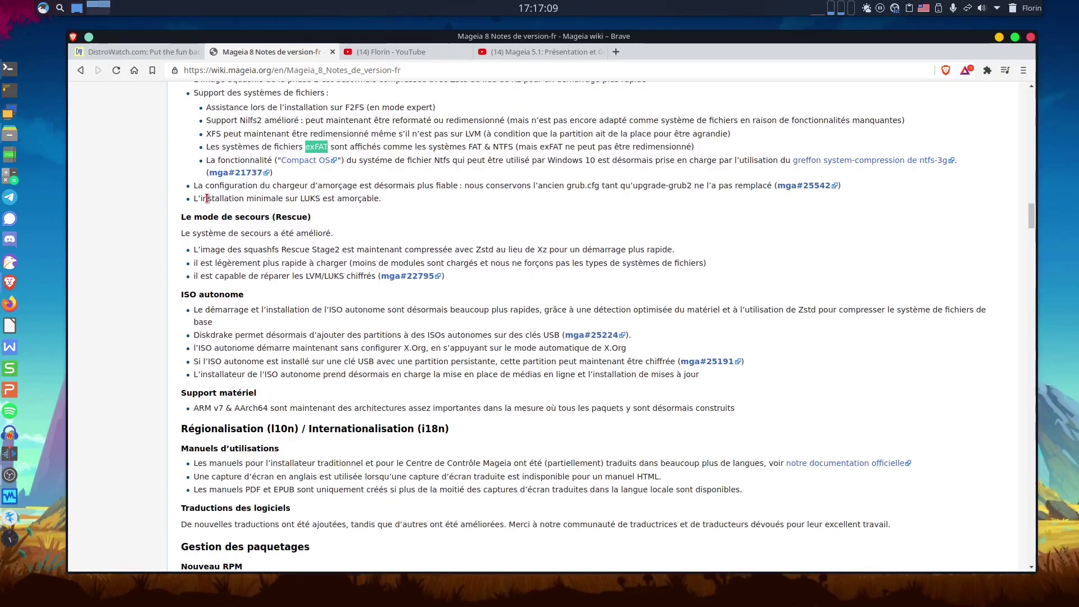
pyautogui.moveTo(207, 198); pyautogui.dragTo(380, 199)
pyautogui.click(406, 205)
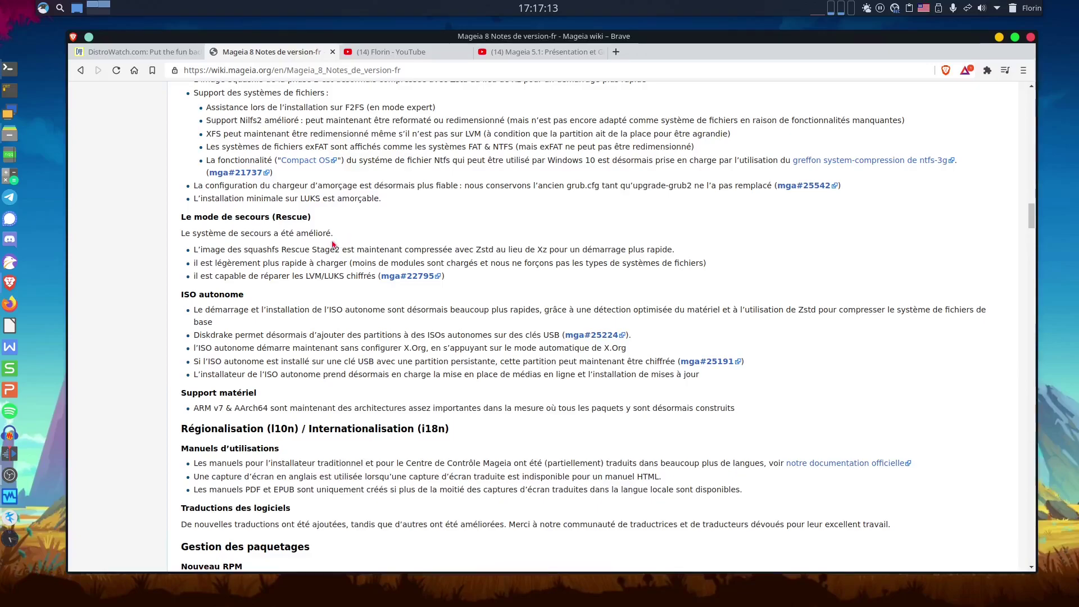
pyautogui.doubleClick(643, 185)
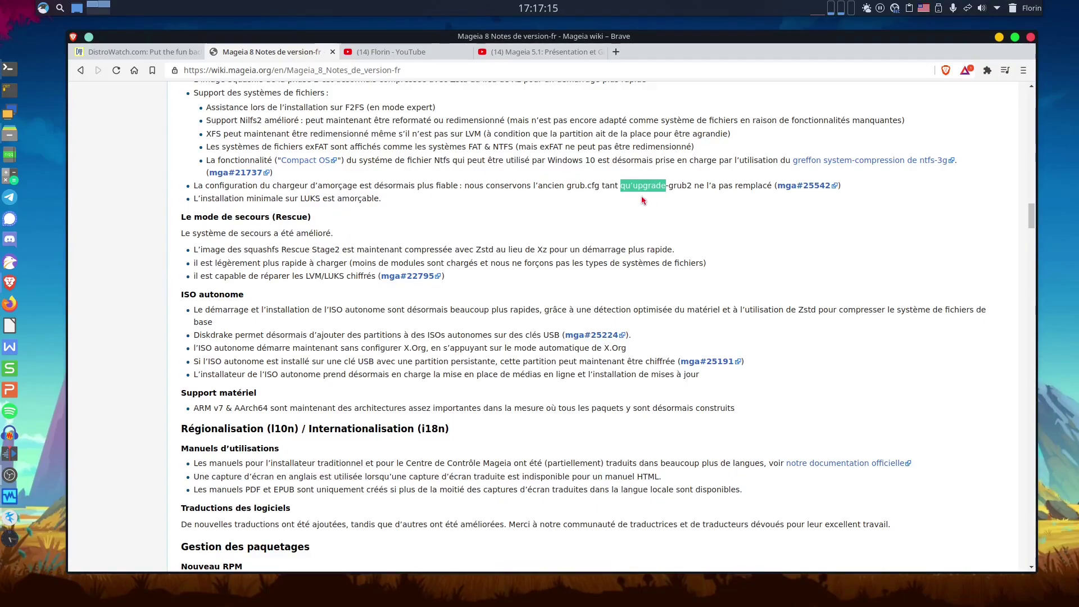
pyautogui.scroll(-2, 564, 232)
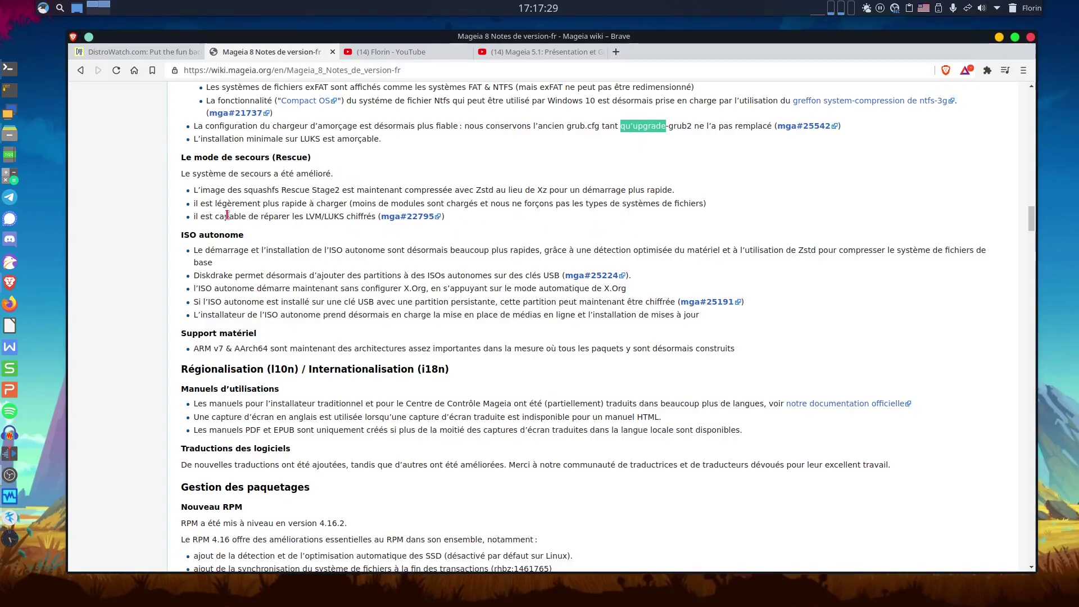
pyautogui.moveTo(192, 218); pyautogui.dragTo(358, 219)
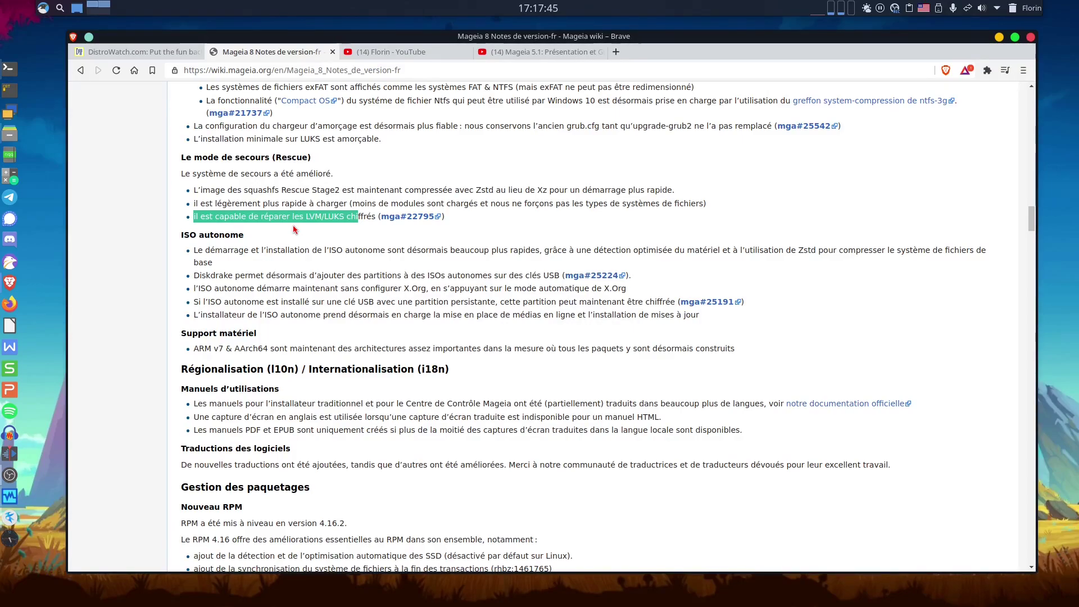
pyautogui.scroll(-1, 300, 251)
pyautogui.scroll(-5, 300, 251)
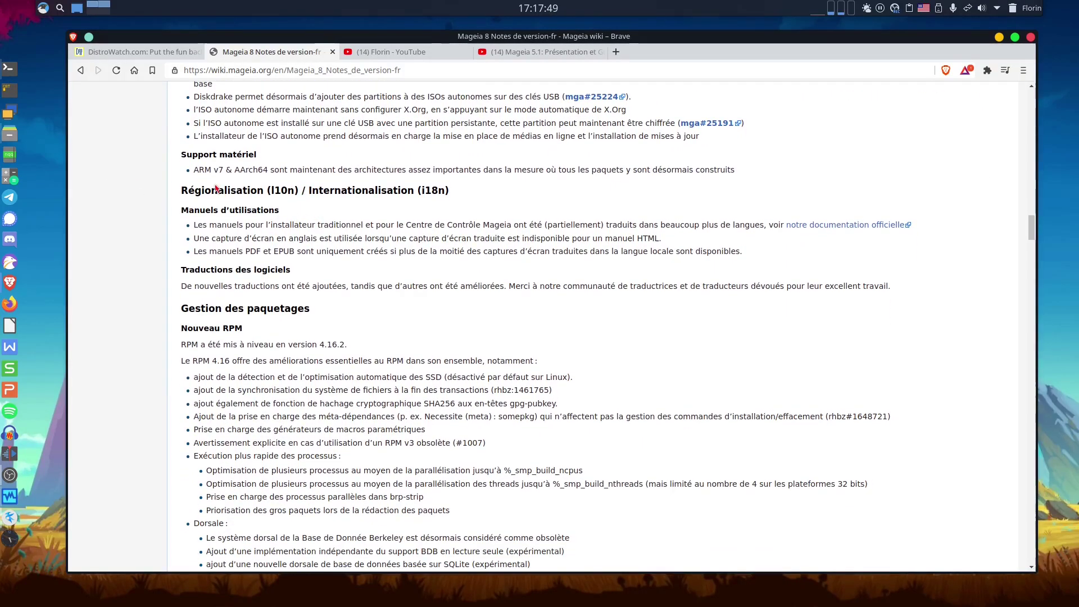
# Highlight the Régionalisation heading and user-manual notes, then scroll down to the DNF v4.6.0 section.
pyautogui.tripleClick(192, 188)
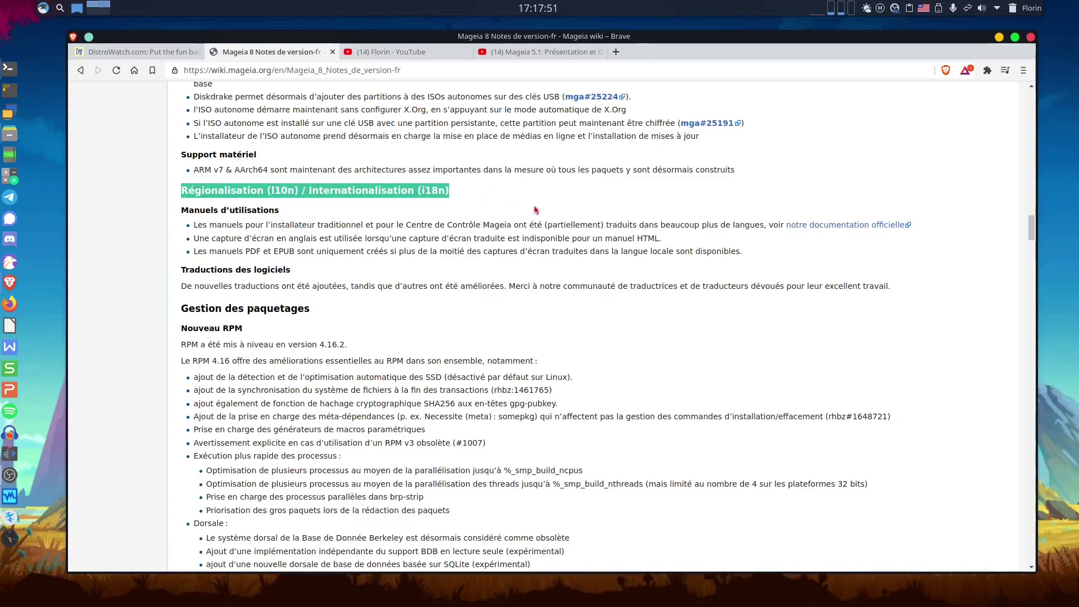
pyautogui.click(535, 211)
pyautogui.scroll(-2, 528, 231)
pyautogui.scroll(-3, 527, 231)
pyautogui.scroll(2, 527, 230)
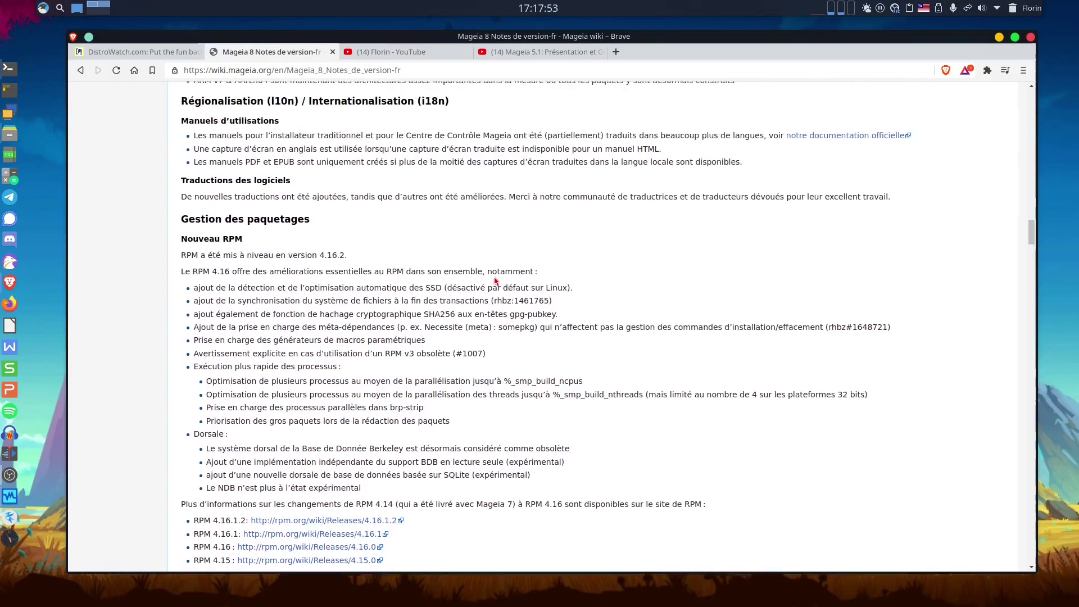
pyautogui.moveTo(260, 135); pyautogui.dragTo(562, 137)
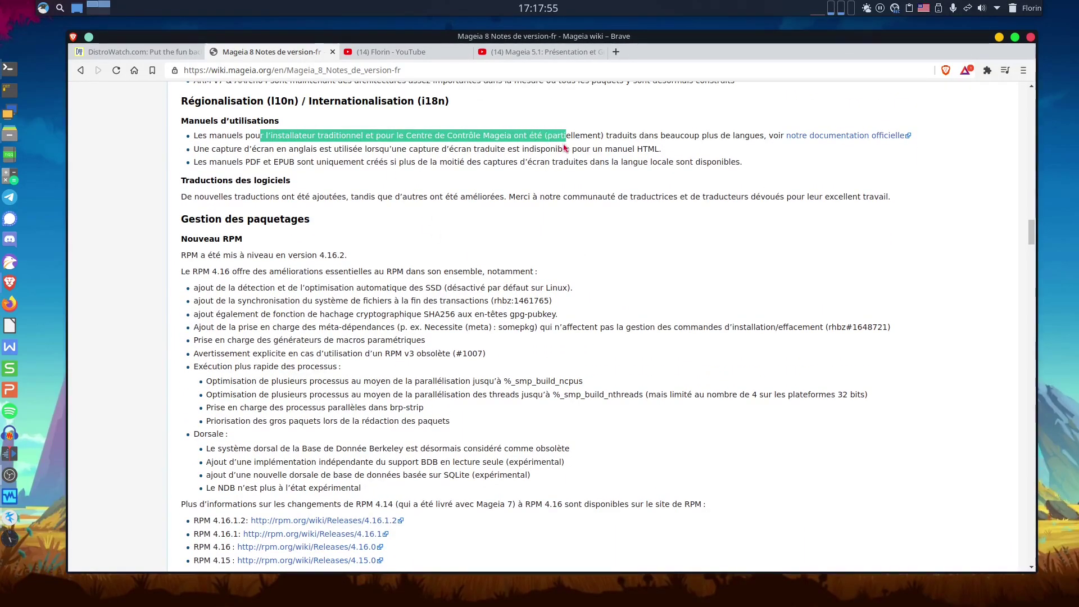
pyautogui.click(594, 164)
pyautogui.moveTo(743, 163); pyautogui.dragTo(234, 138)
pyautogui.click(306, 173)
pyautogui.scroll(-2, 315, 224)
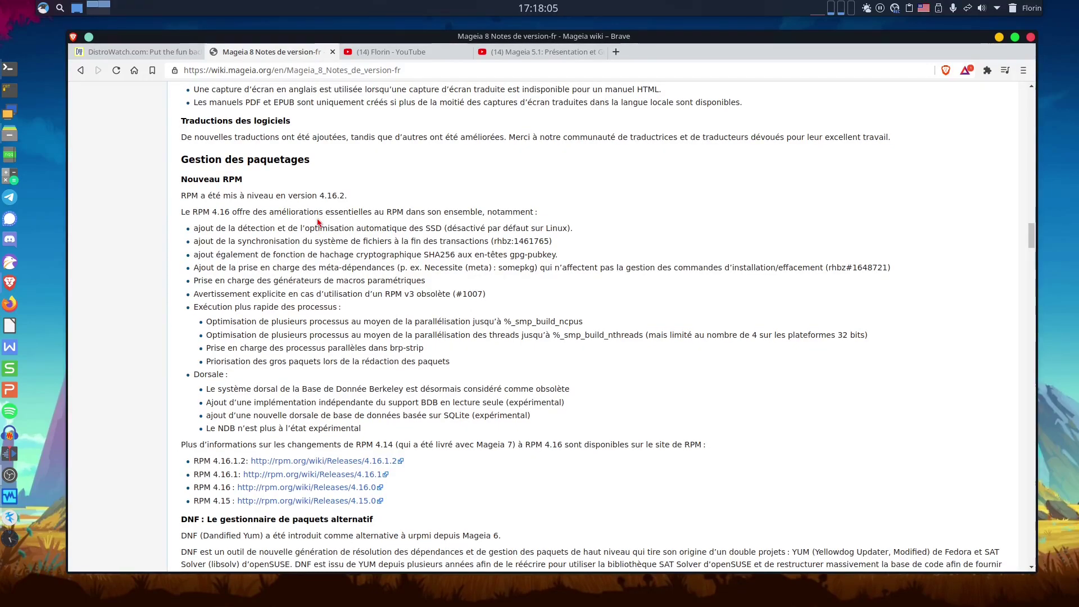
pyautogui.scroll(-1, 319, 222)
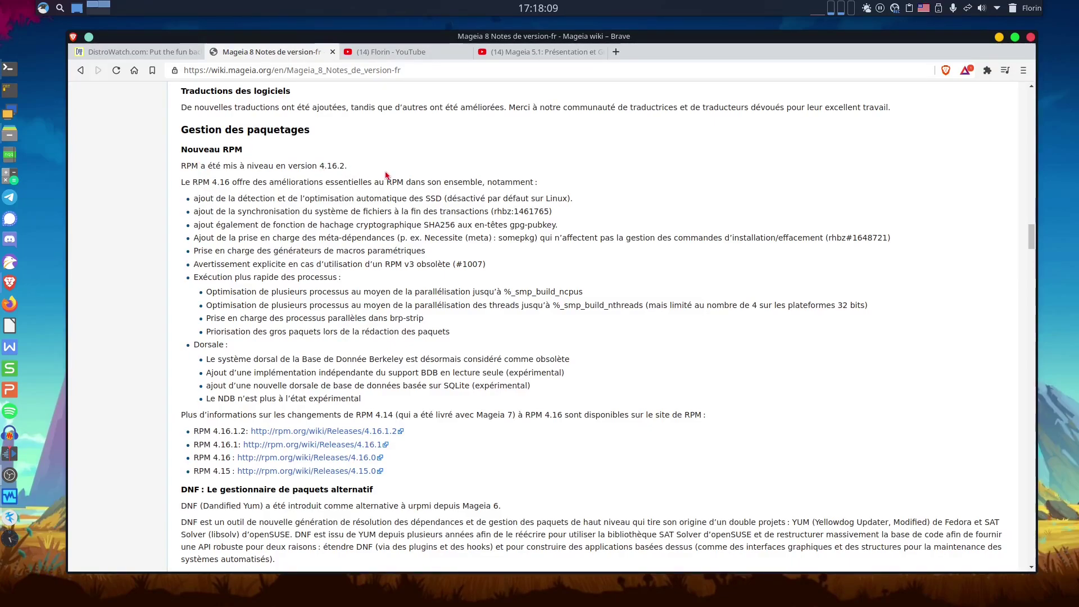
pyautogui.scroll(-5, 484, 278)
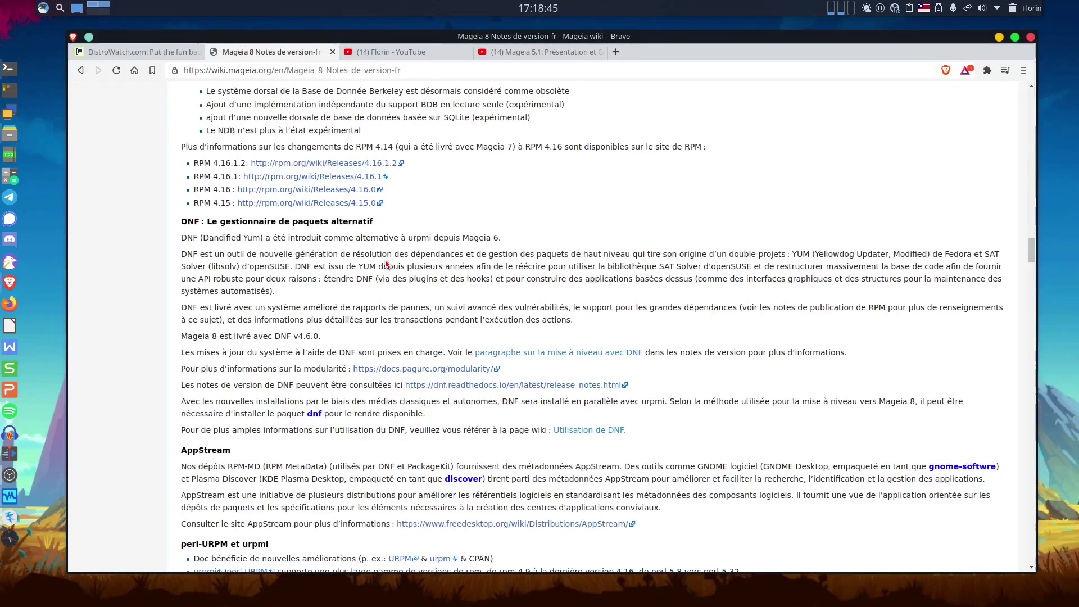
# Highlight DNF, then scroll past AppStream and perl-URPM to the Outils section with MageiaWelcome and PCMemTest.
pyautogui.scroll(-3, 410, 265)
pyautogui.scroll(1, 310, 369)
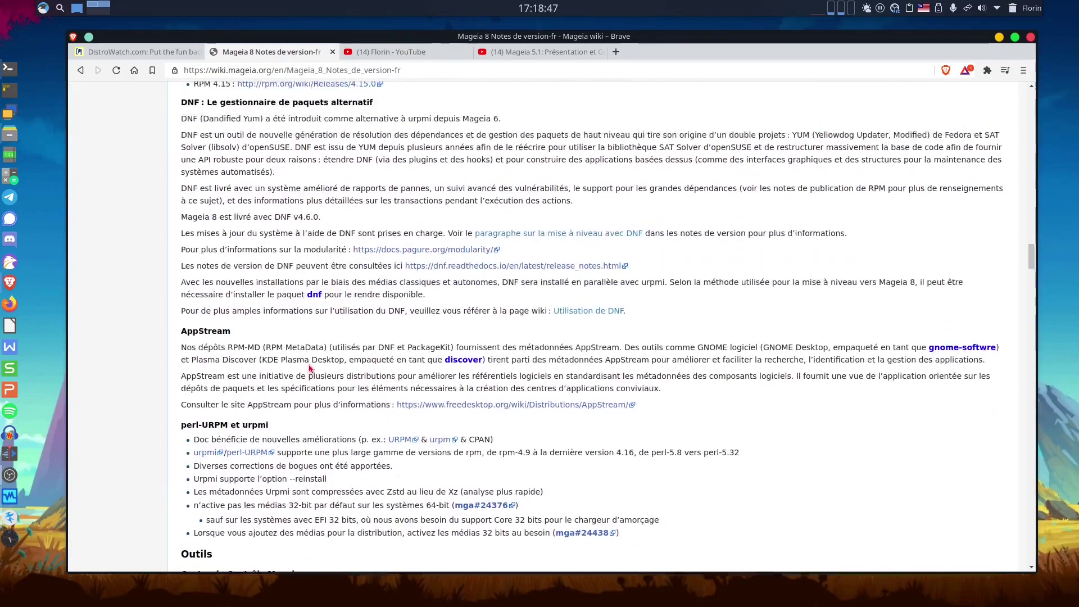
pyautogui.scroll(1, 489, 161)
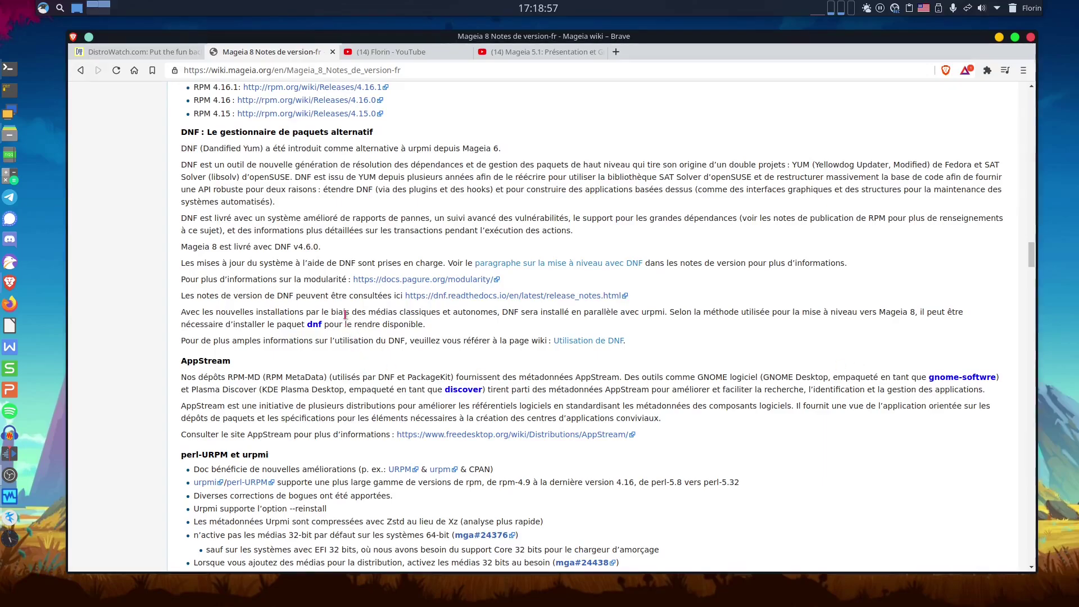
pyautogui.doubleClick(347, 262)
pyautogui.scroll(-2, 538, 478)
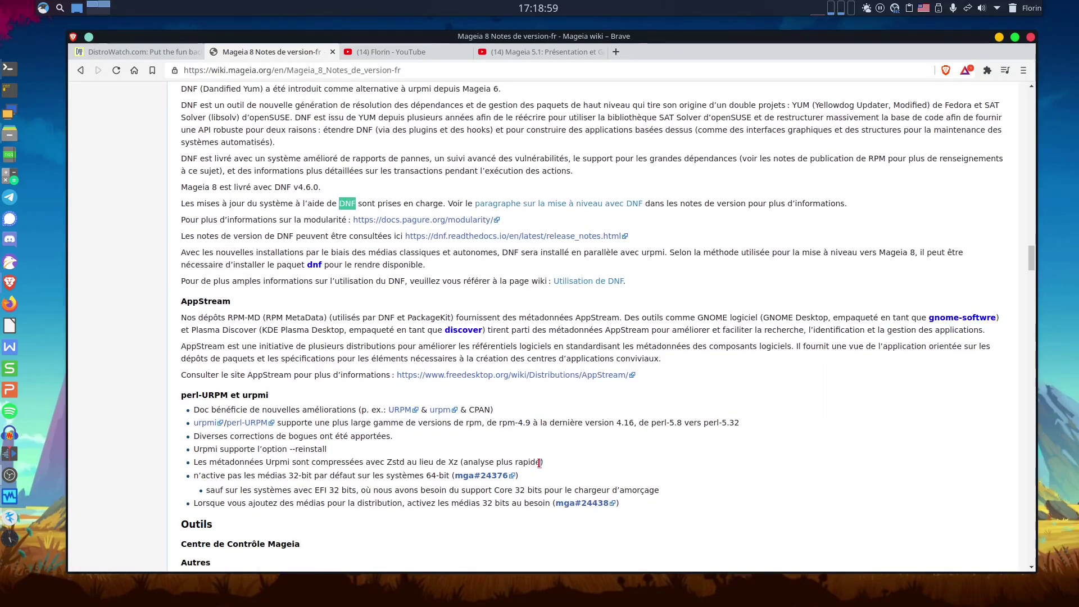
pyautogui.scroll(-7, 537, 462)
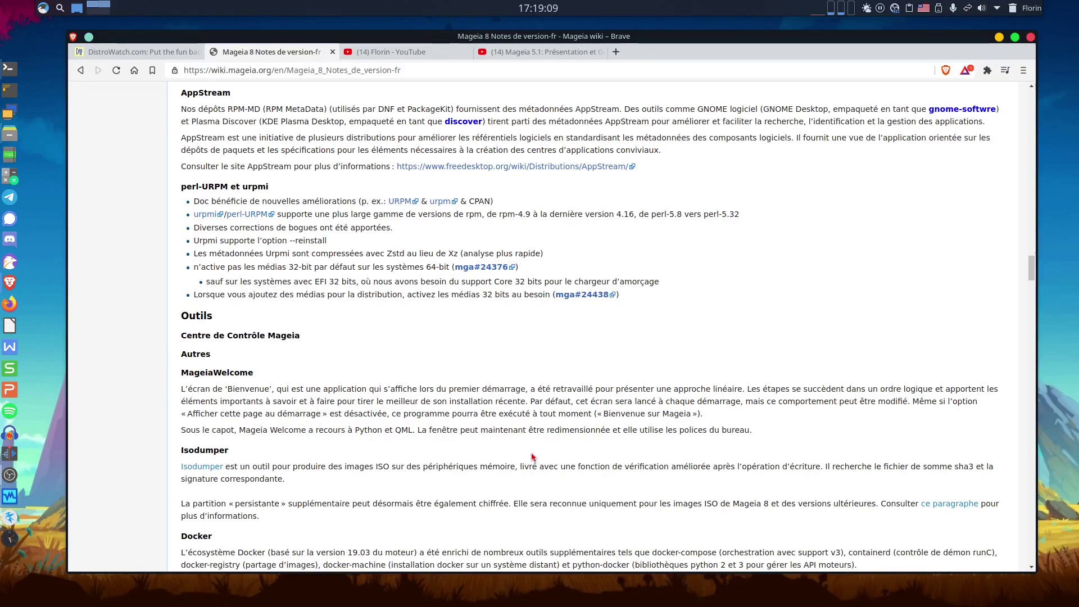
pyautogui.scroll(-4, 535, 459)
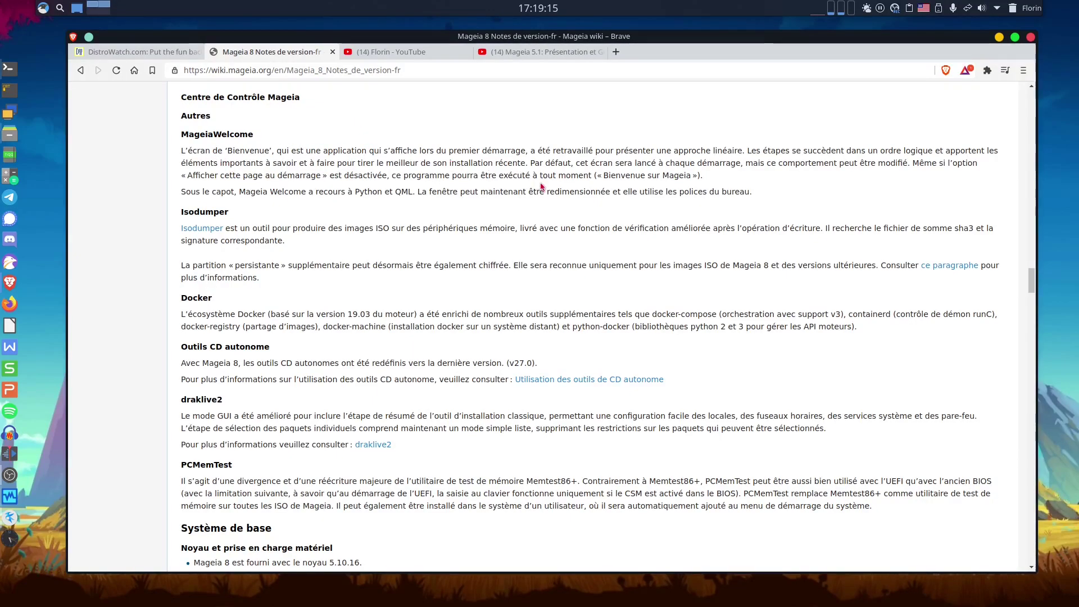
pyautogui.scroll(-2, 572, 290)
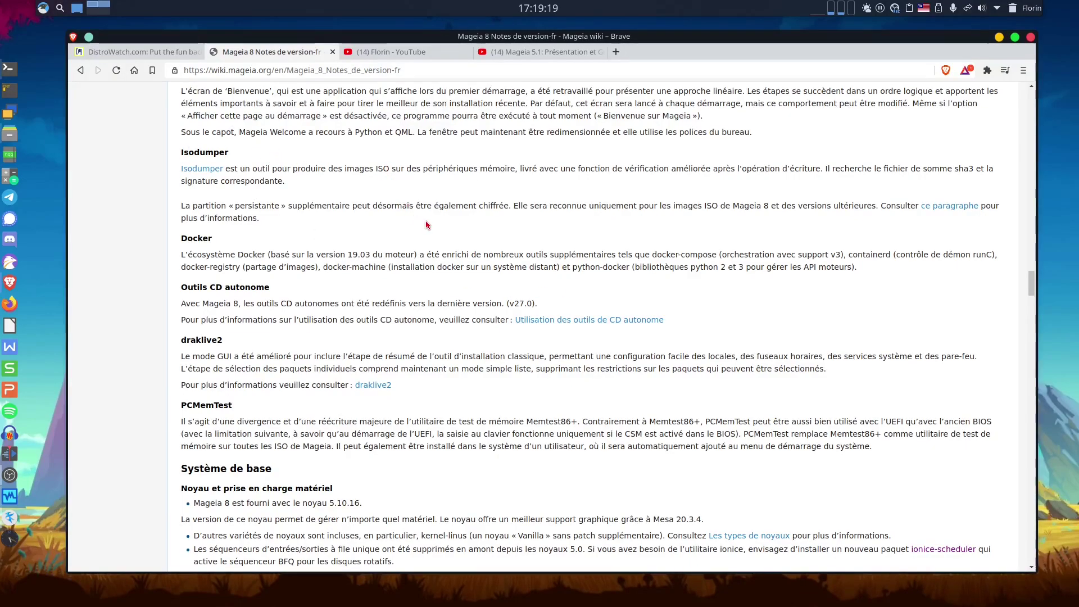
# Scroll to the Système de base notes and highlight kernel version 5.10.16.
pyautogui.scroll(-4, 483, 253)
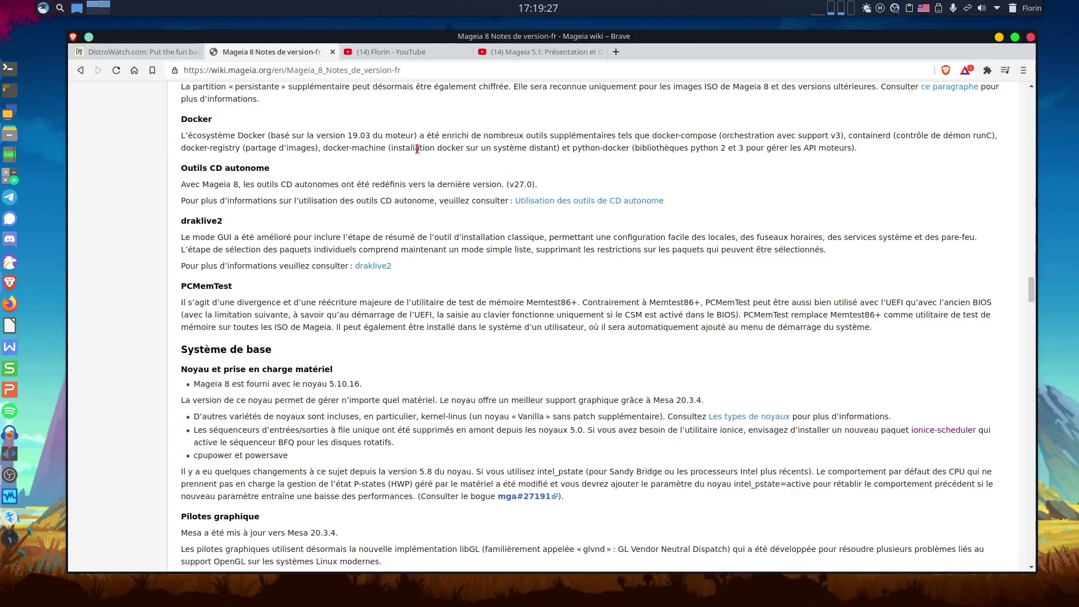
pyautogui.scroll(-2, 463, 225)
pyautogui.scroll(-2, 468, 223)
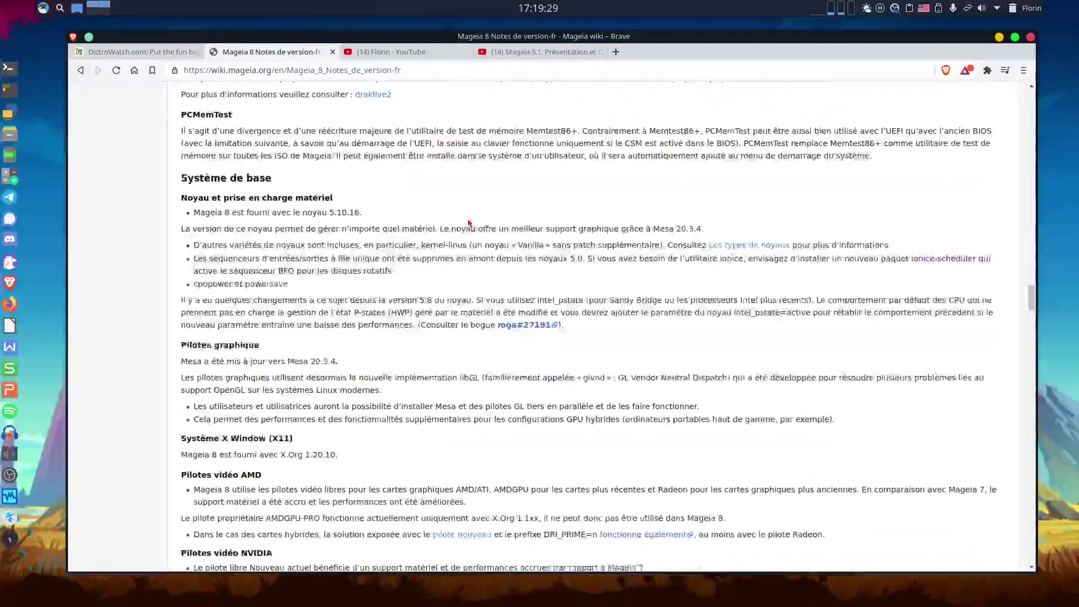
pyautogui.scroll(-2, 469, 223)
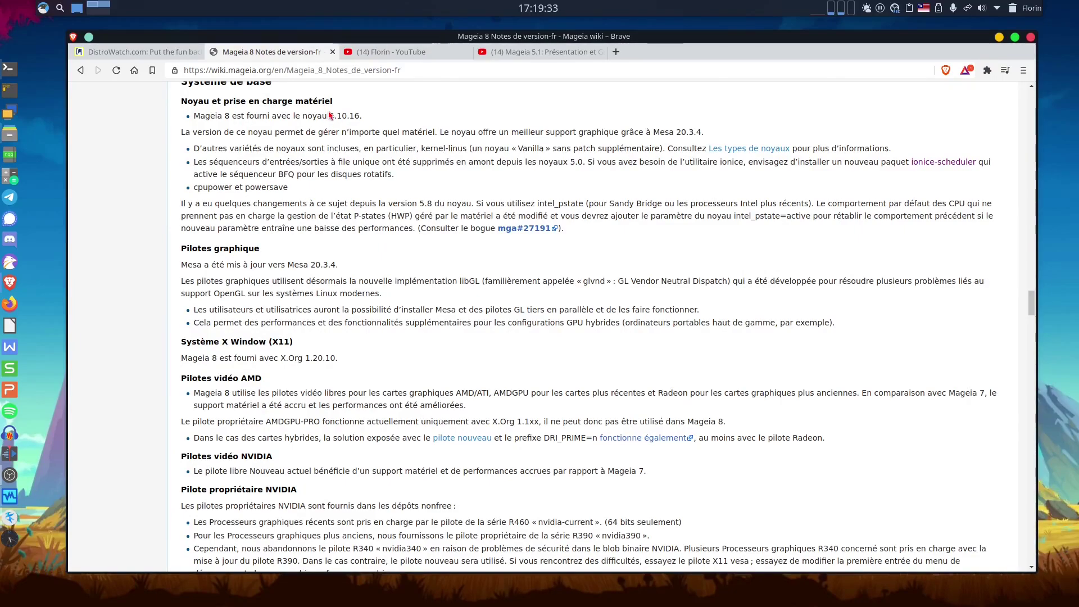
pyautogui.moveTo(329, 116); pyautogui.dragTo(364, 117)
pyautogui.click(374, 119)
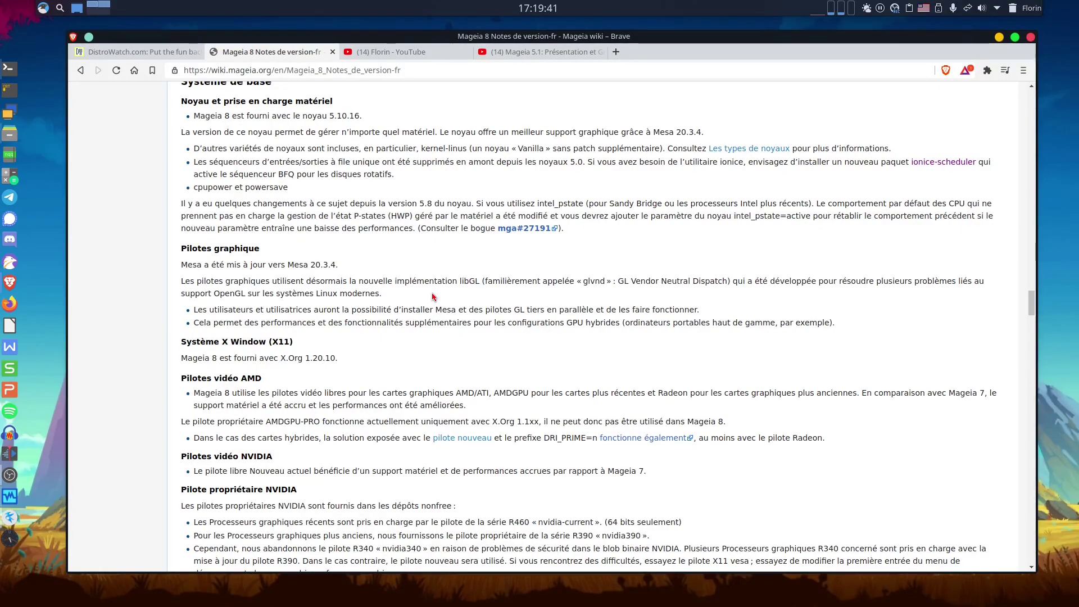
# Highlight the Nouveau driver line and continue down to the NVIDIA/Optimus and bootloader sections.
pyautogui.scroll(-4, 433, 297)
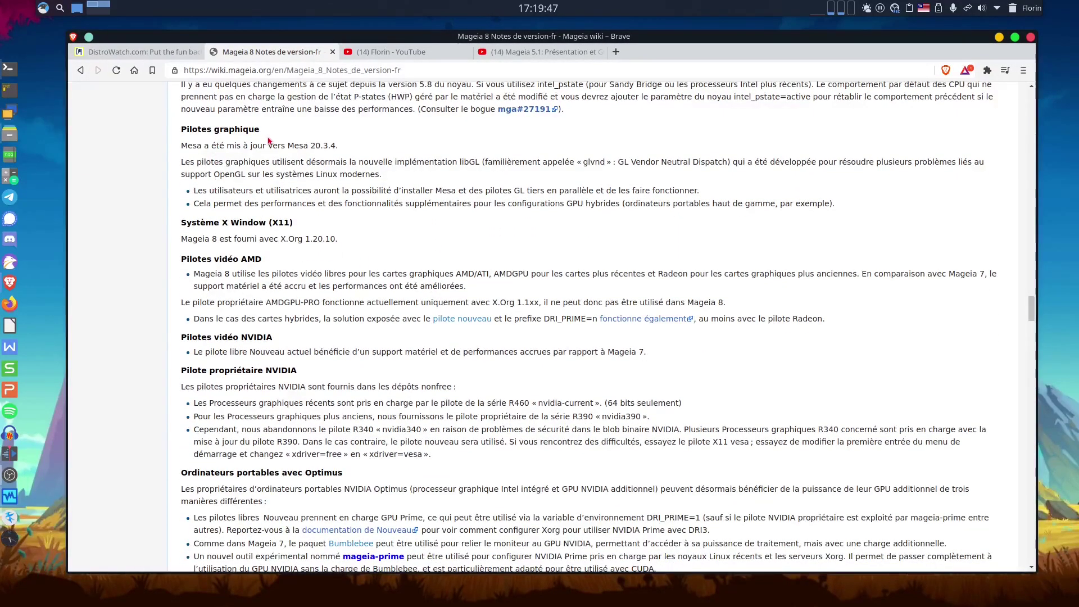
pyautogui.scroll(-2, 413, 265)
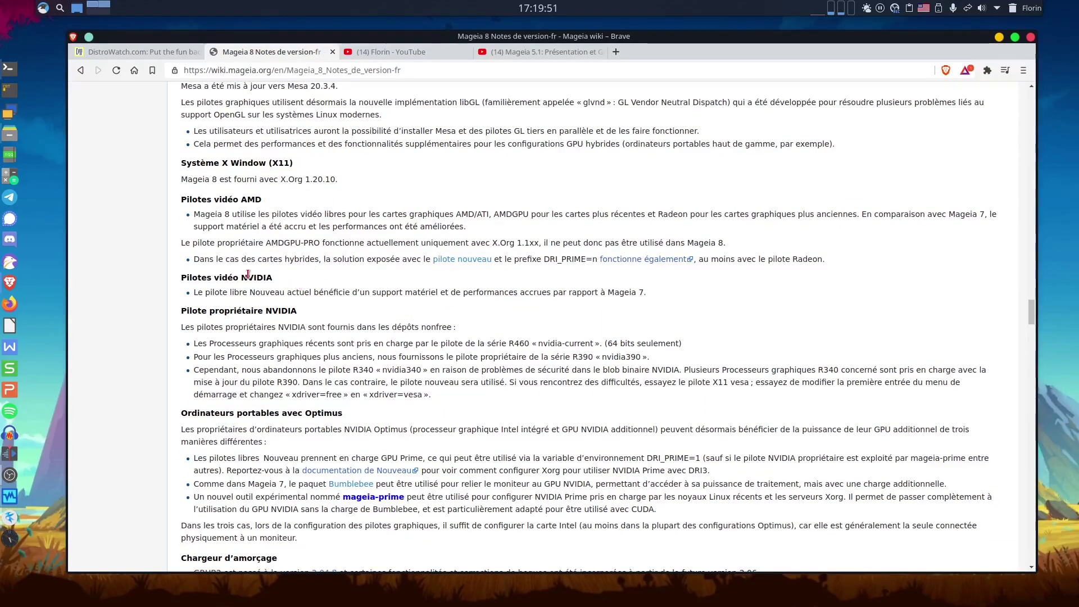
pyautogui.moveTo(198, 290); pyautogui.dragTo(648, 292)
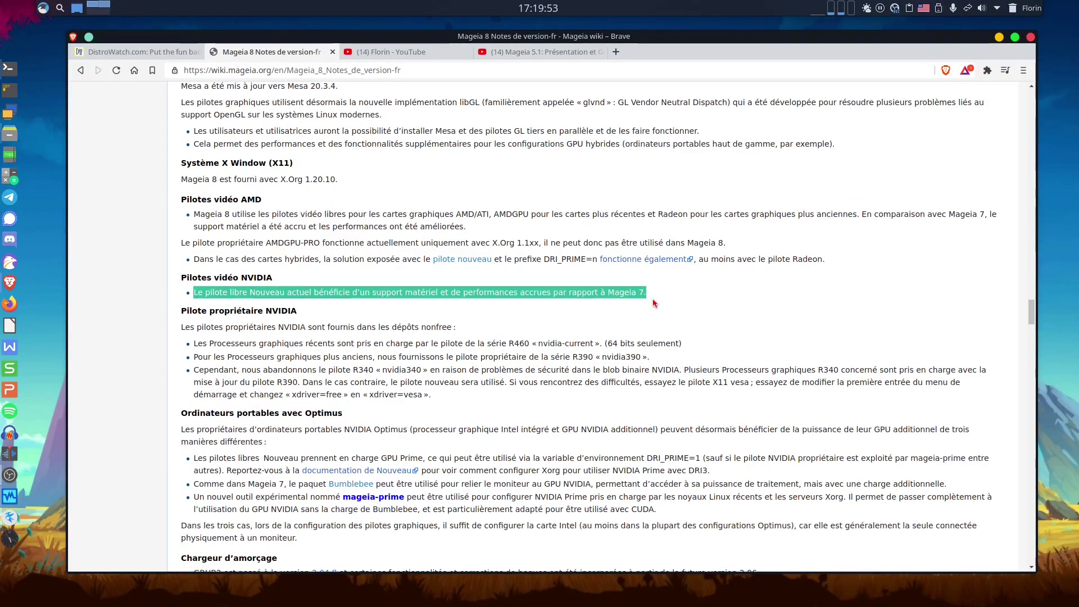
pyautogui.click(668, 321)
pyautogui.scroll(-2, 669, 321)
pyautogui.scroll(-2, 668, 321)
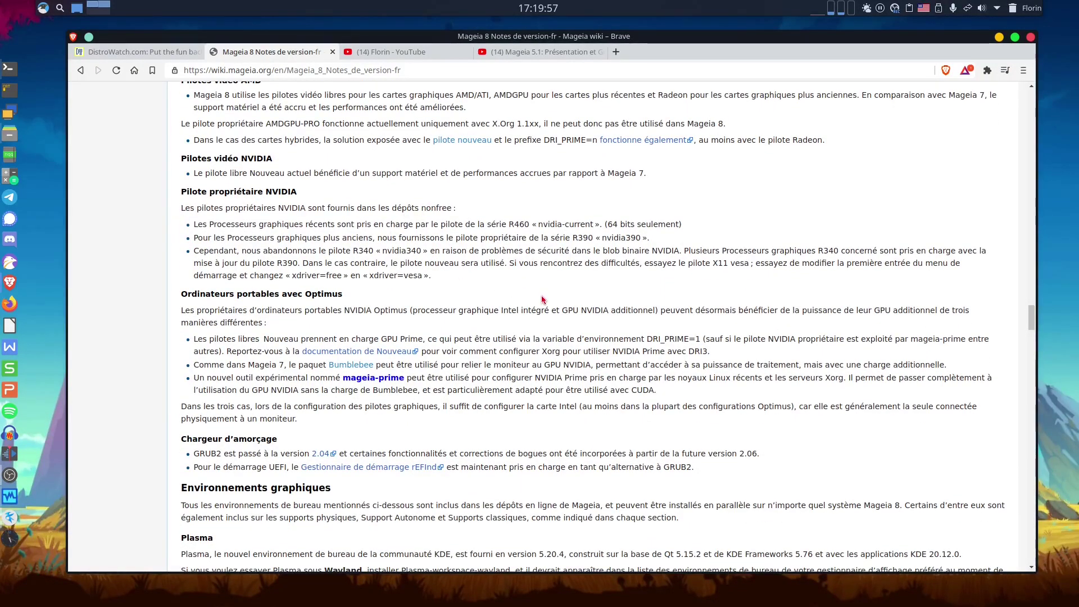
# Scroll past GNOME, Xfce, LXQt, MATE and Cinnamon to Enlightenment and Gestionnaires de fenêtres légers.
pyautogui.scroll(-1, 543, 300)
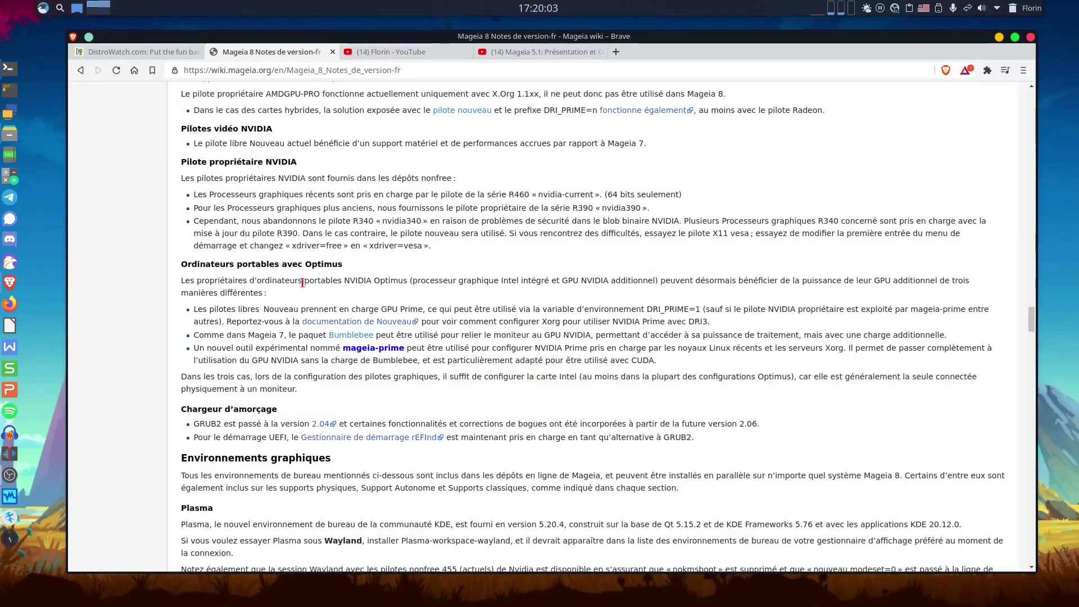
pyautogui.scroll(-2, 416, 363)
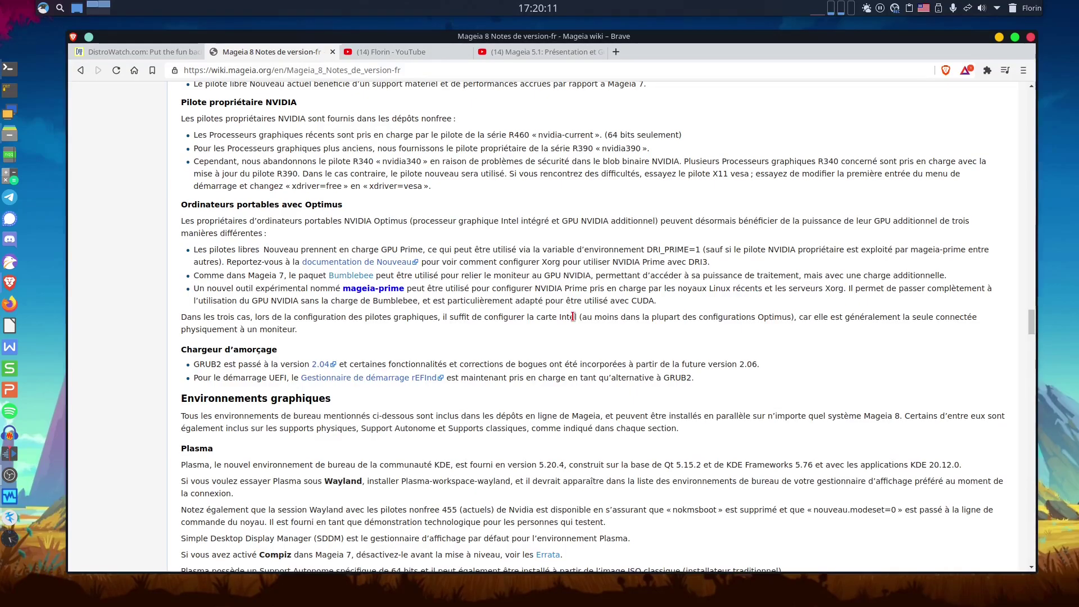
pyautogui.scroll(-3, 572, 317)
pyautogui.scroll(-2, 573, 316)
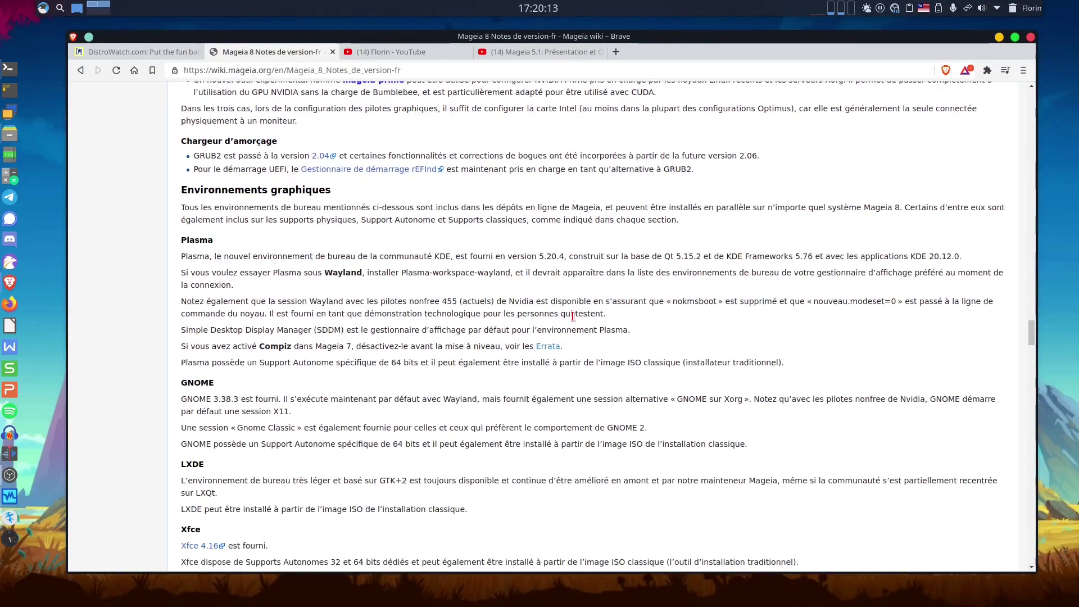
pyautogui.scroll(-3, 315, 200)
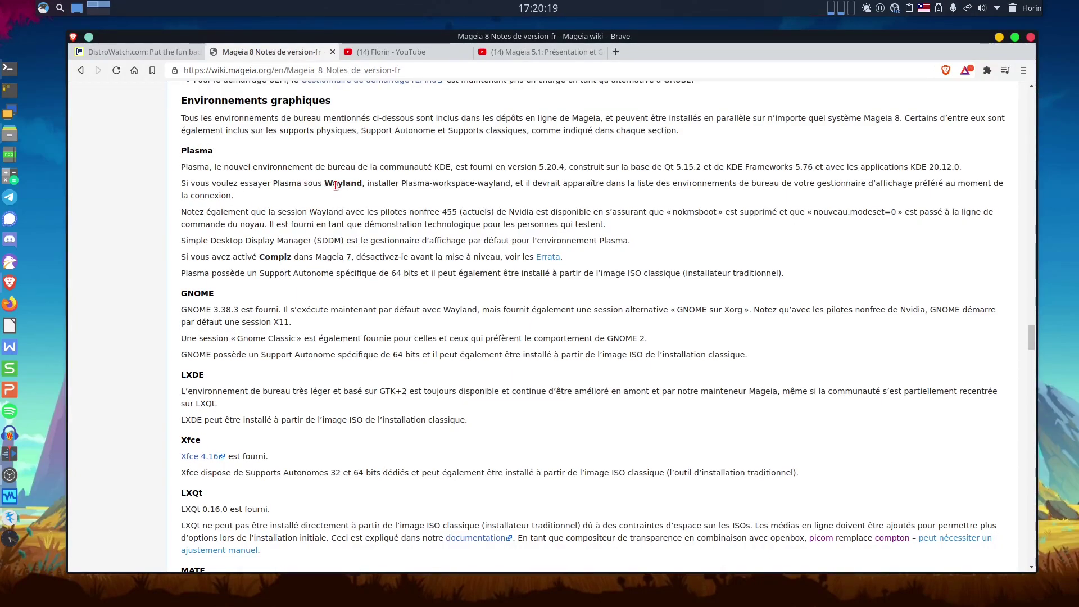
pyautogui.scroll(-4, 458, 312)
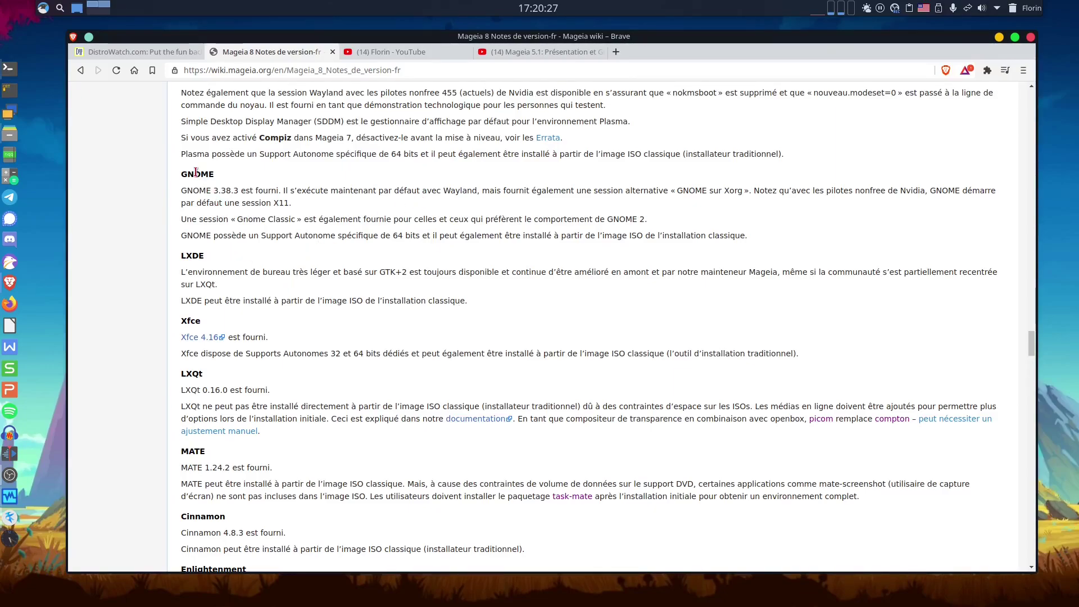
pyautogui.scroll(-3, 313, 384)
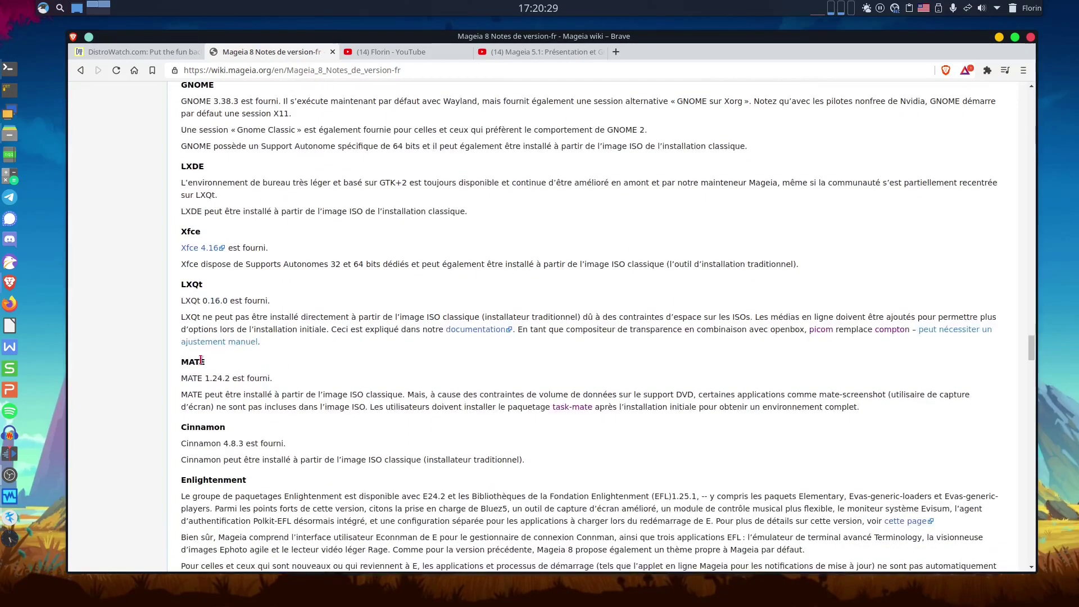
pyautogui.scroll(-2, 391, 393)
pyautogui.scroll(-3, 295, 396)
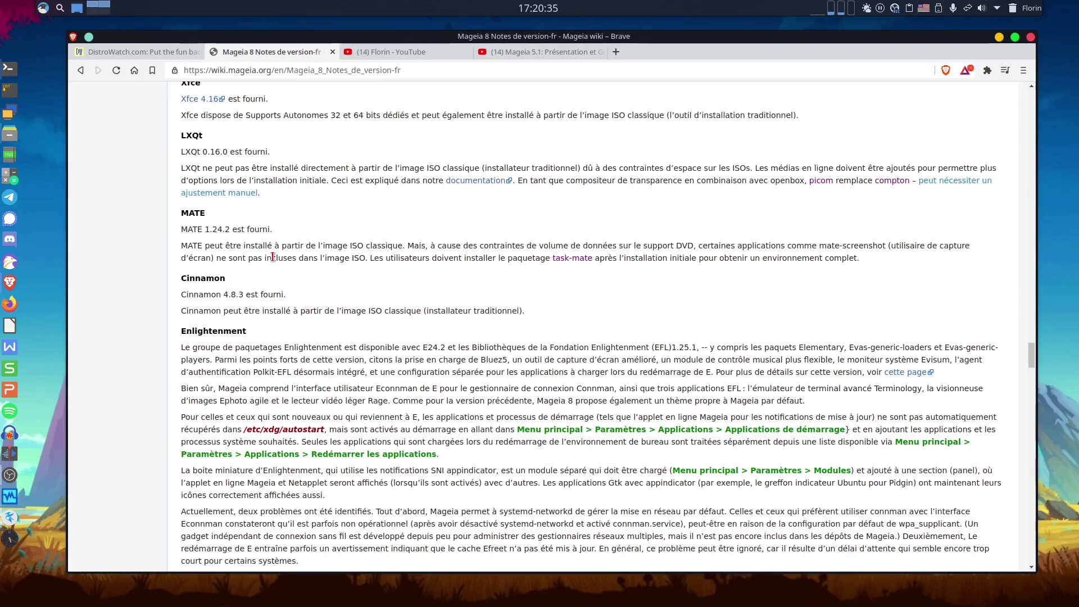
pyautogui.scroll(-4, 273, 257)
pyautogui.scroll(-4, 274, 260)
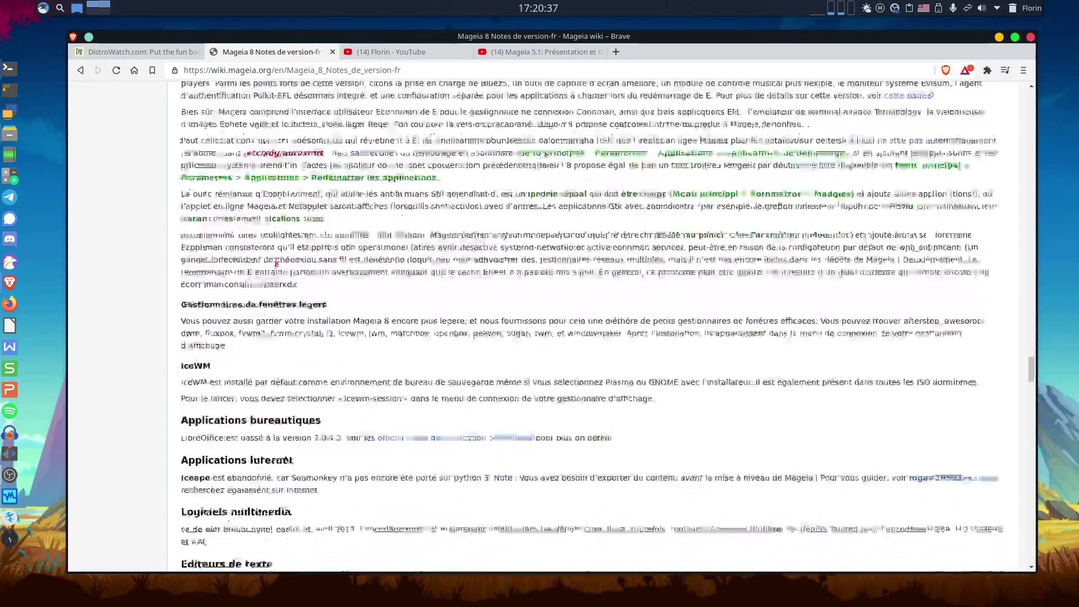
pyautogui.scroll(1, 220, 156)
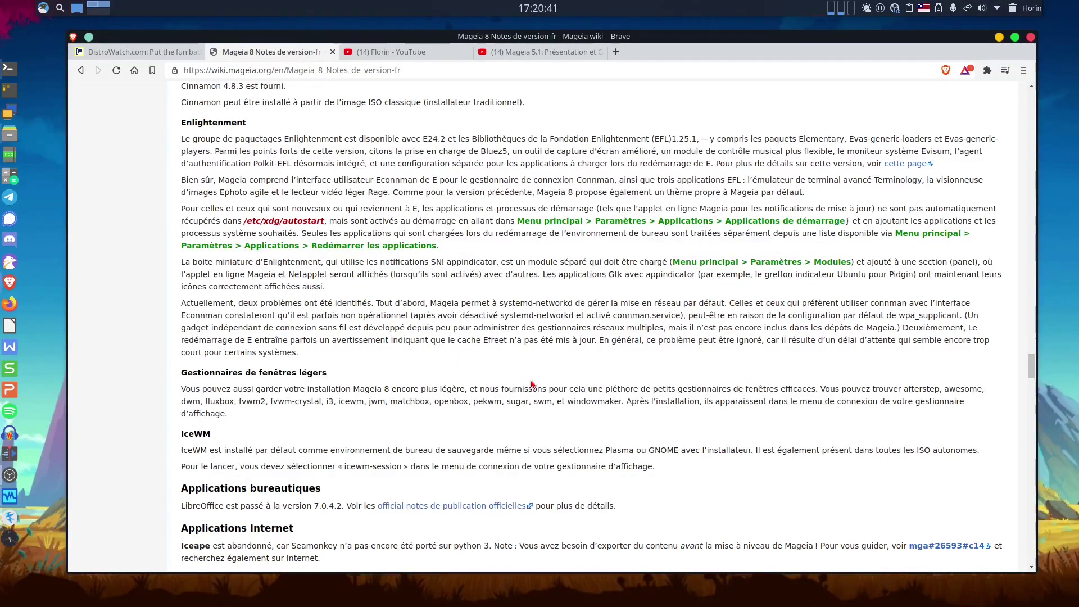
# Scroll the release notes down past office apps to the text editor (Vim 8.2.1522), games and development sections.
pyautogui.scroll(-6, 532, 385)
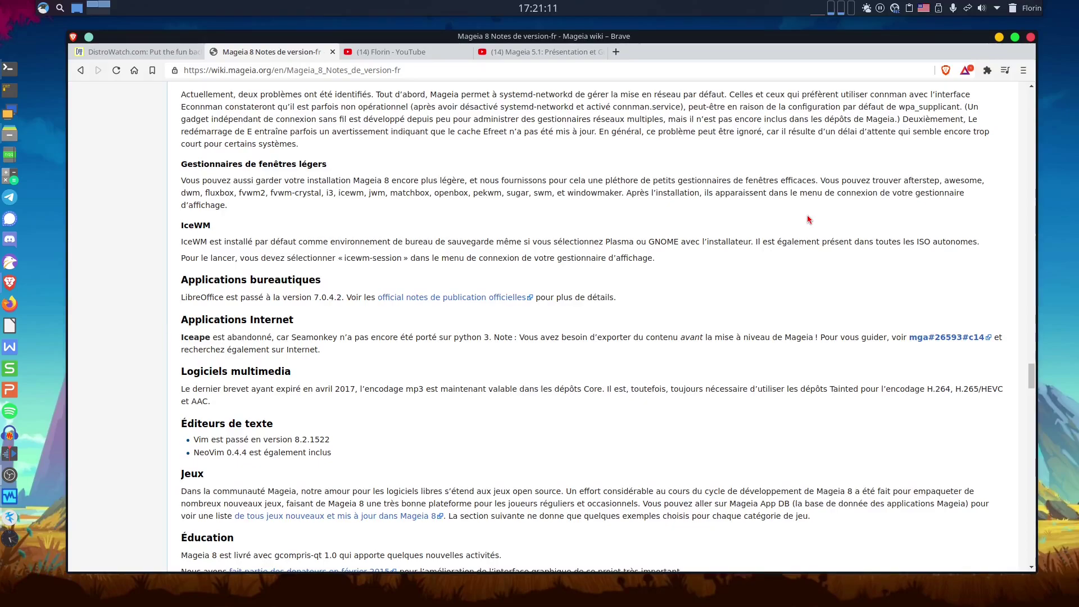
pyautogui.scroll(-3, 534, 337)
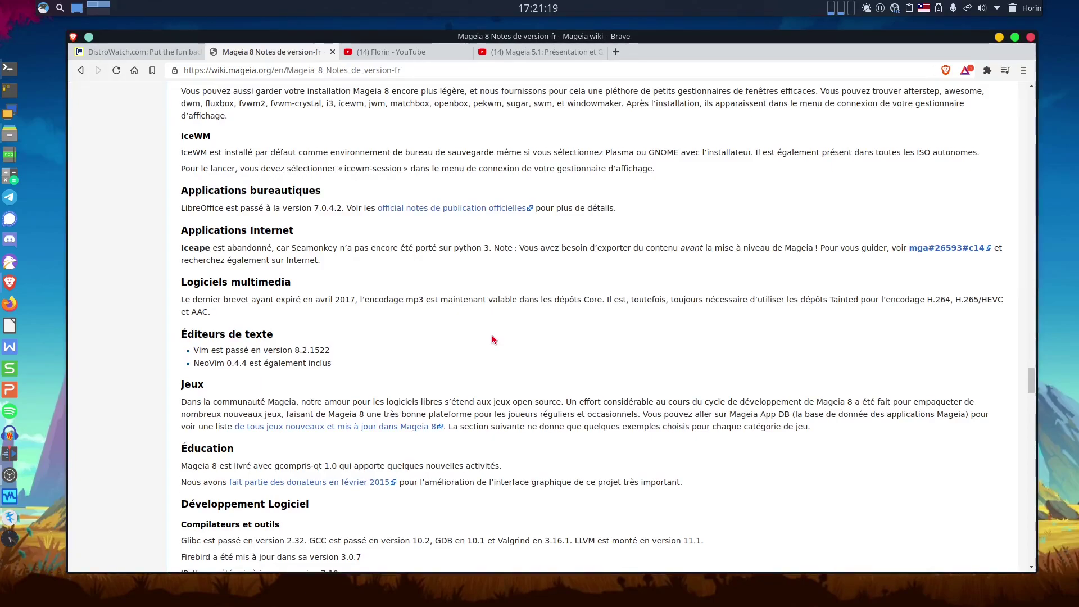
pyautogui.scroll(-4, 484, 331)
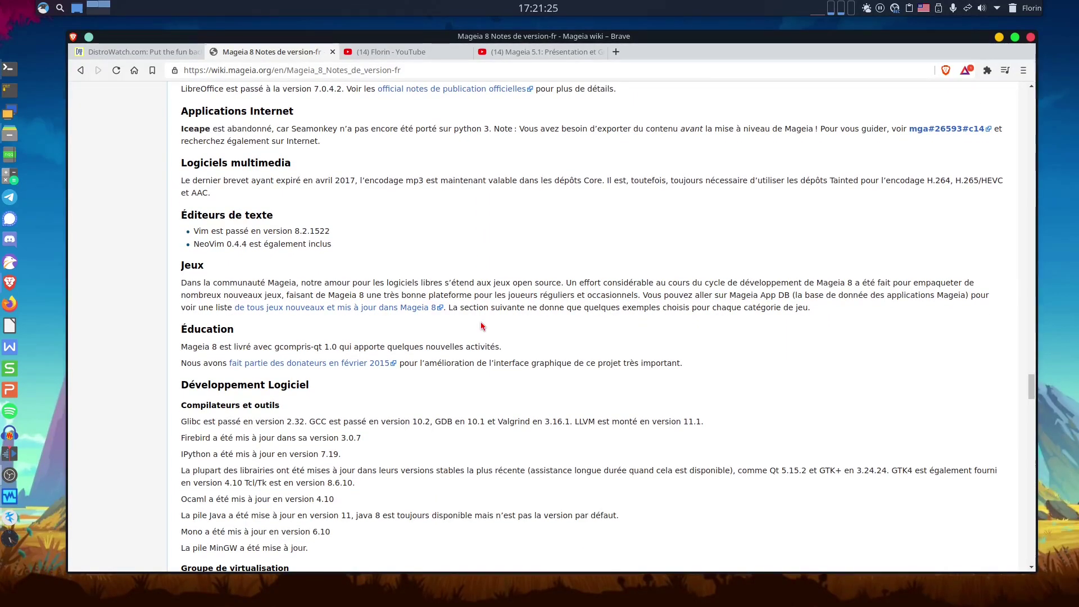
pyautogui.scroll(-4, 481, 326)
pyautogui.scroll(3, 481, 323)
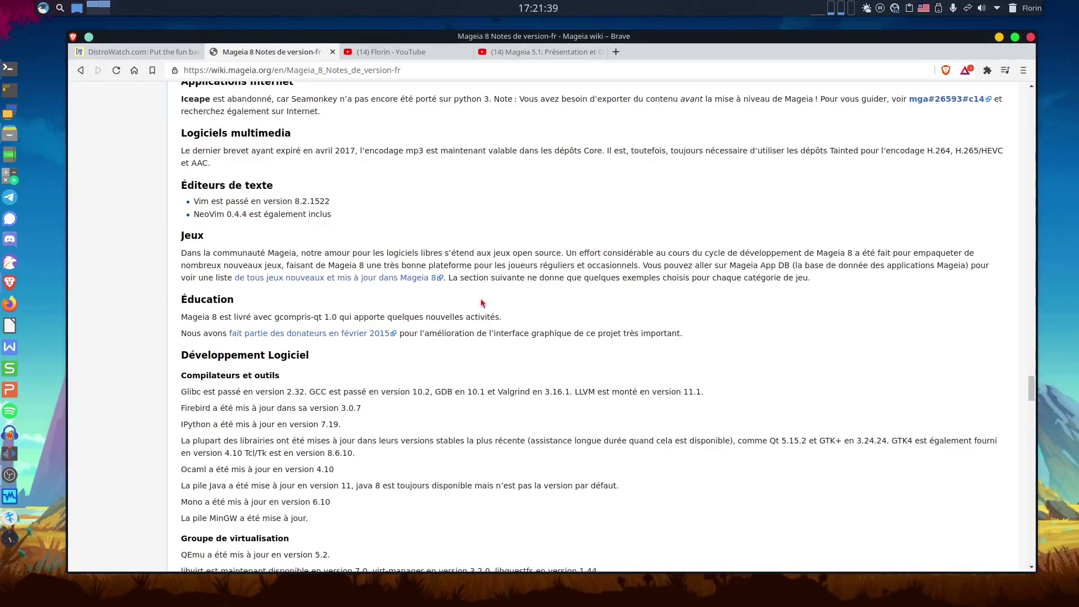
# Scroll further down through the remaining sections of the Mageia 8 release notes.
pyautogui.scroll(-2, 482, 318)
pyautogui.scroll(-3, 483, 300)
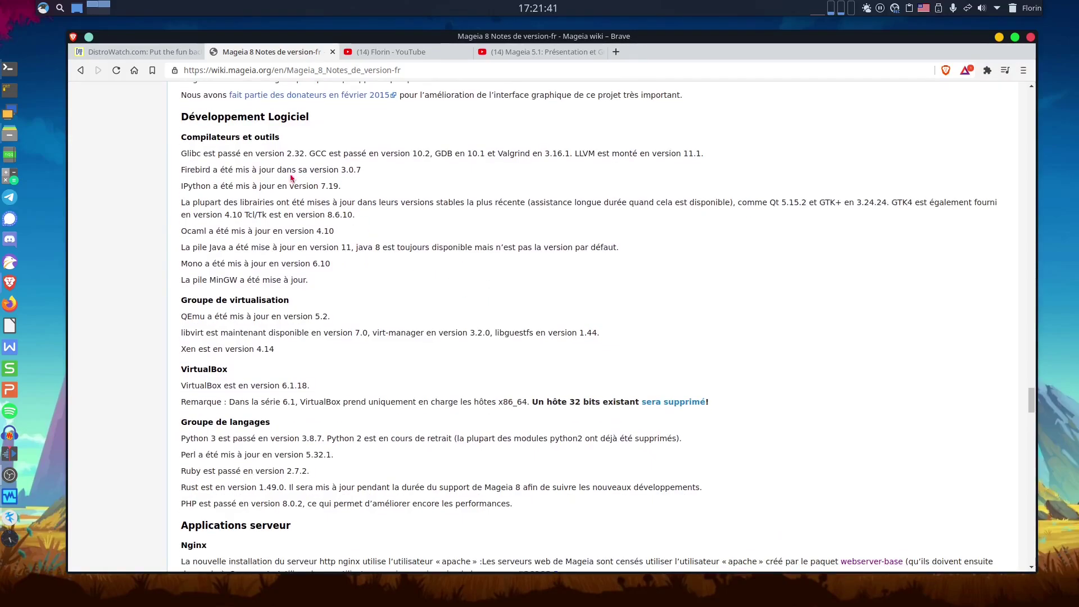
pyautogui.scroll(-2, 292, 178)
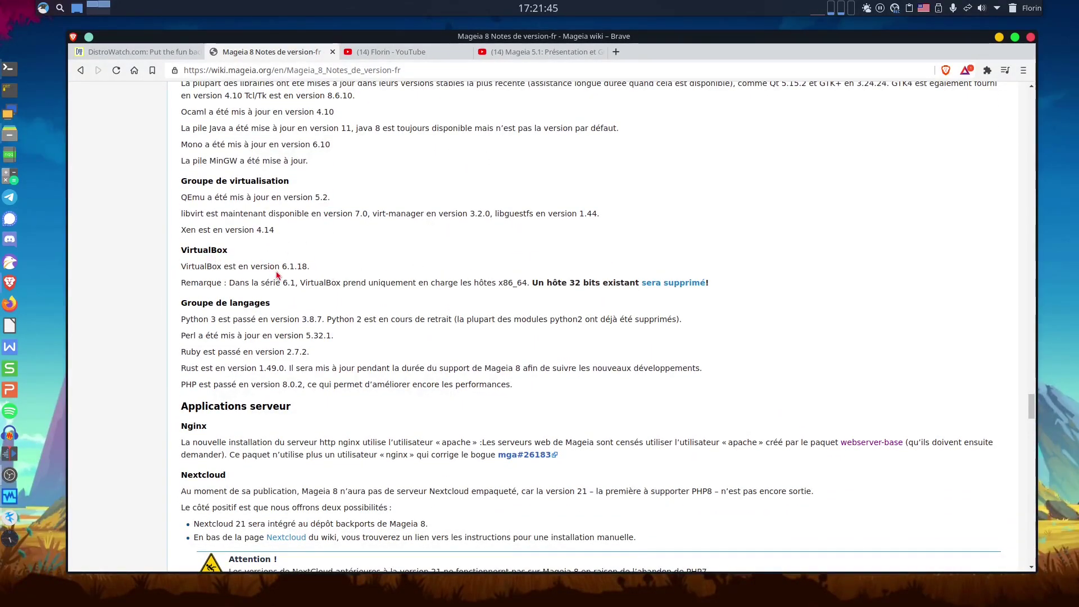
pyautogui.scroll(-2, 428, 325)
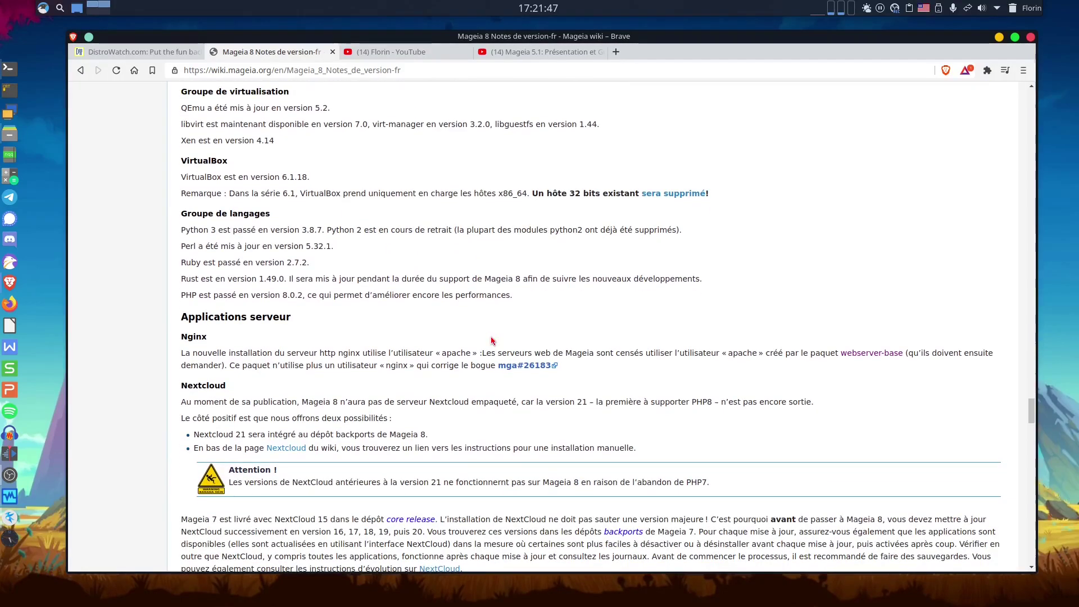
pyautogui.scroll(-3, 491, 341)
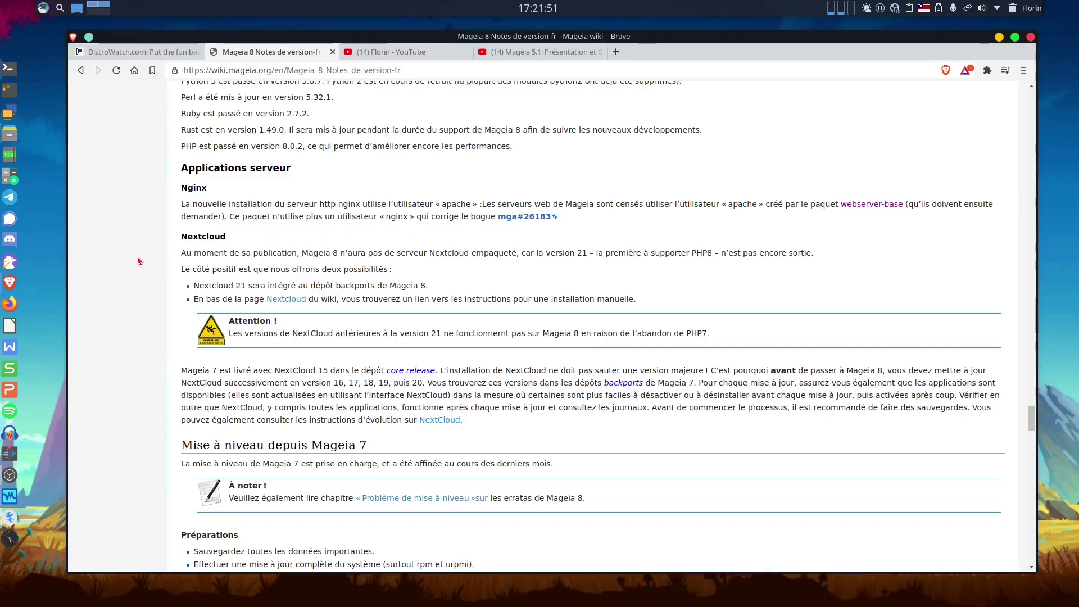
pyautogui.scroll(1, 303, 217)
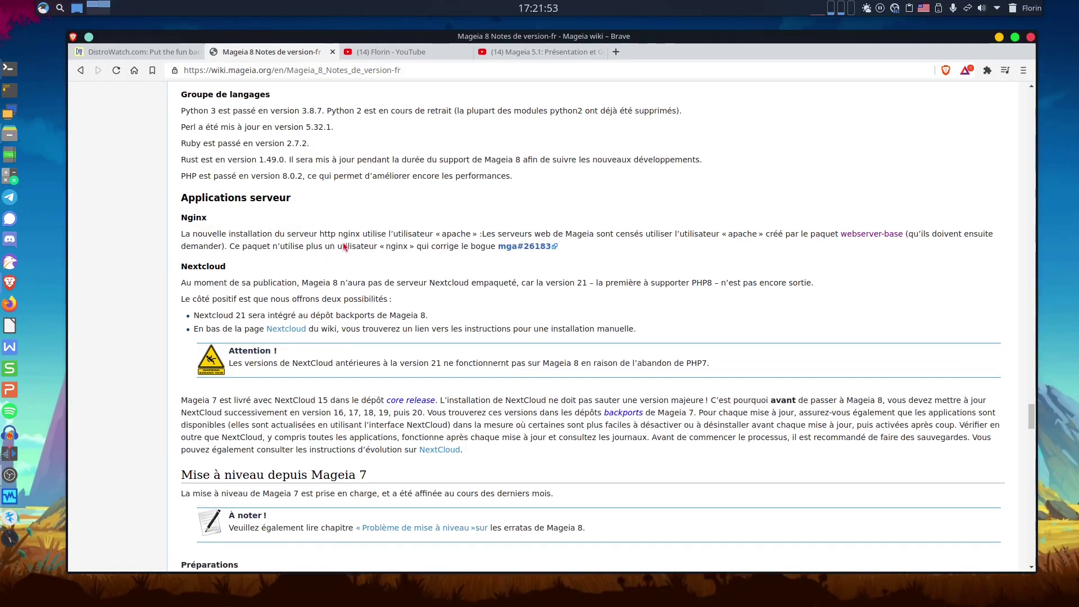
pyautogui.scroll(-5, 505, 311)
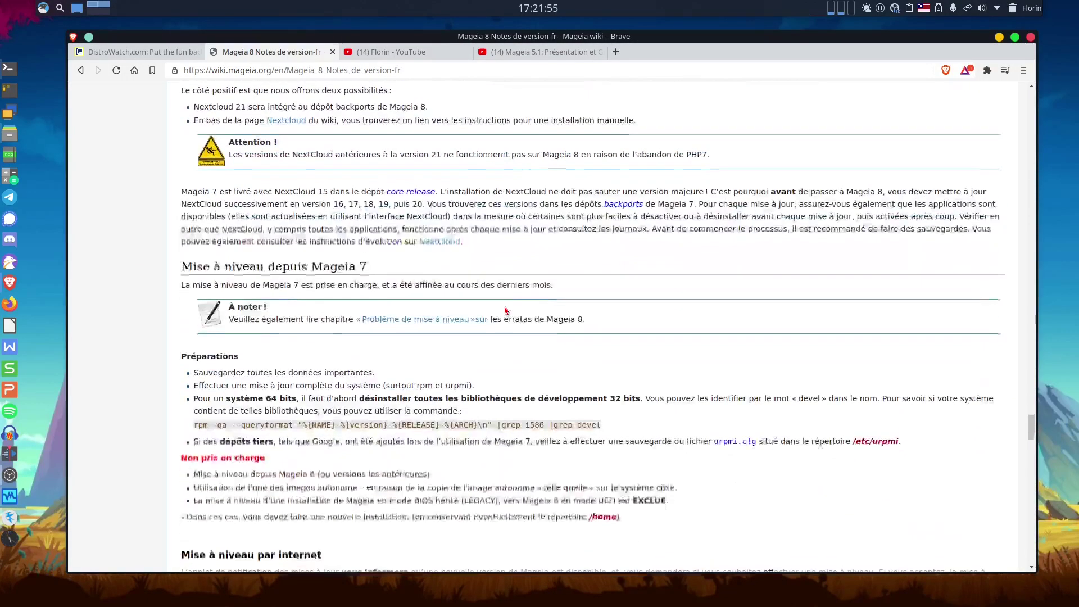
pyautogui.scroll(-4, 506, 311)
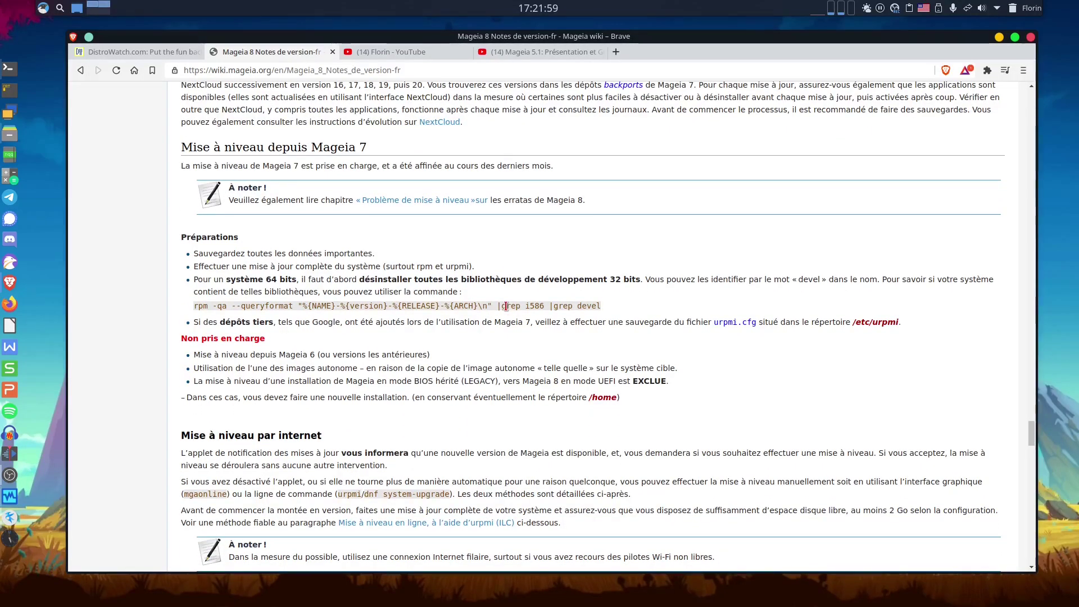
pyautogui.scroll(-4, 506, 307)
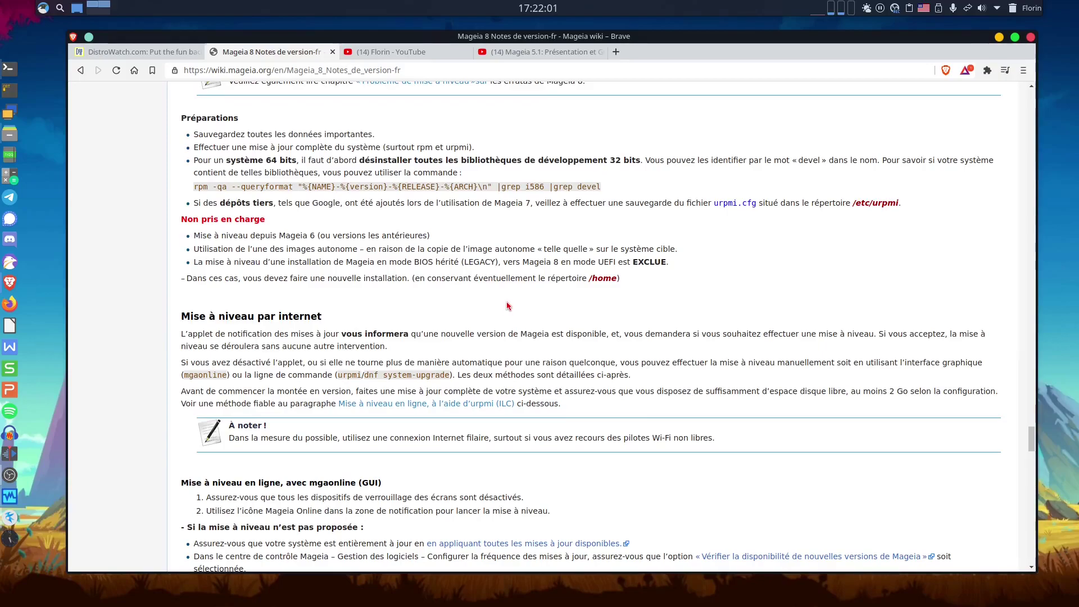
pyautogui.scroll(-1, 506, 304)
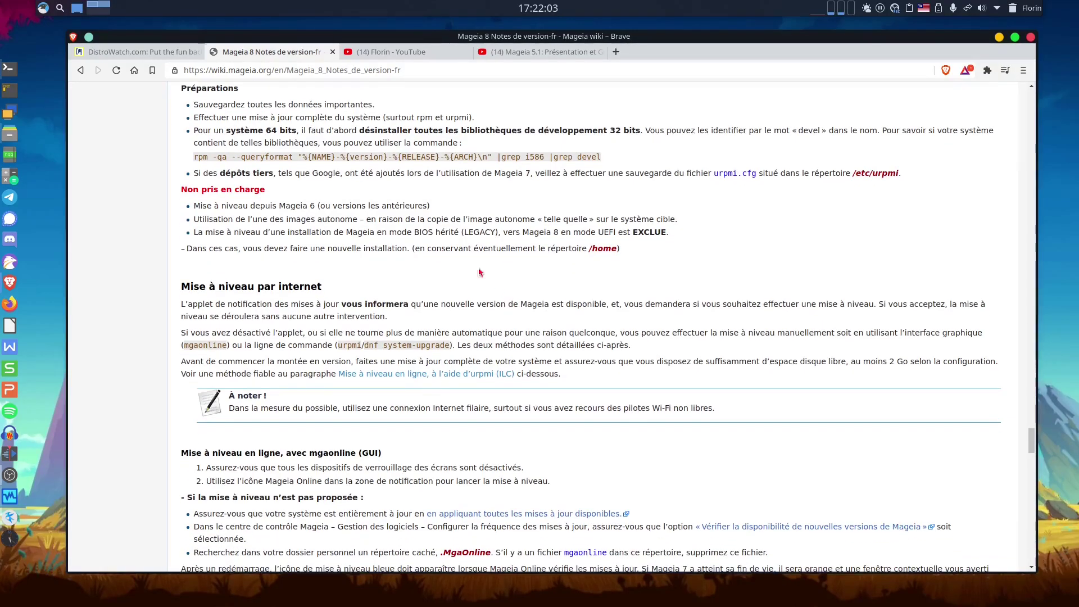
pyautogui.scroll(-9, 484, 201)
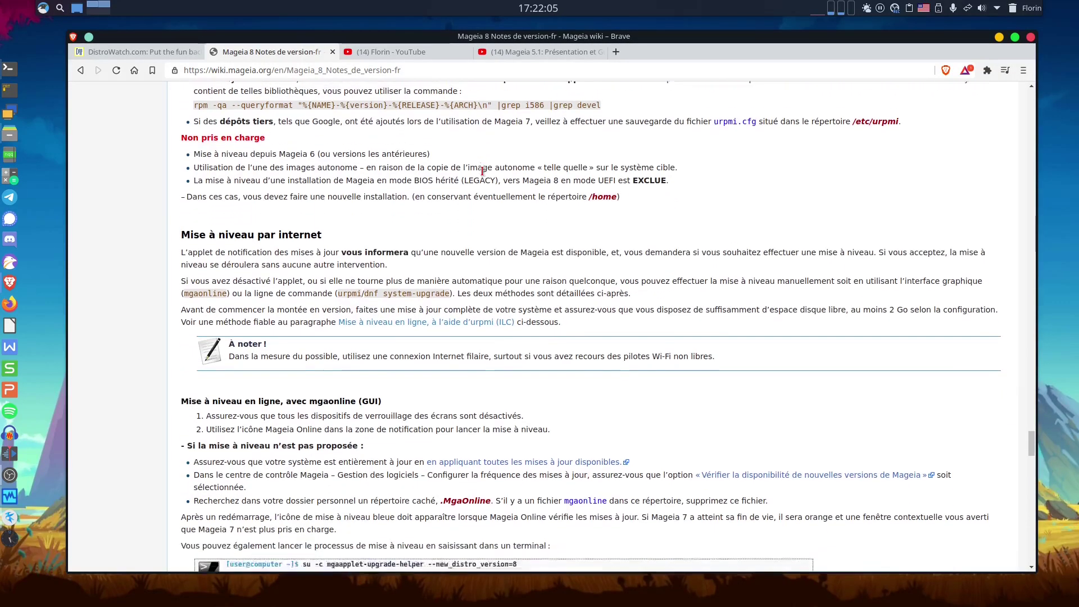
pyautogui.scroll(-11, 351, 296)
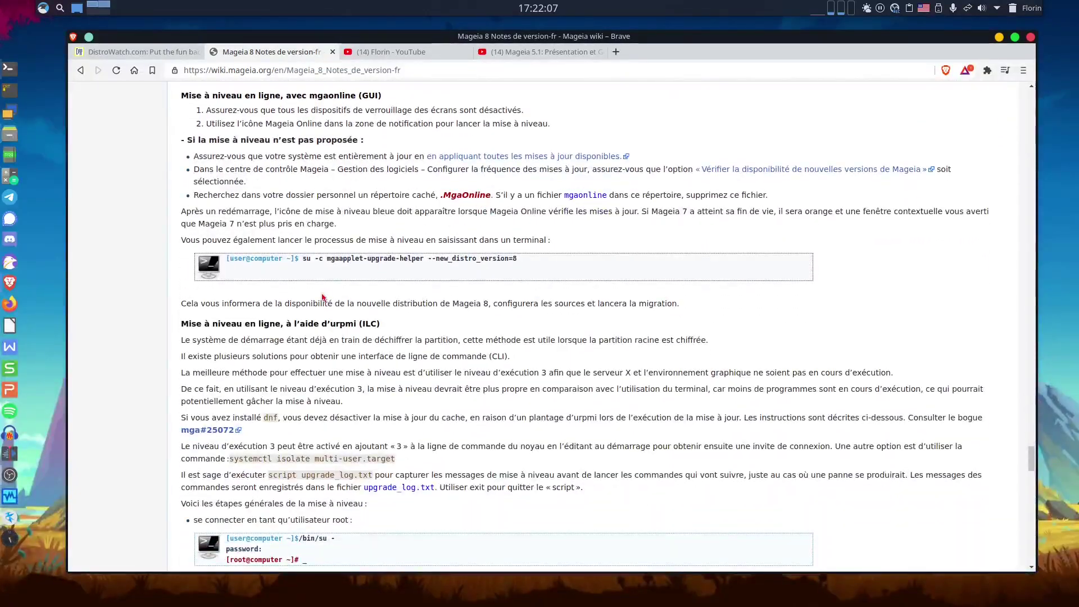
pyautogui.scroll(-7, 350, 296)
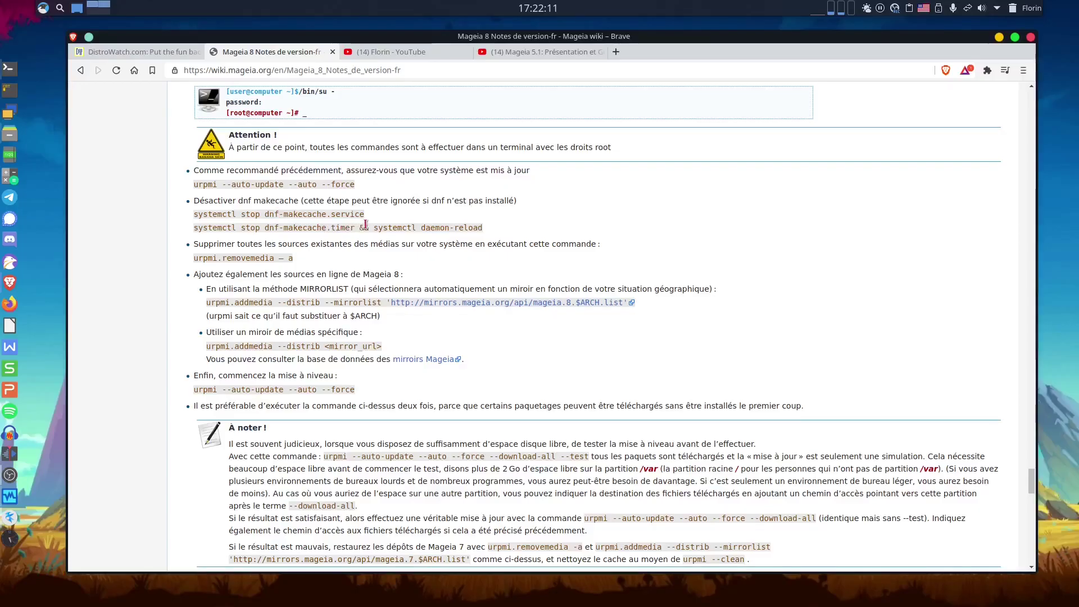
pyautogui.scroll(-13, 366, 224)
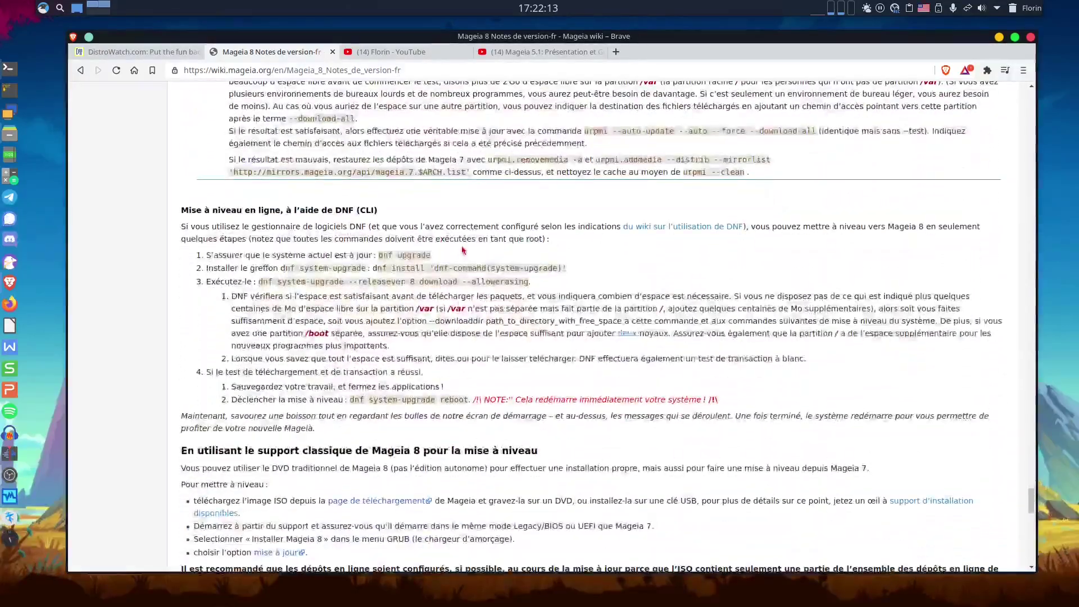
pyautogui.scroll(-8, 463, 250)
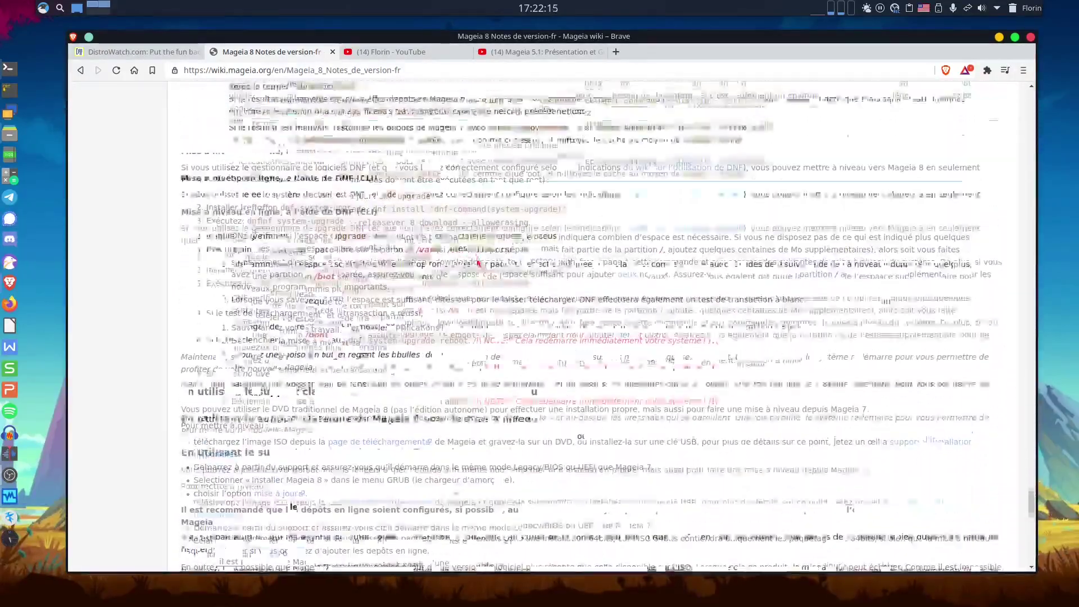
# Return to the top of the Mageia 8 Notes de version-fr page to show its table of contents.
pyautogui.scroll(15, 477, 263)
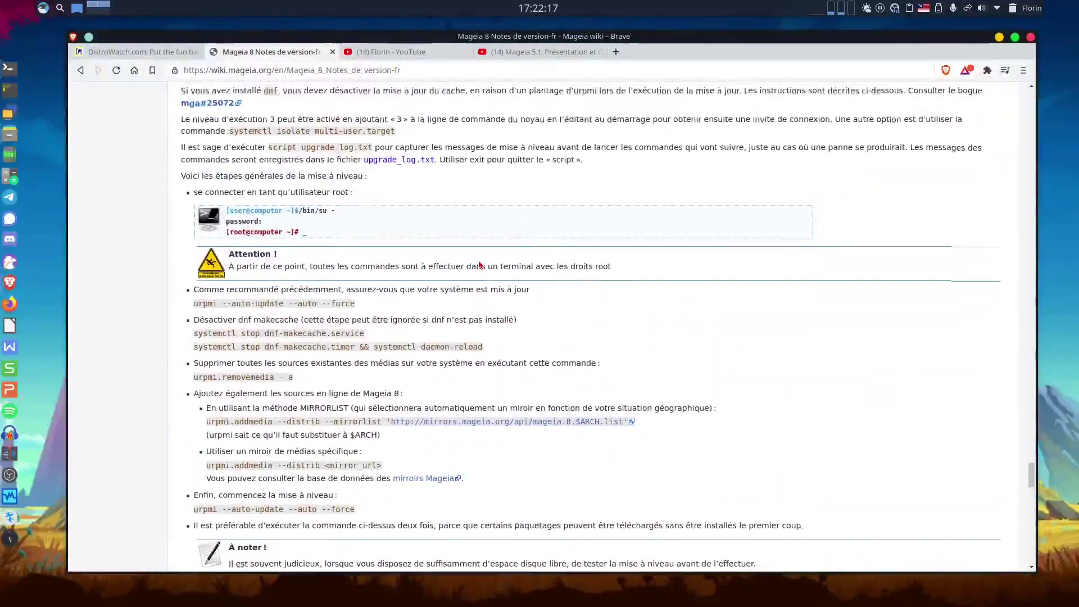
pyautogui.scroll(20, 479, 264)
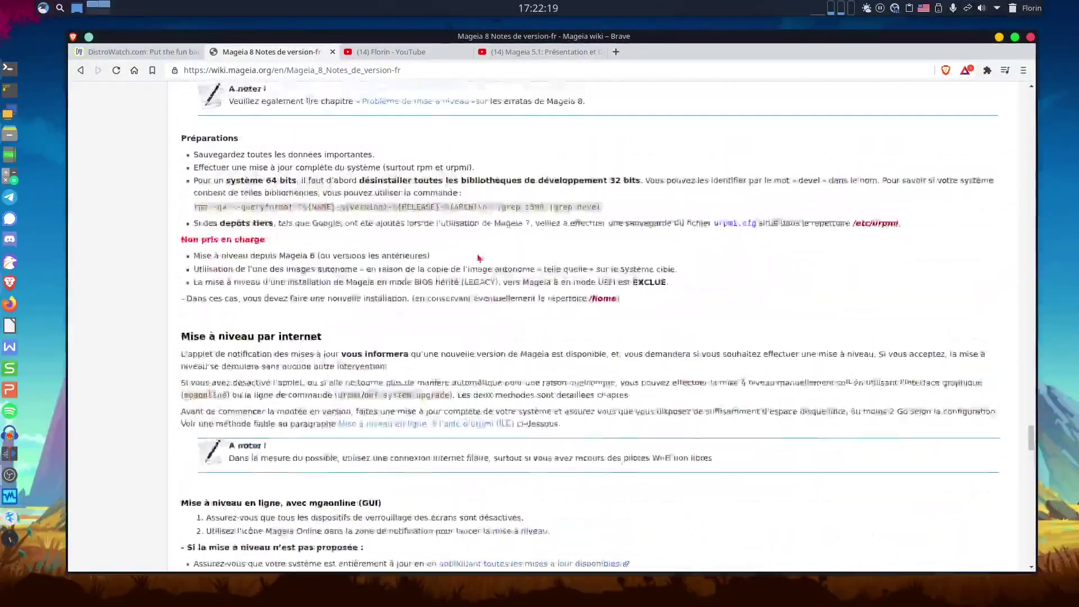
pyautogui.scroll(20, 480, 258)
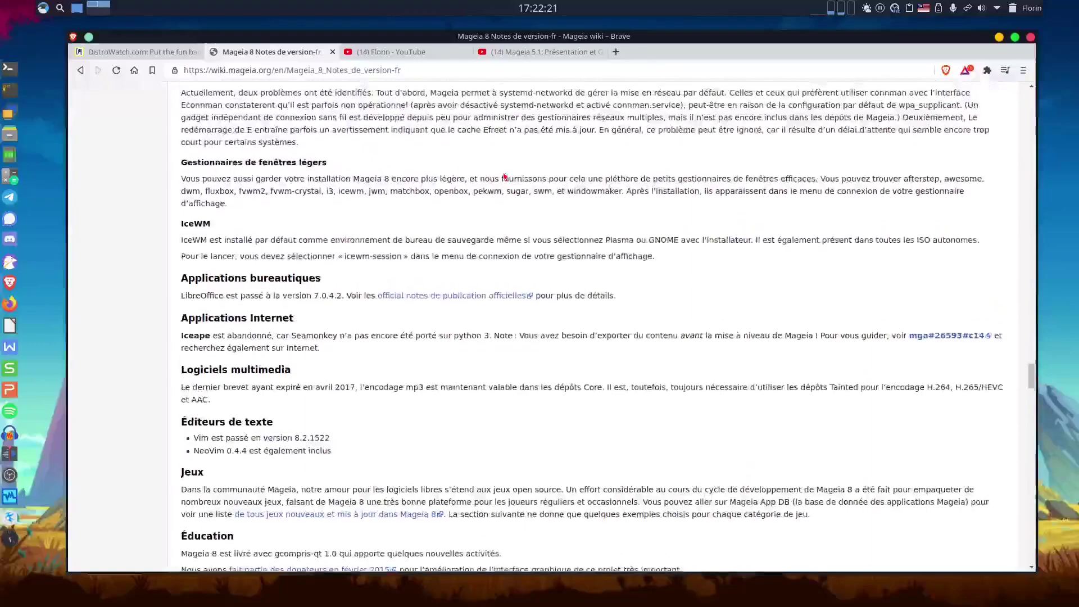
pyautogui.scroll(8, 504, 177)
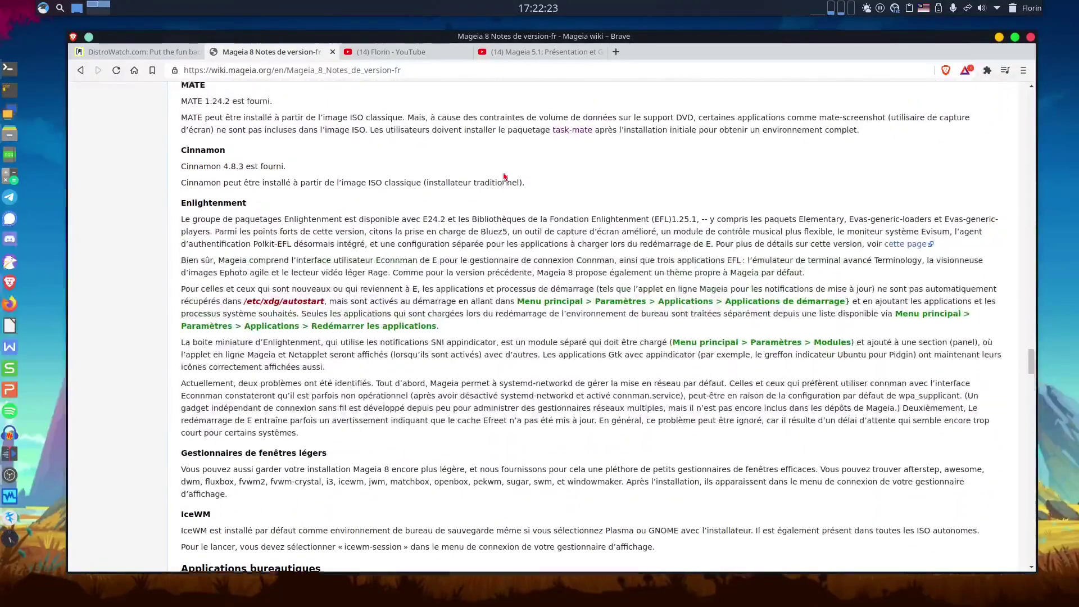
pyautogui.scroll(2, 504, 176)
pyautogui.moveTo(1032, 348); pyautogui.dragTo(1032, 86)
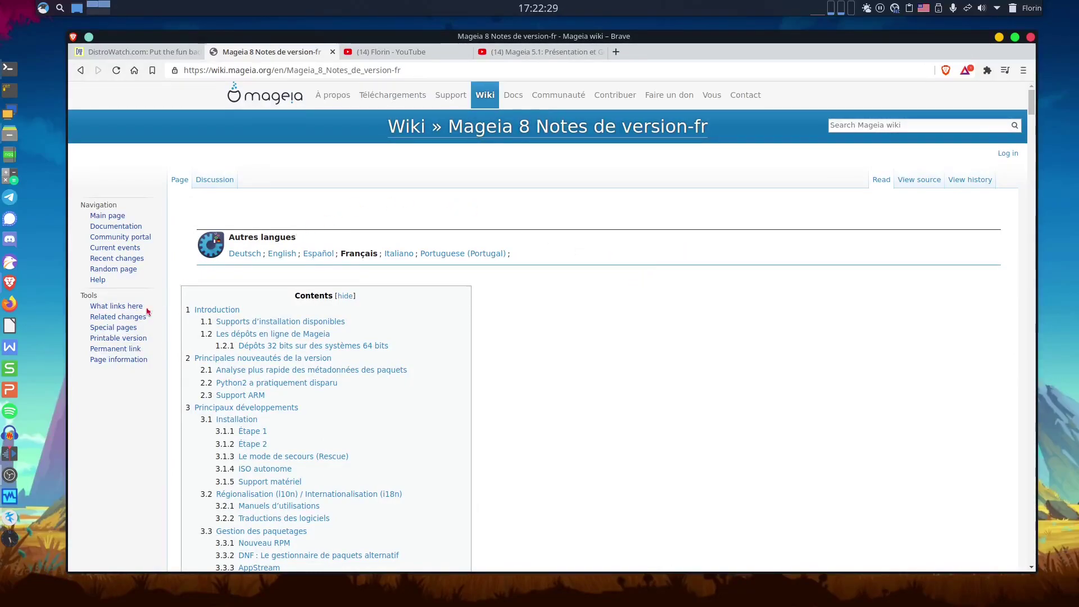
# Bring VirtualBox Manager to the front, showing the powered-off Mageia 8 VM with 8192 MB RAM and 4 CPUs.
pyautogui.click(9, 495)
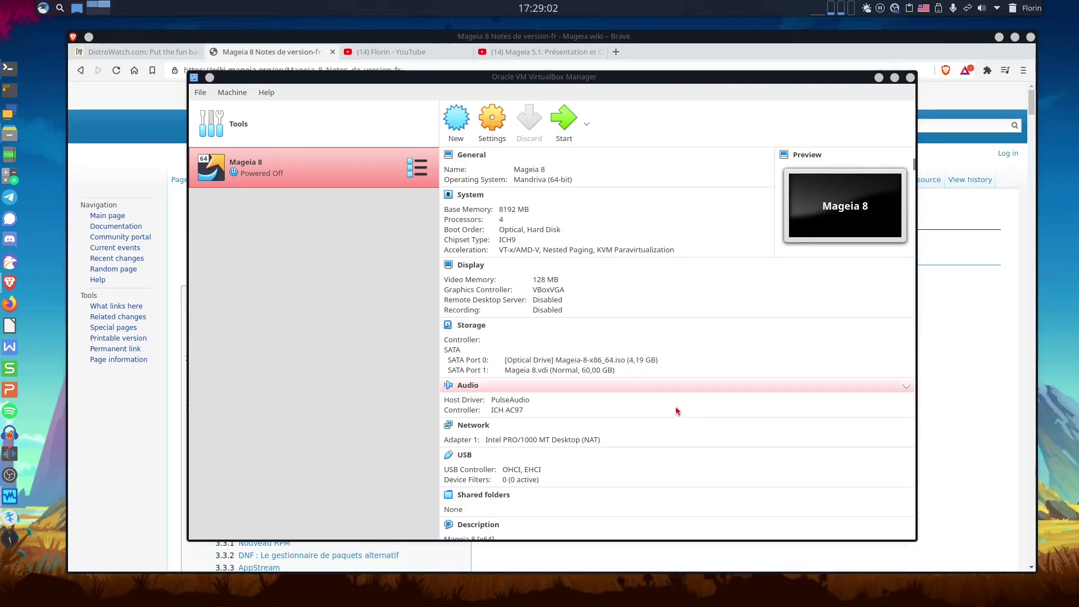
# Start the Mageia 8 virtual machine from VirtualBox Manager.
pyautogui.scroll(-1, 544, 411)
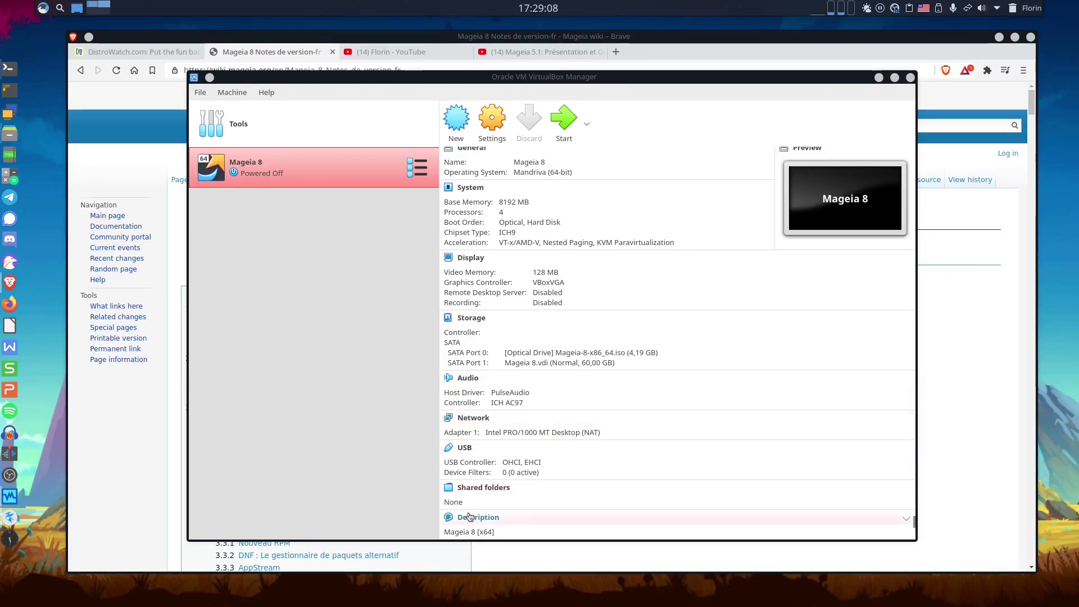
pyautogui.click(561, 133)
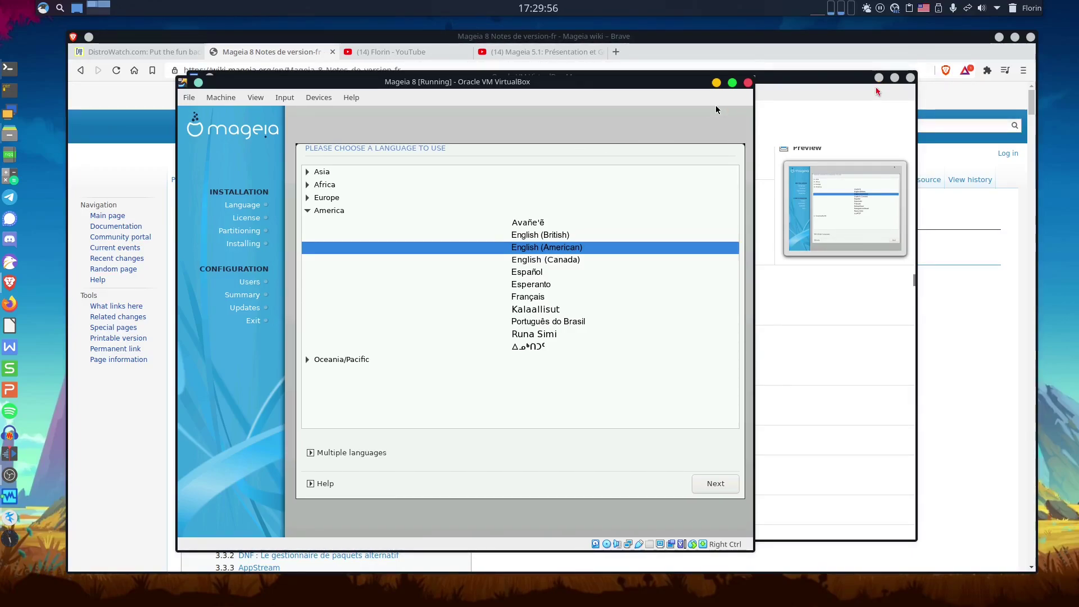
# Bring the Mageia VM window to the front and move it toward the screen centre.
pyautogui.hotkey('alt', 'Tab')
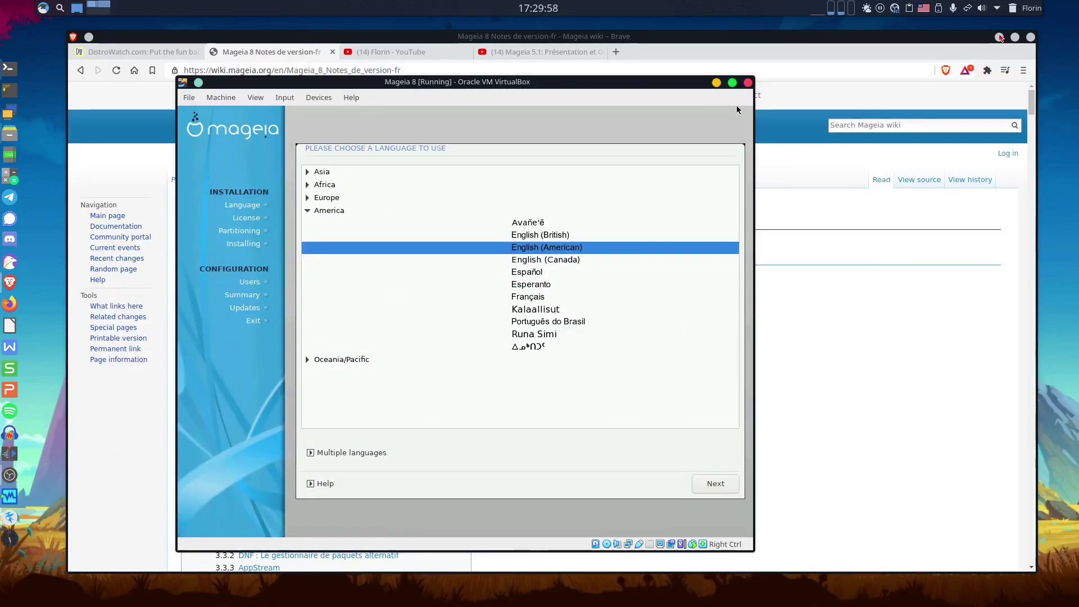
pyautogui.hotkey('alt', 'Tab')
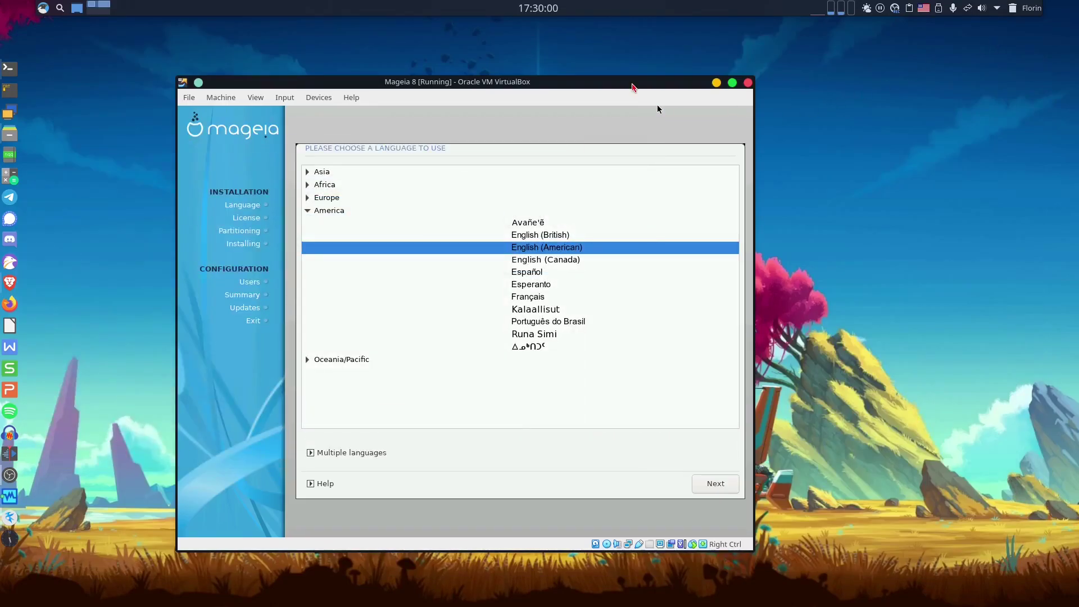
pyautogui.moveTo(630, 85); pyautogui.dragTo(694, 69)
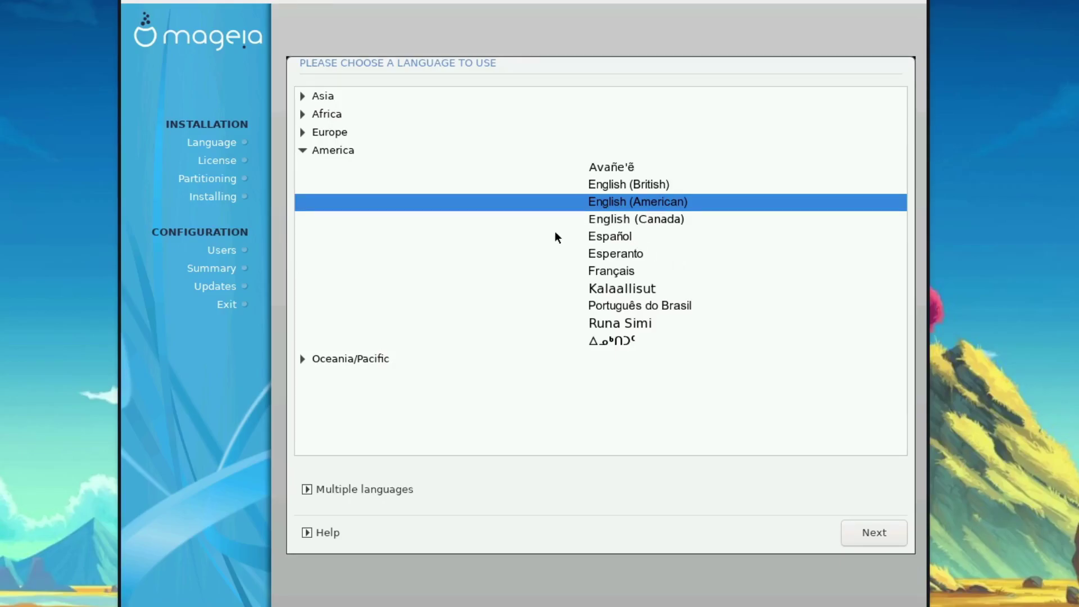
# Choose Français from the Europe group as the installation language.
pyautogui.click(304, 132)
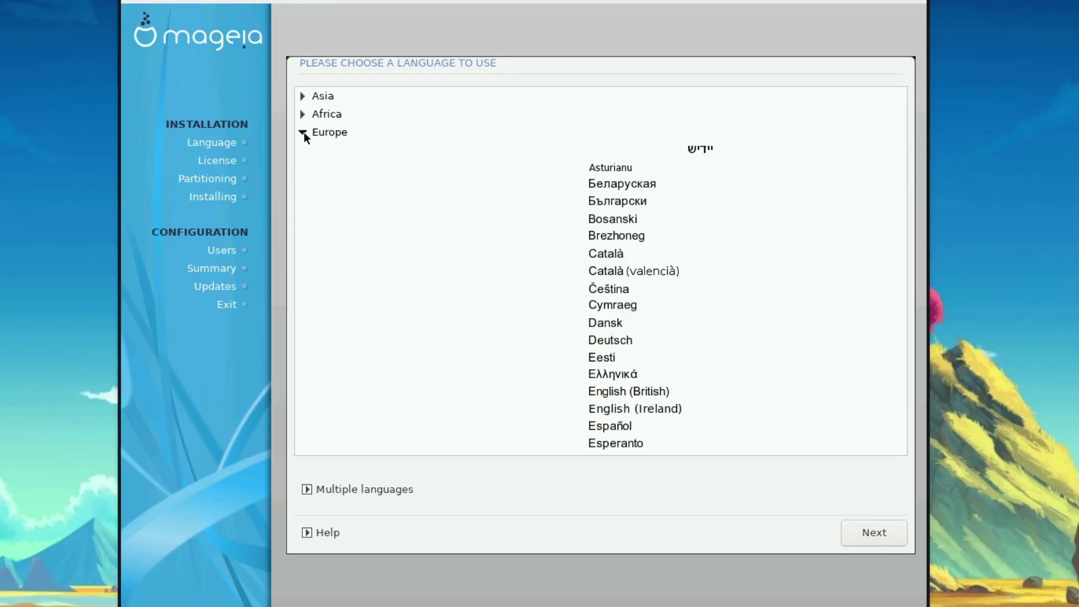
pyautogui.scroll(-3, 762, 248)
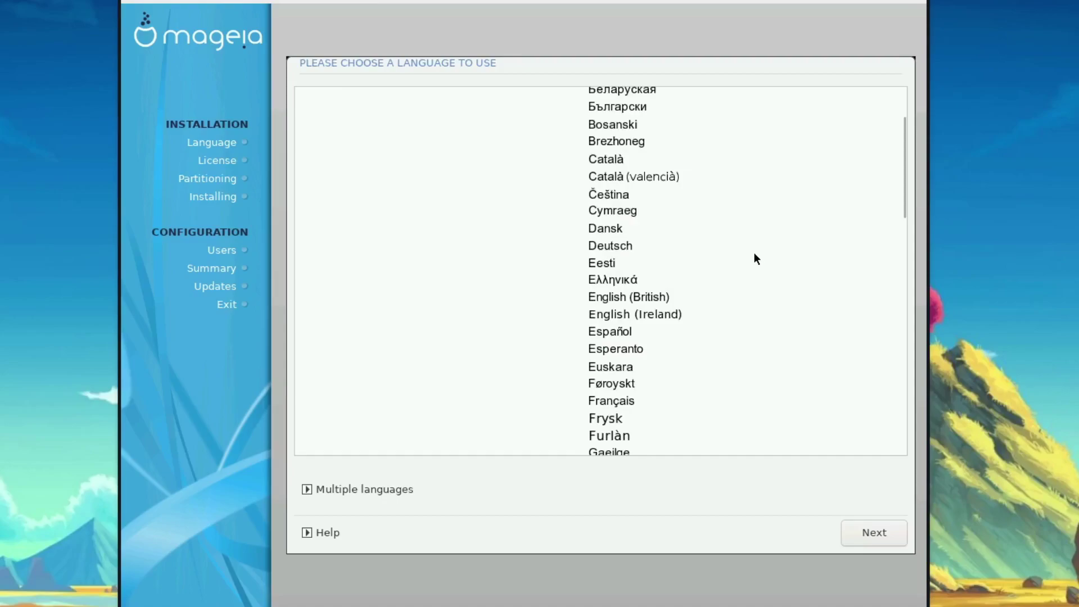
pyautogui.click(616, 404)
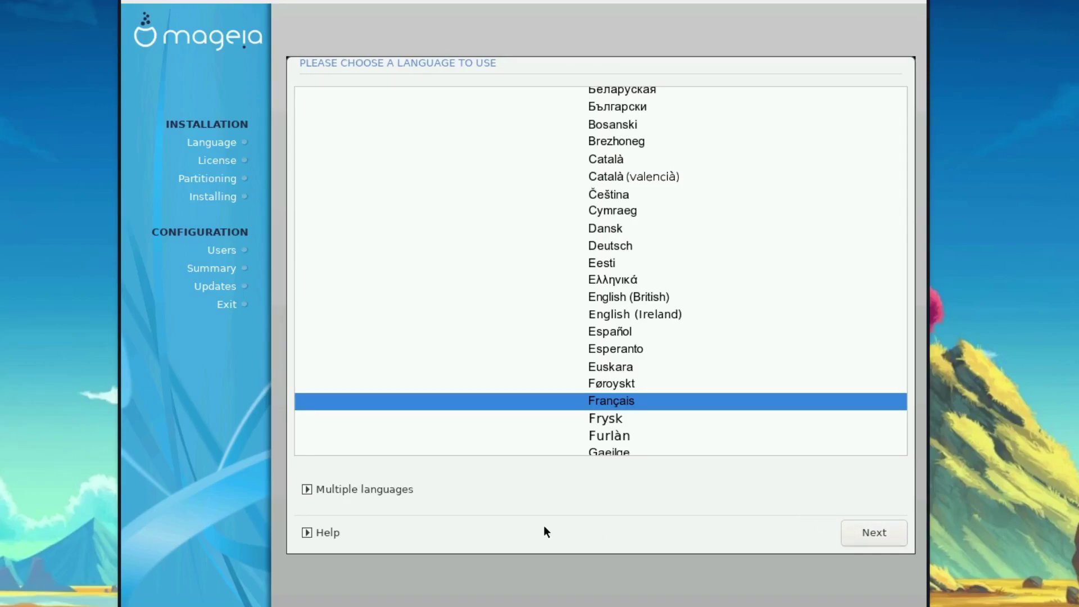
# Leave the additional languages unchanged and continue to the licence page.
pyautogui.click(374, 490)
pyautogui.scroll(-3, 383, 299)
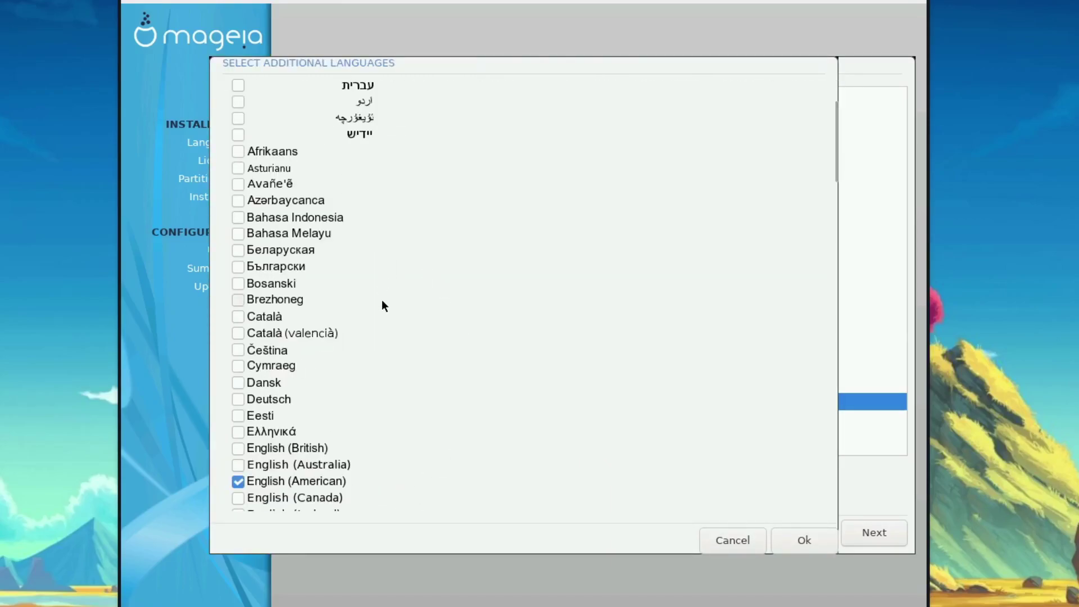
pyautogui.scroll(-2, 382, 301)
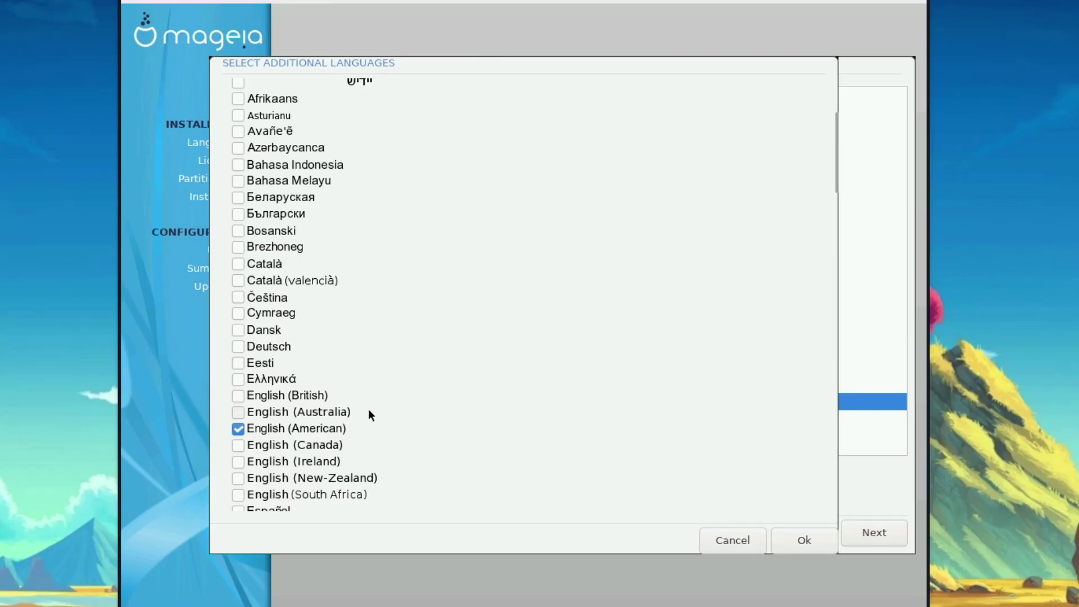
pyautogui.scroll(2, 366, 444)
pyautogui.scroll(-1, 325, 448)
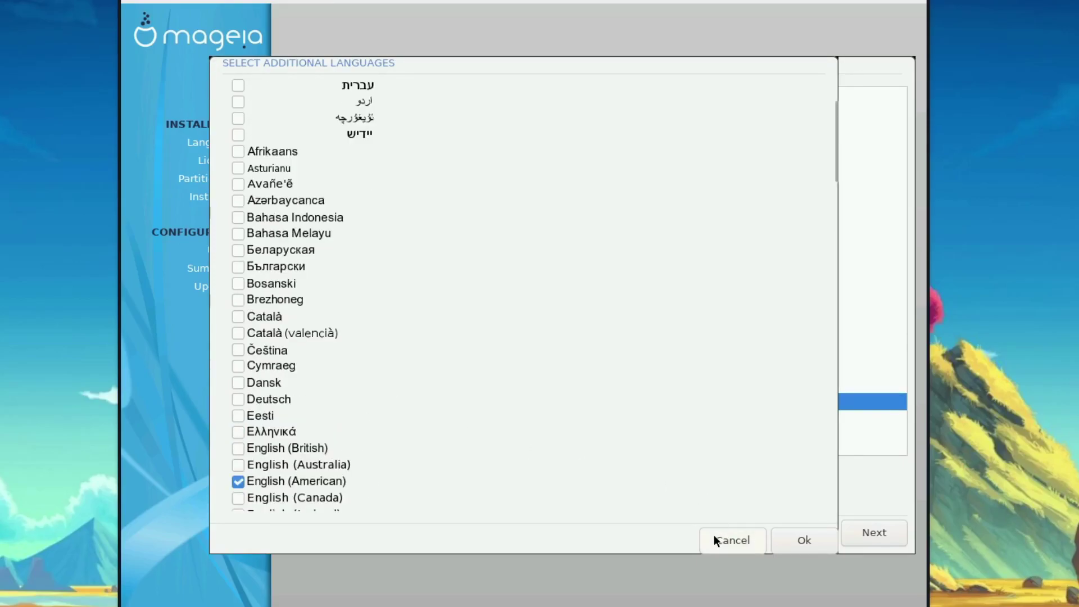
pyautogui.click(715, 536)
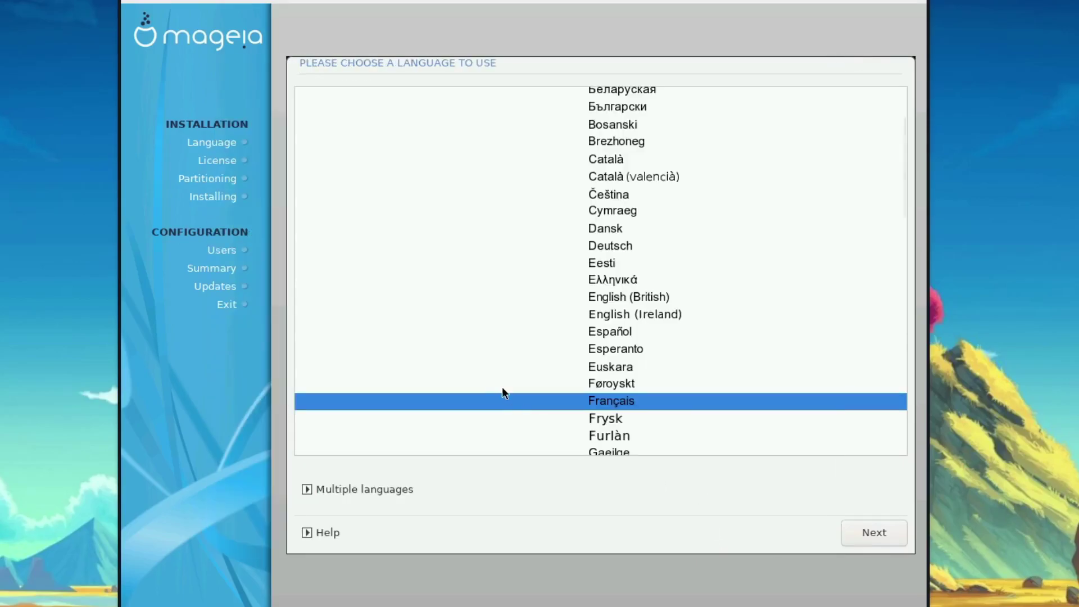
pyautogui.click(866, 531)
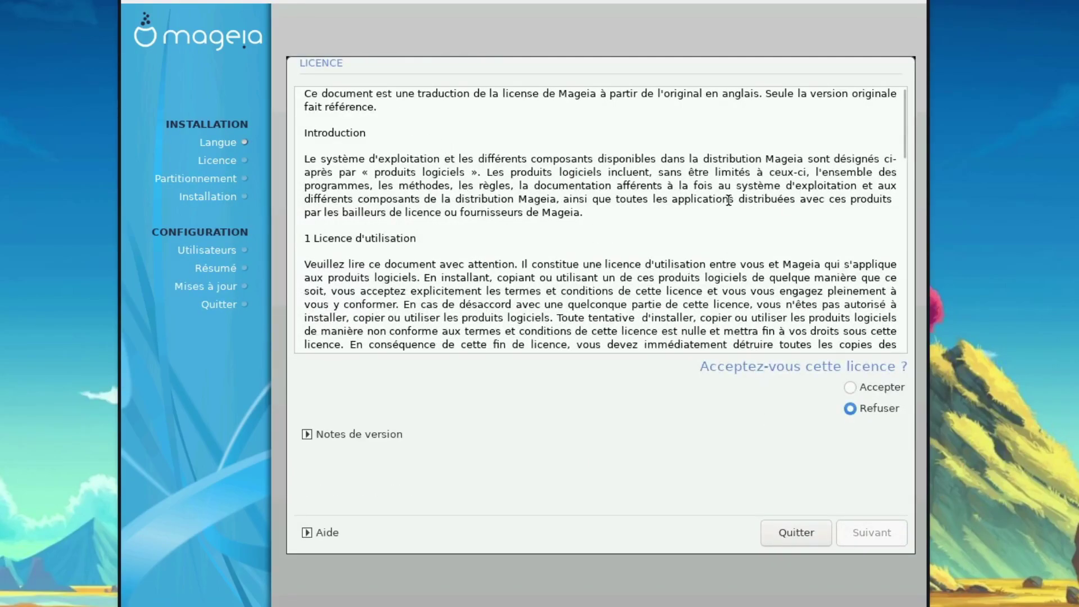
# Accept the Mageia 8 licence terms and move on to the next page.
pyautogui.scroll(-5, 843, 219)
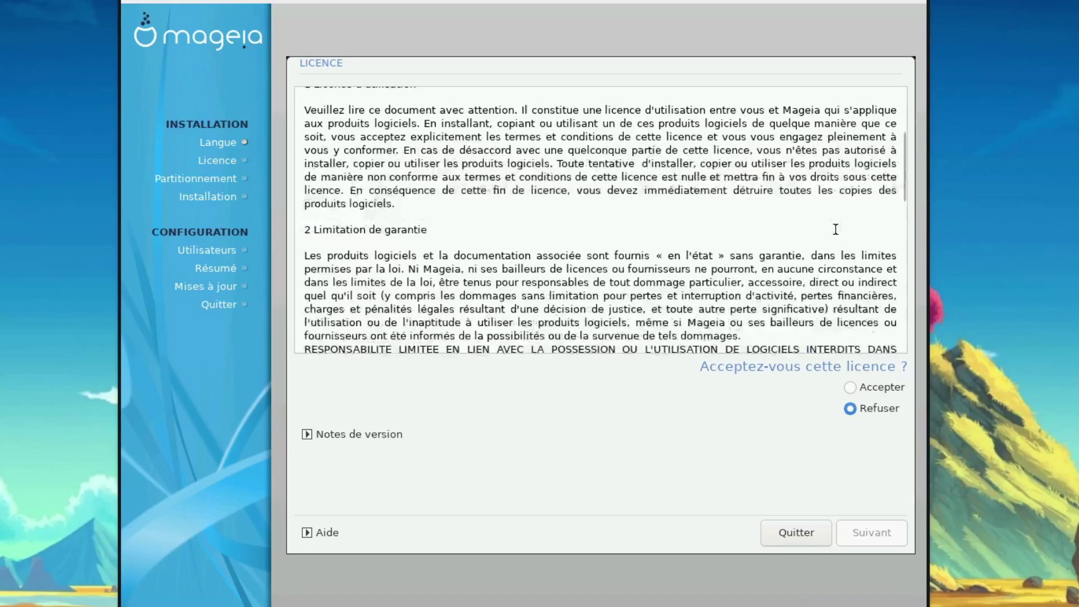
pyautogui.click(892, 386)
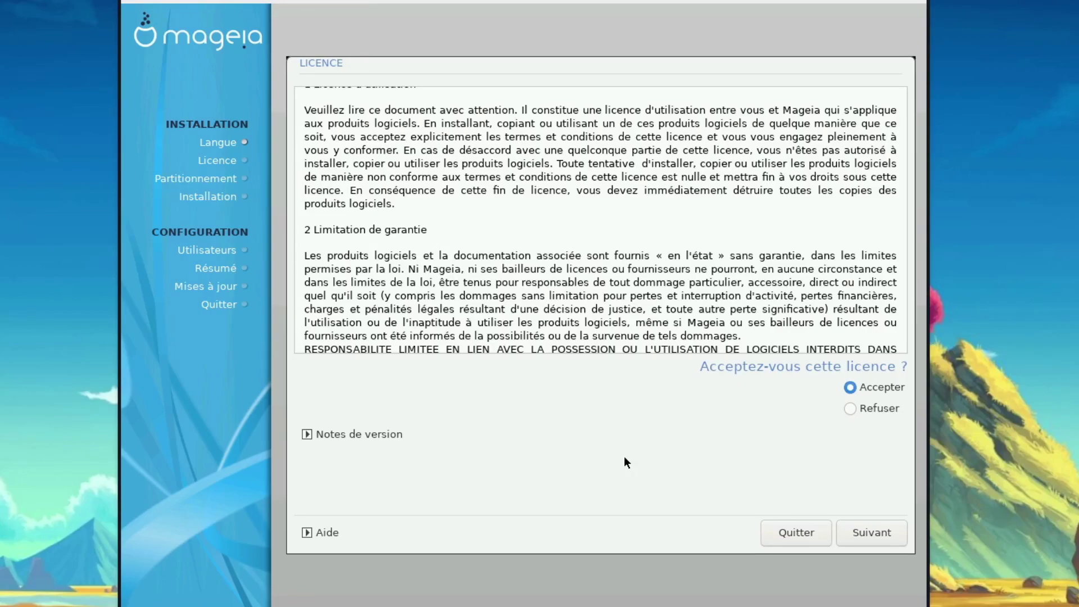
pyautogui.click(869, 534)
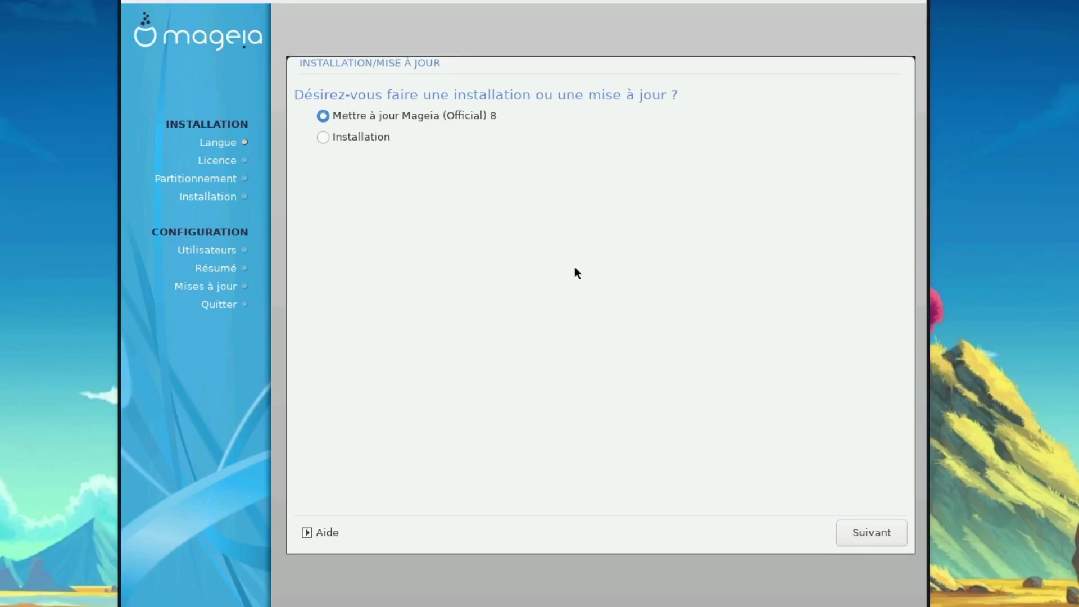
# Choose a fresh Installation and the Américain (États-Unis) keyboard layout, then continue.
pyautogui.click(380, 137)
pyautogui.click(866, 528)
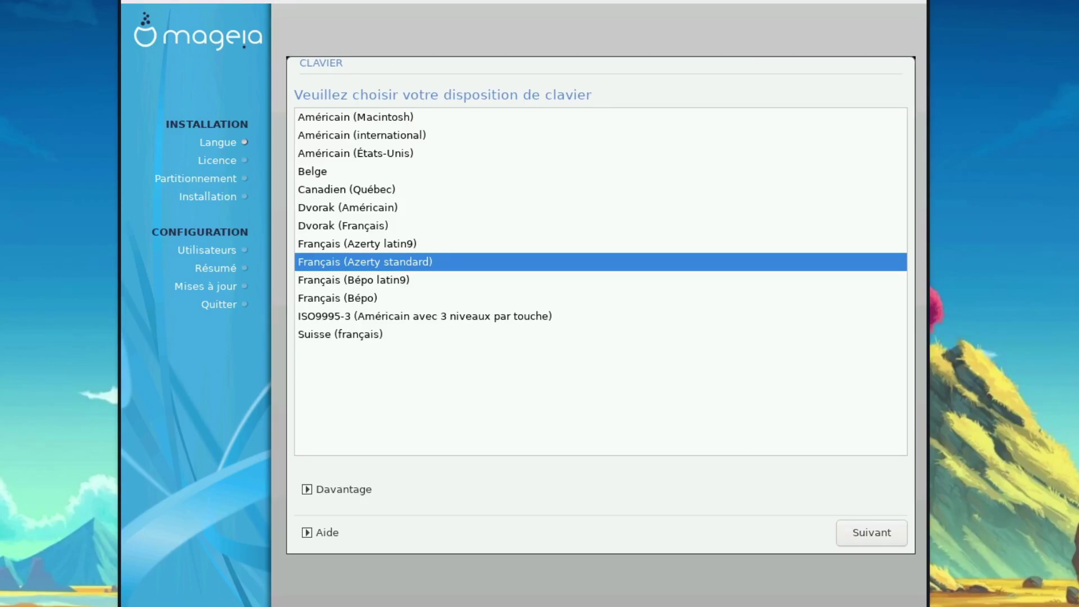
pyautogui.click(389, 159)
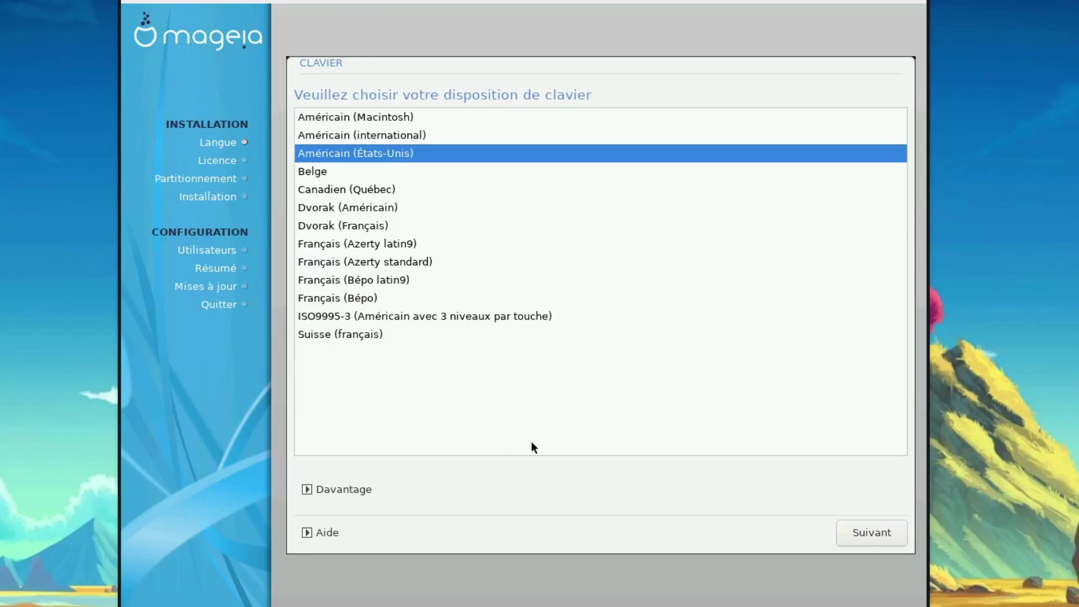
pyautogui.click(858, 538)
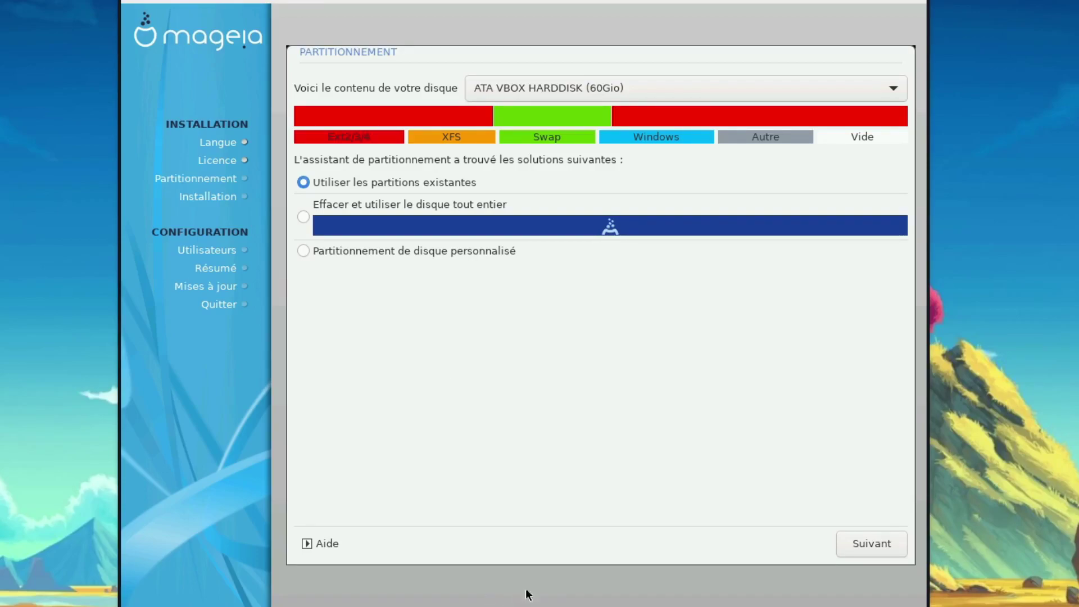
# Select erasing the whole disk, then switch to Partitionnement de disque personnalisé.
pyautogui.click(303, 217)
pyautogui.click(440, 245)
# Leave custom partitioning unchanged, go back, and choose Effacer et utiliser le disque tout entier.
pyautogui.click(899, 543)
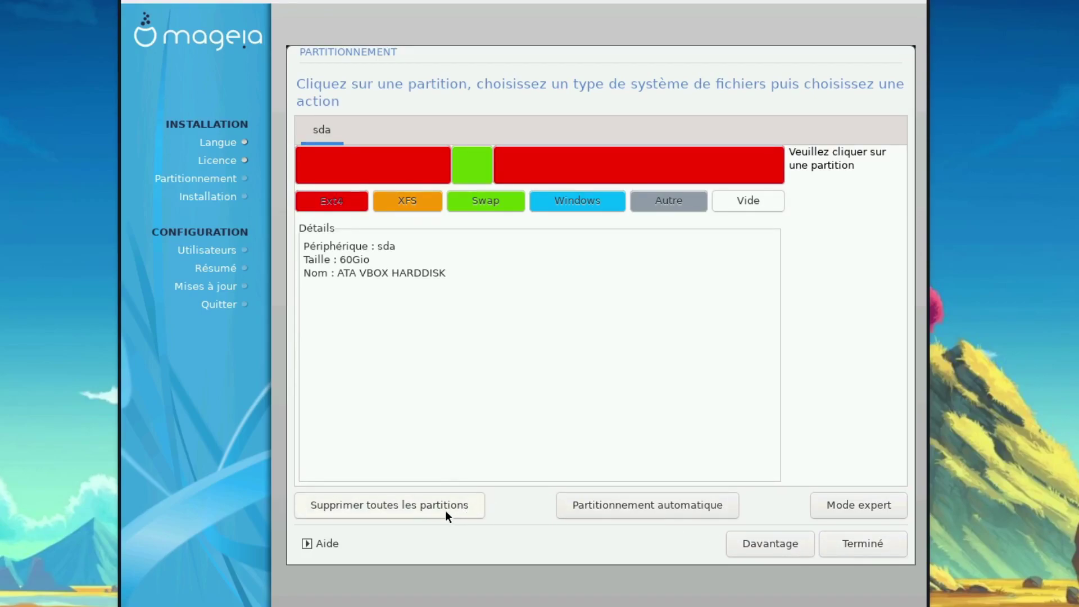
pyautogui.click(839, 544)
pyautogui.click(746, 542)
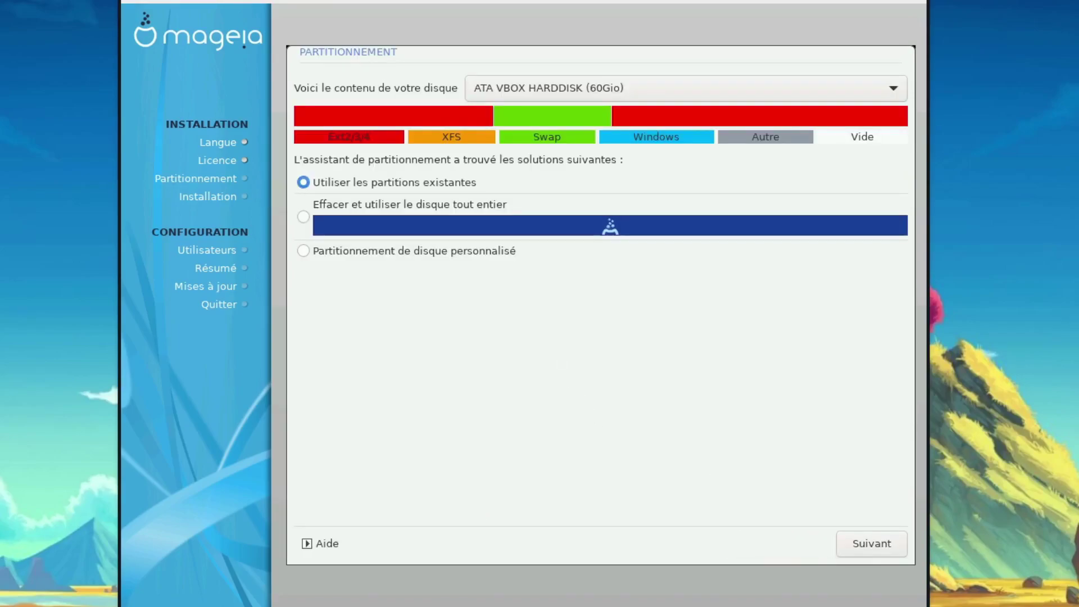
pyautogui.click(345, 201)
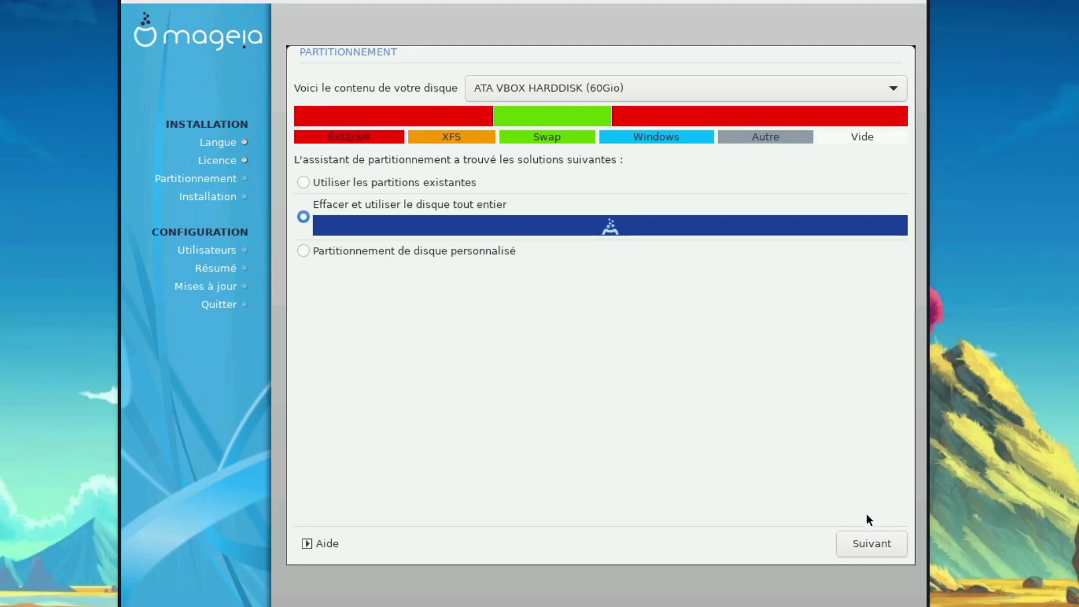
pyautogui.click(894, 544)
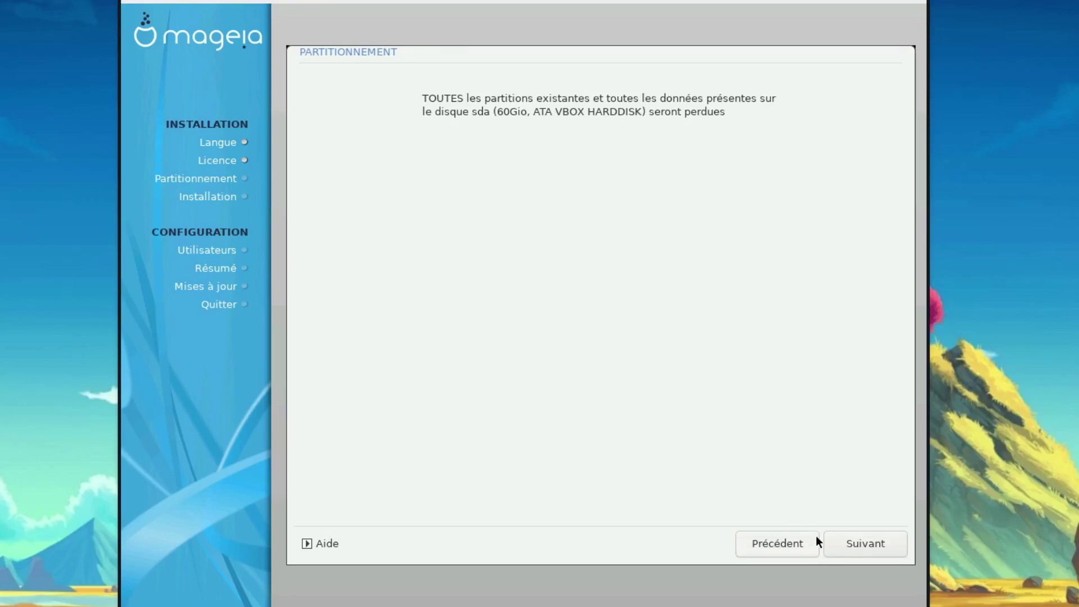
# Confirm erasing all partitions on the 60 GB disk sda.
pyautogui.click(847, 541)
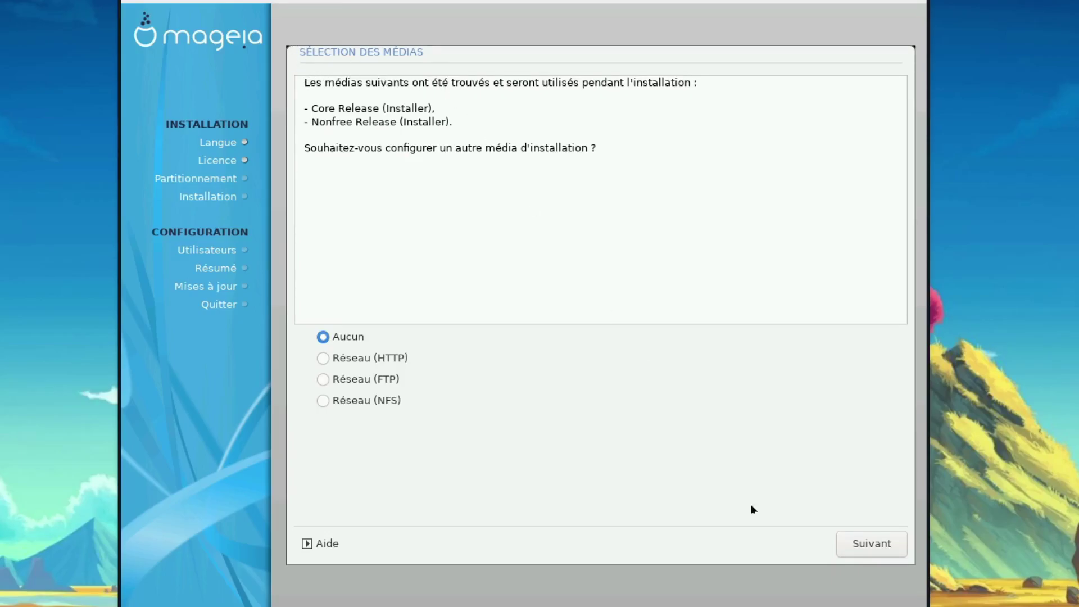
# Keep the Core and Nonfree Release media checked and continue past media selection.
pyautogui.click(868, 544)
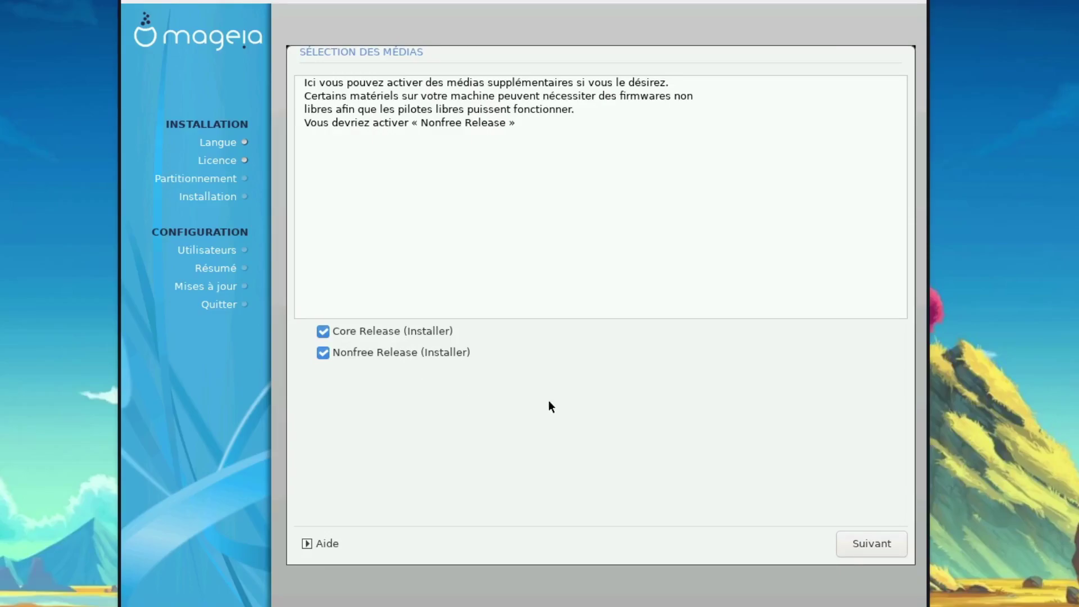
pyautogui.click(879, 553)
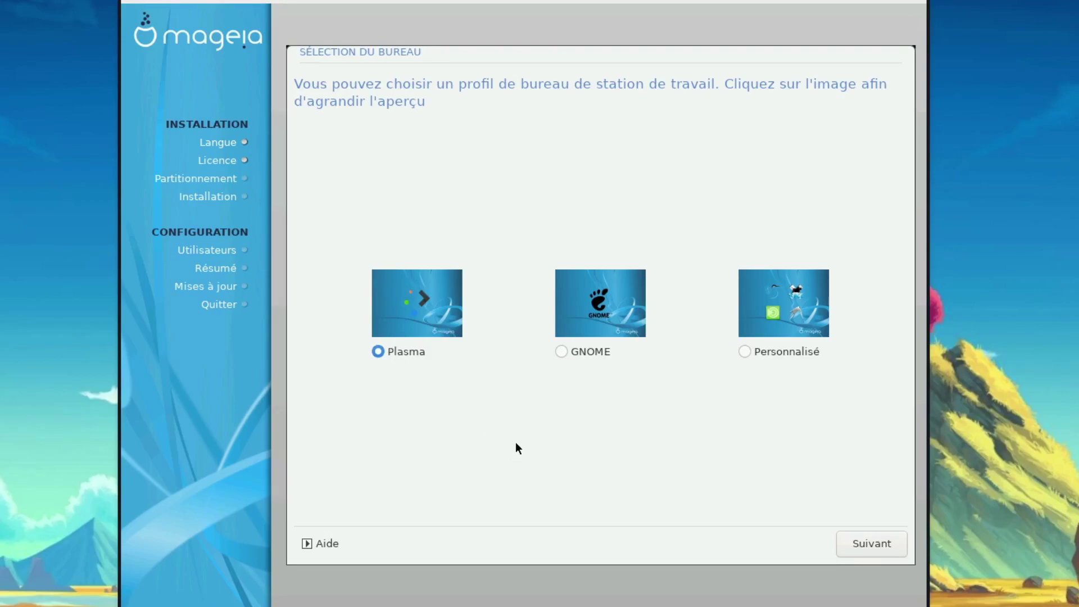
# Preview the Plasma desktop, then pick Plasma as the desktop profile and continue.
pyautogui.click(766, 356)
pyautogui.click(414, 296)
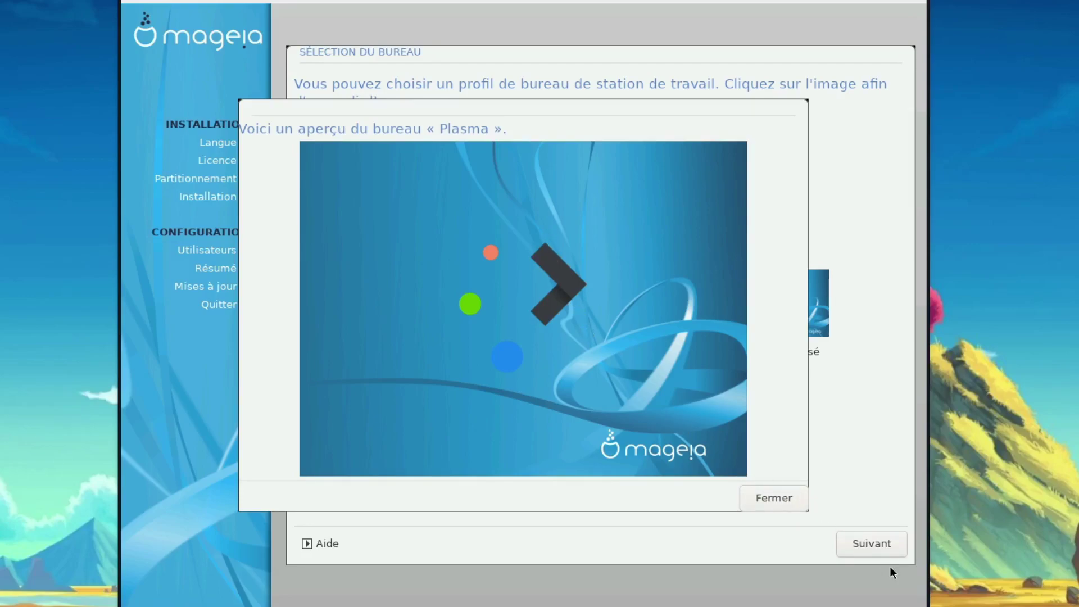
pyautogui.click(784, 500)
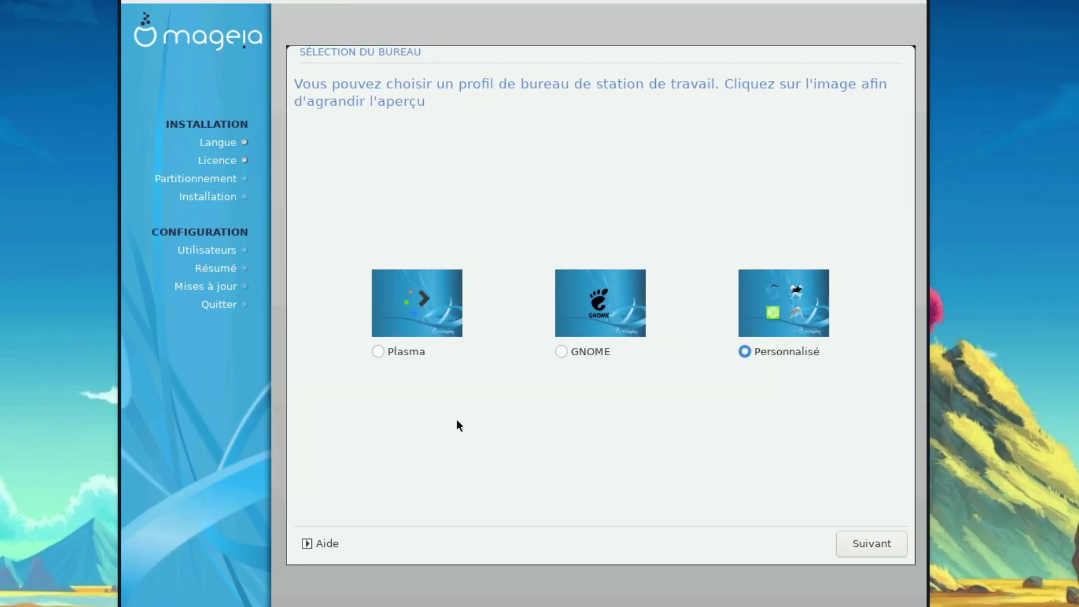
pyautogui.click(400, 352)
pyautogui.click(882, 538)
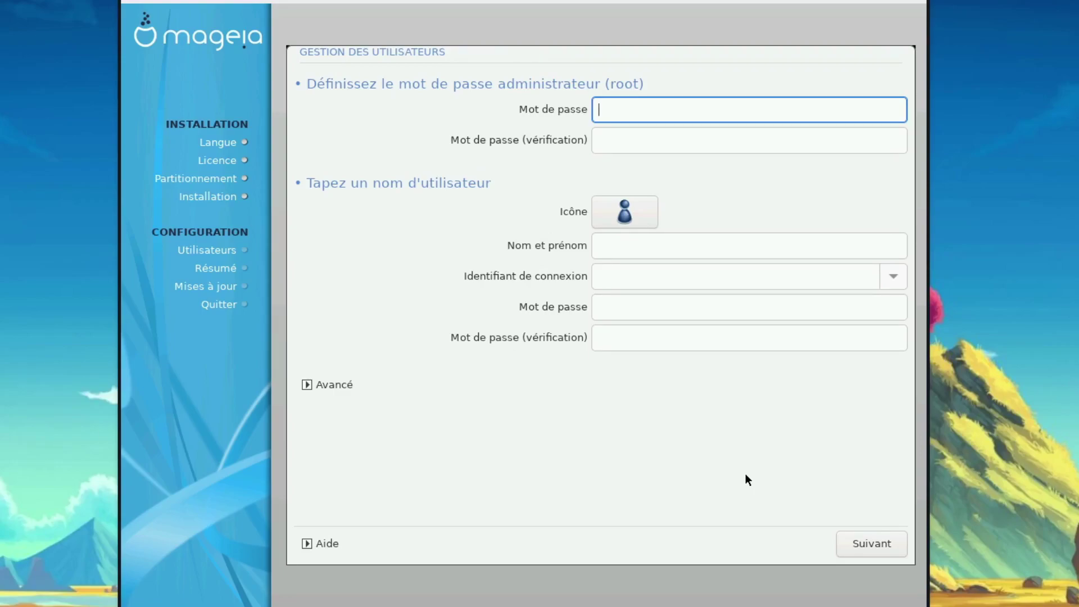
# Enter the root password and the user's full name, shortening the auto-filled login name.
pyautogui.write('aaaaaaaaa')
pyautogui.press('Tab')
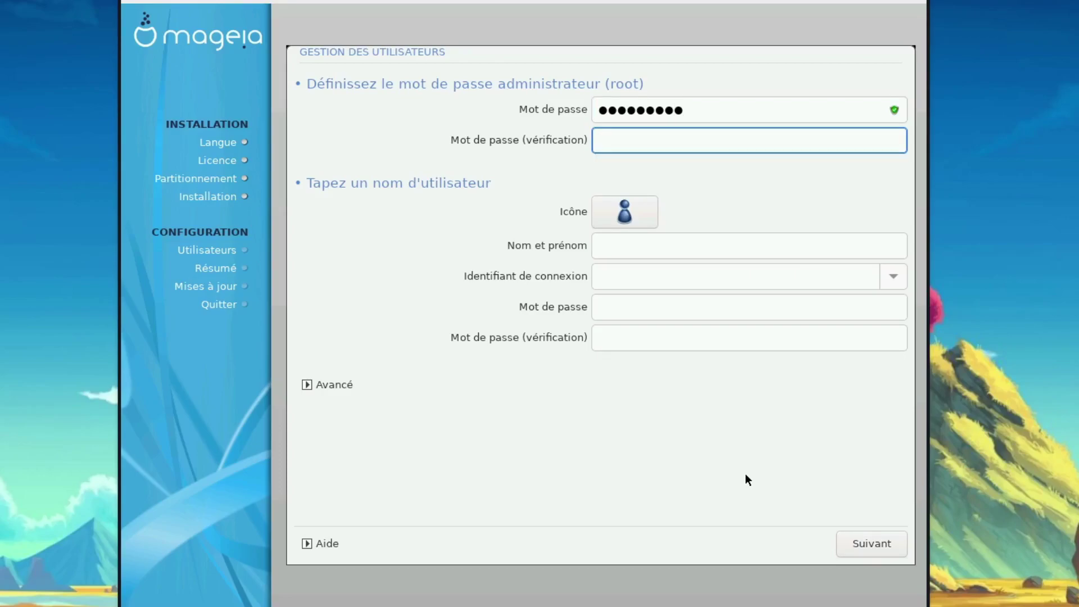
pyautogui.write('aaaaaaaaa')
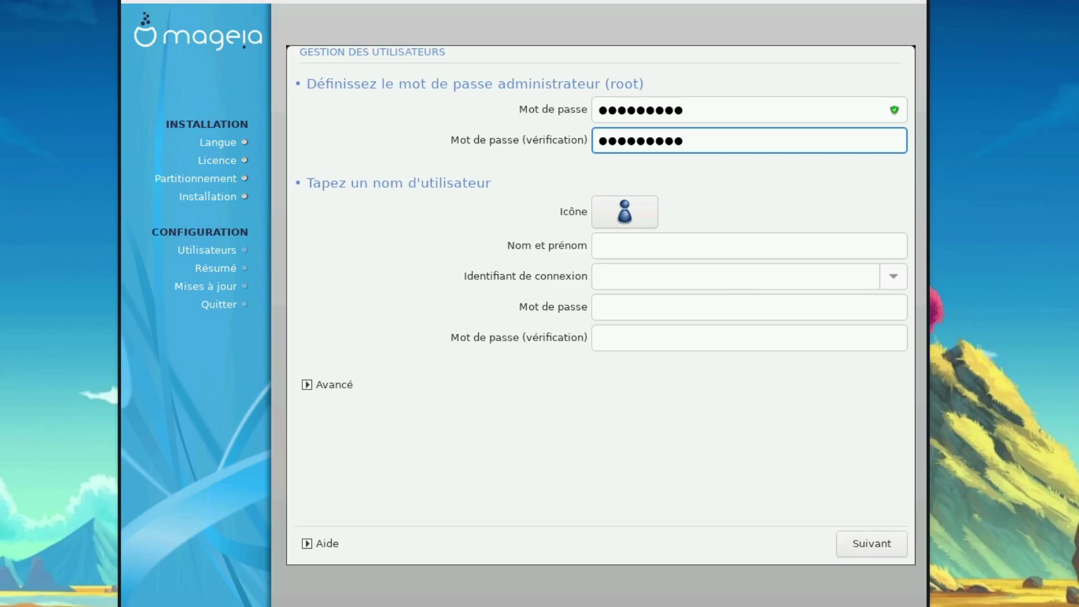
pyautogui.click(631, 245)
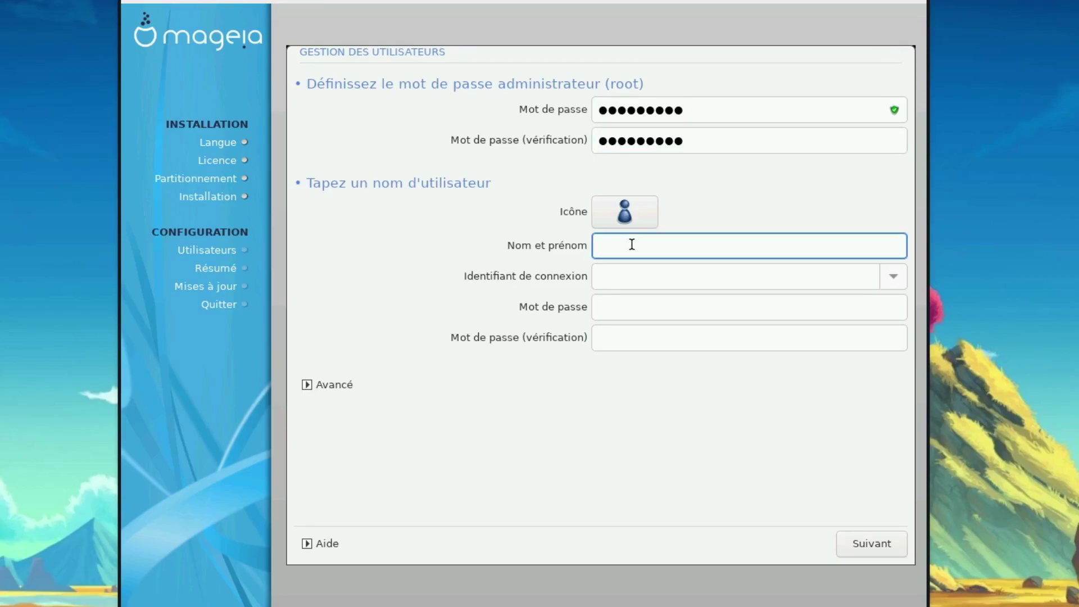
pyautogui.write('Johnny TEST')
pyautogui.click(615, 277)
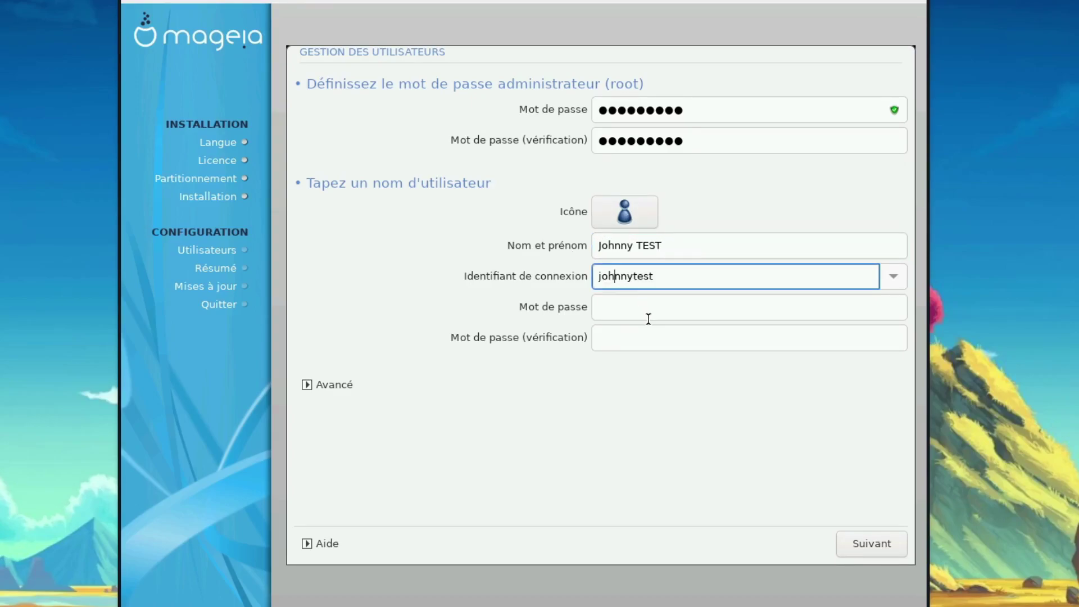
pyautogui.click(691, 269)
pyautogui.press('BackSpace')
pyautogui.press('BackSpace')
pyautogui.press('BackSpace')
pyautogui.press('BackSpace')
# Enter and confirm the user account's password, then save the accounts.
pyautogui.click(647, 306)
pyautogui.write('johnny')
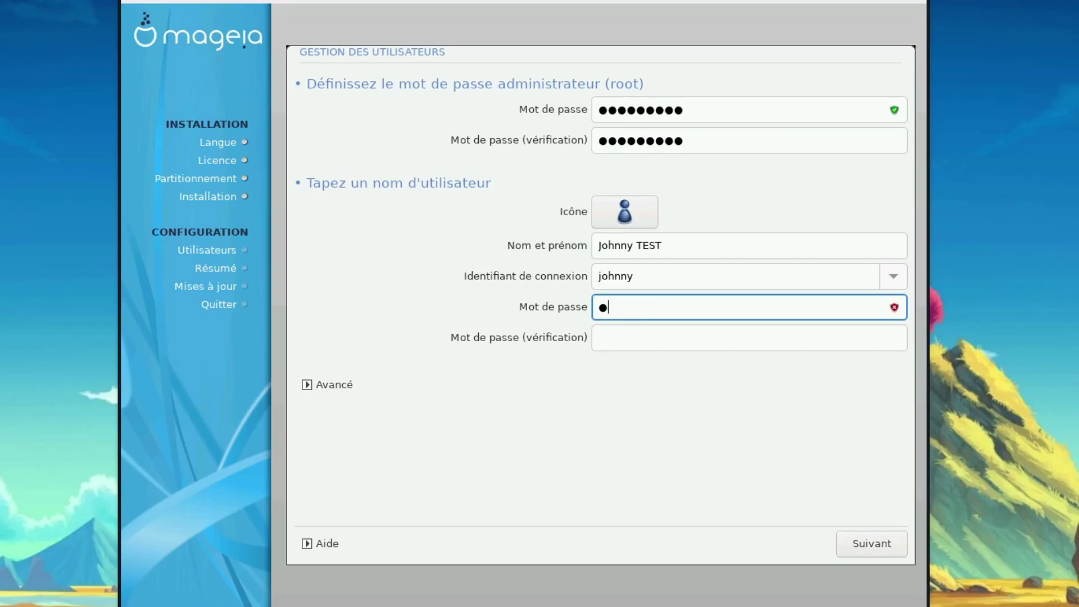
pyautogui.write('test')
pyautogui.press('Tab')
pyautogui.write('johnny')
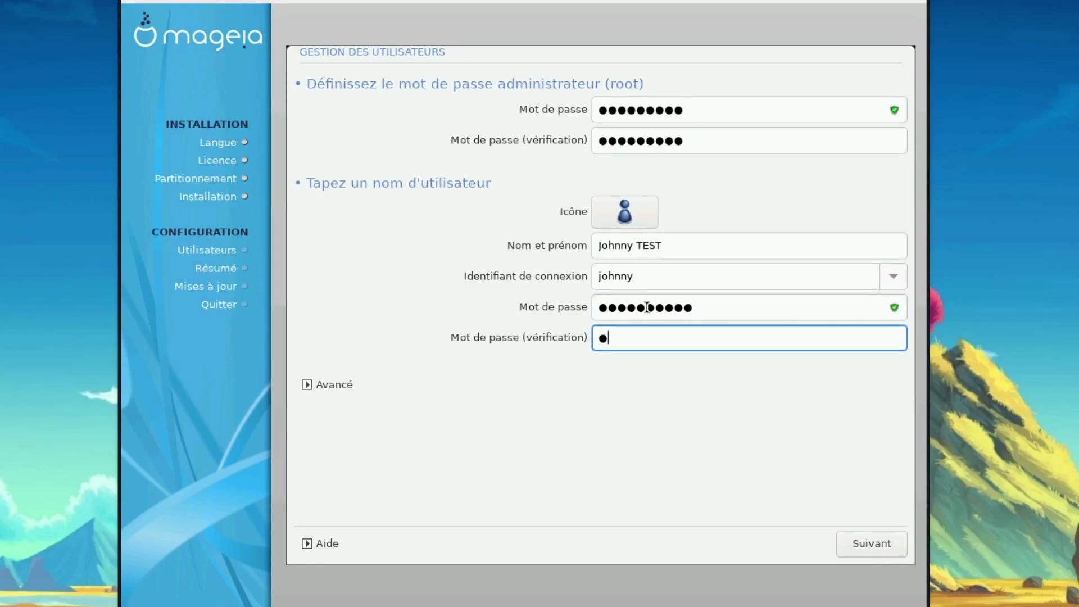
pyautogui.write('test')
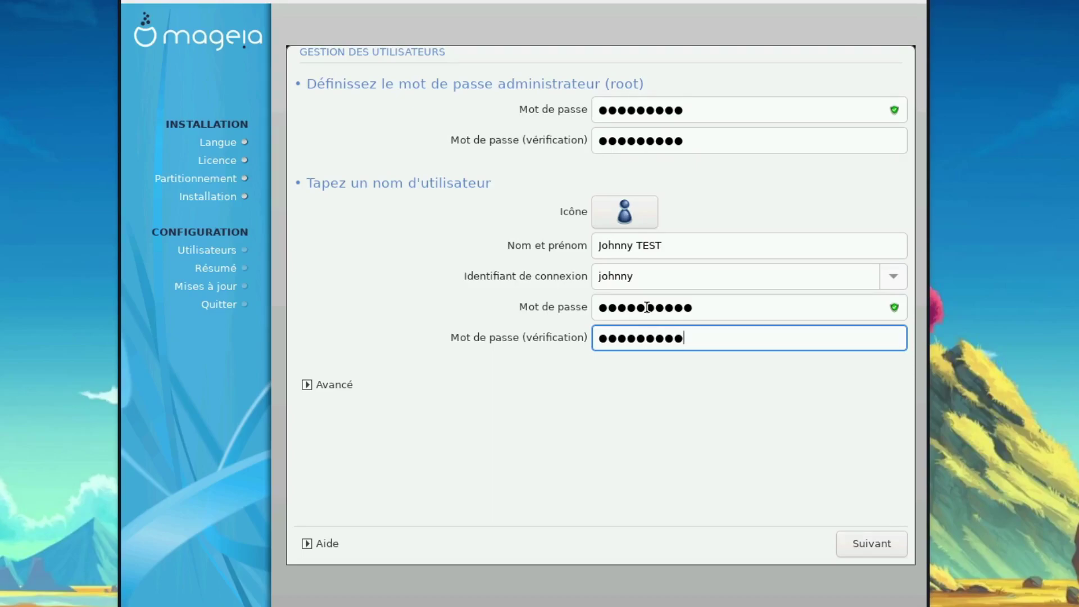
pyautogui.click(864, 544)
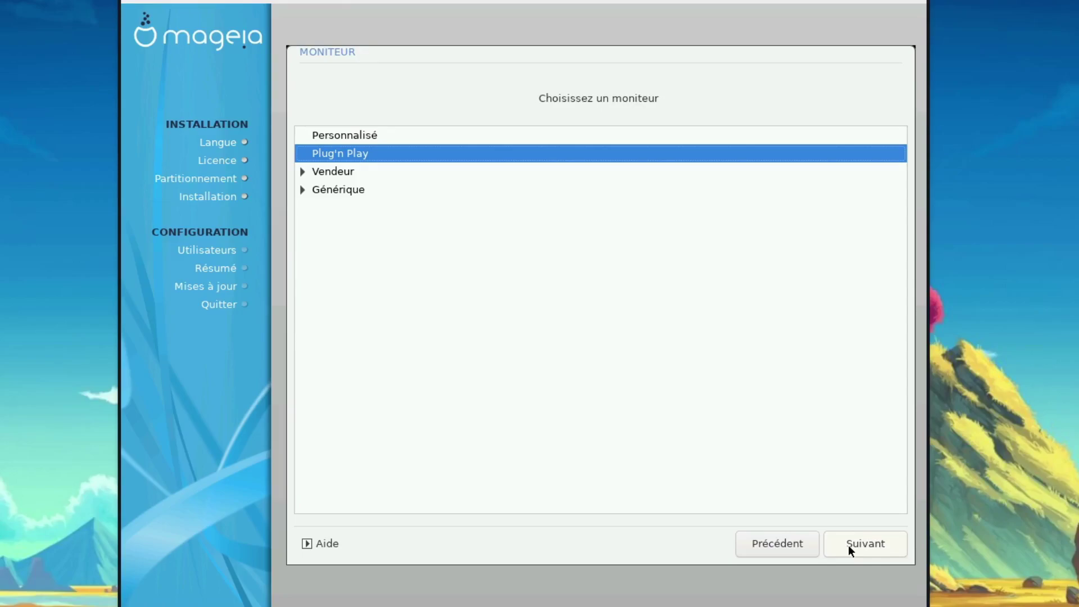
# Keep Plug'n Play as the monitor type and continue to the summary.
pyautogui.click(852, 544)
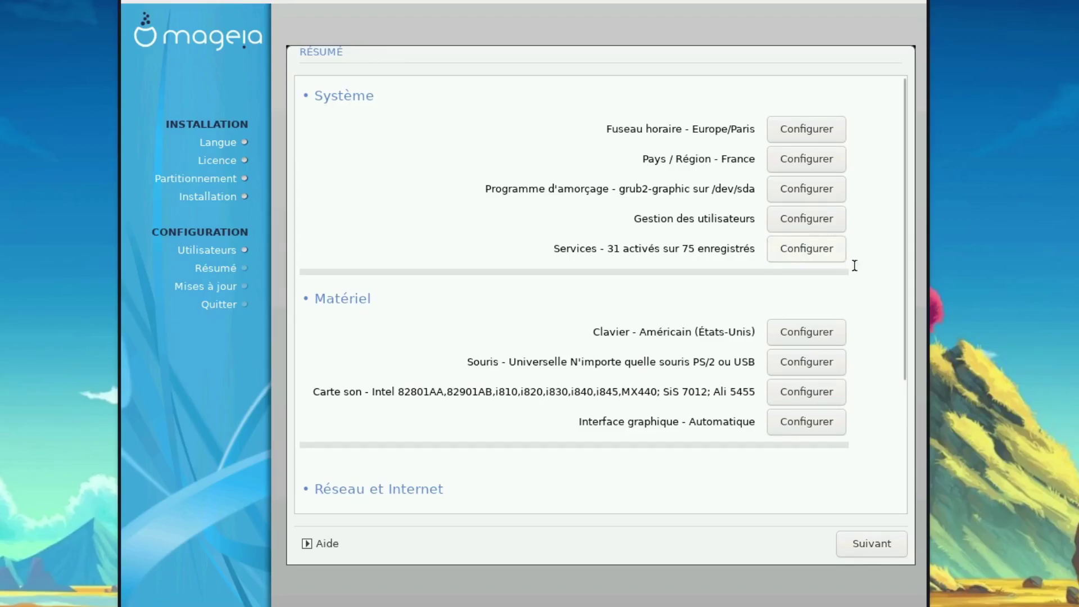
pyautogui.scroll(-3, 846, 302)
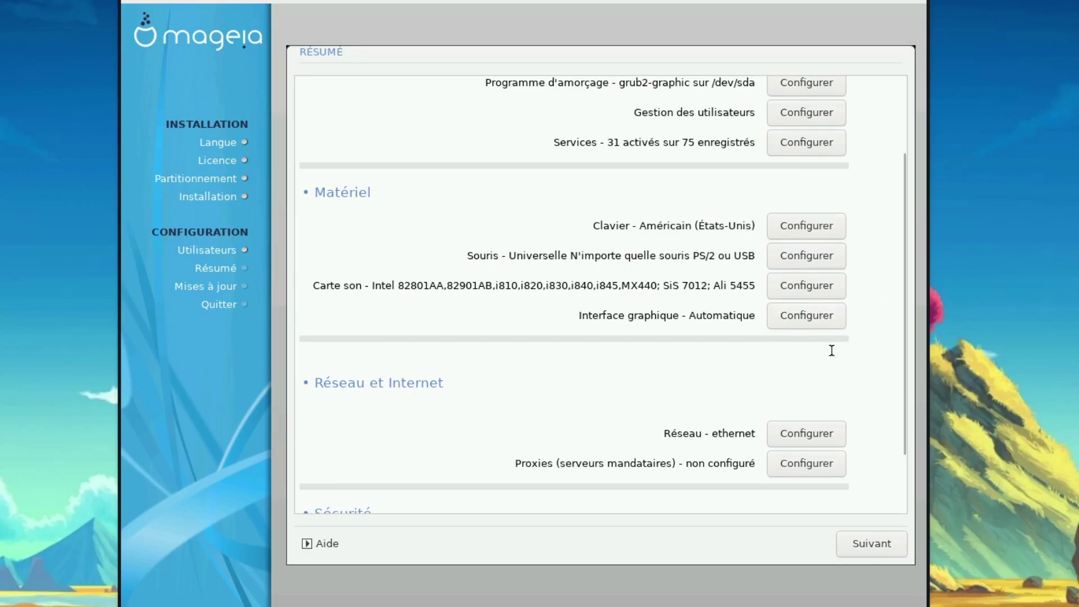
pyautogui.scroll(-3, 831, 350)
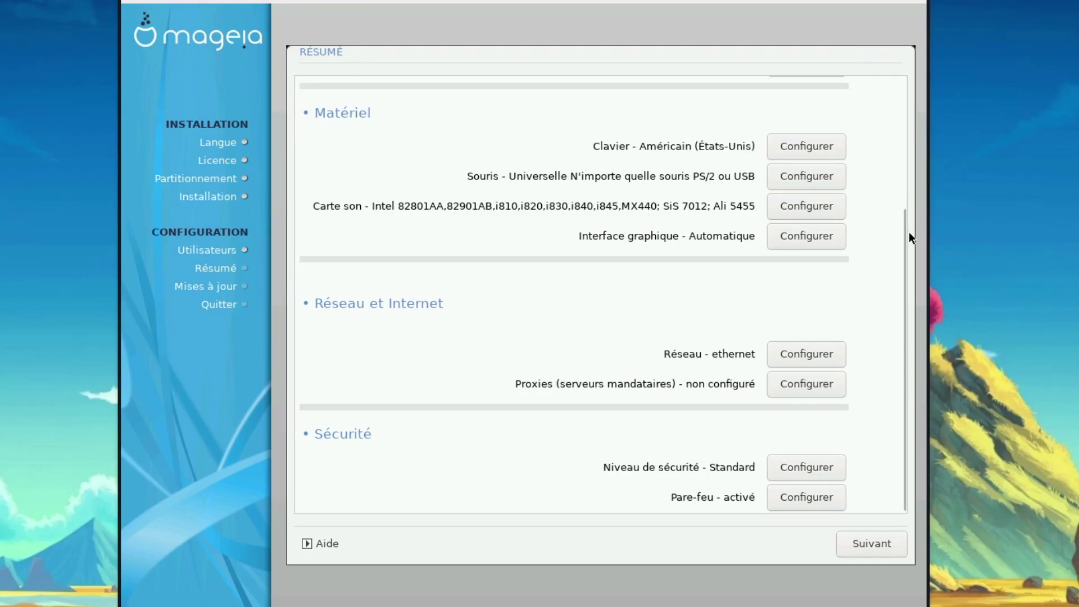
pyautogui.moveTo(901, 245); pyautogui.dragTo(894, 313)
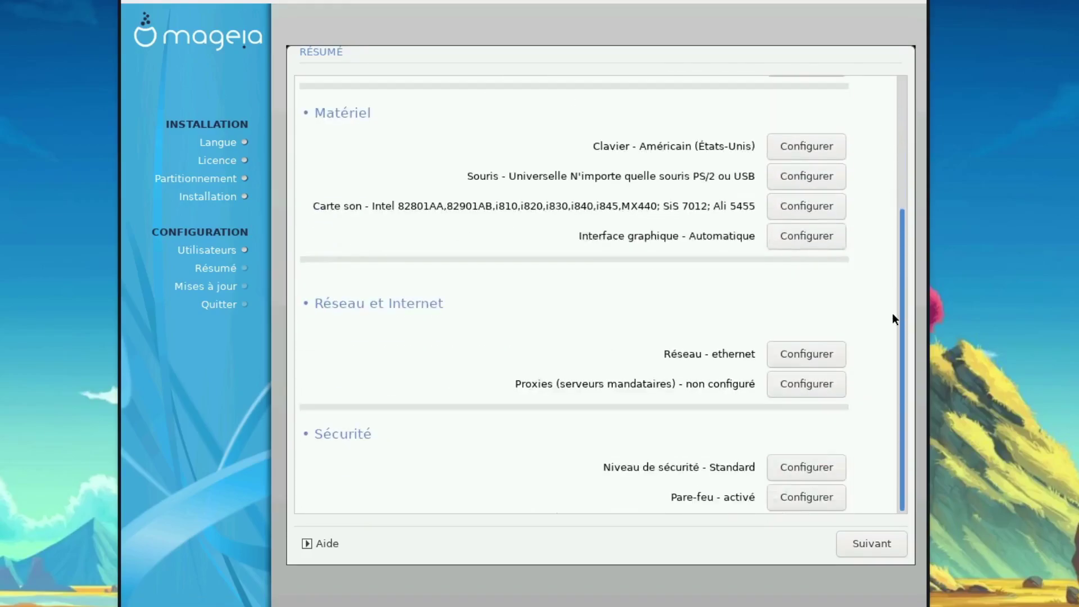
# Approve the Résumé summary and agree to configure the online update media.
pyautogui.click(878, 536)
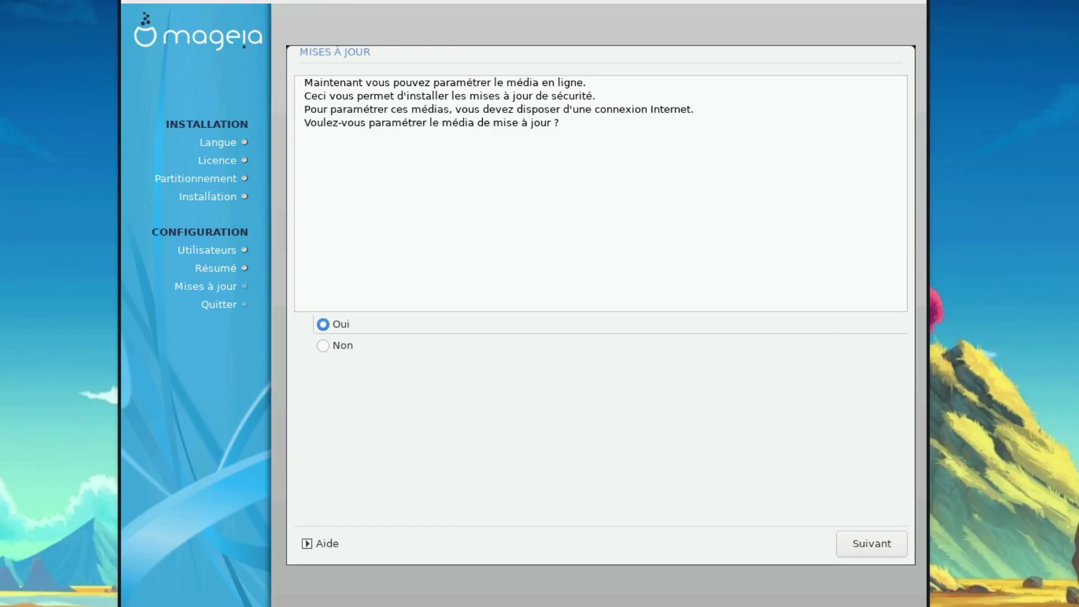
pyautogui.click(855, 542)
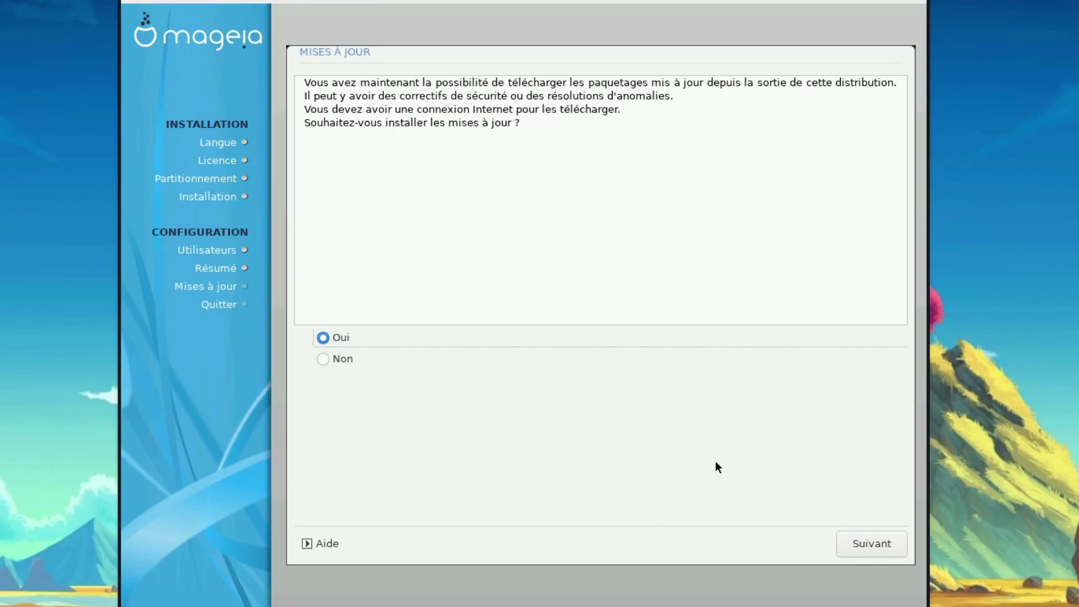
# Keep Oui for installing updates and continue to finish the installation.
pyautogui.click(844, 542)
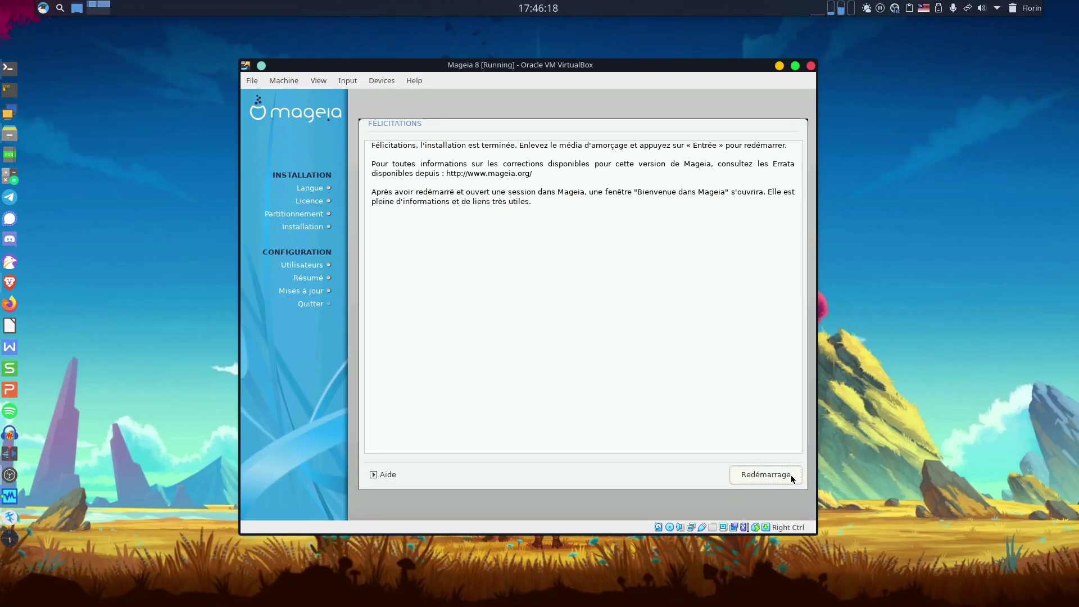
# Reboot the Mageia VM from the Félicitations page with Redémarrage.
pyautogui.click(791, 475)
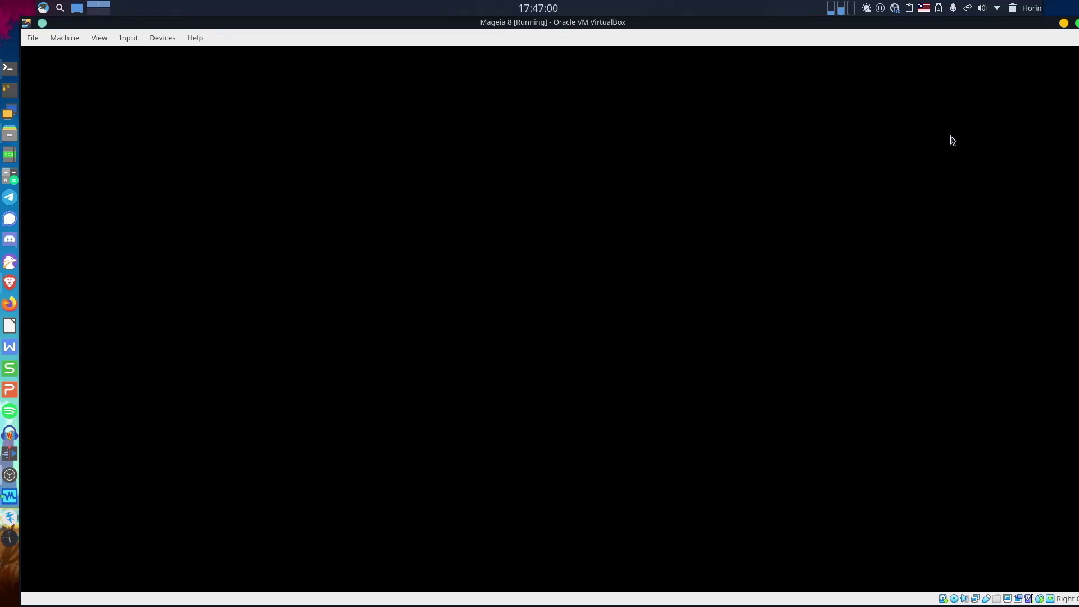
# Log in at the Mageia login screen with the new user's login name and password.
pyautogui.press('Tab')
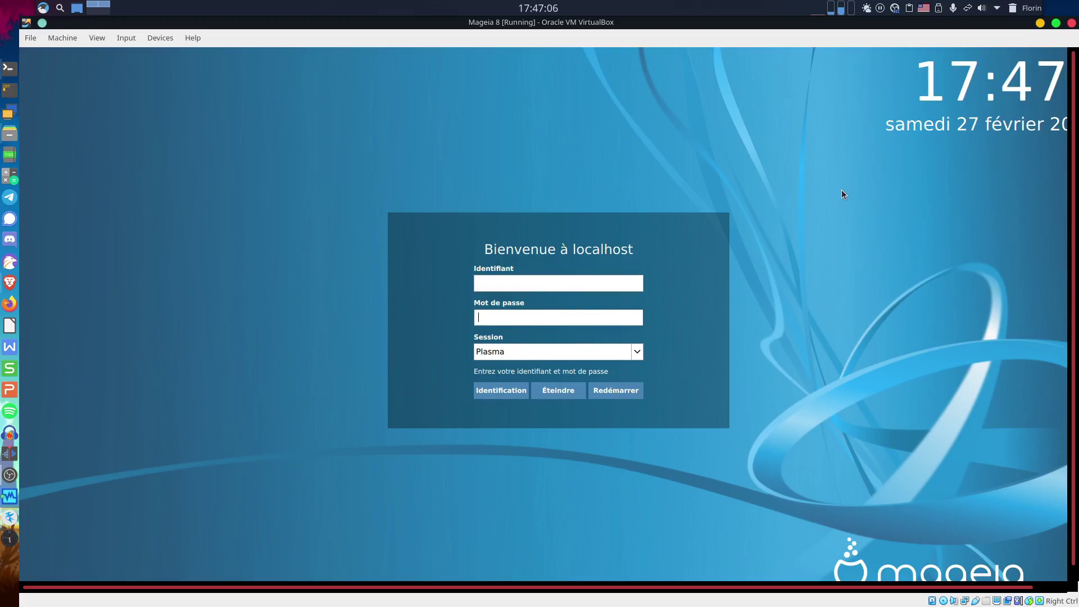
pyautogui.click(610, 283)
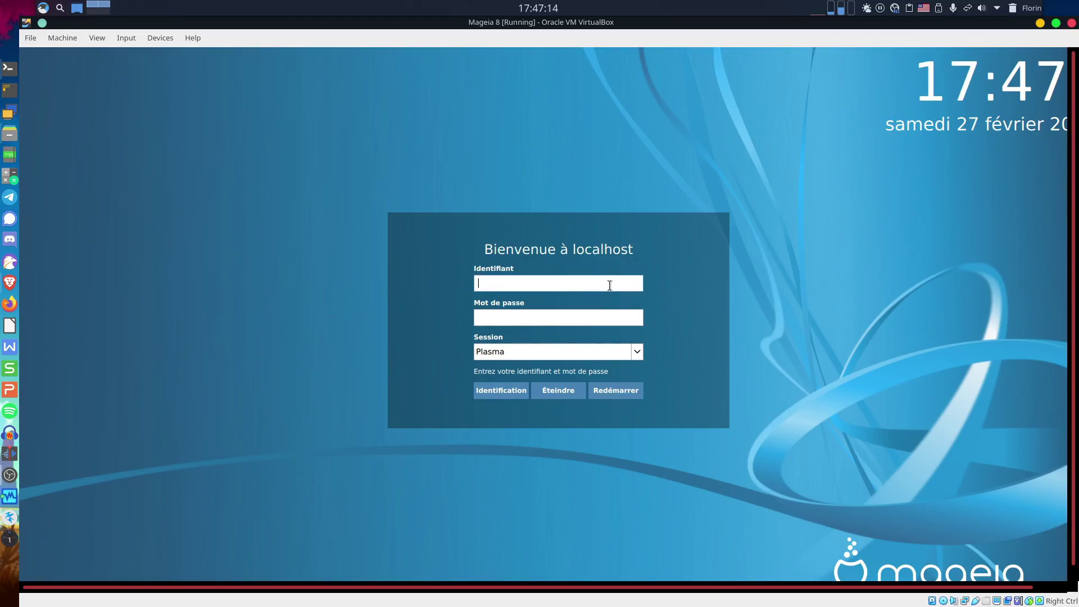
pyautogui.write('johnny')
pyautogui.press('Tab')
pyautogui.write('***')
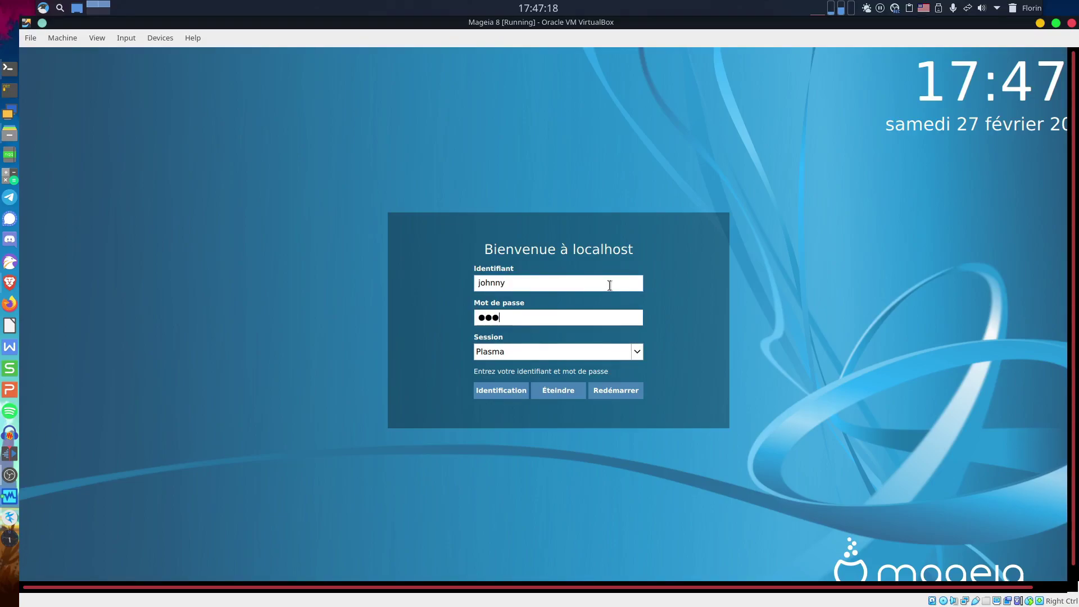
pyautogui.write('*******')
pyautogui.press('Return')
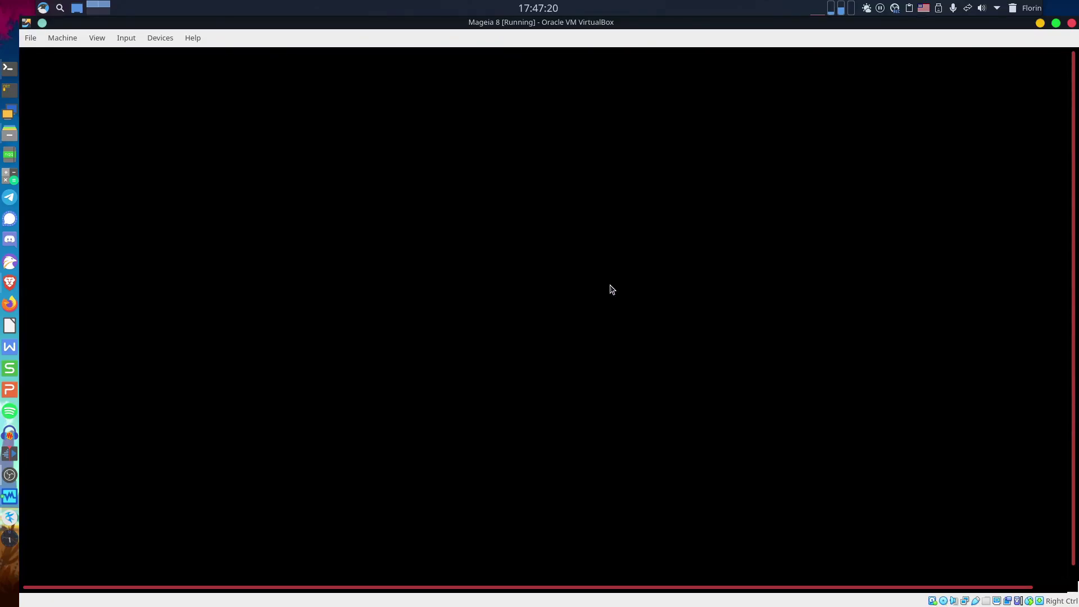
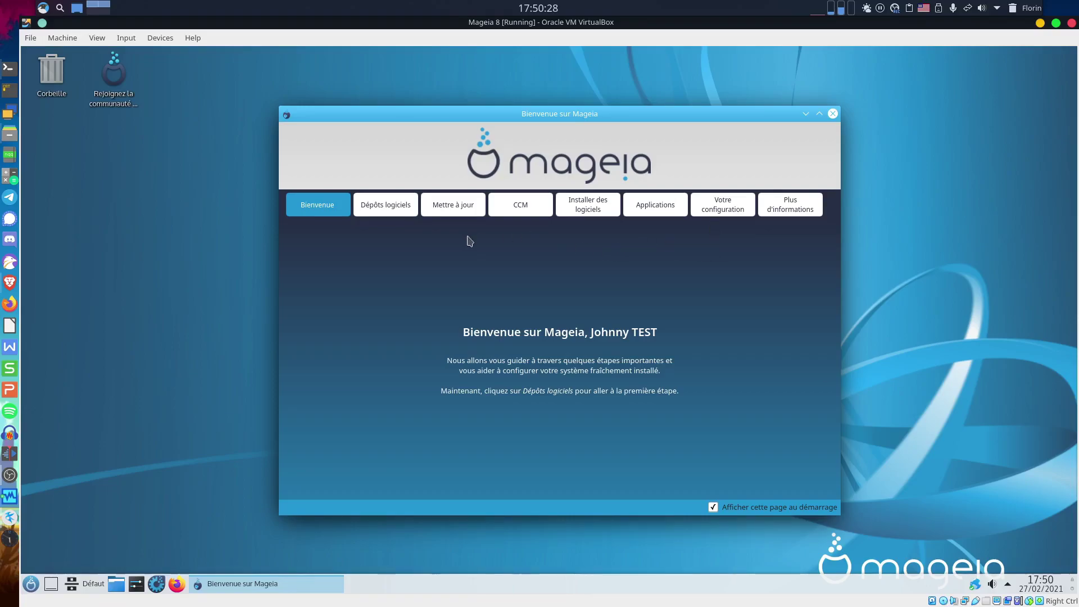
# View the Dépôts logiciels page on core, nonfree, tainted and backports media, then the Mettre à jour page.
pyautogui.click(389, 204)
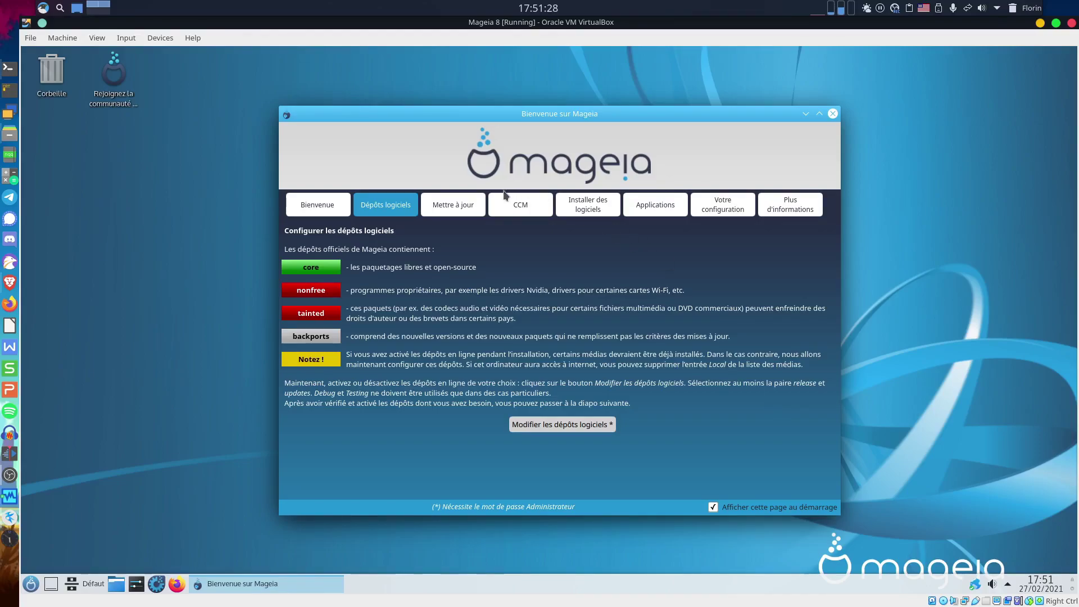
pyautogui.click(466, 205)
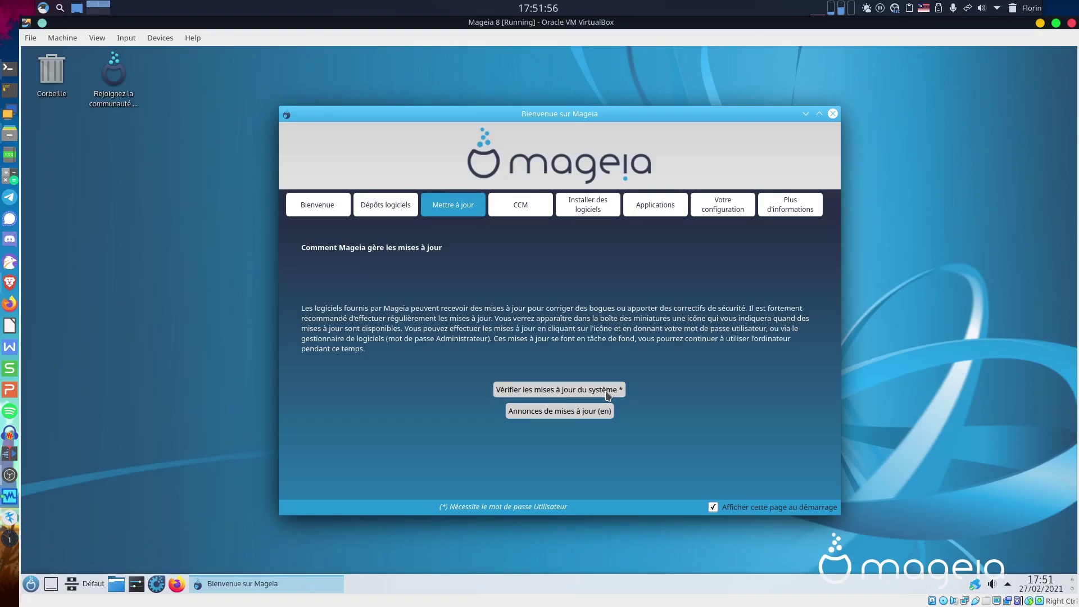
# Check for system updates, authenticating with the user password and allowing mirror contact without future prompts.
pyautogui.click(607, 396)
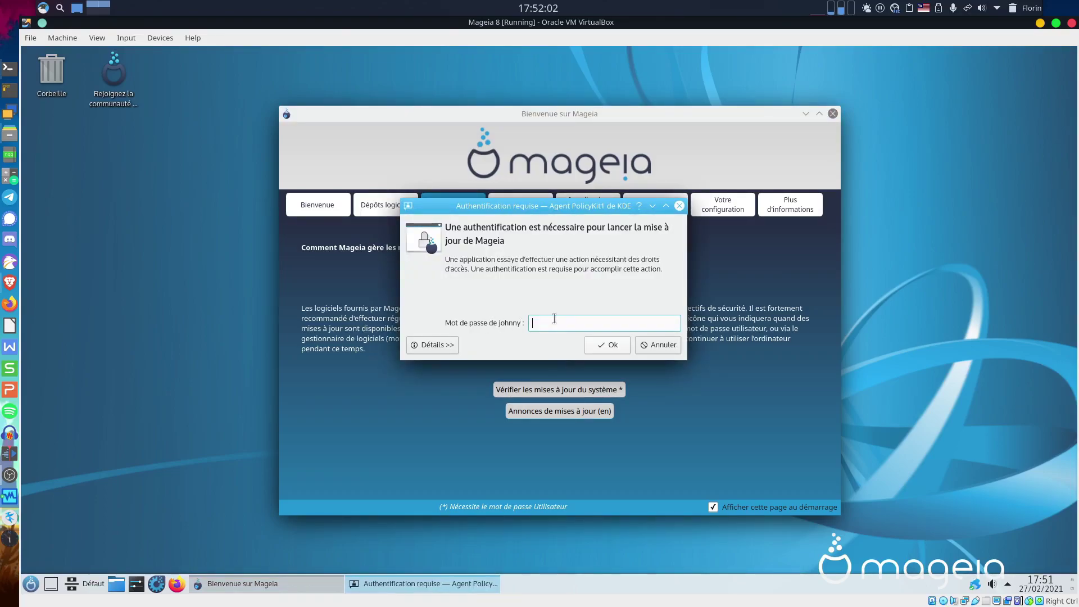
pyautogui.write('******')
pyautogui.press('Return')
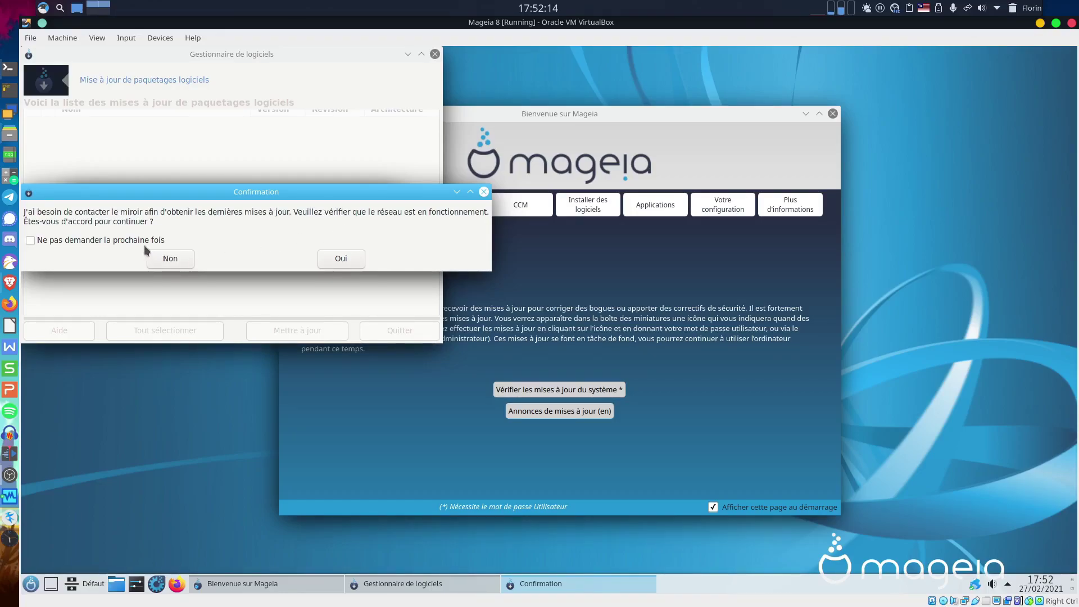
pyautogui.click(163, 241)
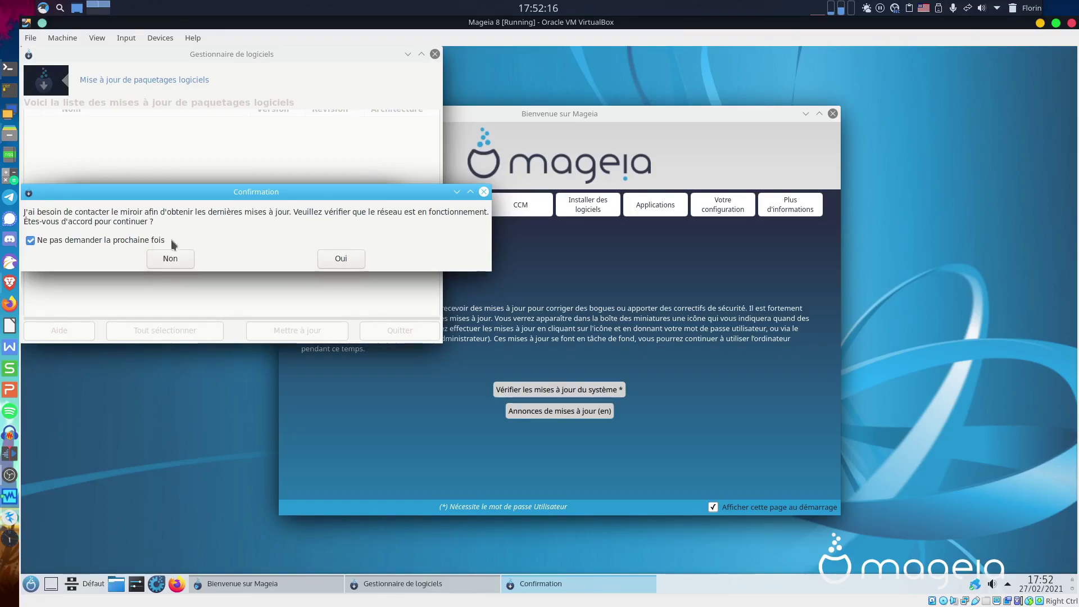
pyautogui.click(332, 259)
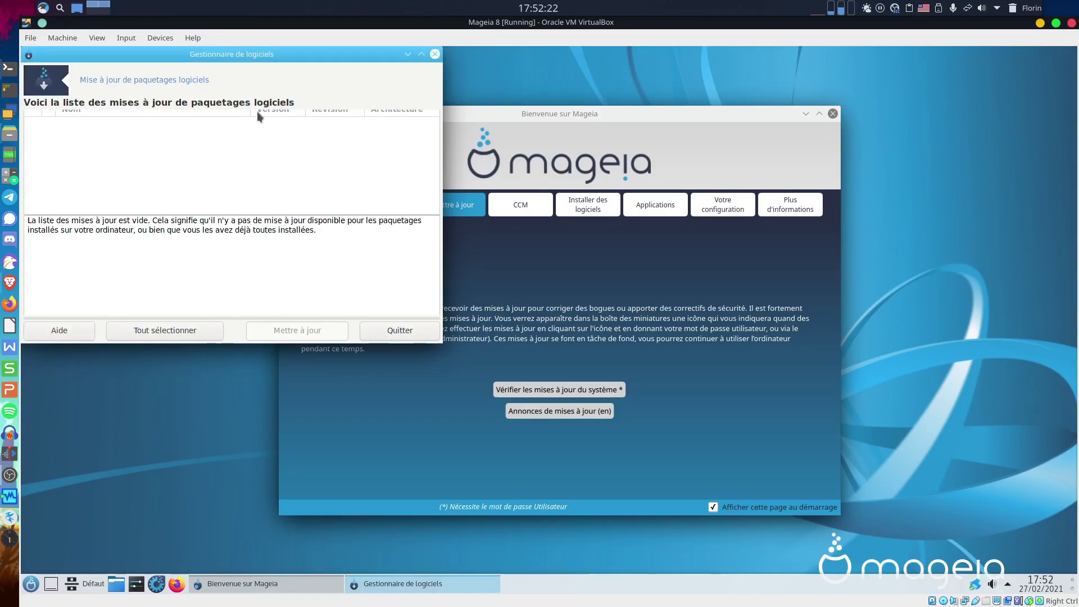
# Maximize the Software Manager, see no pending updates, quit it, and go to the CCM page.
pyautogui.moveTo(249, 56); pyautogui.dragTo(325, 106)
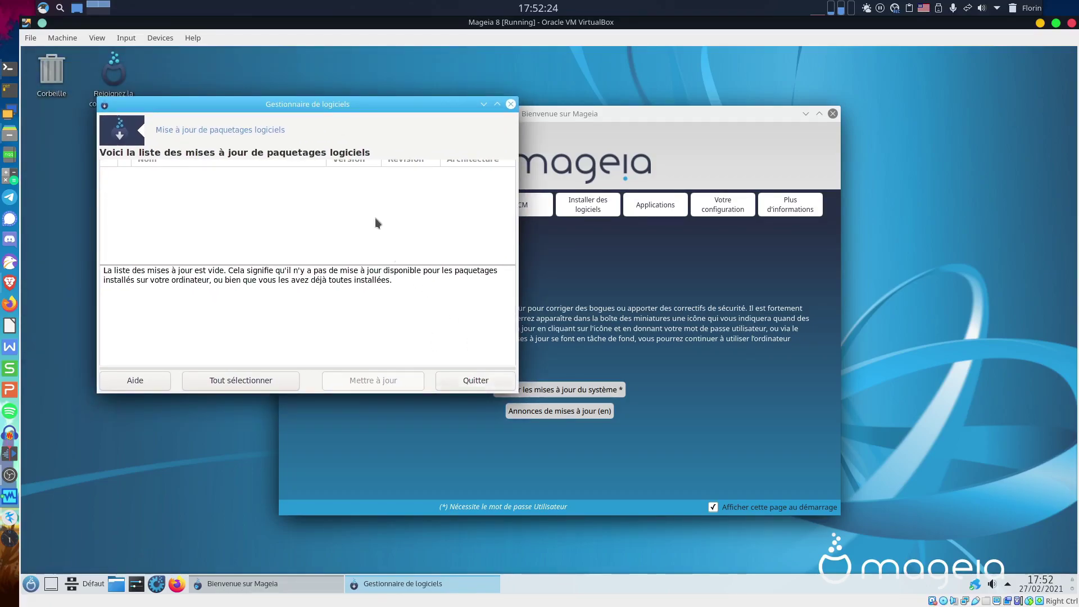
pyautogui.click(495, 106)
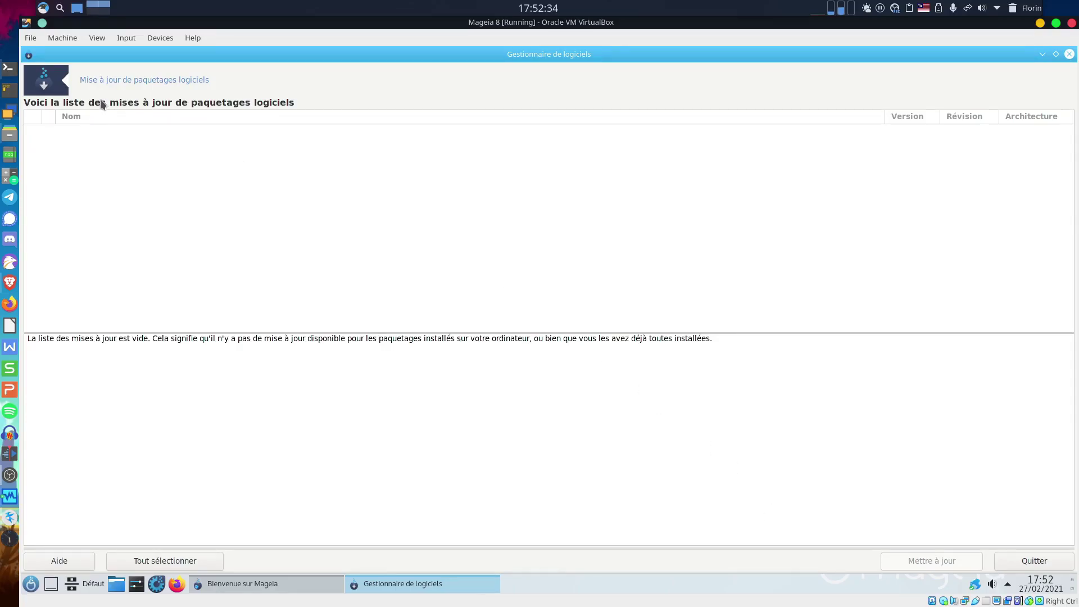
pyautogui.click(1034, 561)
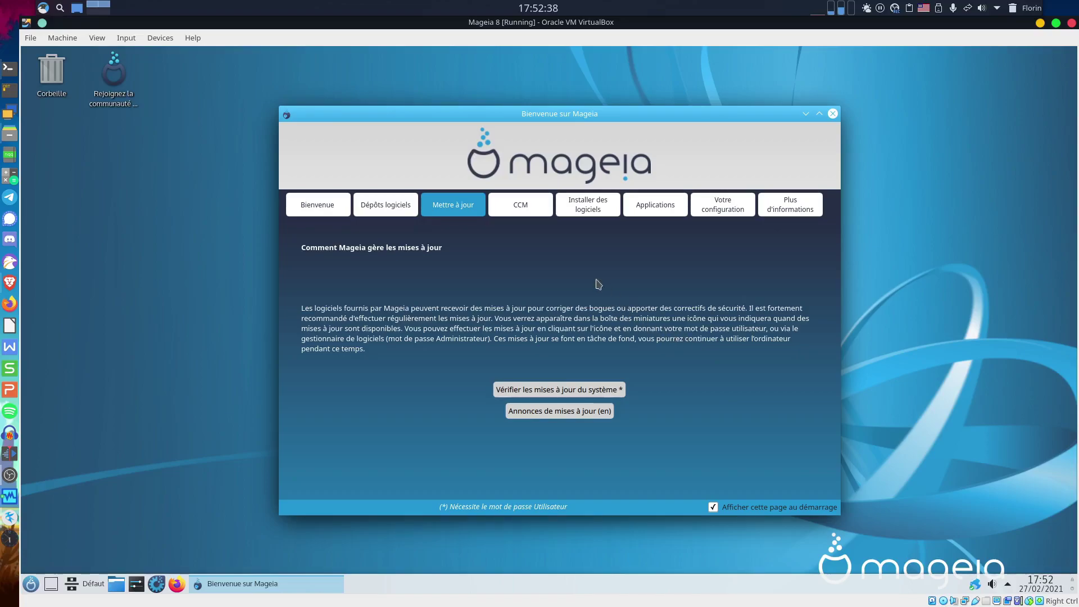
pyautogui.click(521, 212)
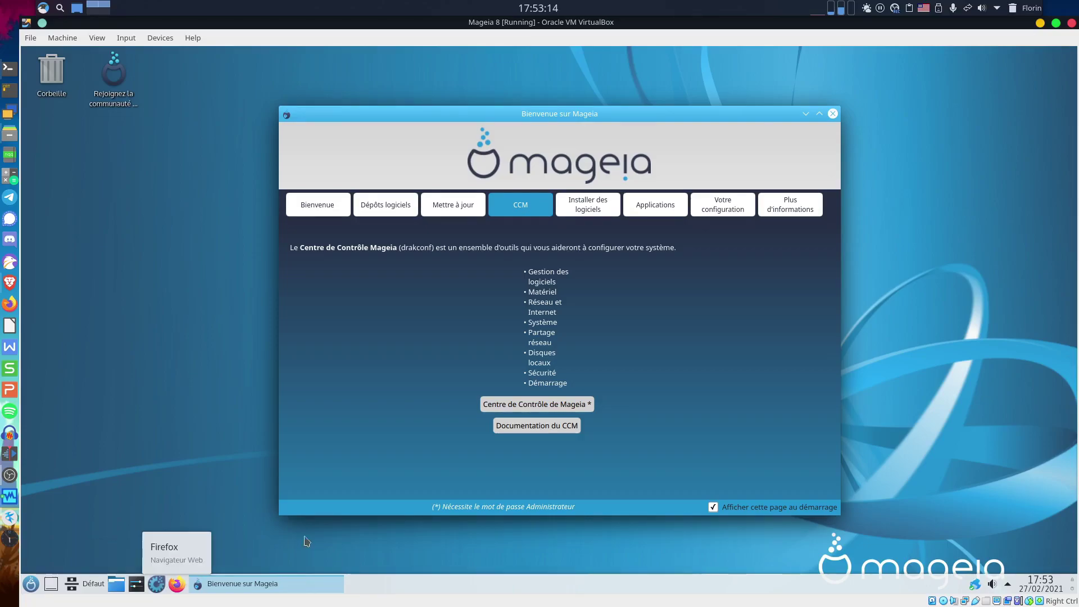
# Browse the menu to Outils > Outils système, then launch 'Centre de Contrôle de Mageia' from Welcome.
pyautogui.click(31, 587)
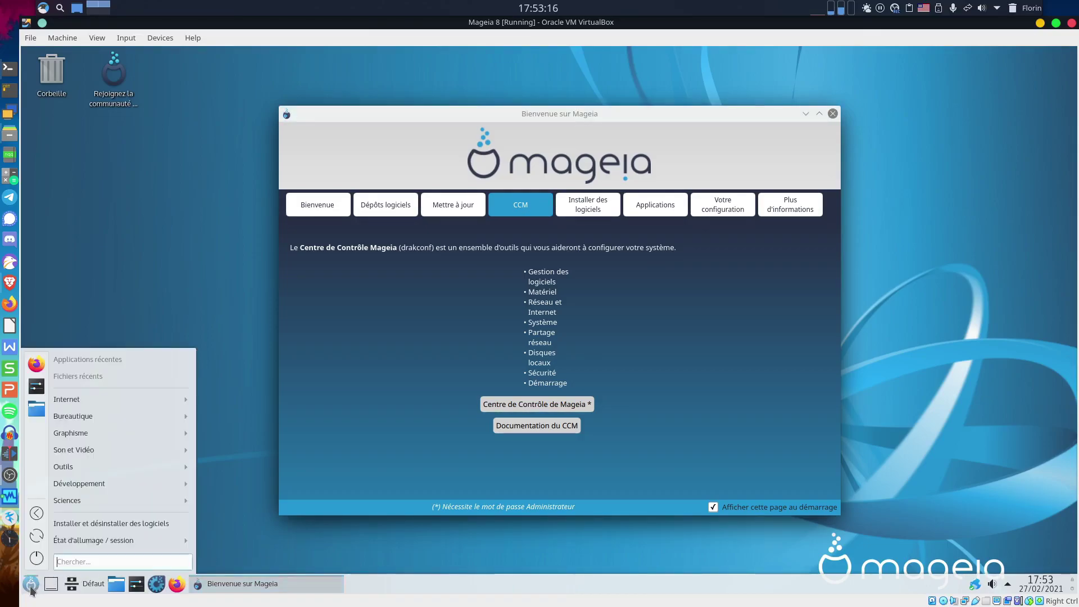
pyautogui.moveTo(100, 437)
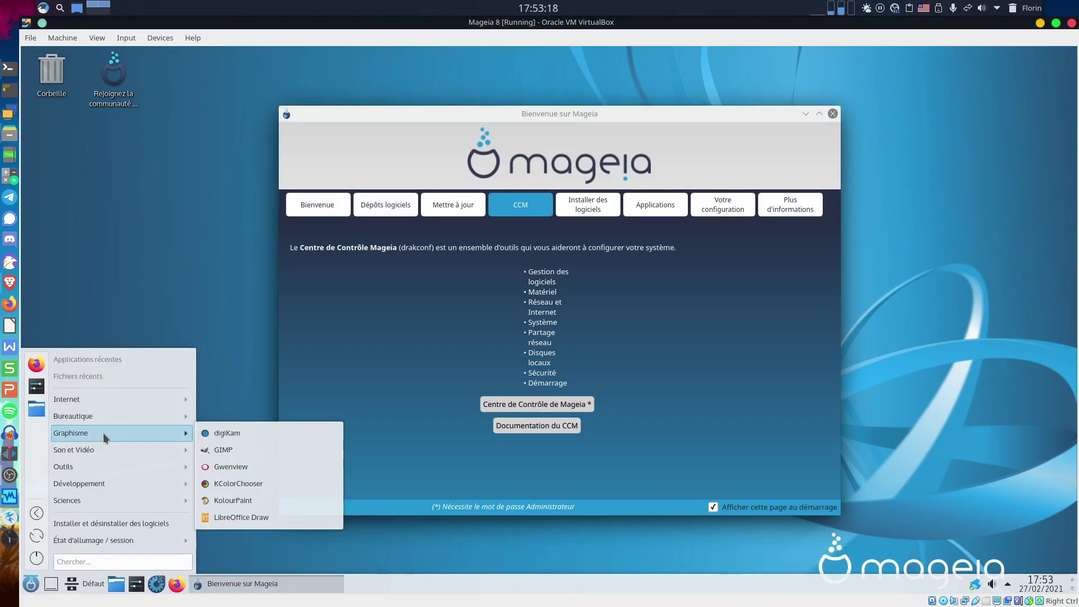
pyautogui.moveTo(101, 468)
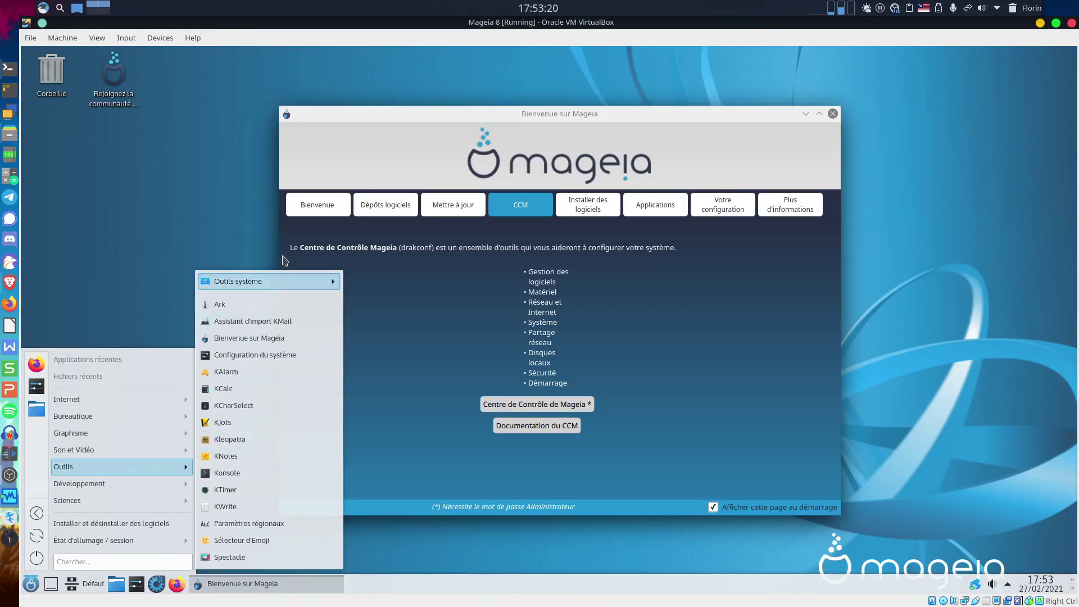
pyautogui.moveTo(313, 282)
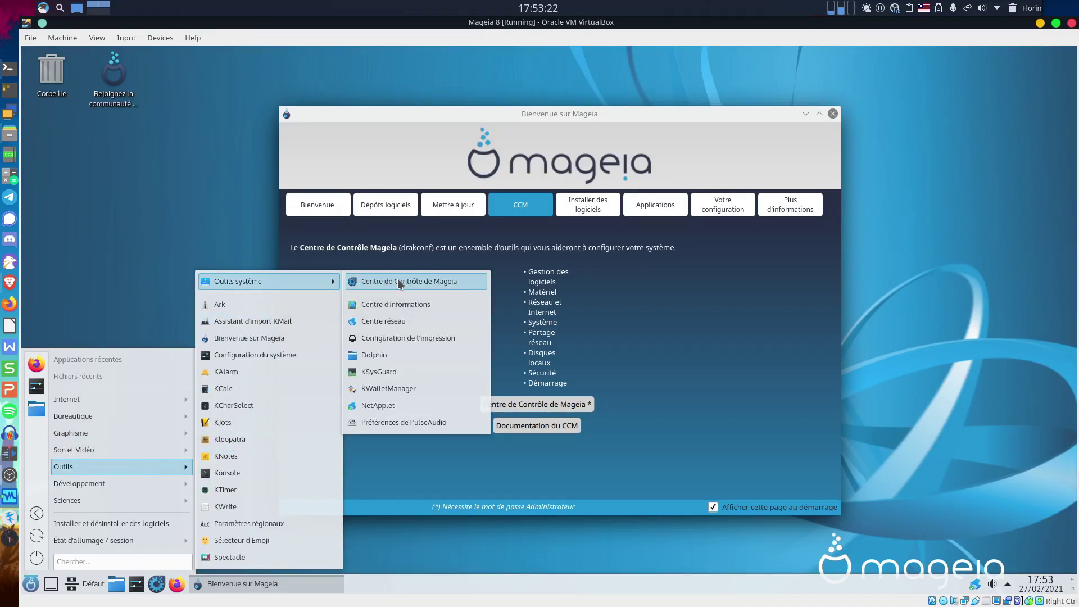
pyautogui.click(576, 413)
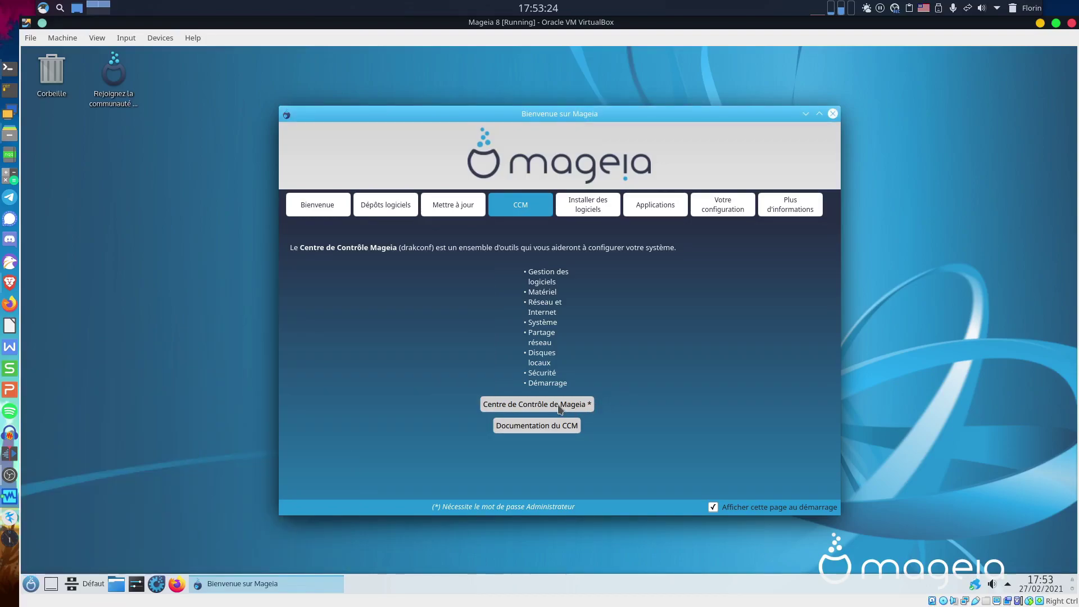
pyautogui.click(560, 409)
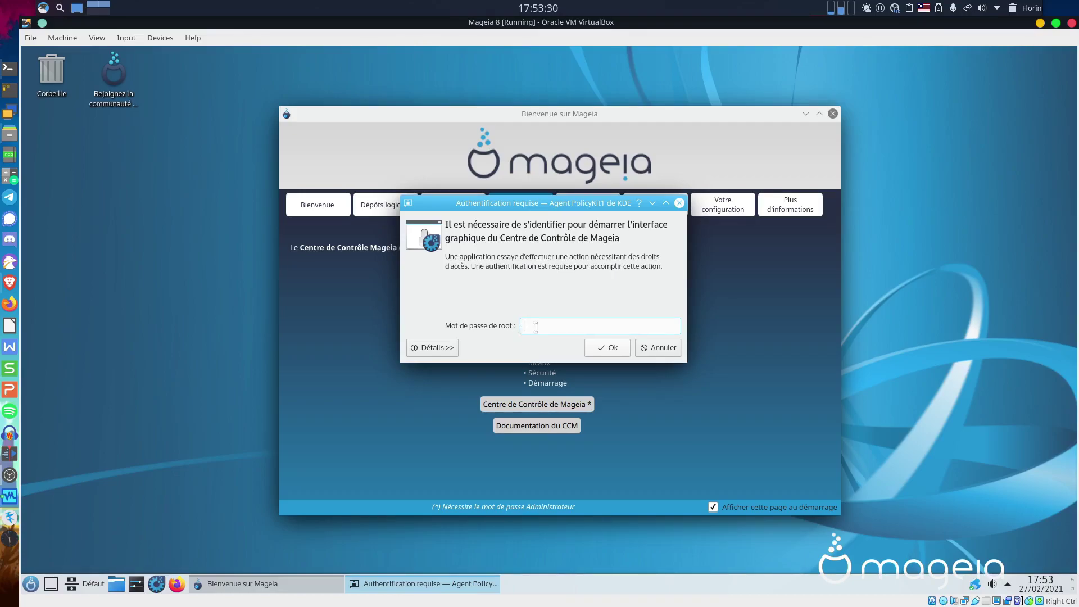
# Enter the root password so the Control Center opens on Gestion des logiciels.
pyautogui.write('•••••••••')
pyautogui.press('Return')
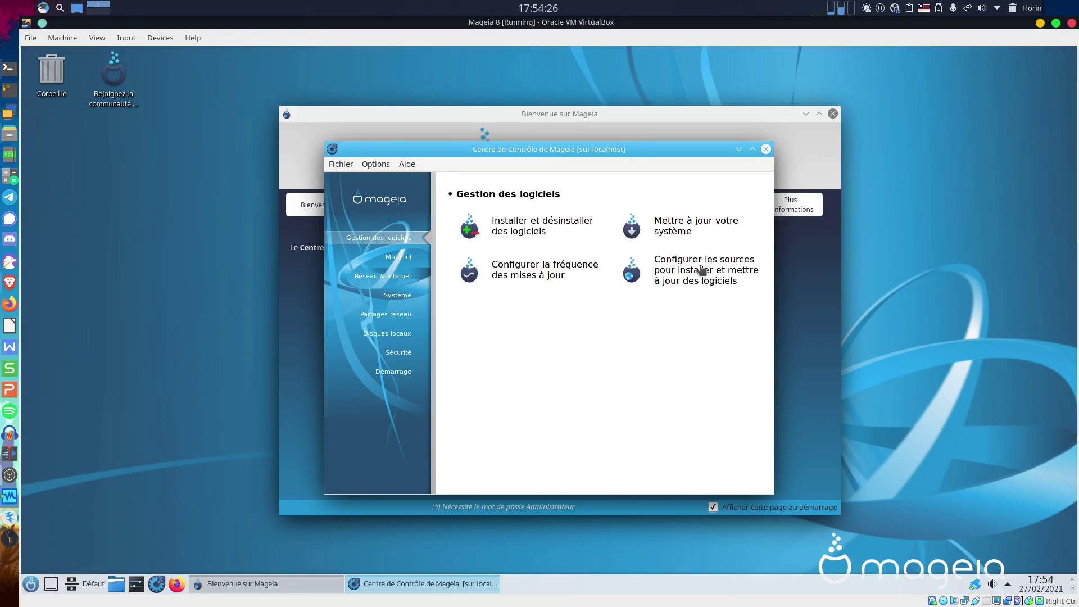
# Open 'Configurer les sources pour installer et mettre à jour des logiciels' in Gestion des logiciels.
pyautogui.click(701, 271)
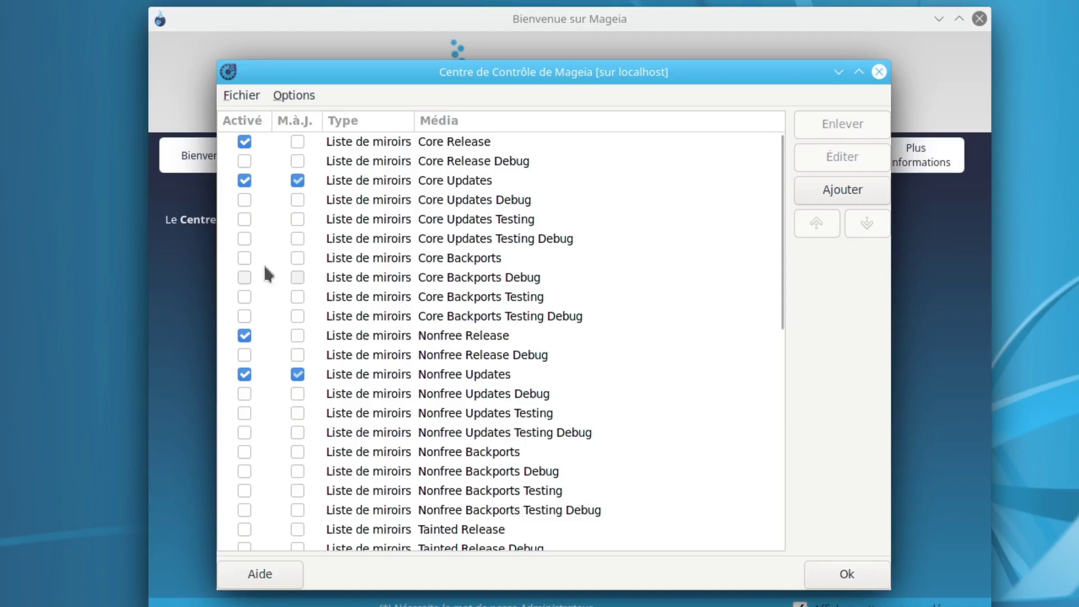
# Enable the Core Backports, Nonfree Backports, Tainted Release and Tainted Backports media.
pyautogui.click(244, 258)
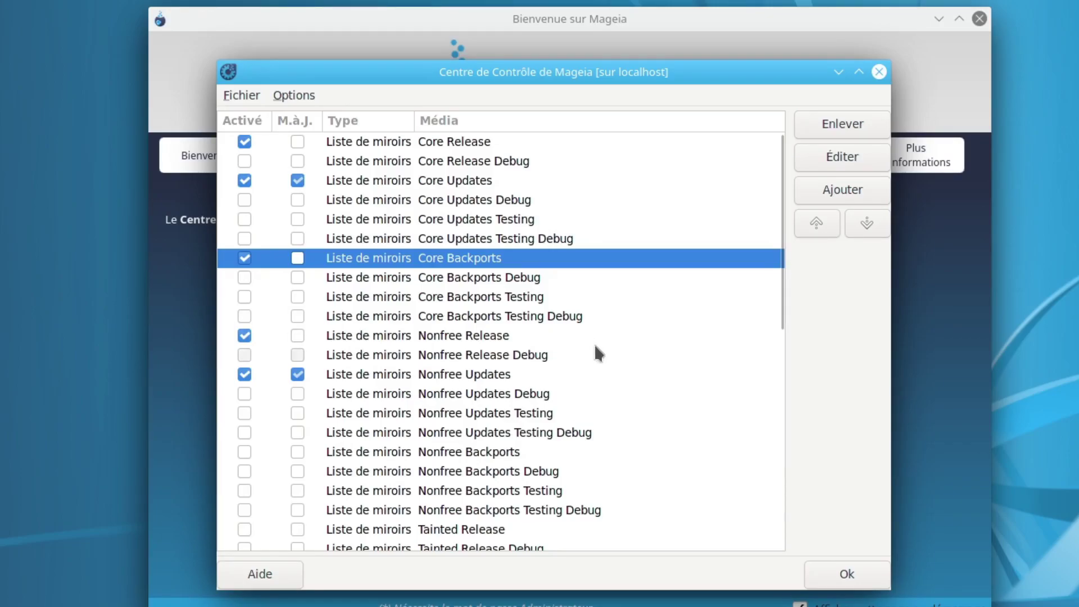
pyautogui.scroll(-2, 594, 346)
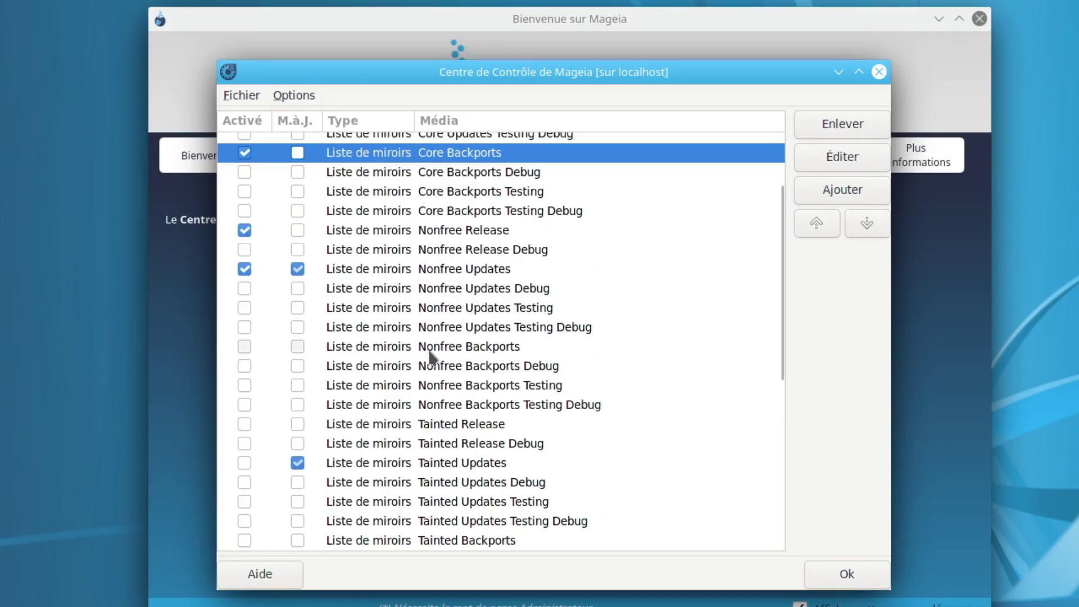
pyautogui.click(245, 345)
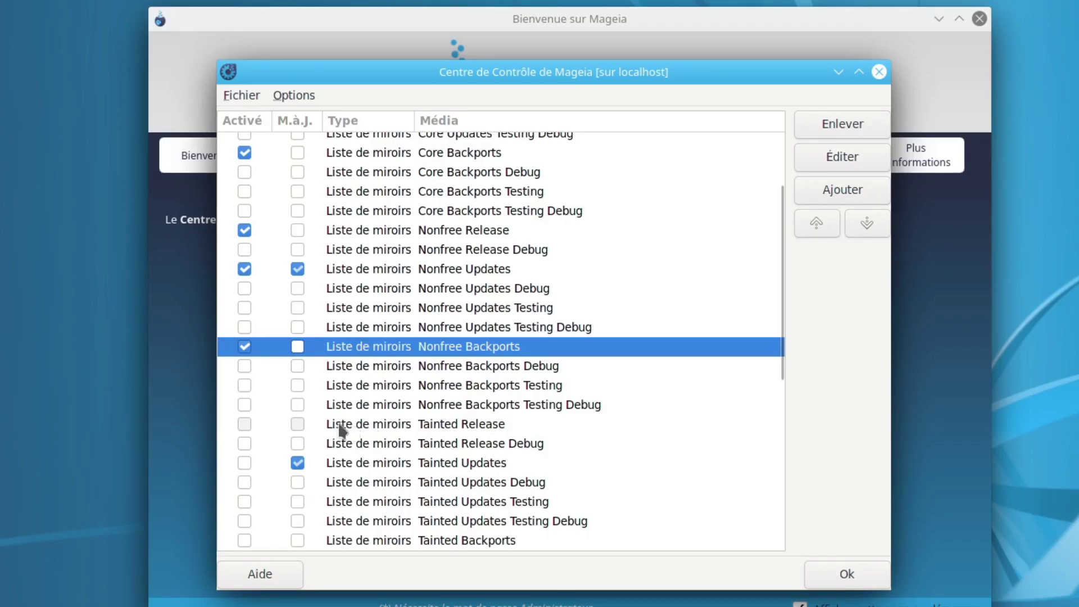
pyautogui.click(245, 425)
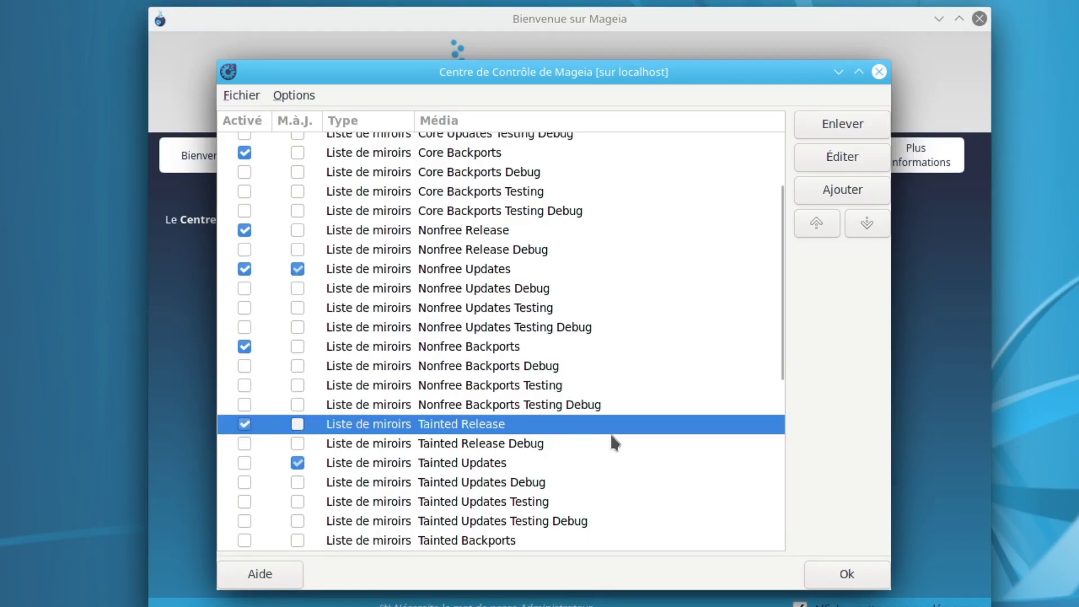
pyautogui.scroll(-1, 612, 442)
pyautogui.scroll(-2, 611, 435)
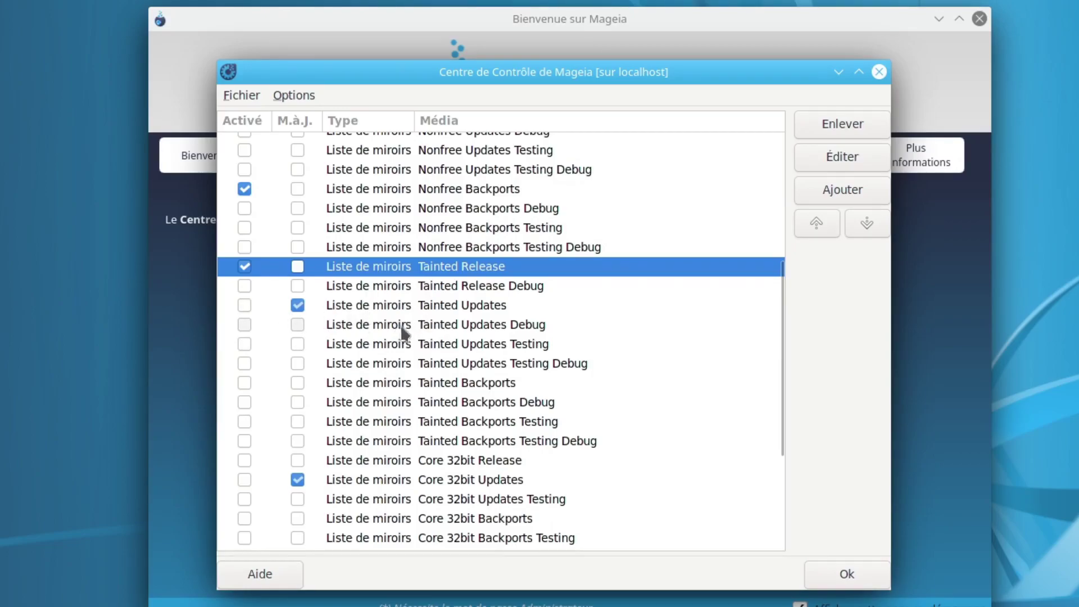
pyautogui.click(244, 382)
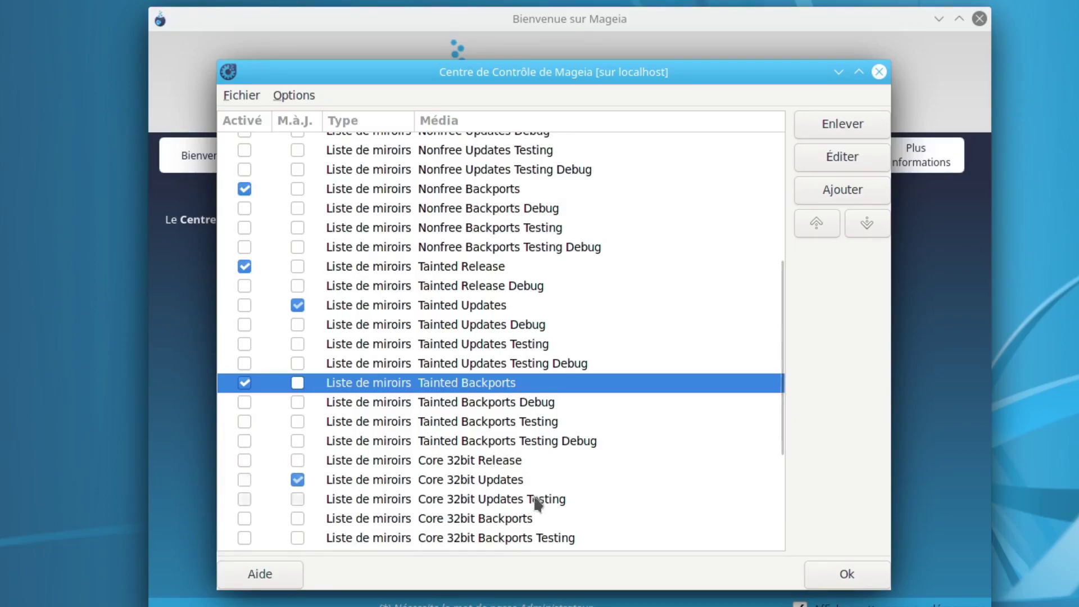
# Enable the Core 32bit Release/Backports, Nonfree 32bit Release/Backports and Tainted 32bit Backports media.
pyautogui.scroll(-1, 535, 543)
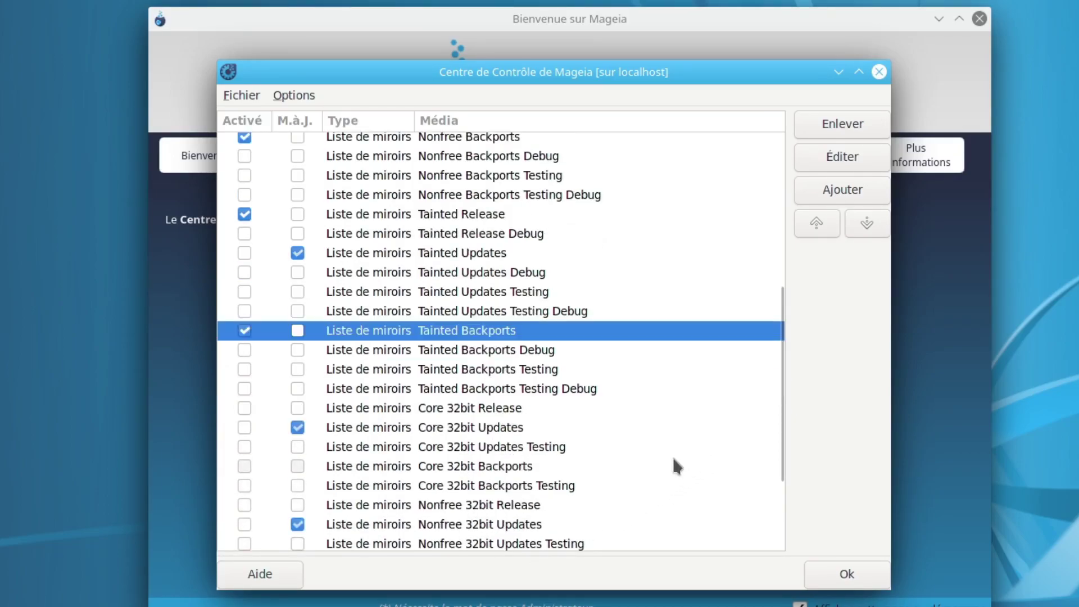
pyautogui.scroll(-1, 562, 486)
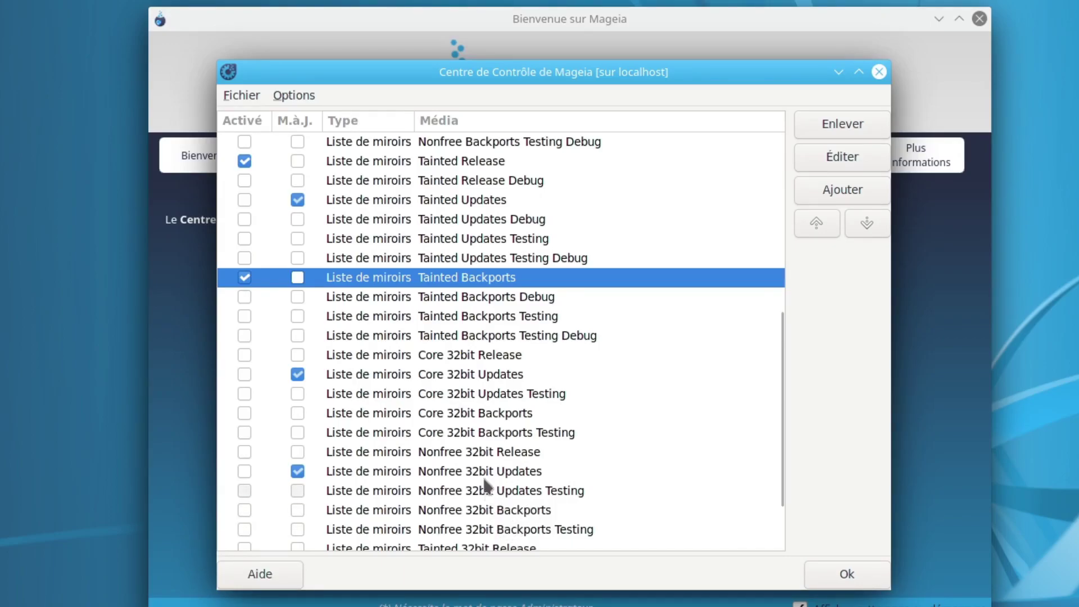
pyautogui.click(244, 354)
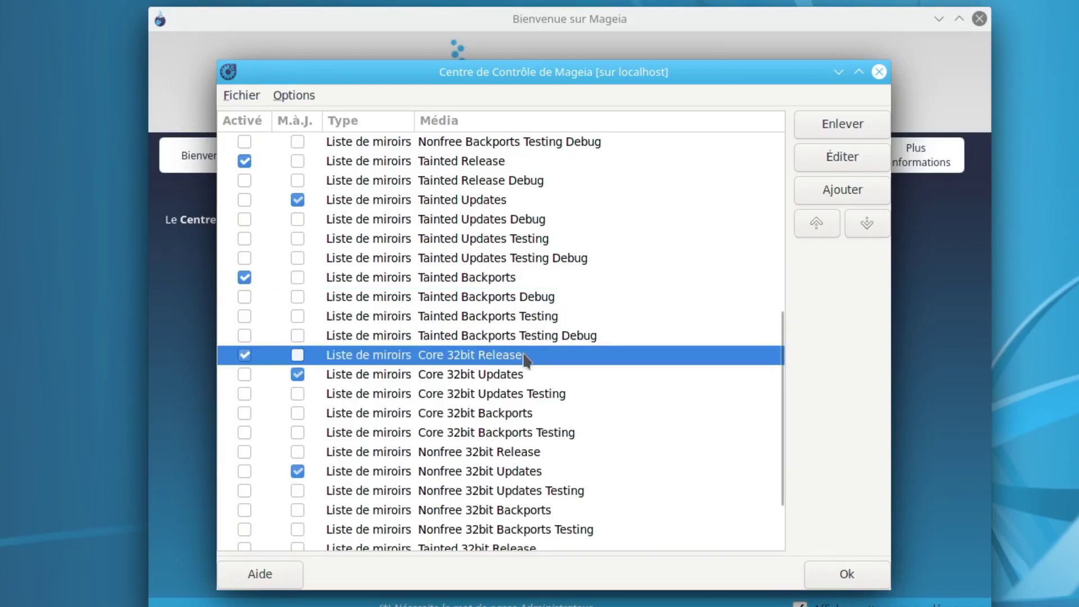
pyautogui.click(244, 416)
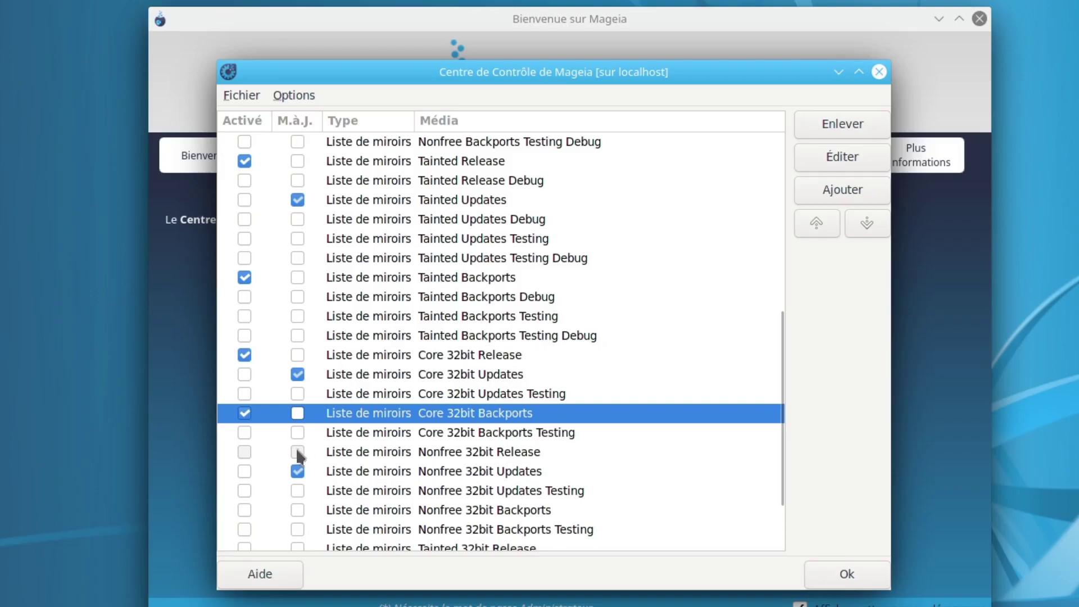
pyautogui.click(244, 452)
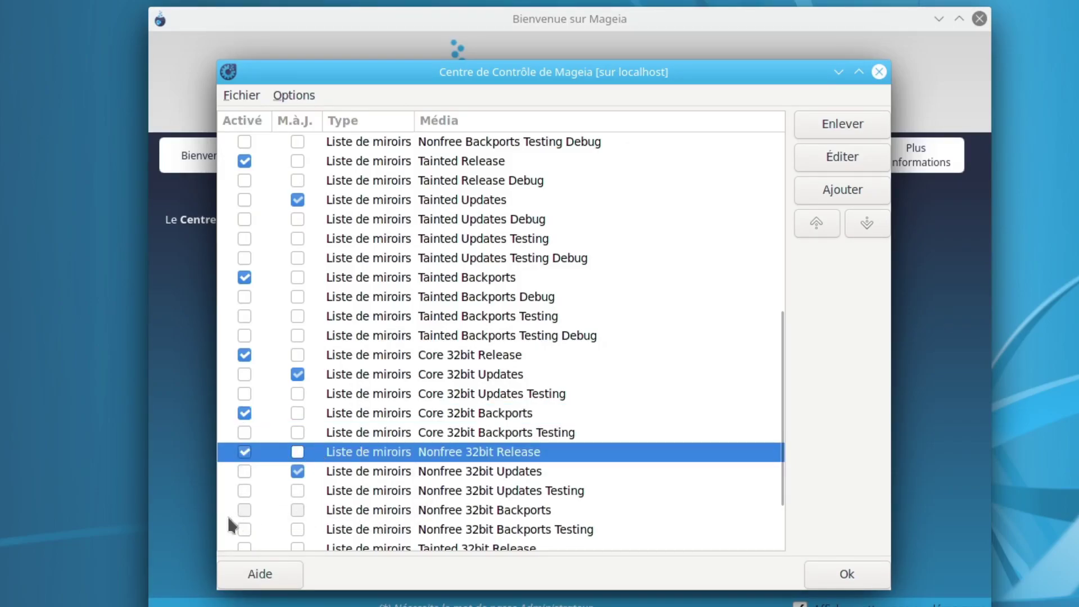
pyautogui.click(244, 510)
pyautogui.scroll(-2, 446, 540)
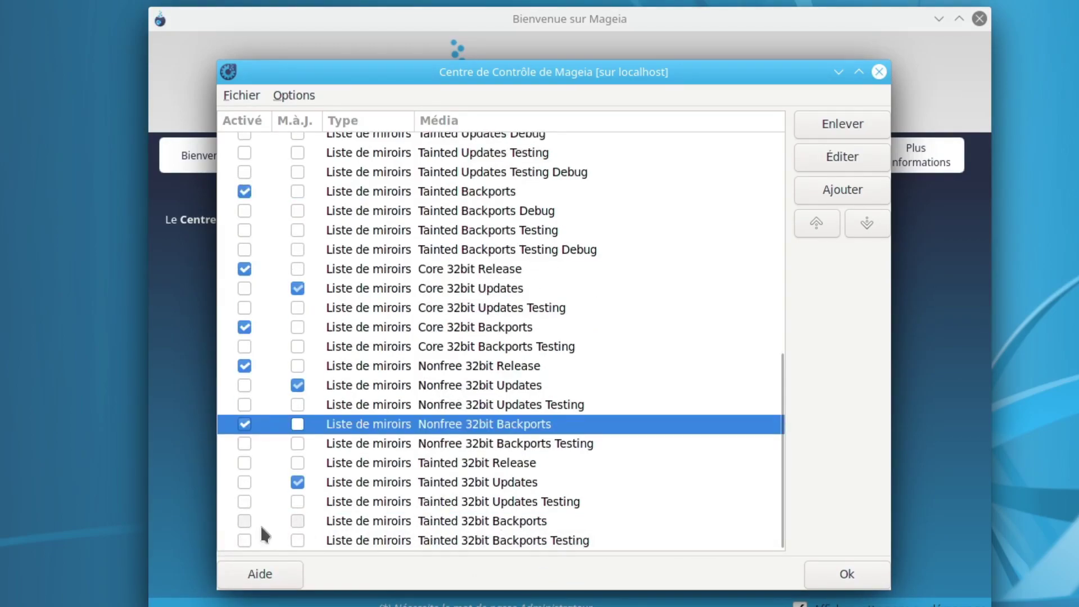
pyautogui.click(244, 521)
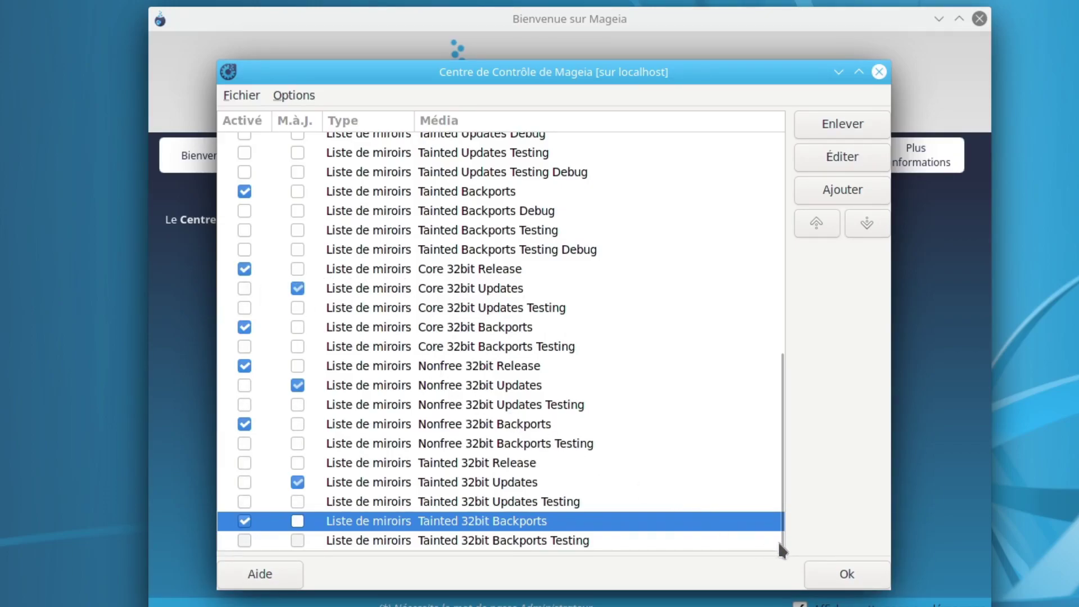
# Confirm the media list with Ok and start 'Installer et désinstaller des logiciels'.
pyautogui.click(843, 576)
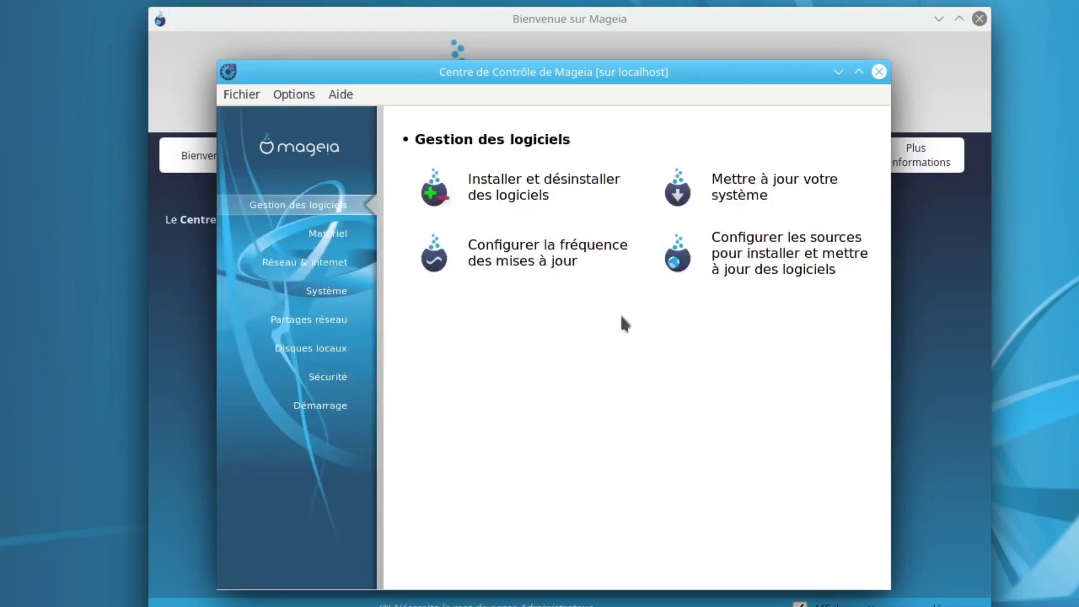
pyautogui.click(531, 197)
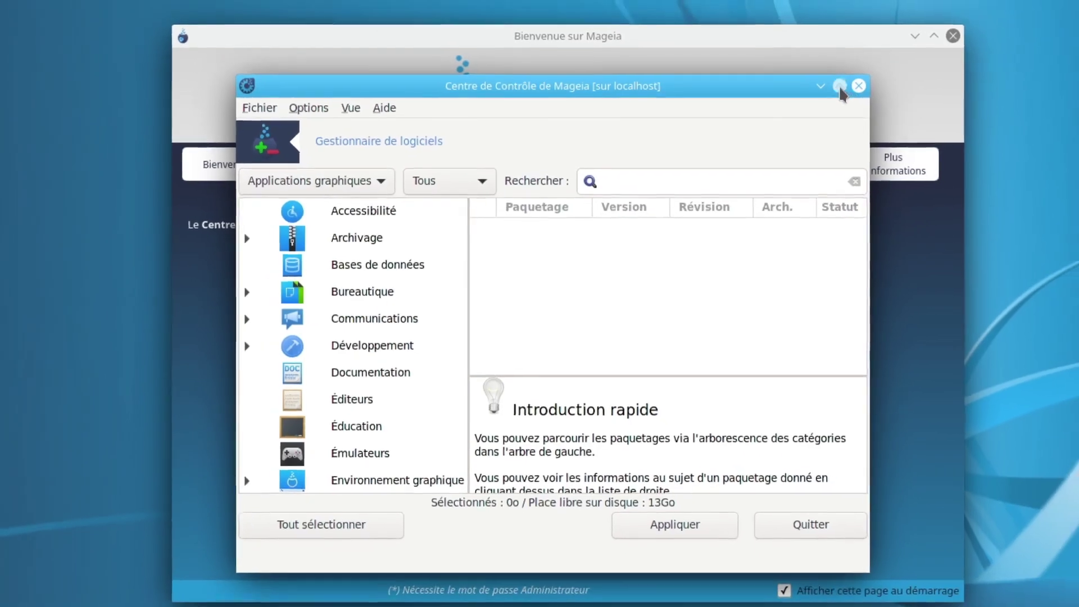
# Enlarge the software installer window to span most of the screen from the top-left corner.
pyautogui.click(839, 86)
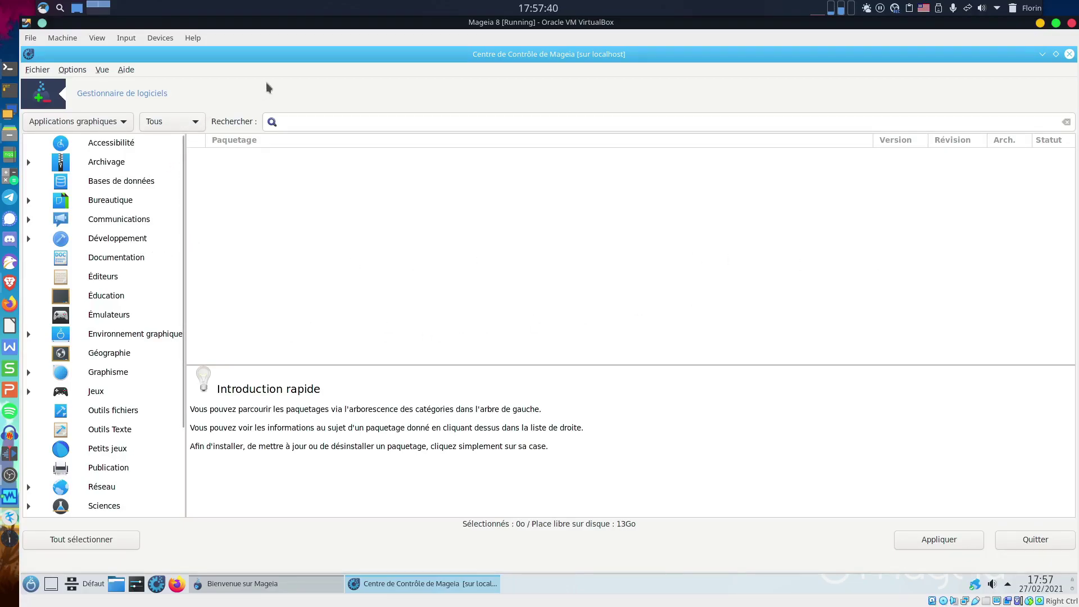
pyautogui.click(1056, 54)
pyautogui.moveTo(387, 148); pyautogui.dragTo(206, 76)
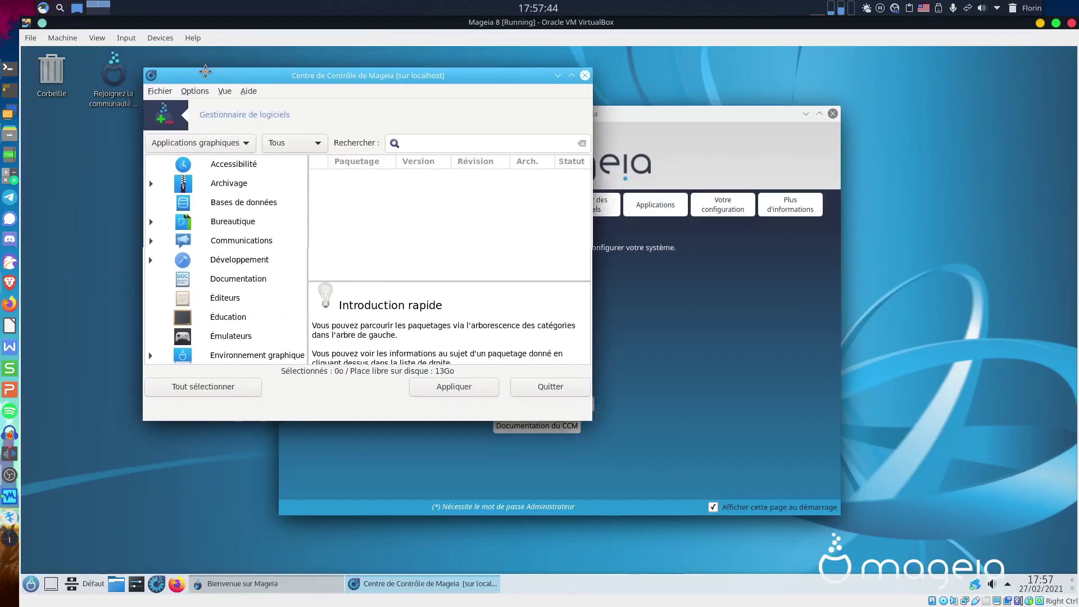
pyautogui.moveTo(593, 424); pyautogui.dragTo(1021, 547)
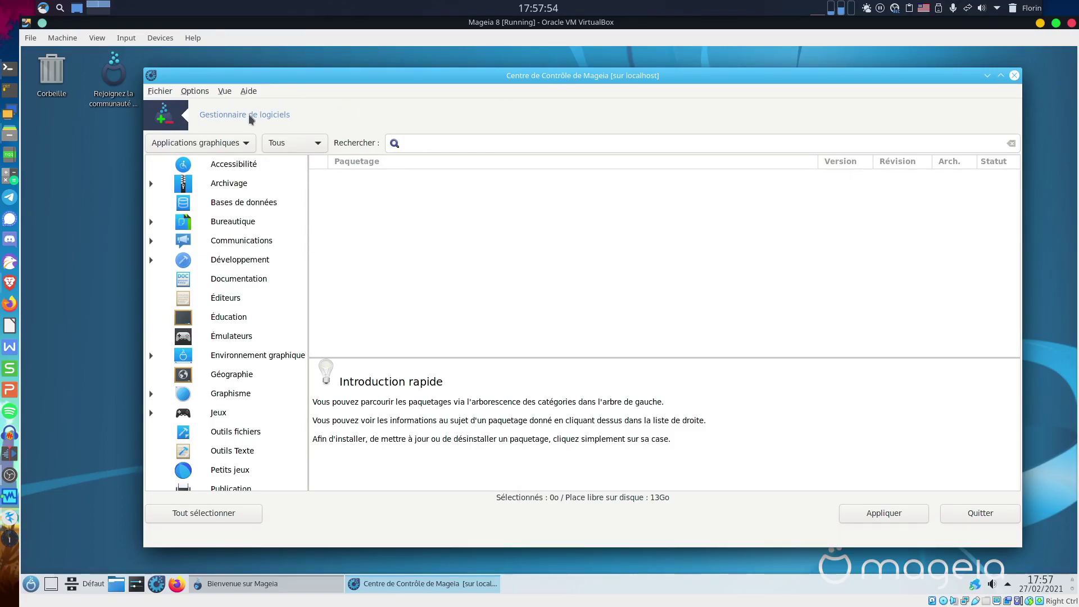
pyautogui.click(186, 145)
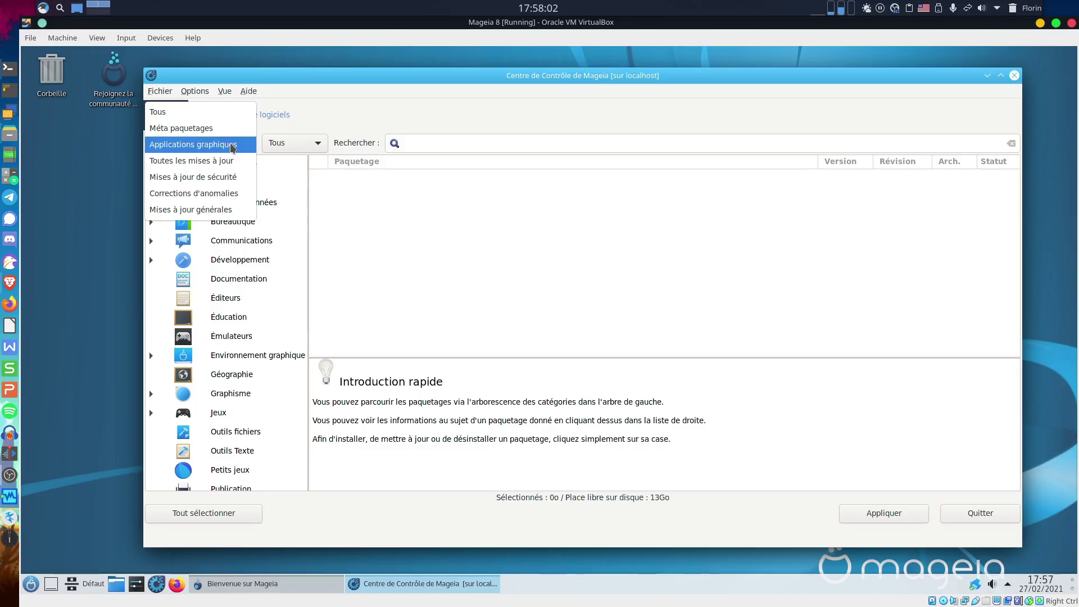
# Keep the 'Applications graphiques' filter and search for 'steam'.
pyautogui.click(232, 148)
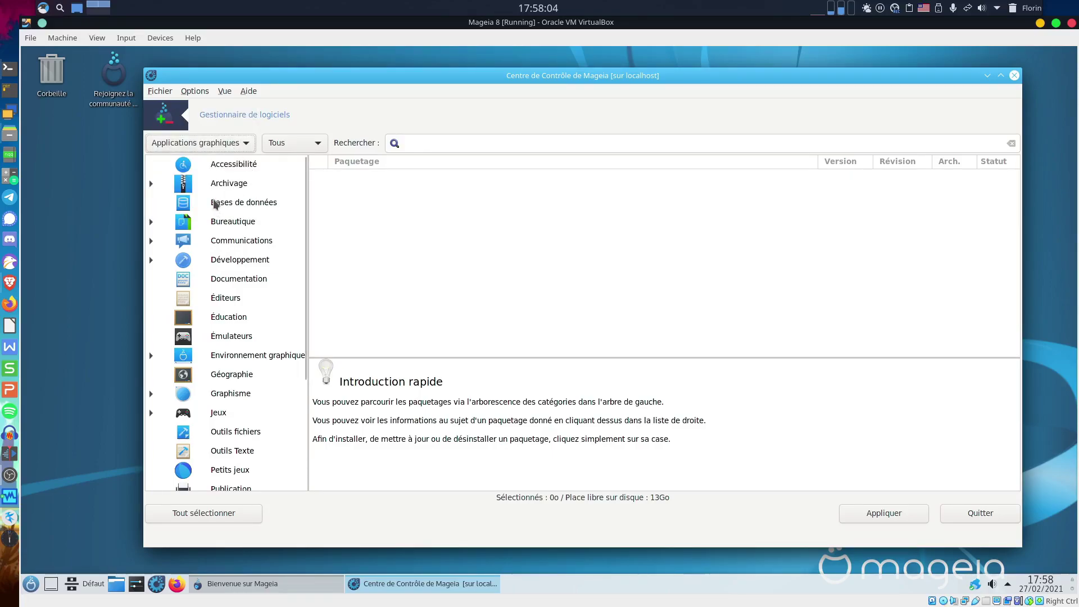
pyautogui.click(414, 143)
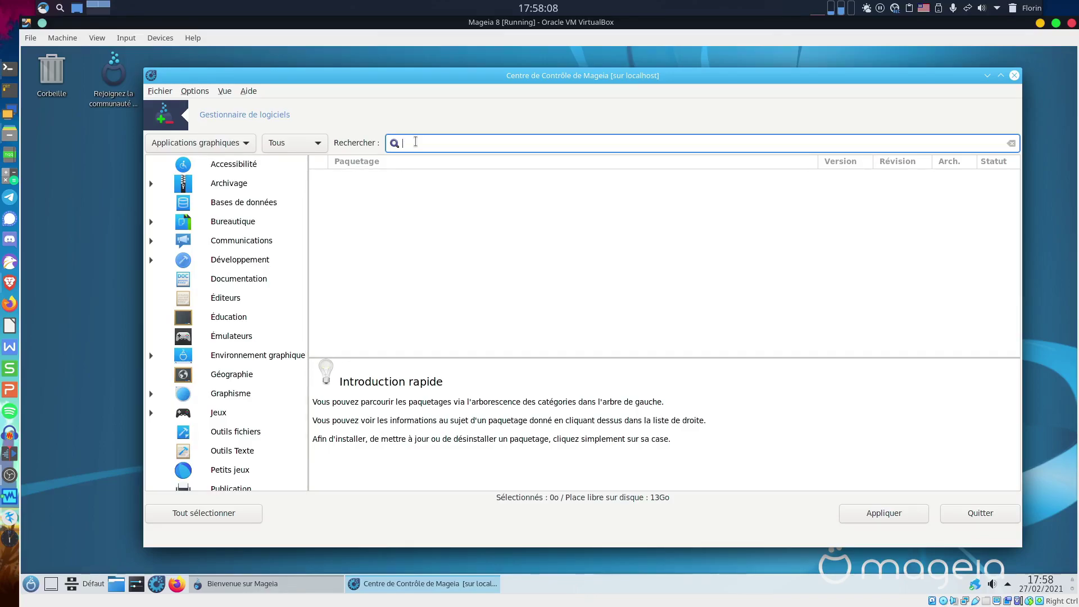
pyautogui.write('steam')
pyautogui.press('Return')
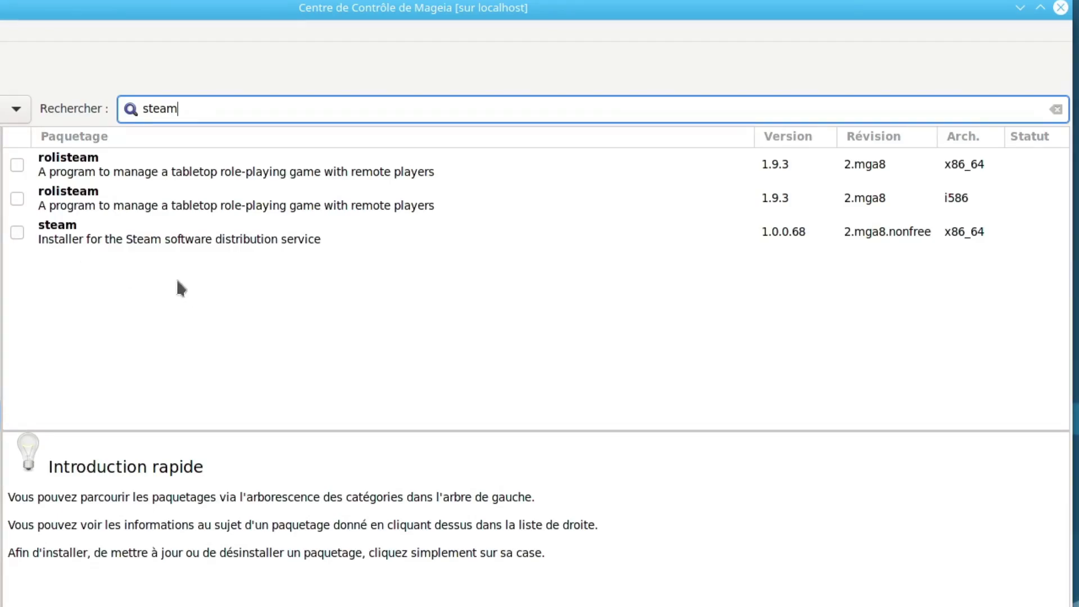
# Tick steam 1.0.0.68 and accept its extra dependencies, bringing the selection to 196Mo.
pyautogui.click(18, 232)
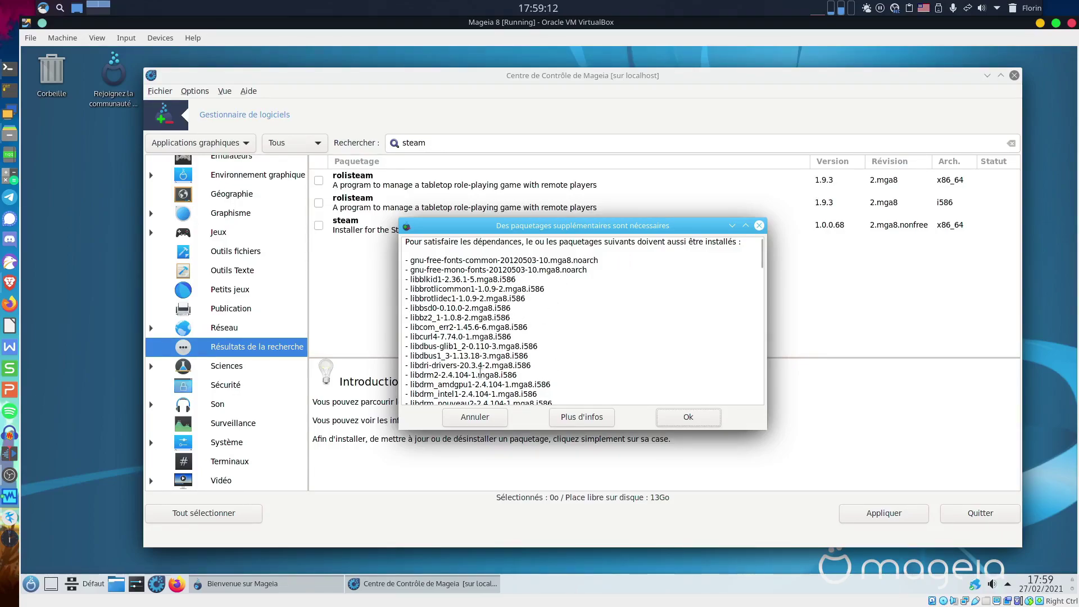
pyautogui.click(762, 304)
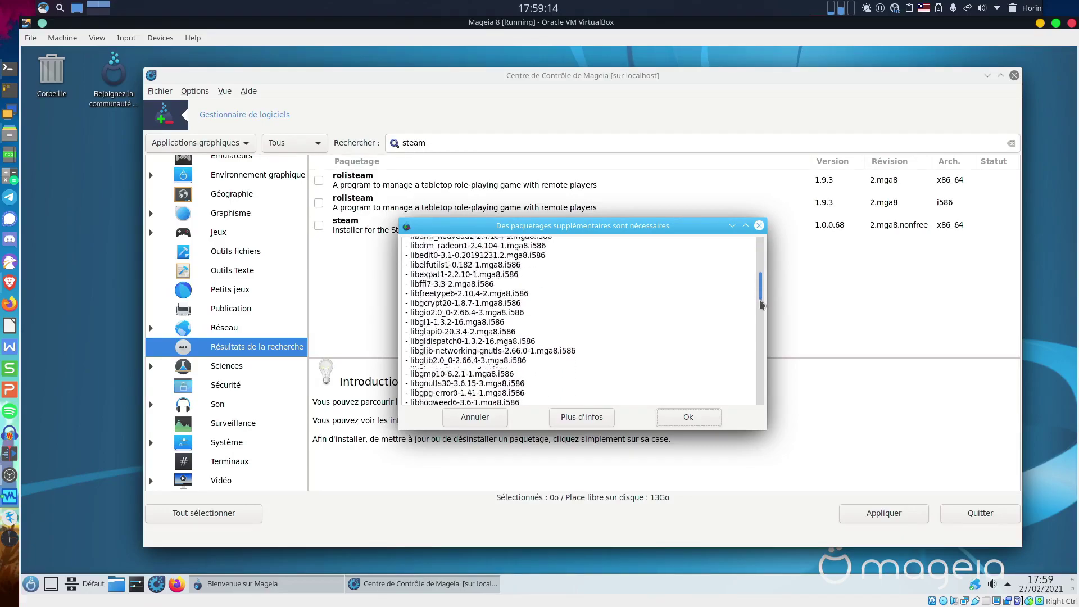
pyautogui.moveTo(762, 304); pyautogui.dragTo(762, 414)
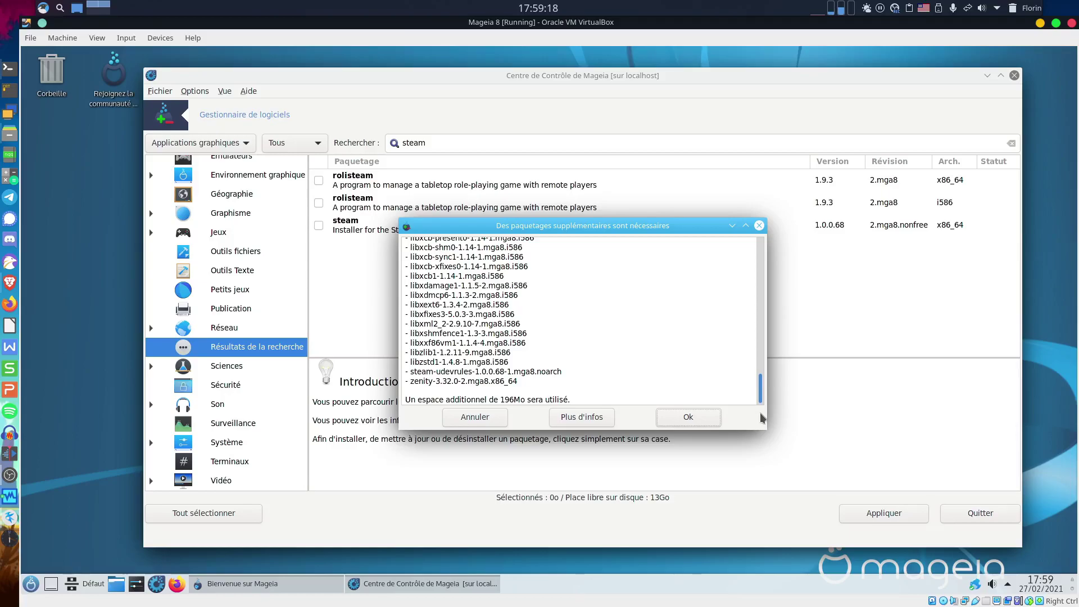
pyautogui.moveTo(761, 408); pyautogui.dragTo(761, 303)
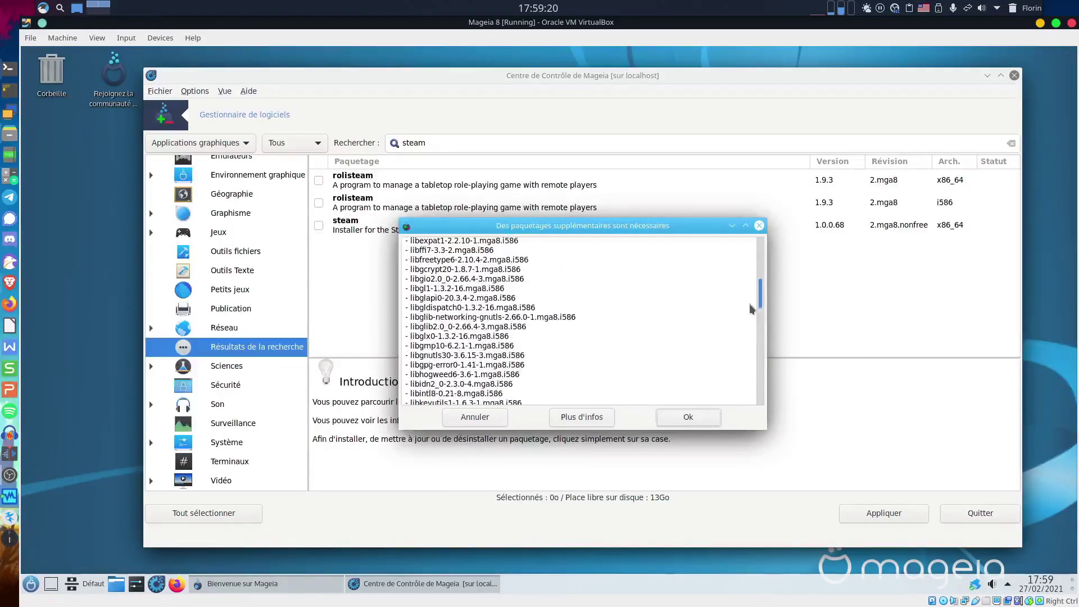
pyautogui.click(666, 418)
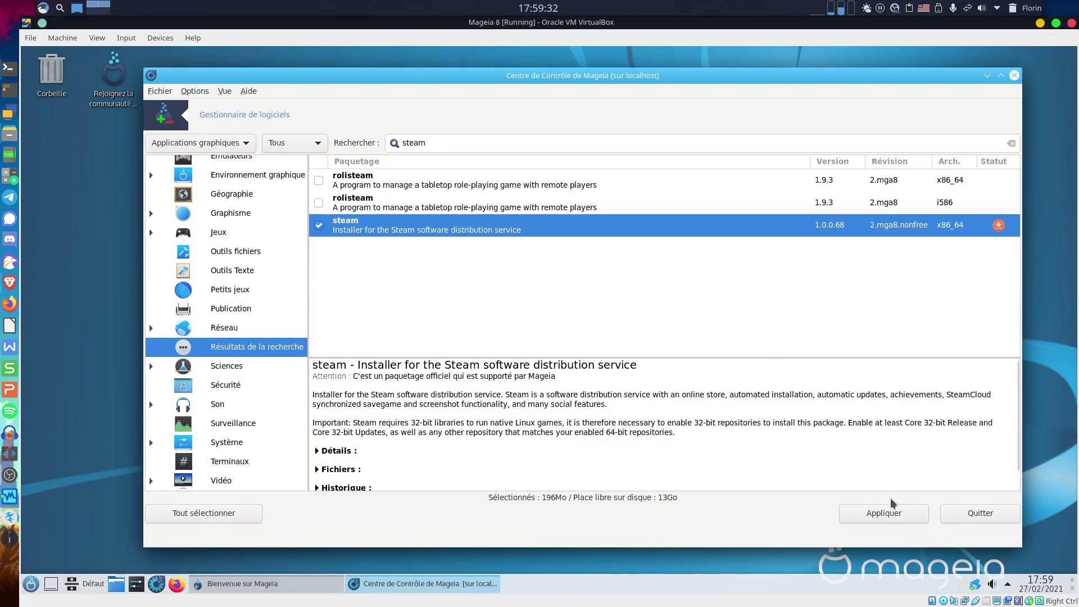
# Apply the pending steam installation and confirm installing its 86 required packages.
pyautogui.click(886, 515)
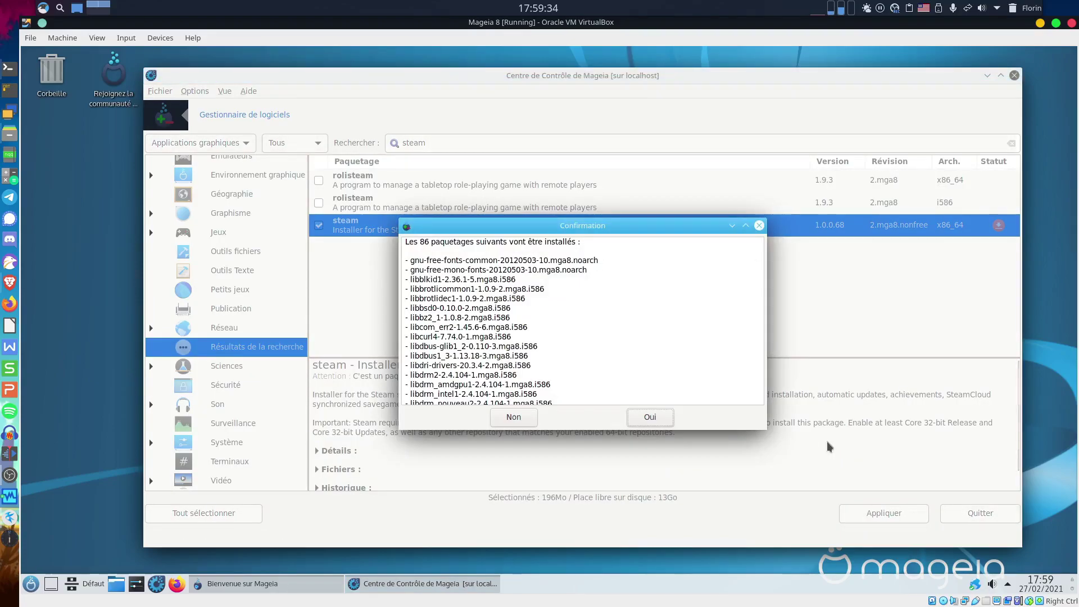
pyautogui.click(661, 420)
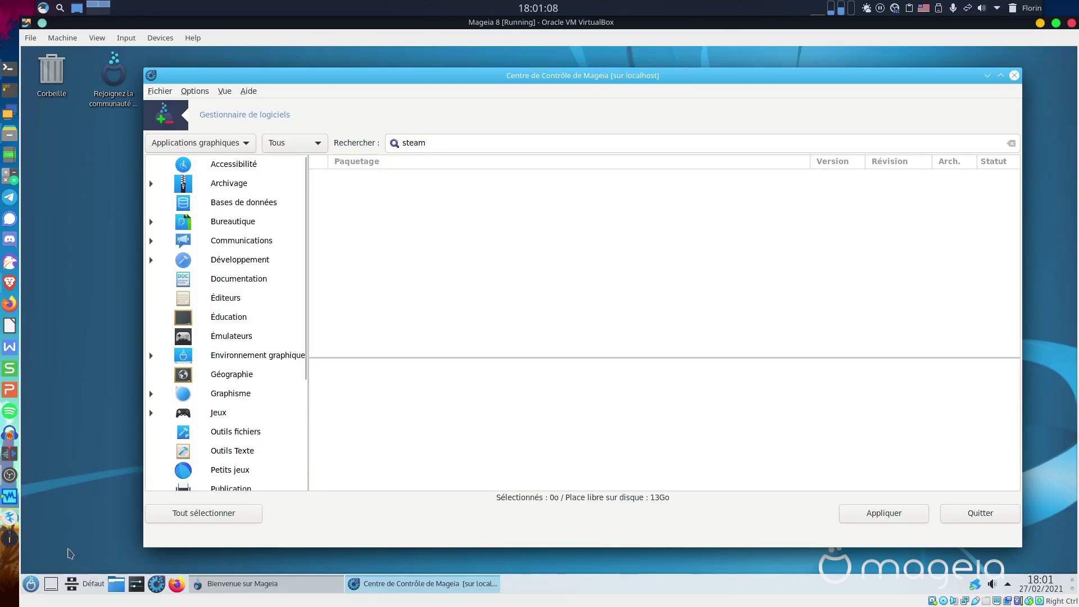
pyautogui.click(31, 593)
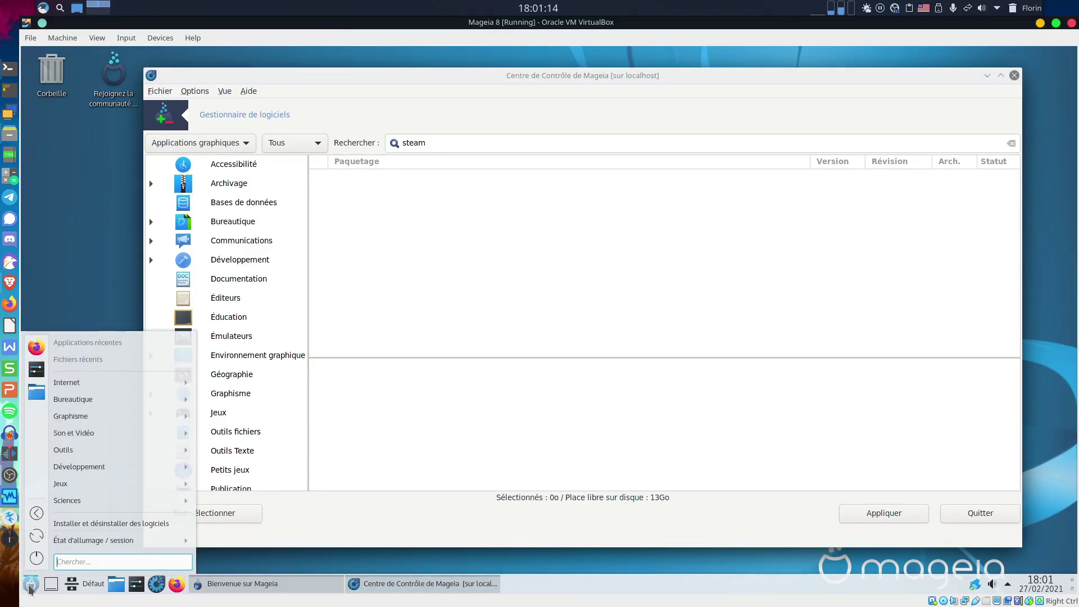
pyautogui.moveTo(70, 387)
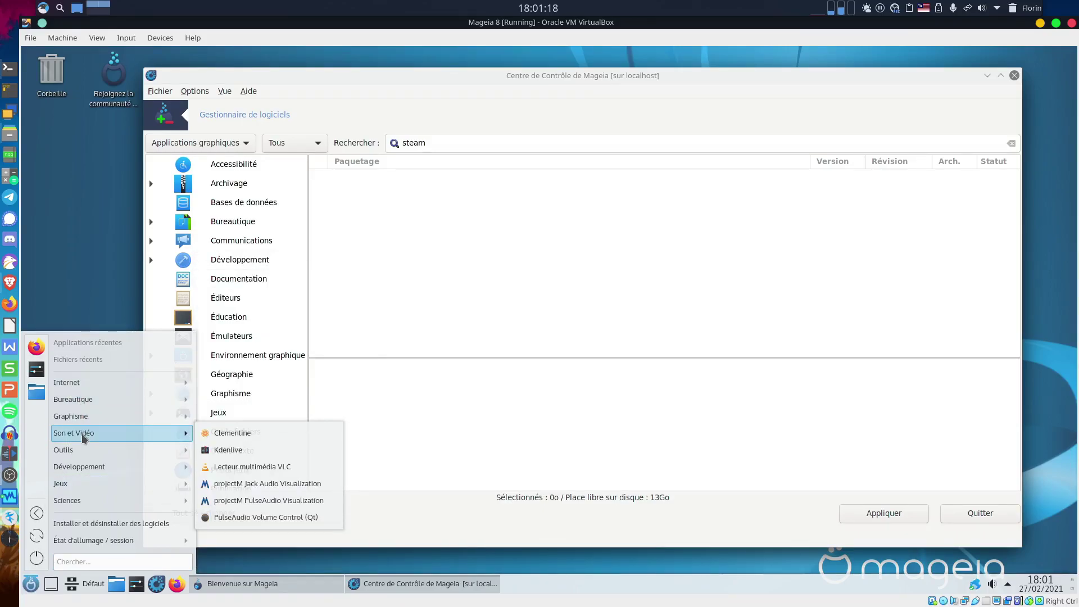
pyautogui.moveTo(86, 448)
pyautogui.moveTo(87, 483)
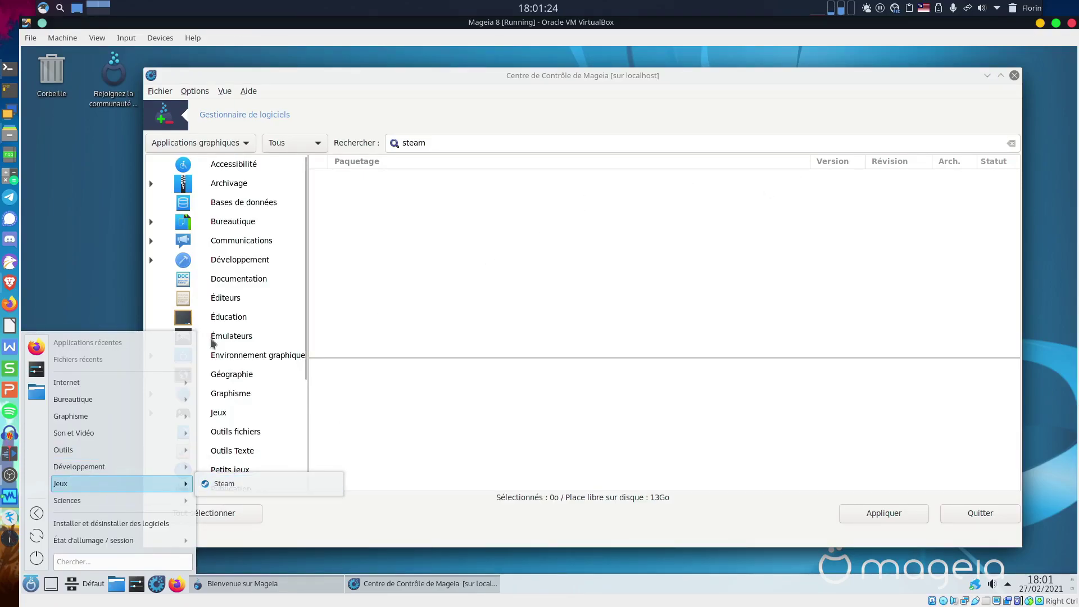
pyautogui.click(530, 260)
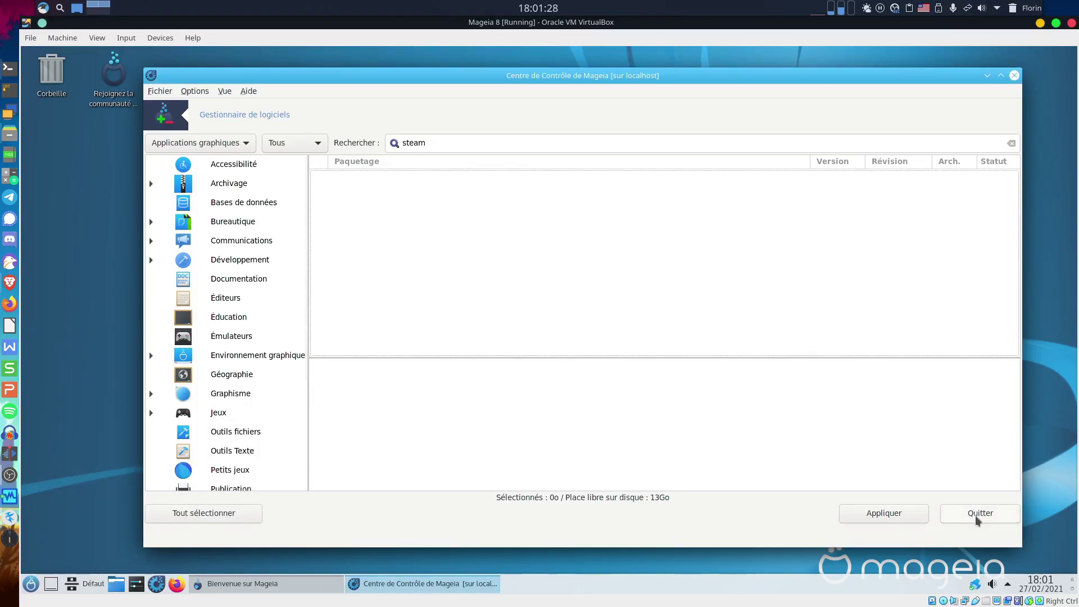
# Quit the software manager and show the Matériel tools in the Control Center.
pyautogui.click(977, 521)
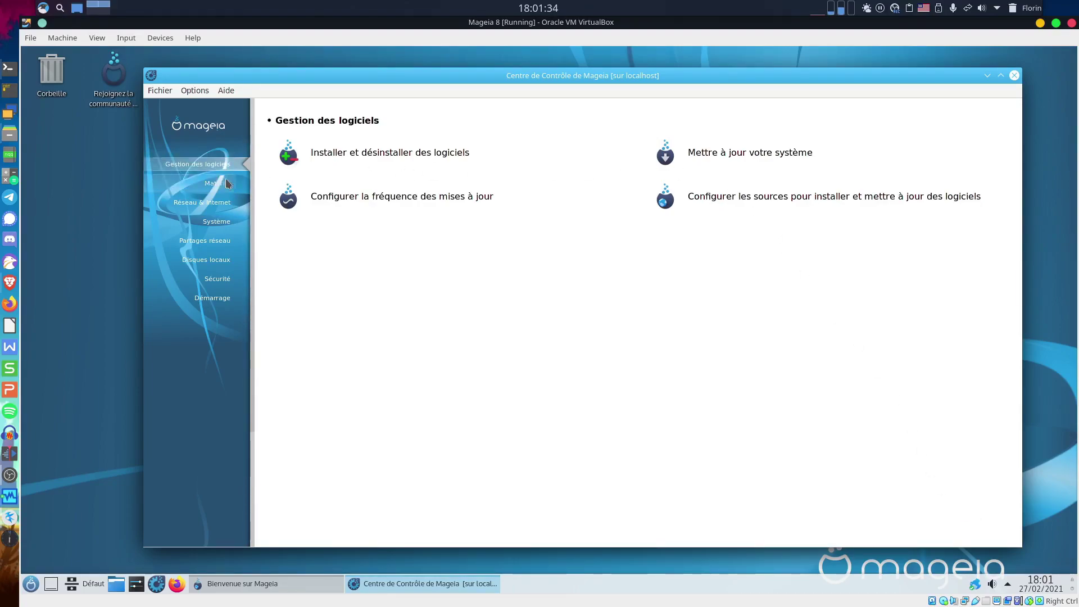
pyautogui.click(214, 184)
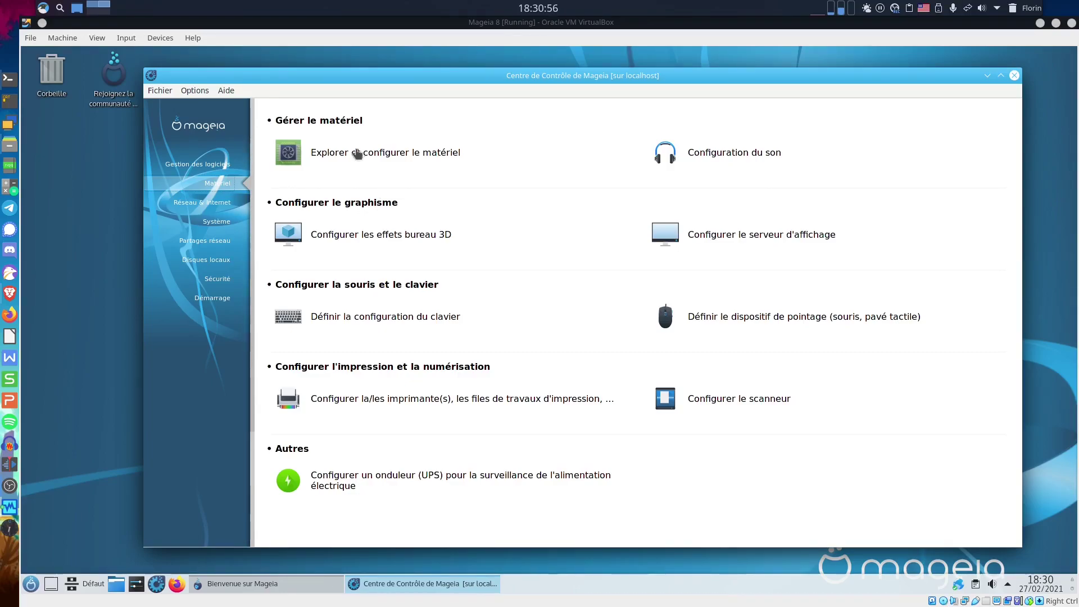
# Review the Définitions d'hôtes table under network tools, cancel it, then show the Système category.
pyautogui.click(224, 205)
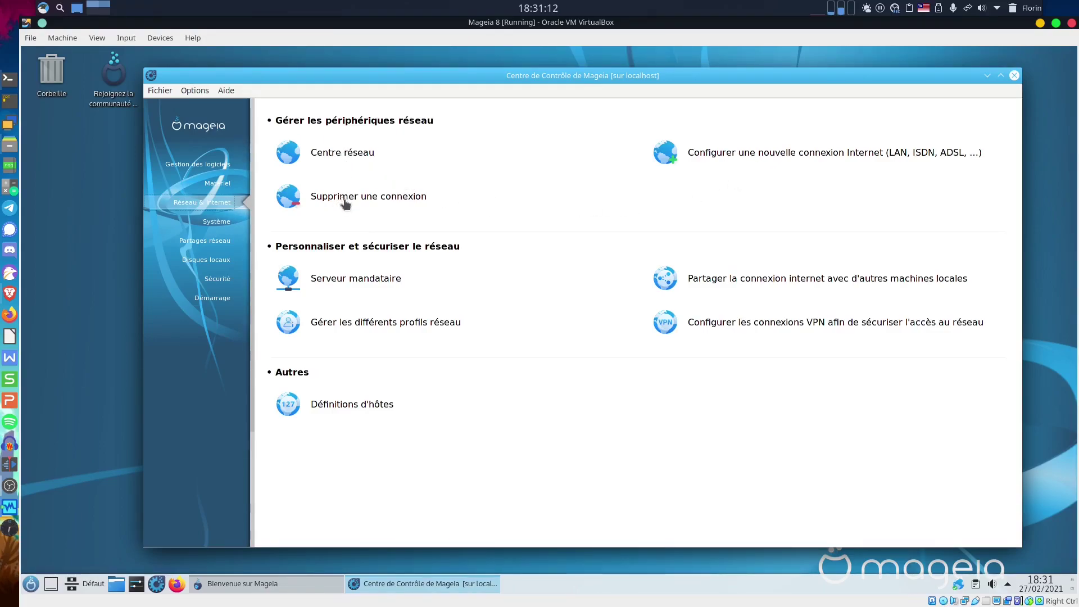
pyautogui.click(344, 408)
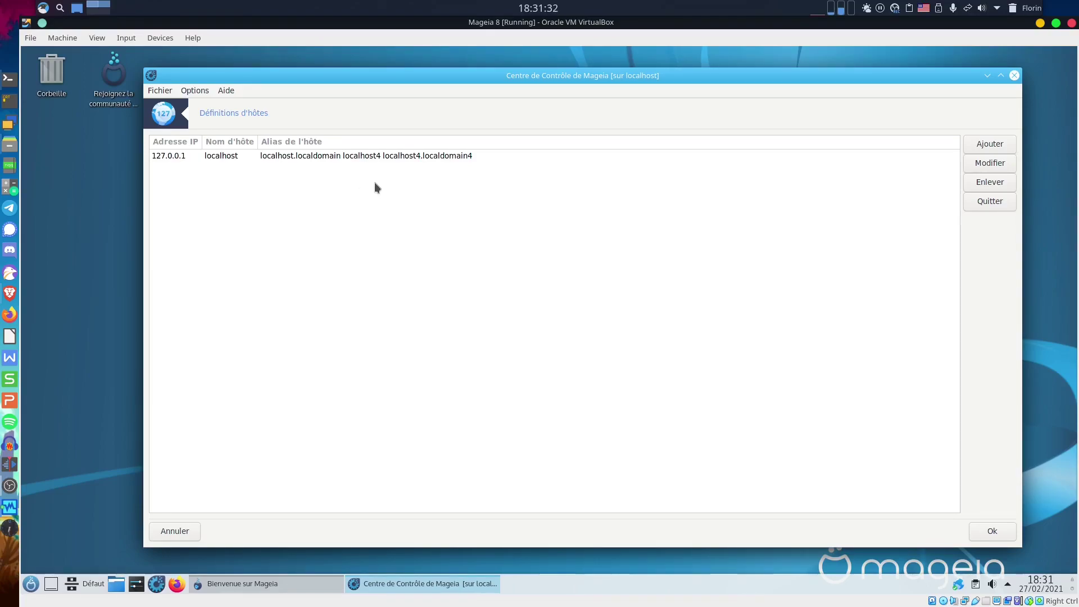
pyautogui.click(177, 534)
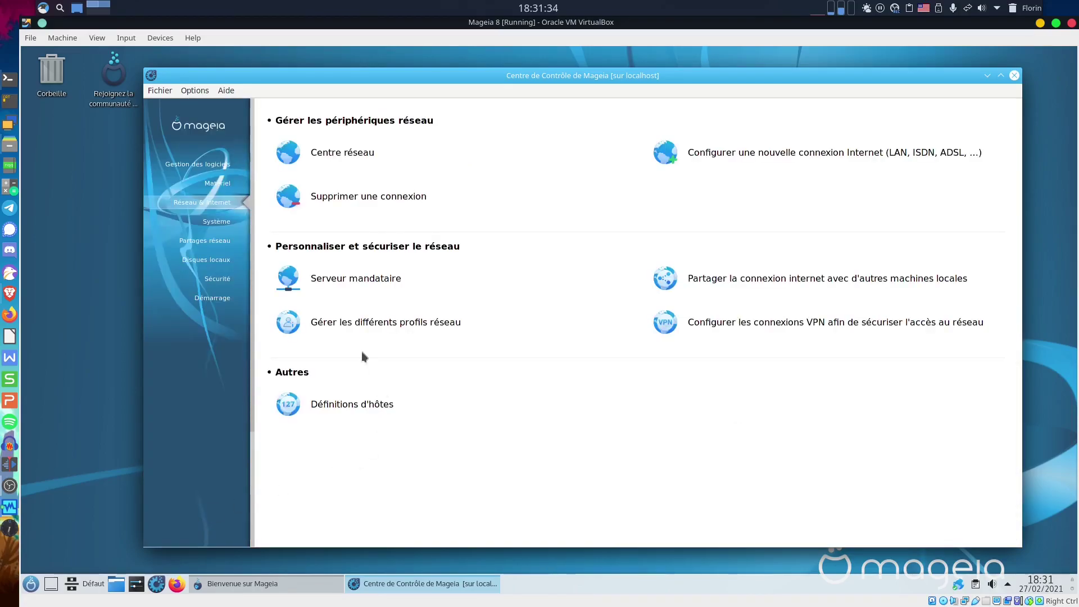
pyautogui.click(218, 222)
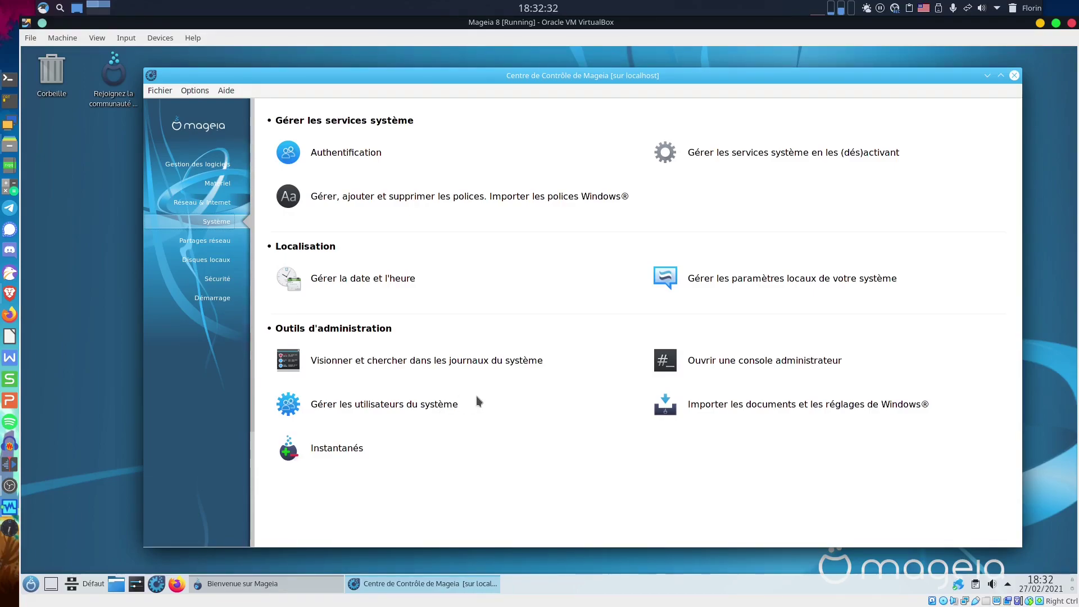
# Show the Partages réseau category in the Control Center sidebar.
pyautogui.click(205, 240)
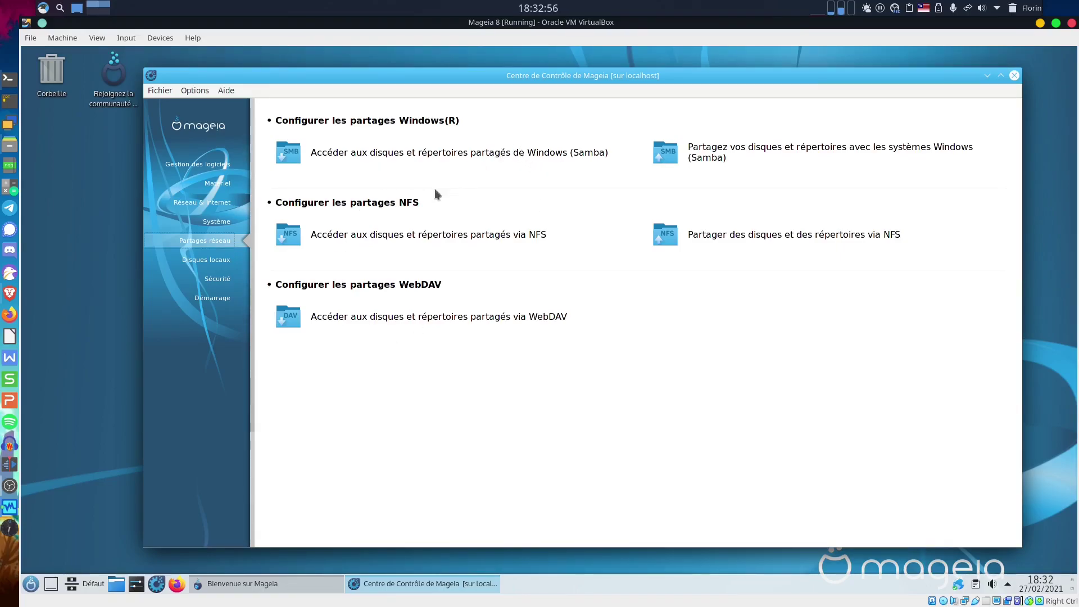
# Open Gérer les partitions de vos disques durs from the Disques locaux category.
pyautogui.click(215, 266)
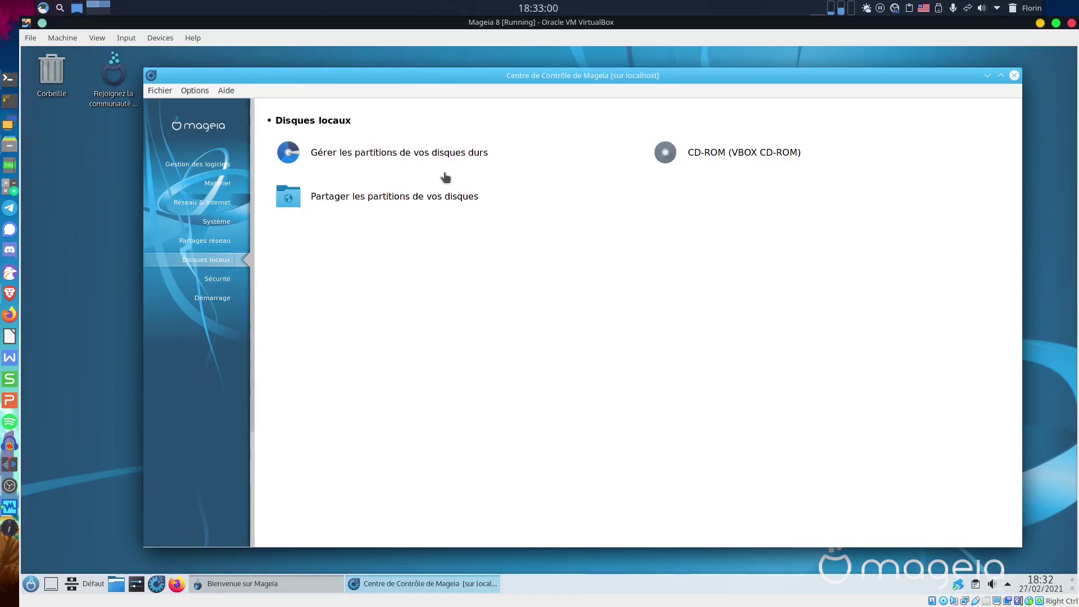
pyautogui.click(417, 155)
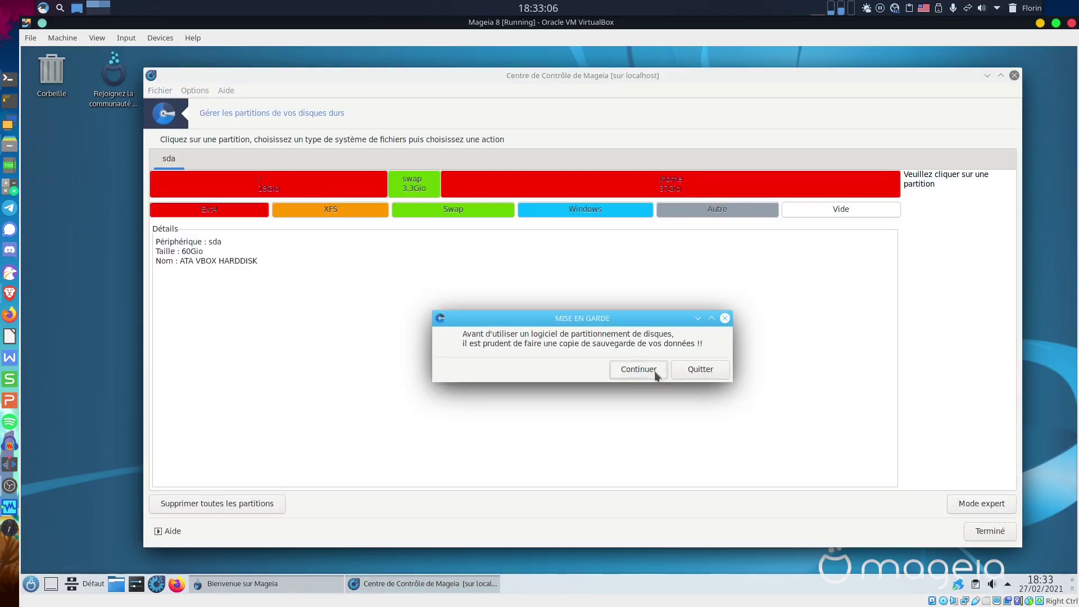
# Continue past the MISE EN GARDE backup warning, review the sda partitions, and finish with Terminé.
pyautogui.moveTo(559, 318); pyautogui.dragTo(525, 274)
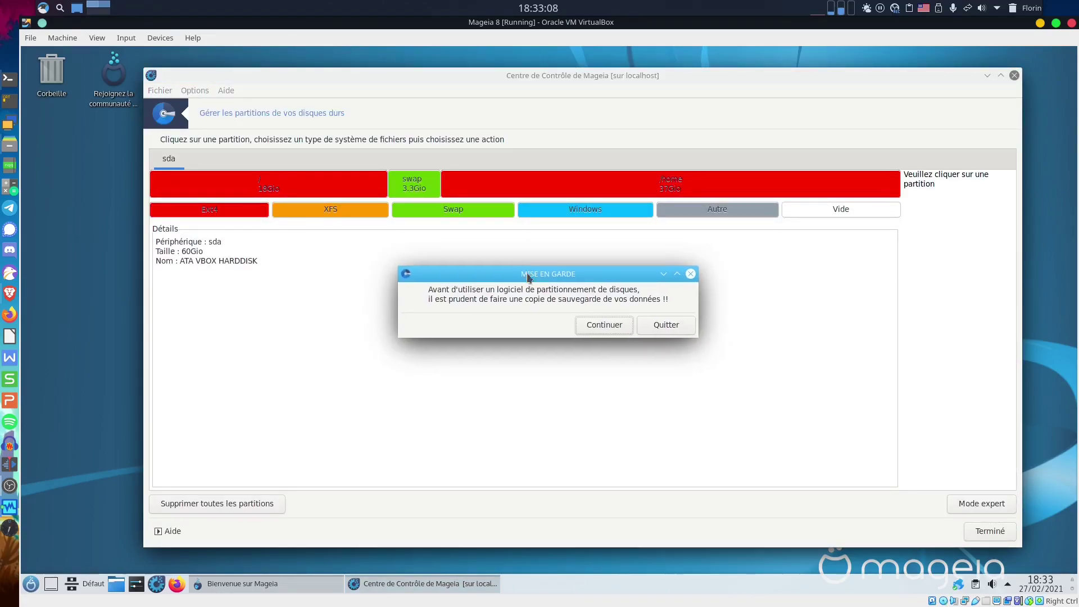
pyautogui.click(600, 327)
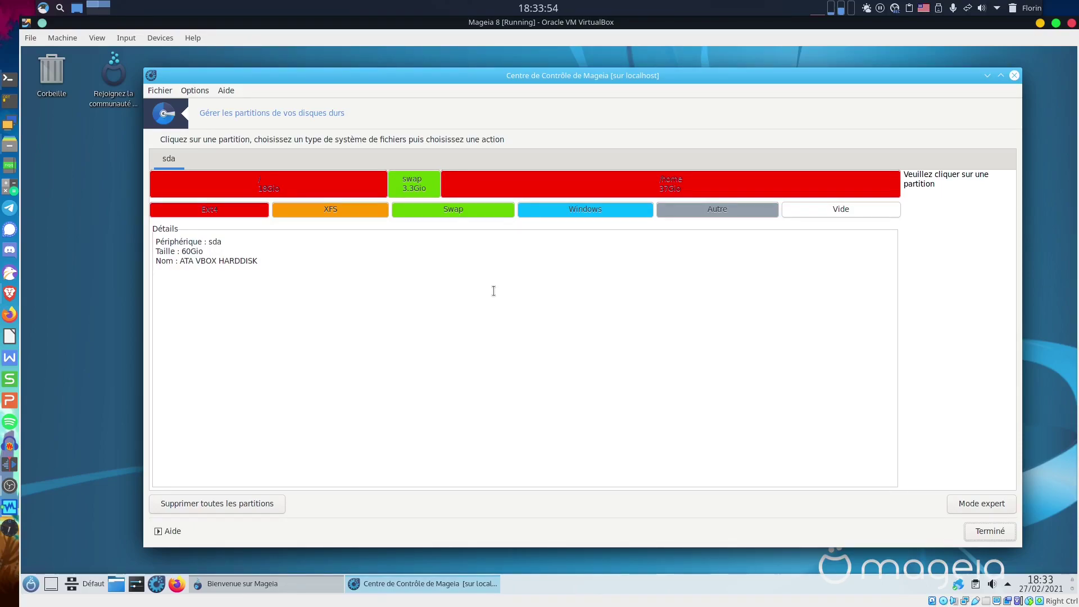
pyautogui.click(978, 533)
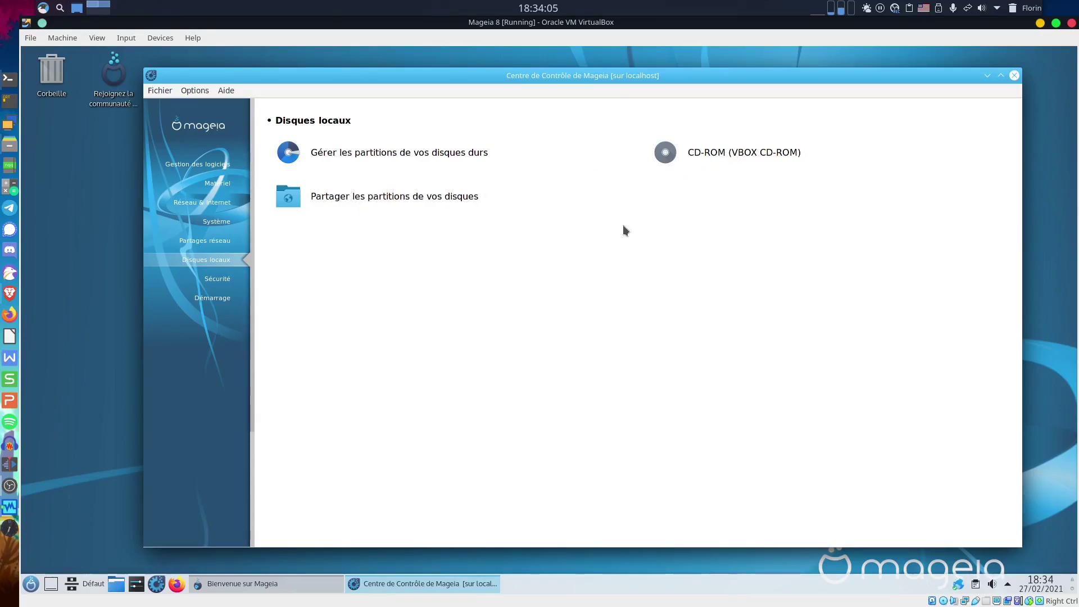
# Open the Contrôle parental tool from the Sécurité category.
pyautogui.click(228, 280)
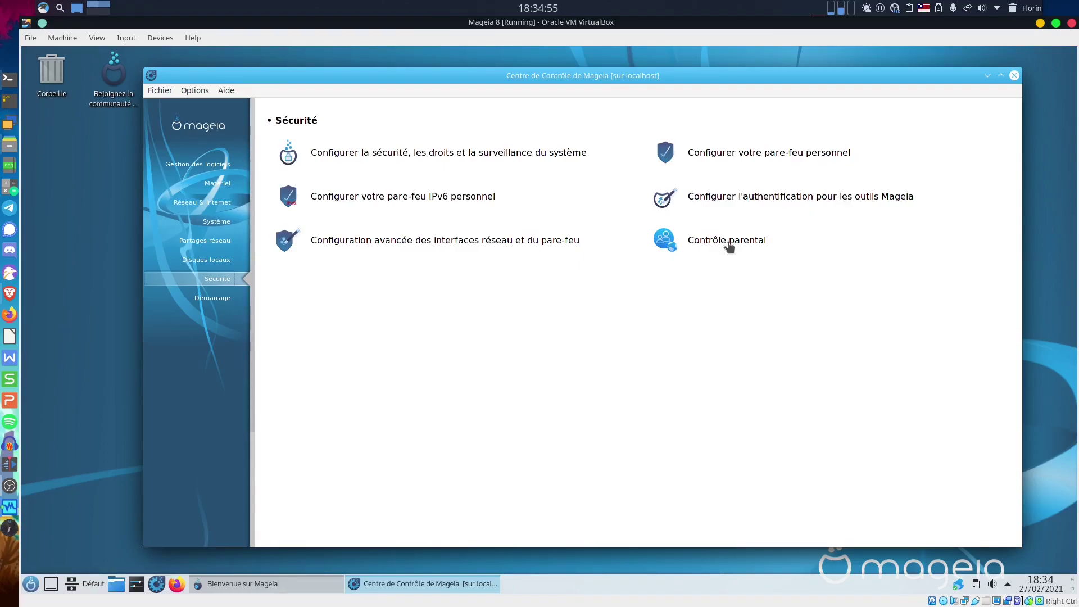
pyautogui.click(733, 246)
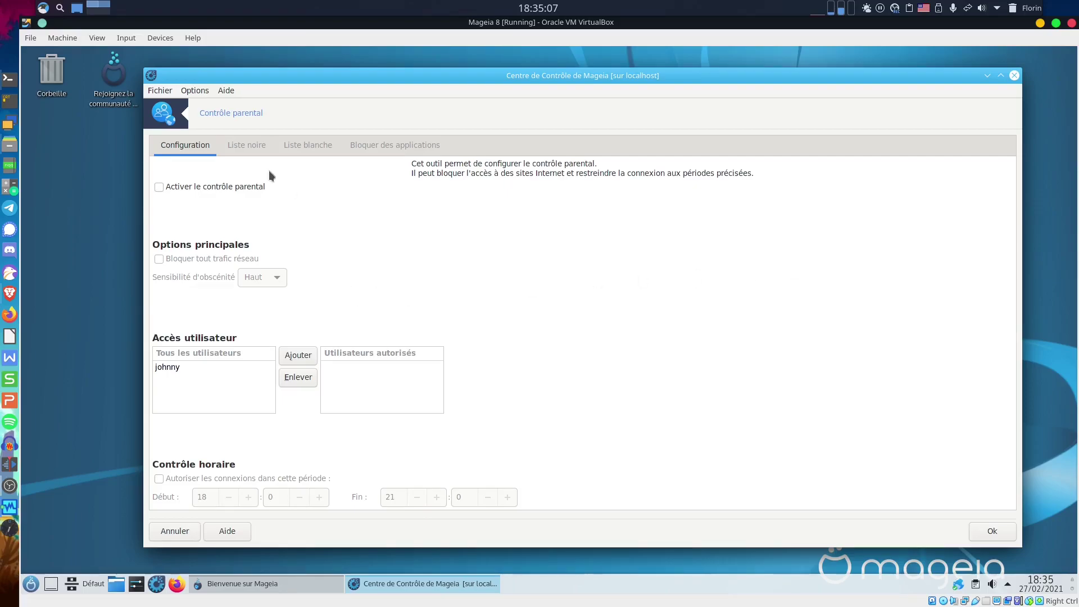
pyautogui.click(203, 189)
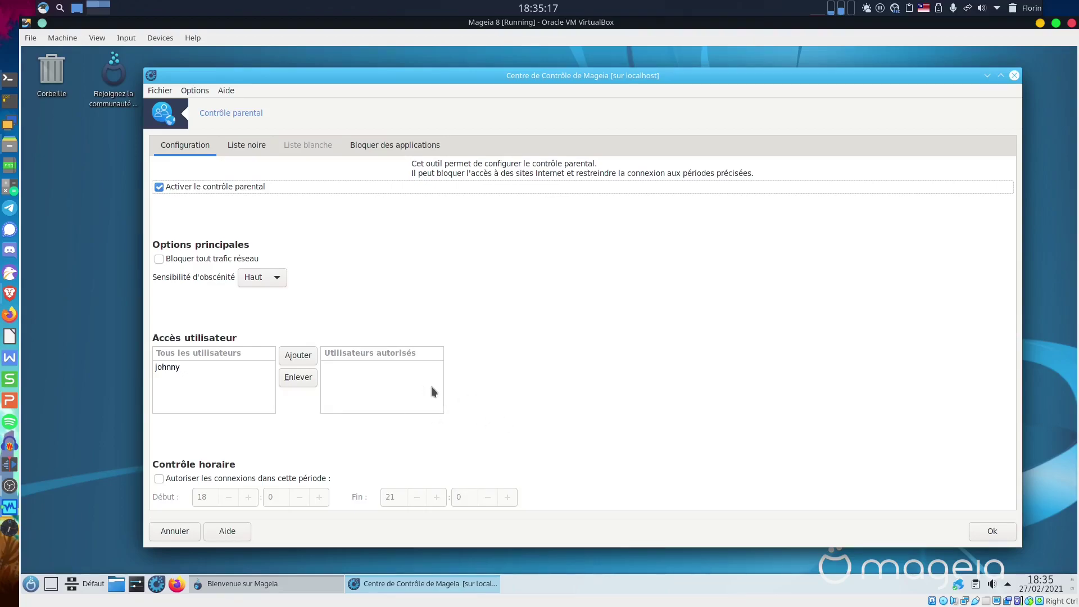
pyautogui.click(253, 148)
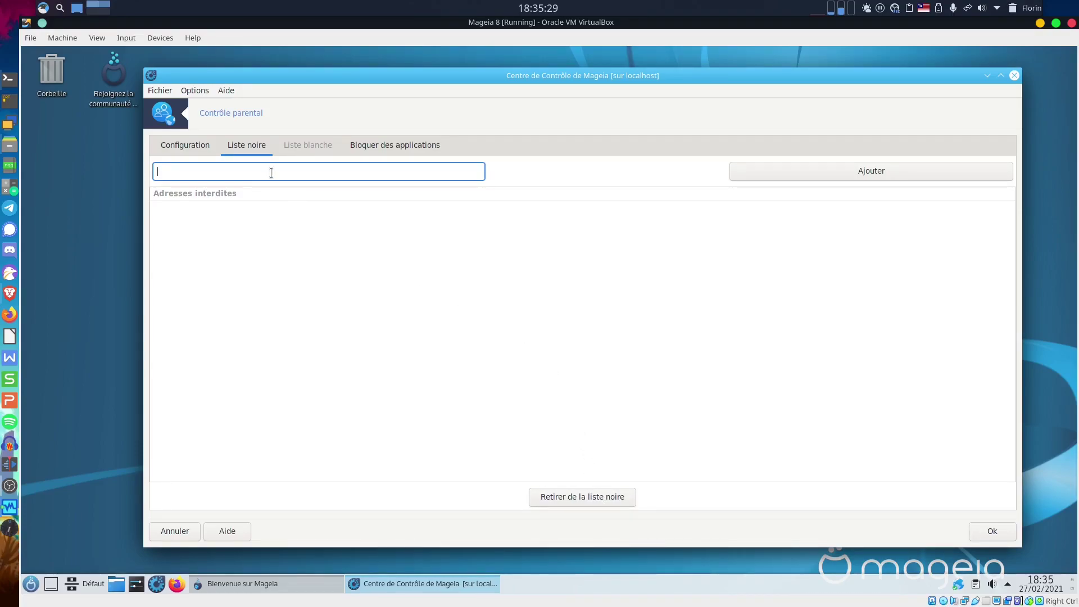
pyautogui.click(306, 148)
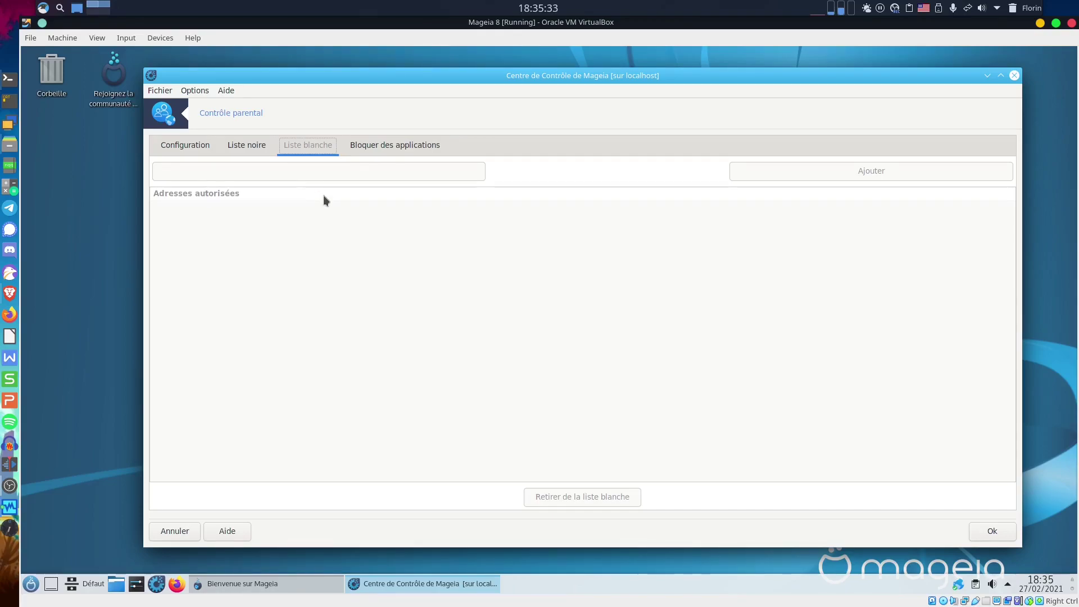
pyautogui.click(380, 143)
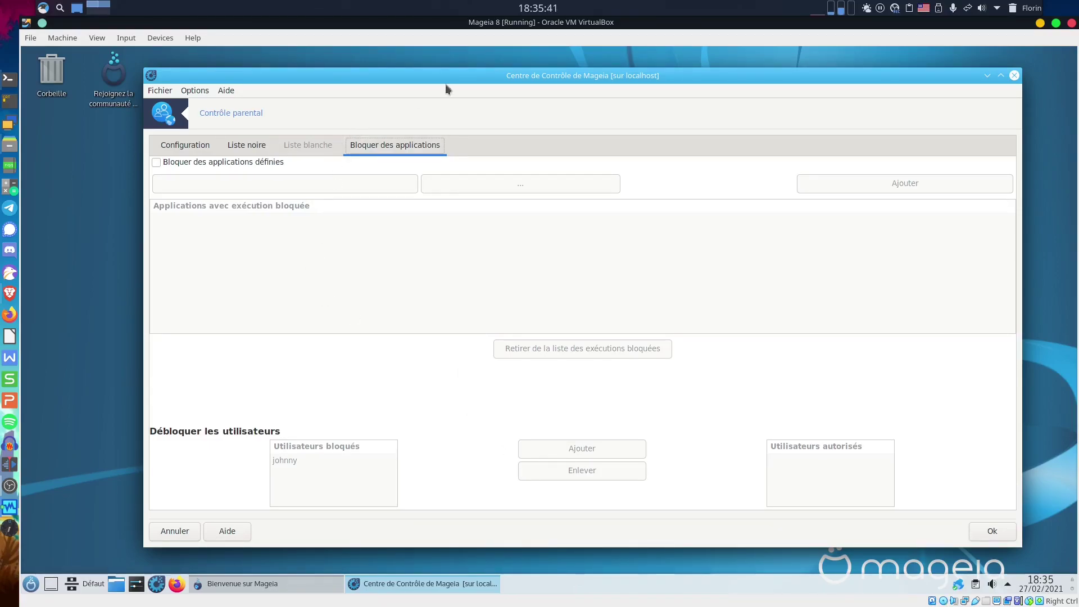
pyautogui.click(186, 147)
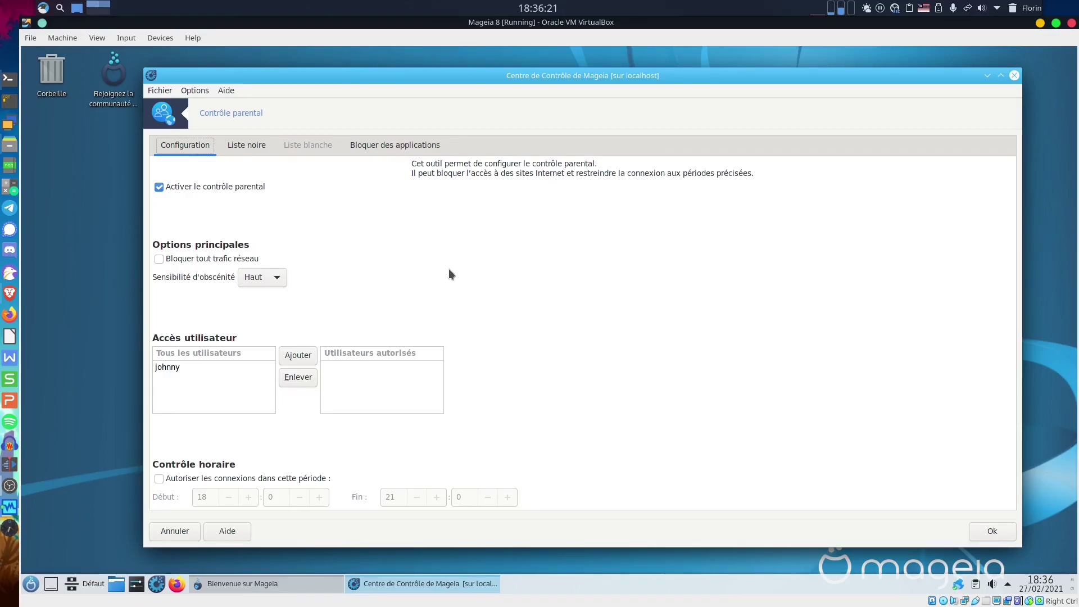
pyautogui.click(187, 530)
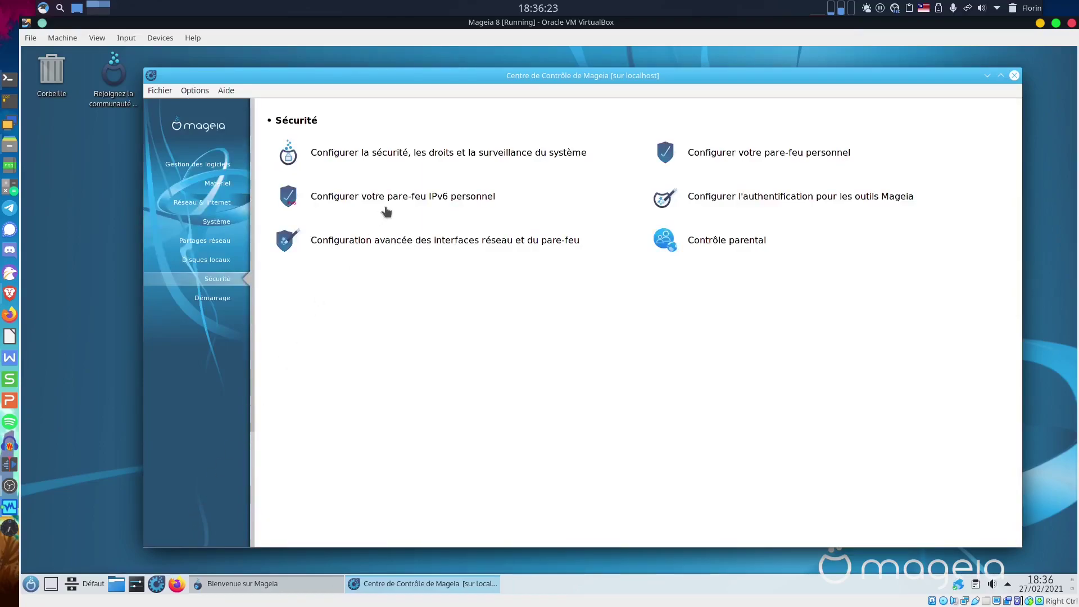
# Open Configurer le démarrage du système from the Démarrage category.
pyautogui.click(214, 302)
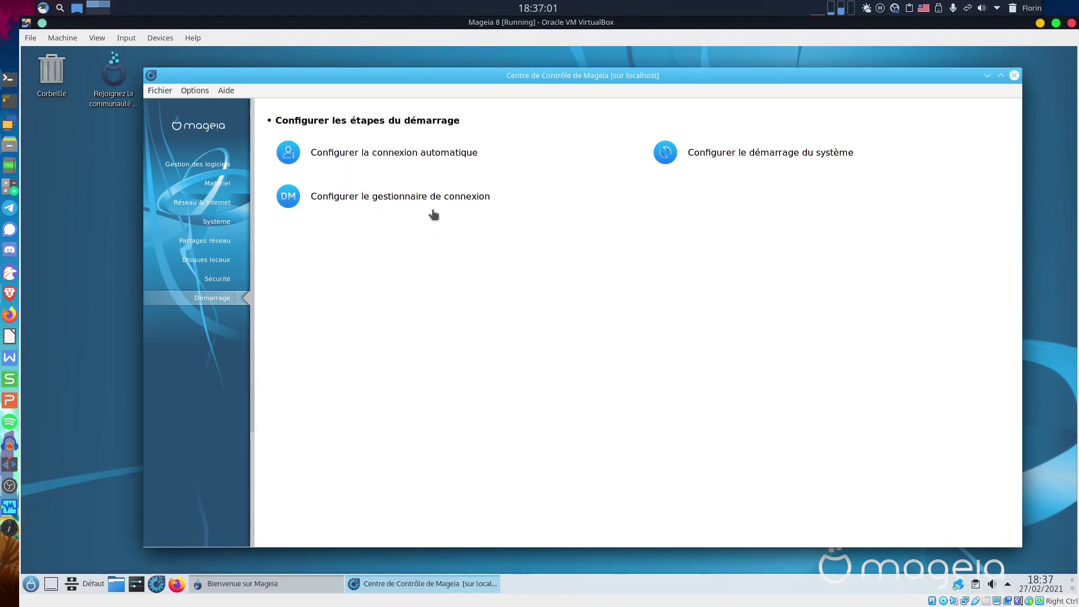
pyautogui.click(751, 153)
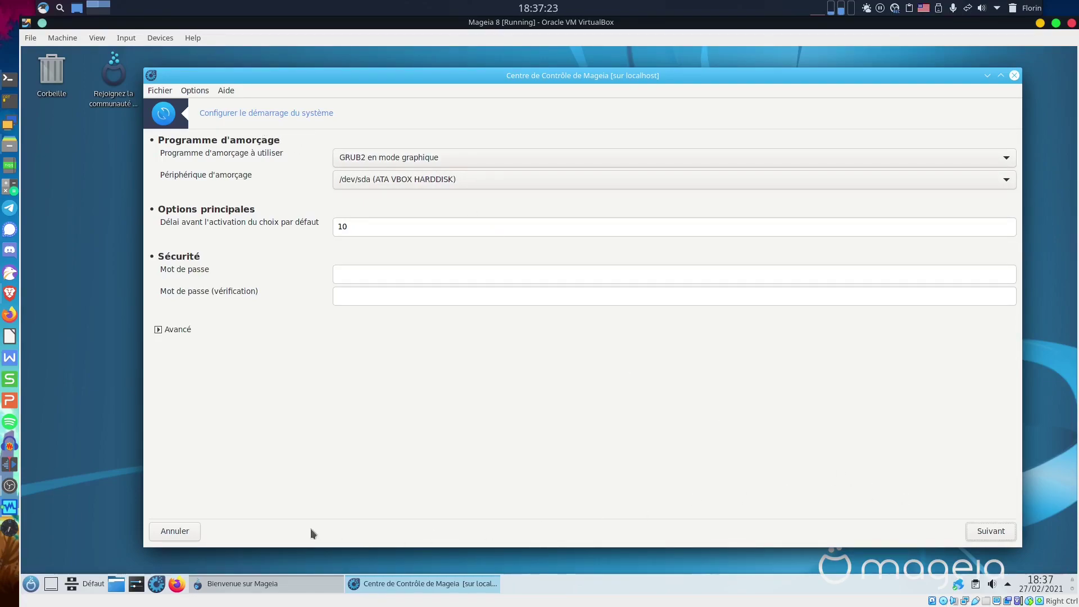
# Cancel the boot loader settings unchanged and close the Control Center window.
pyautogui.click(191, 536)
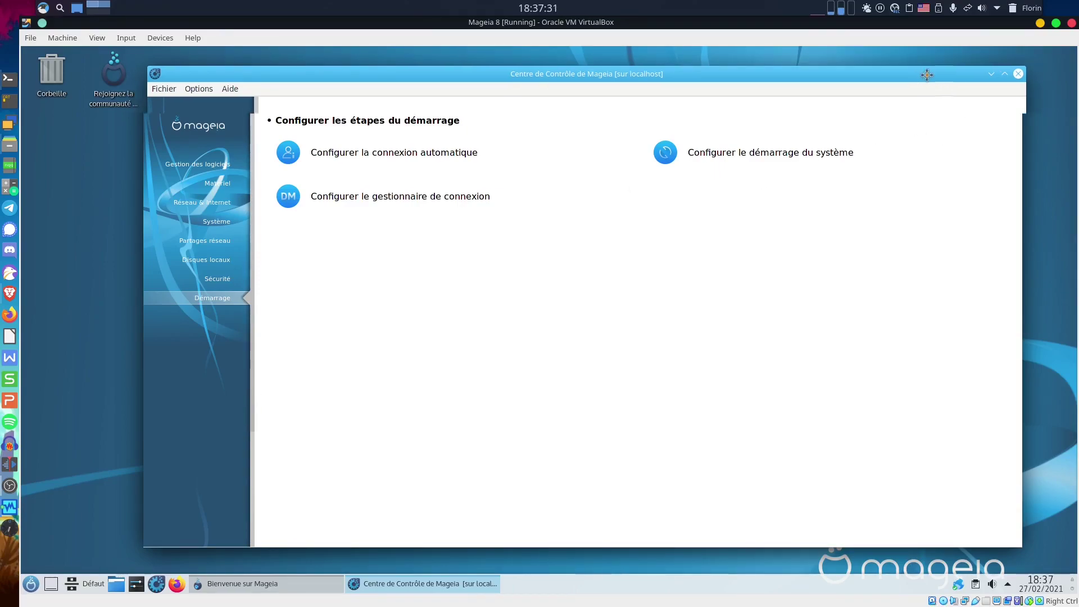
pyautogui.moveTo(919, 79); pyautogui.dragTo(953, 72)
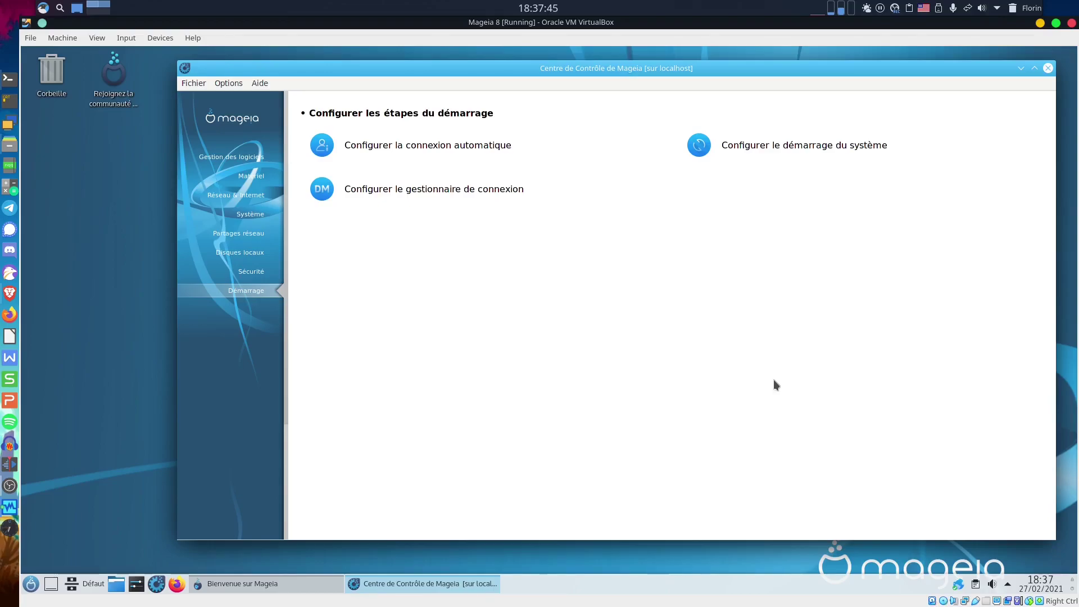
pyautogui.click(1048, 68)
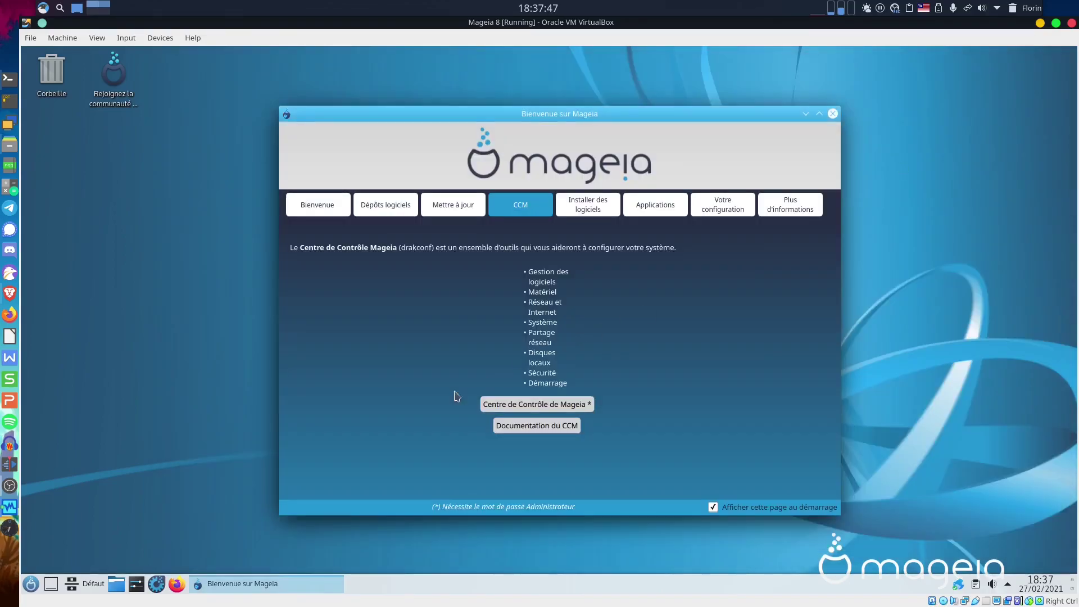
# Launch Configuration du système, move and enlarge its window, and open the Thème global page.
pyautogui.click(135, 587)
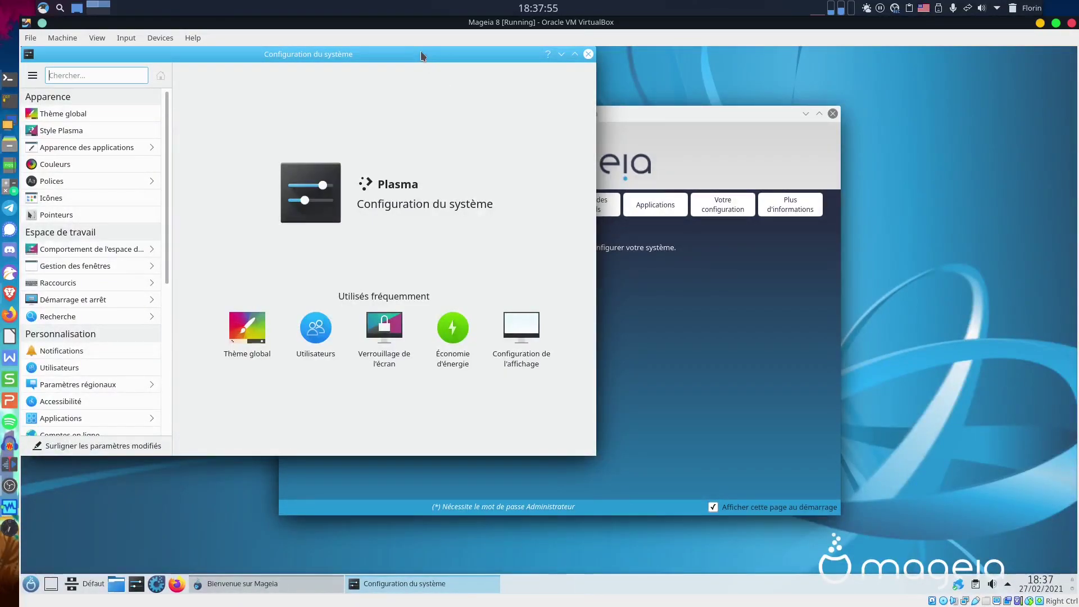
pyautogui.moveTo(422, 55); pyautogui.dragTo(622, 74)
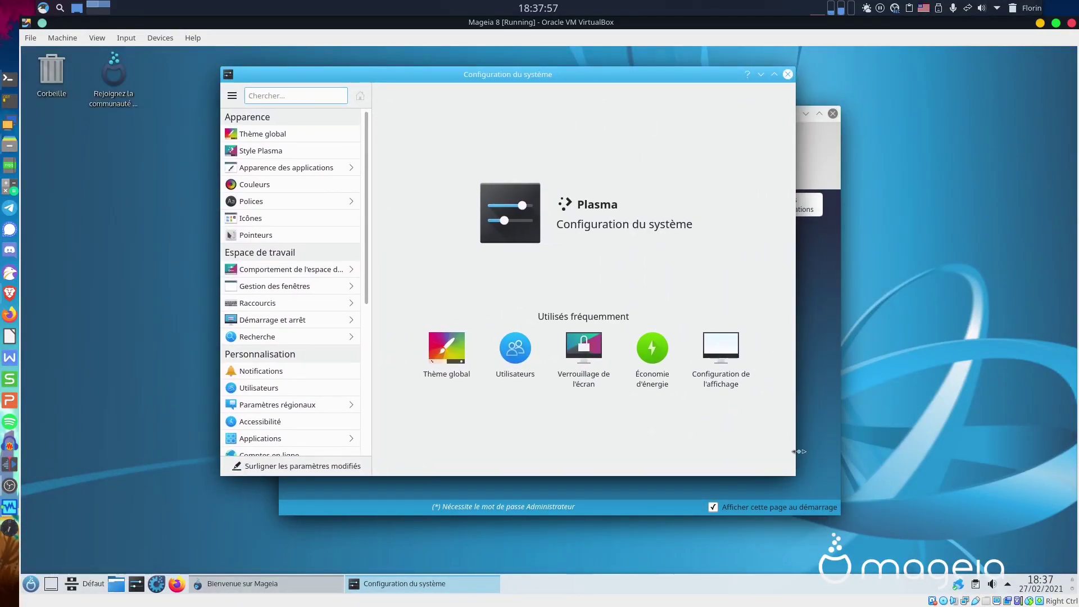
pyautogui.moveTo(794, 479); pyautogui.dragTo(1032, 544)
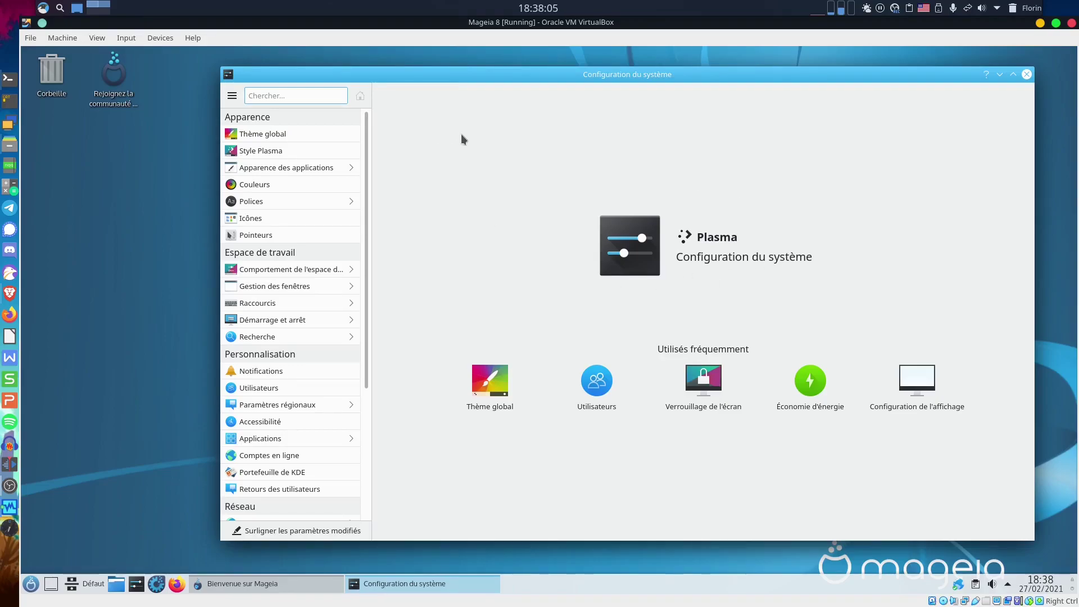
pyautogui.click(295, 134)
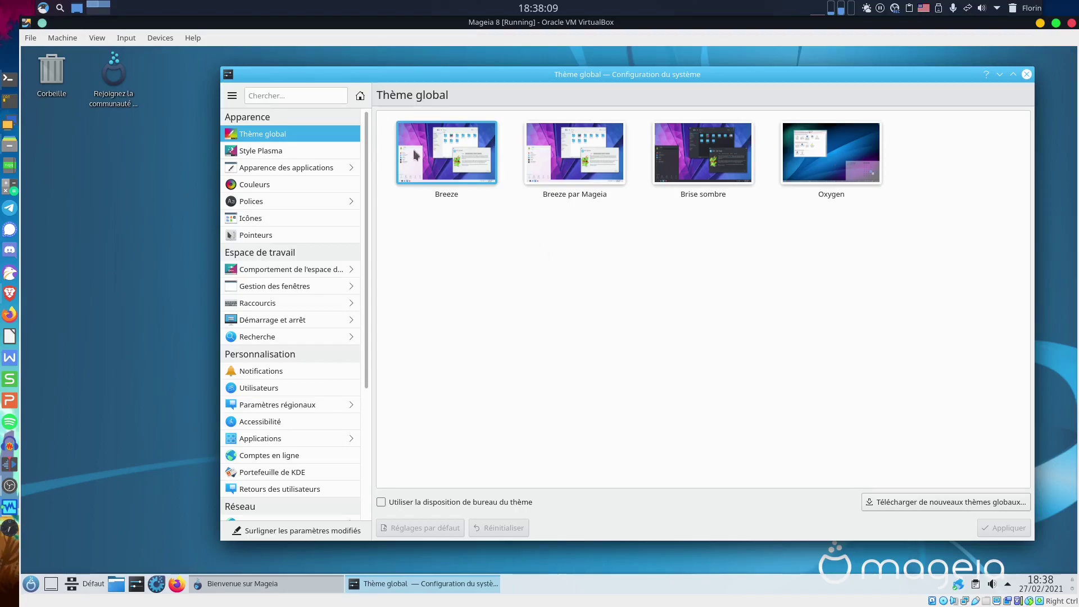
# Apply the dark Brise sombre global theme.
pyautogui.click(702, 170)
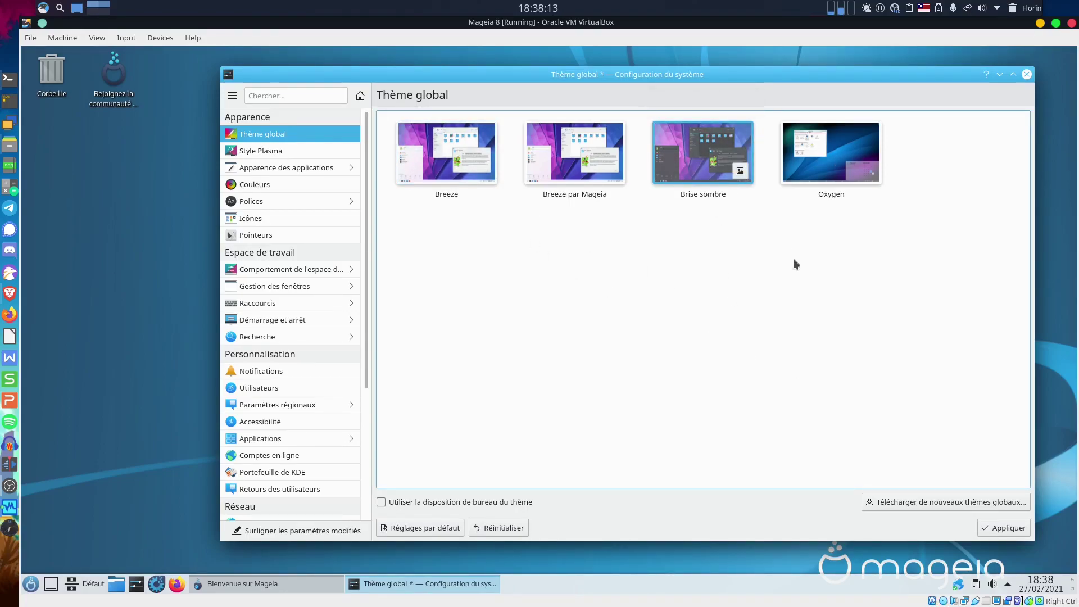
pyautogui.click(1007, 528)
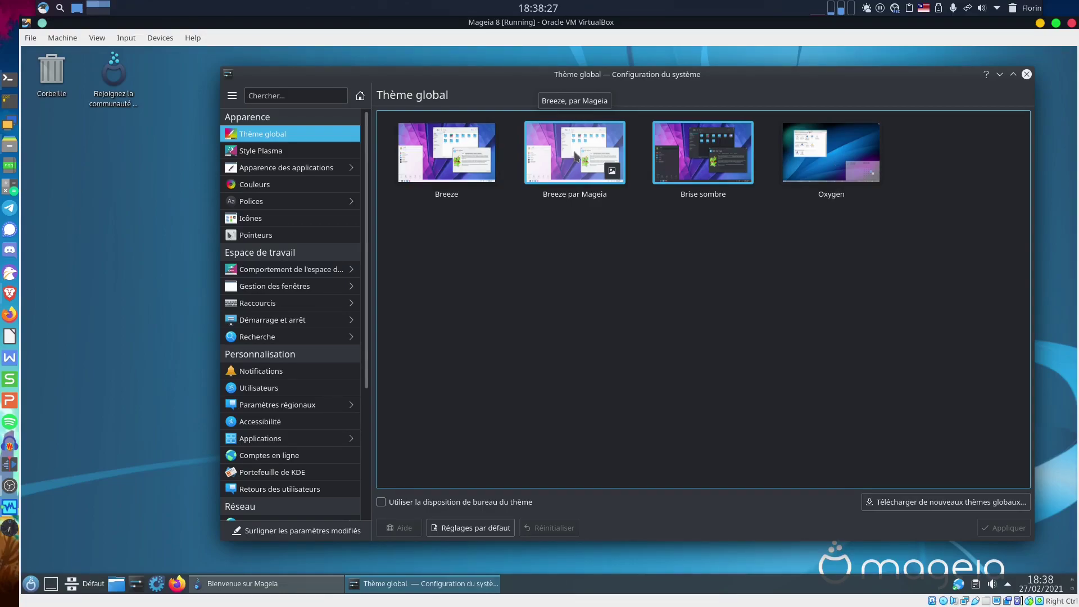
# Restore the Breeze par Mageia global theme and go to the Icônes settings.
pyautogui.click(575, 155)
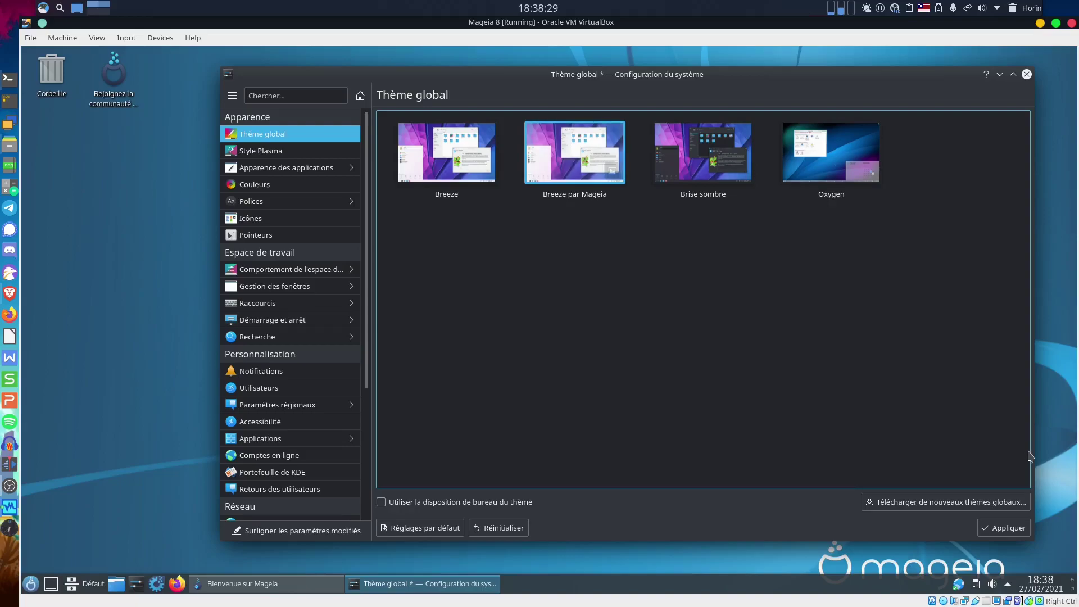
pyautogui.click(1005, 527)
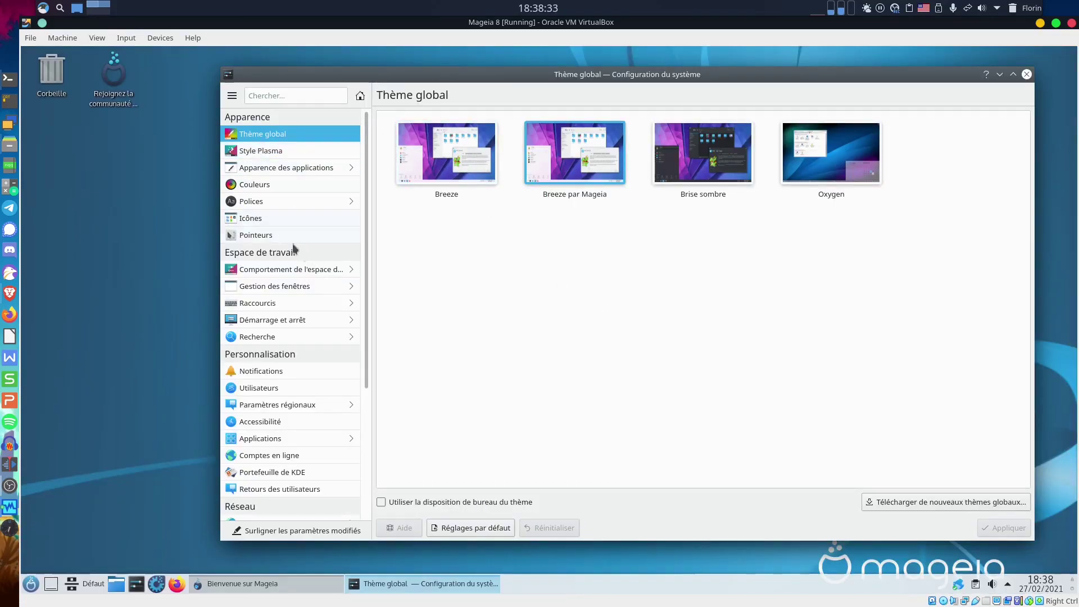
pyautogui.click(257, 218)
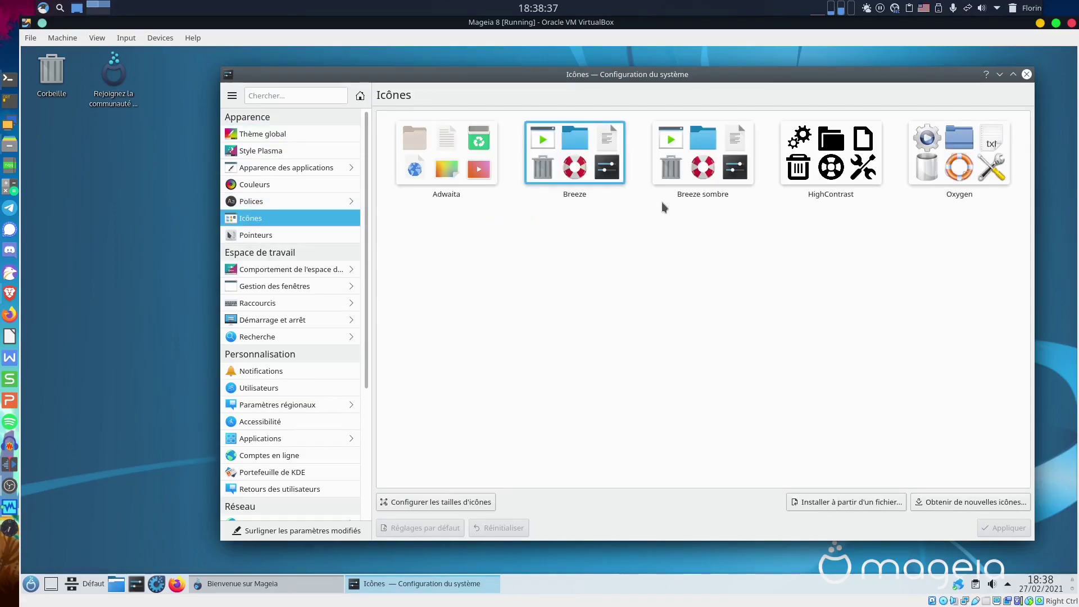
# Apply the Adwaita icon theme and preview it in the application launcher.
pyautogui.click(440, 159)
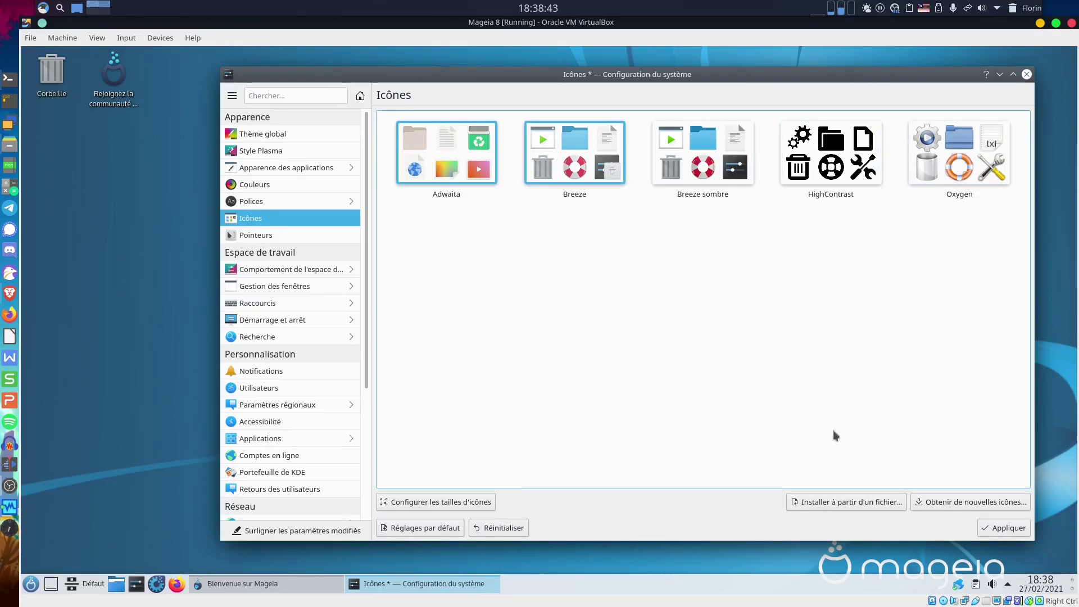
pyautogui.click(1012, 528)
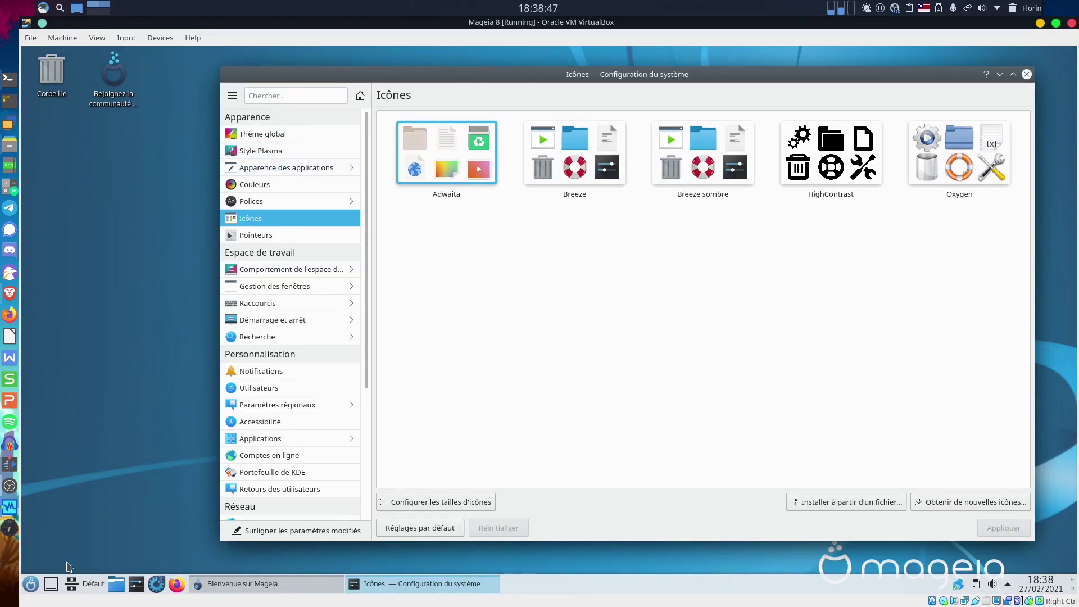
pyautogui.click(31, 583)
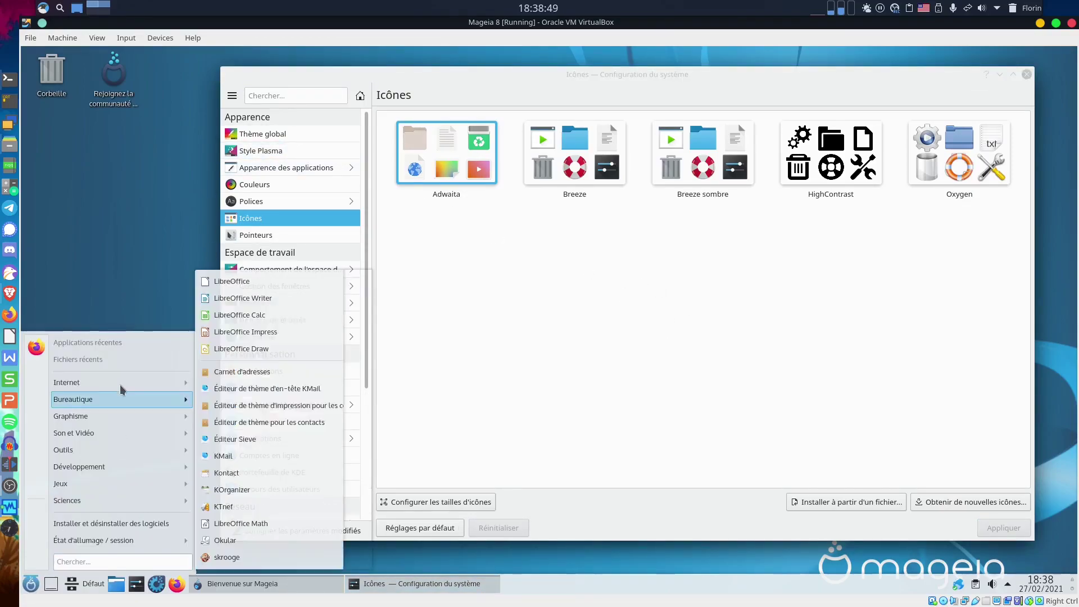
pyautogui.moveTo(56, 398)
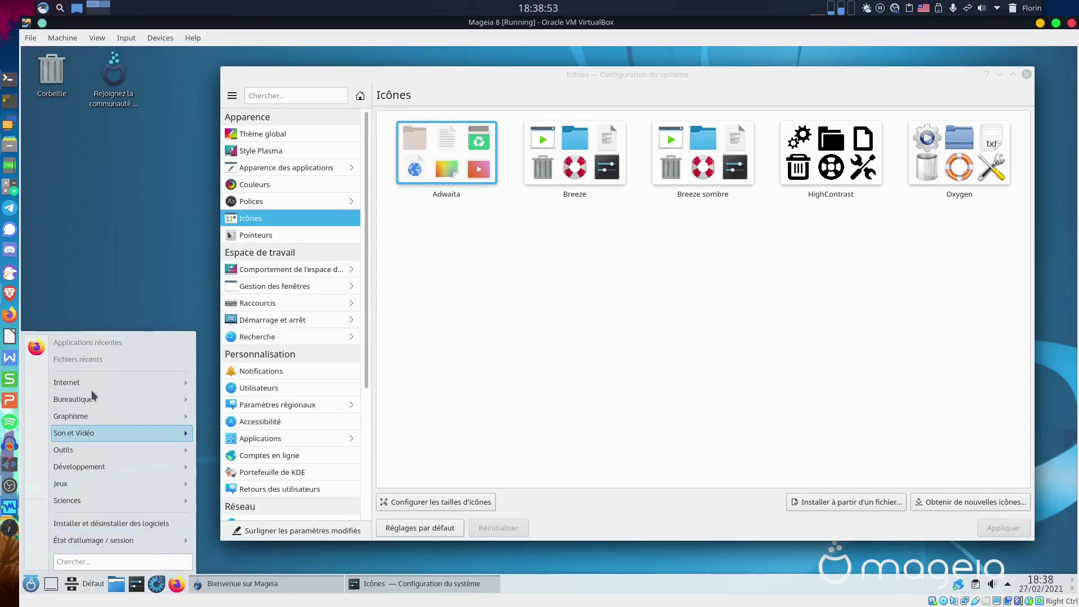
pyautogui.moveTo(97, 390)
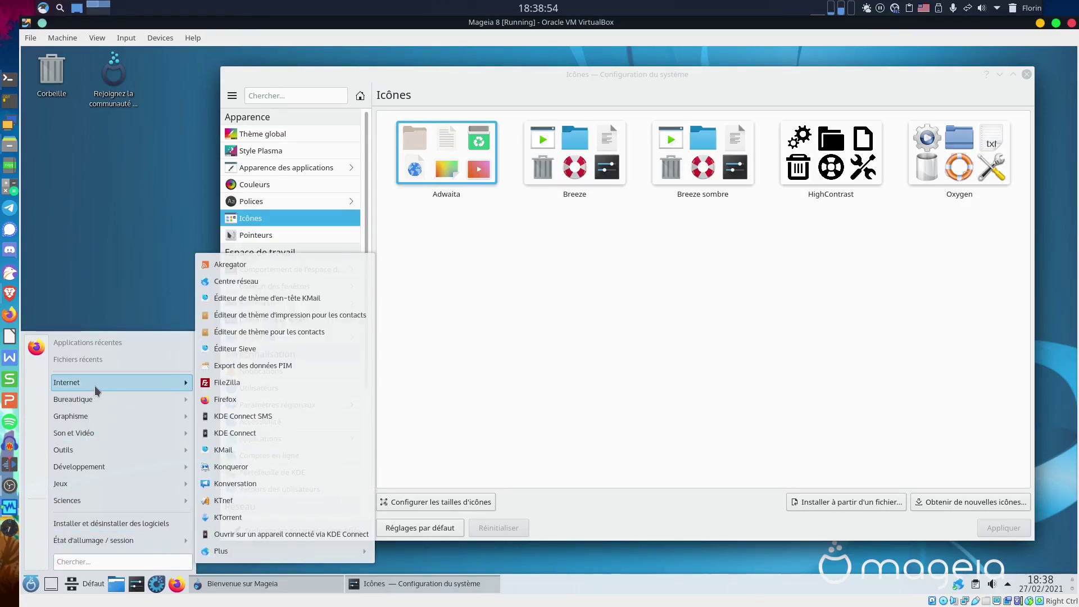
pyautogui.click(570, 163)
# Switch the icons back to Breeze and check the launcher again.
pyautogui.click(570, 163)
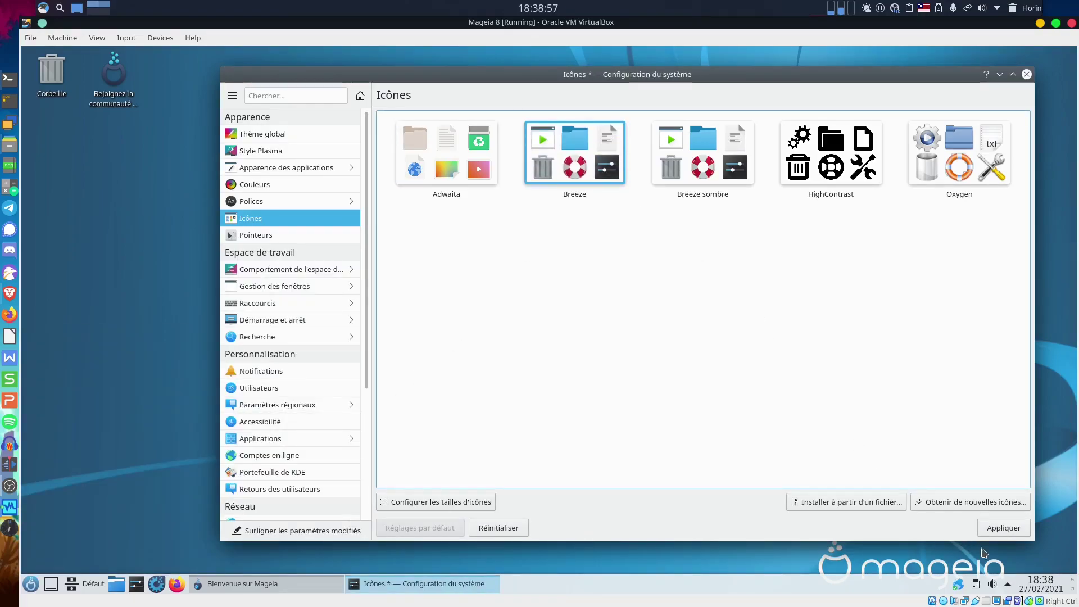
pyautogui.click(1005, 536)
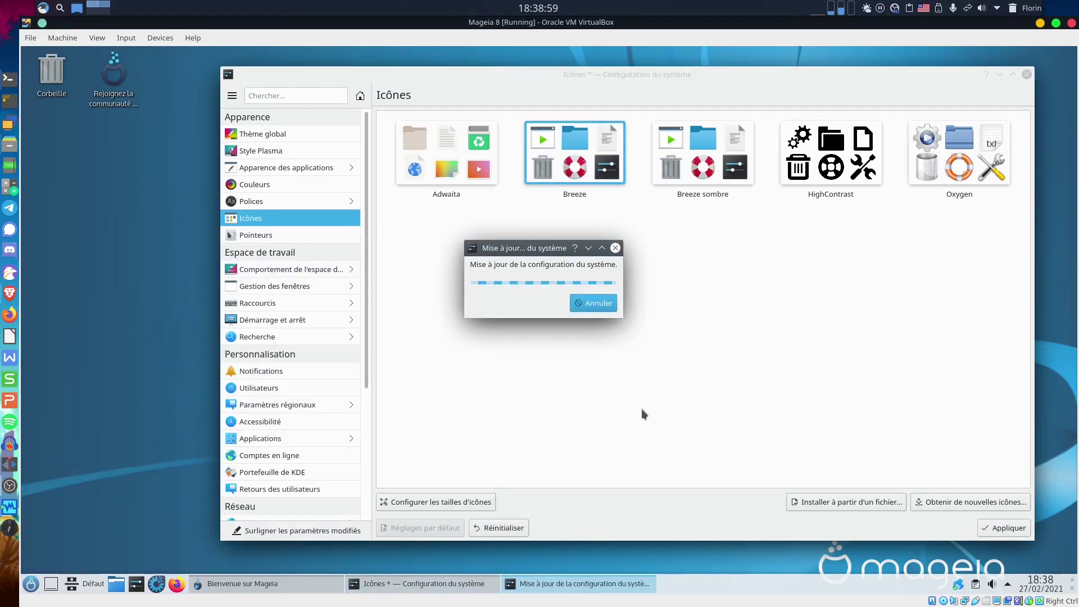
pyautogui.click(24, 583)
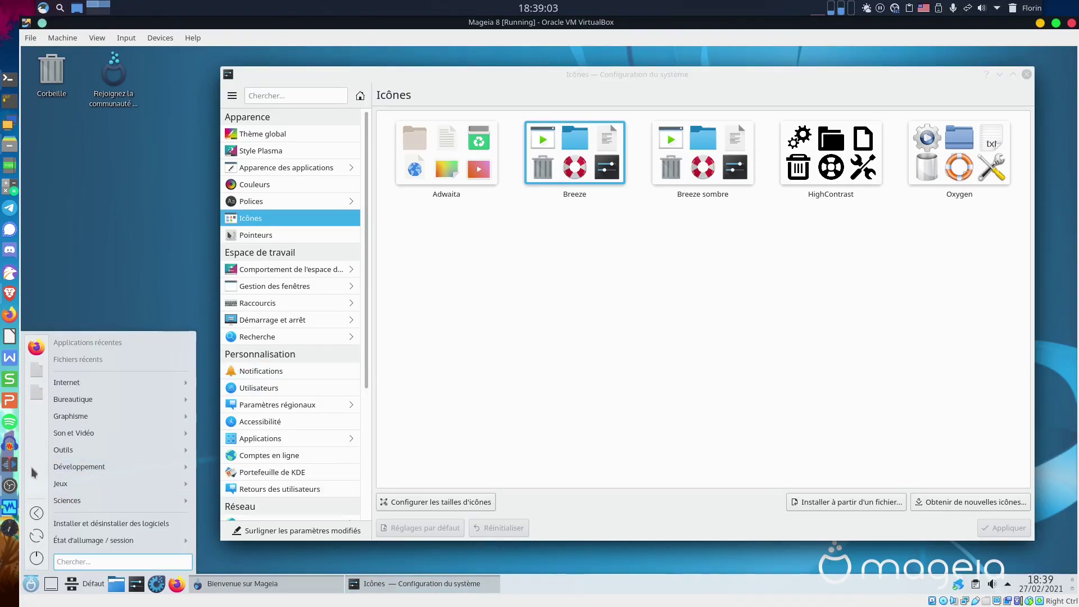
pyautogui.click(652, 311)
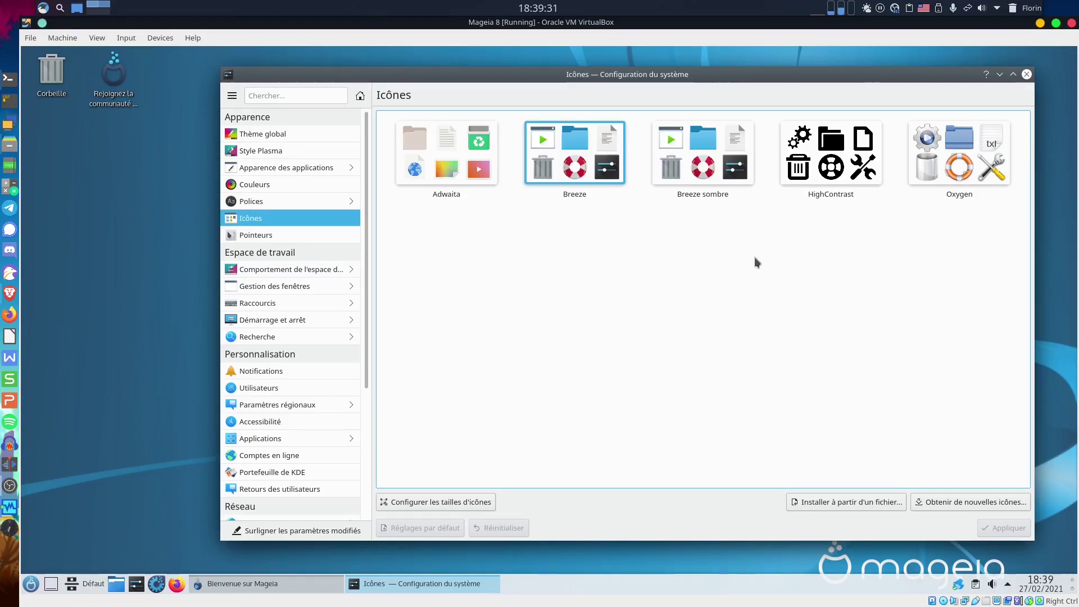
# Close System Settings, then view the Jeux and Internet categories under Installer des logiciels > Applications.
pyautogui.click(1027, 75)
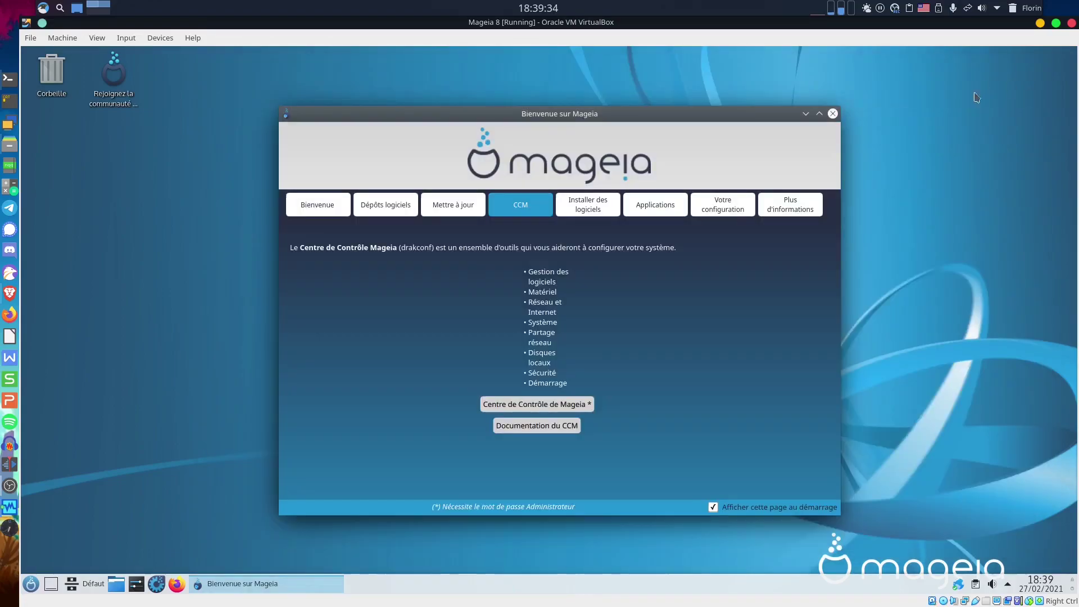
pyautogui.click(587, 208)
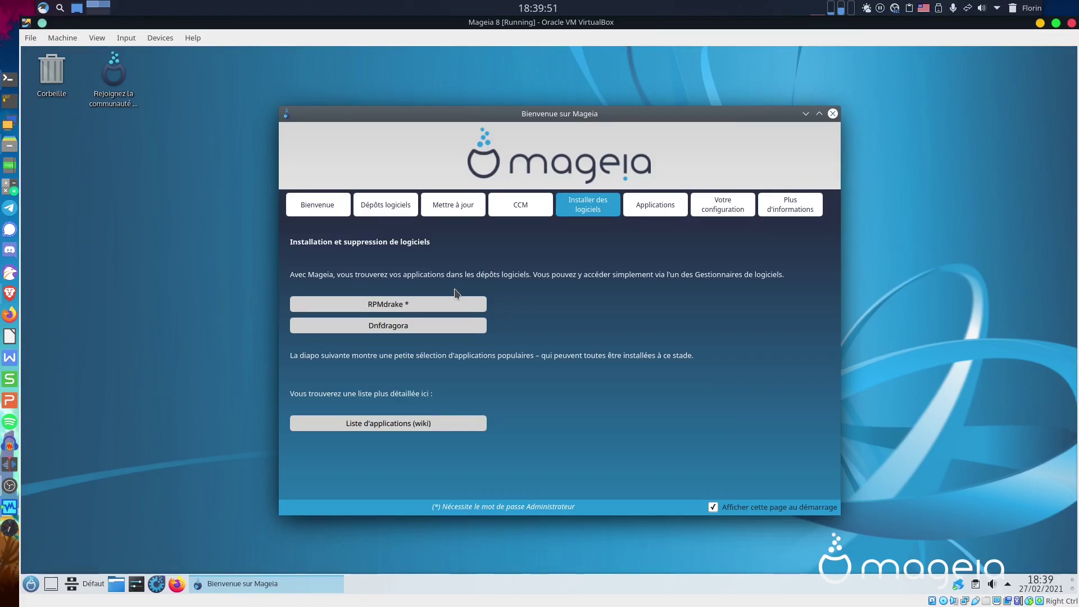
pyautogui.click(650, 212)
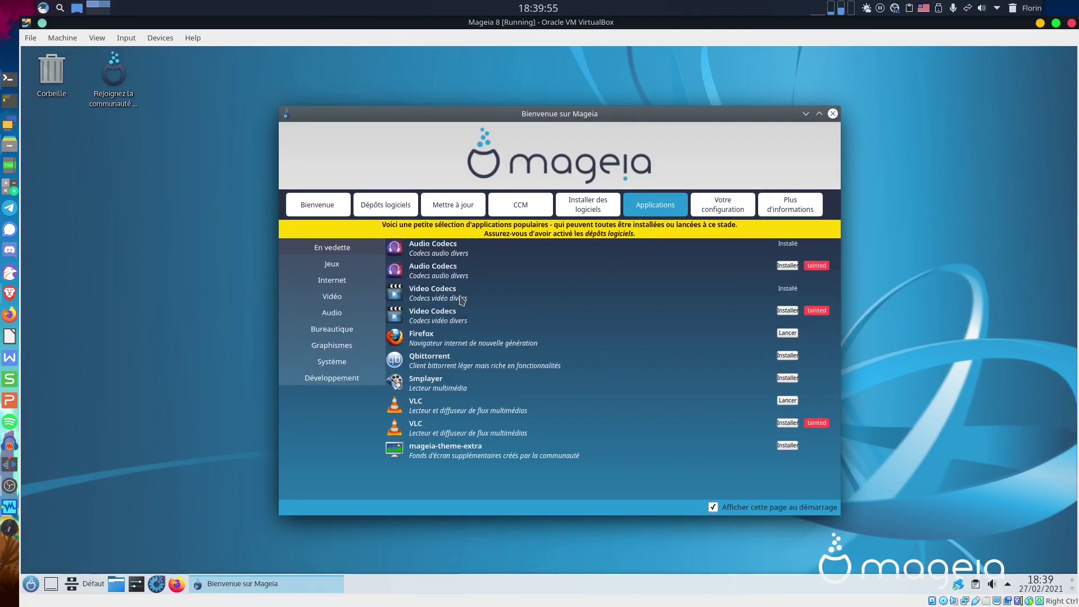
pyautogui.click(335, 270)
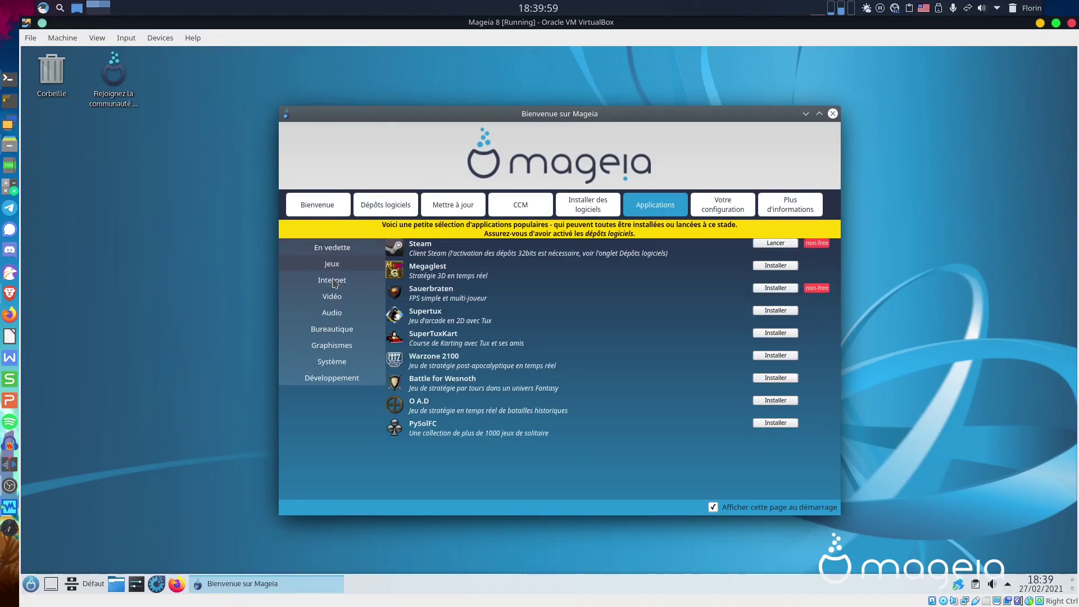
pyautogui.click(335, 281)
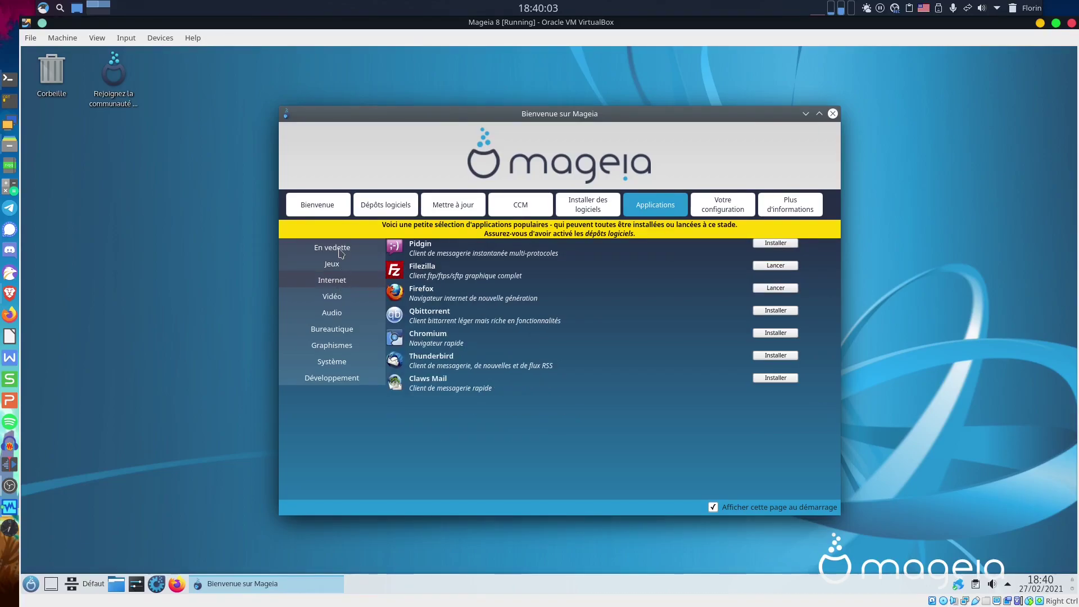
# Attempt the tainted Audio Codecs install from En vedette, dismiss the warning, then open Dépôts logiciels.
pyautogui.click(340, 249)
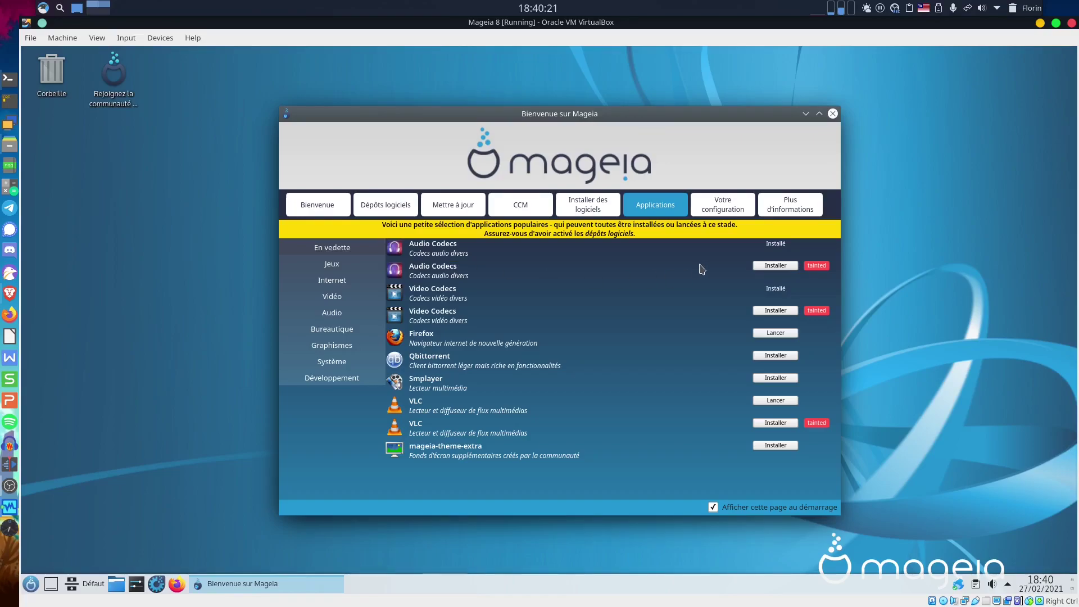
pyautogui.click(777, 266)
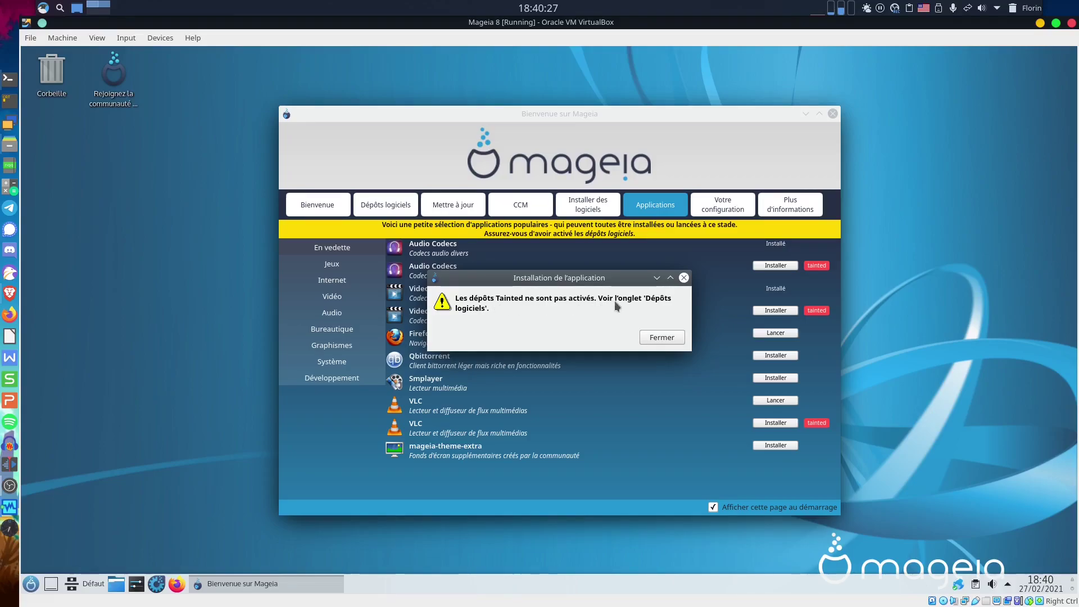
pyautogui.click(662, 338)
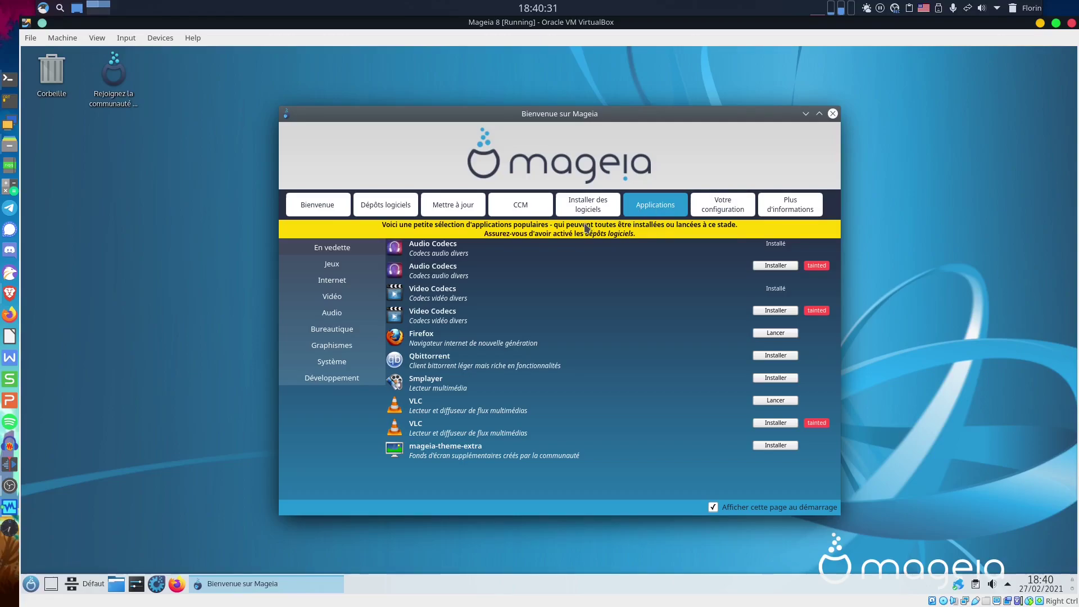
pyautogui.click(395, 209)
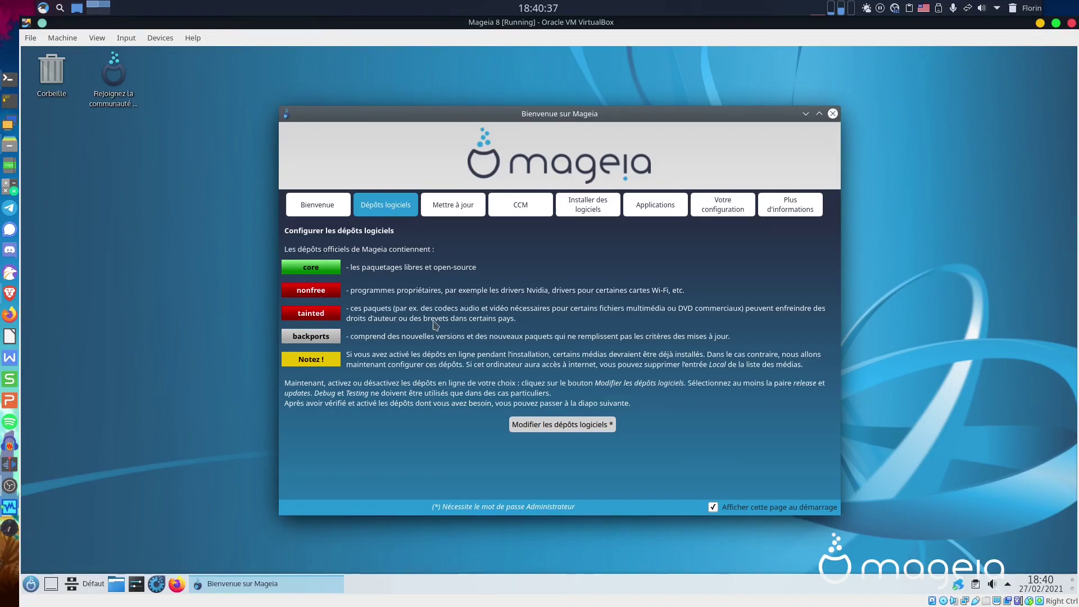
pyautogui.click(565, 430)
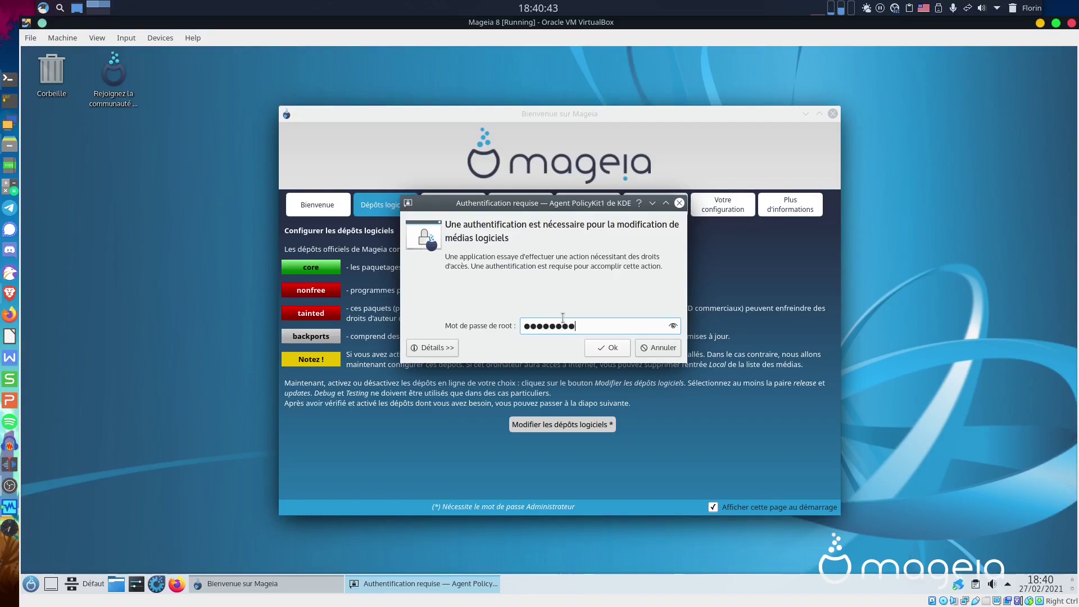
pyautogui.press('Return')
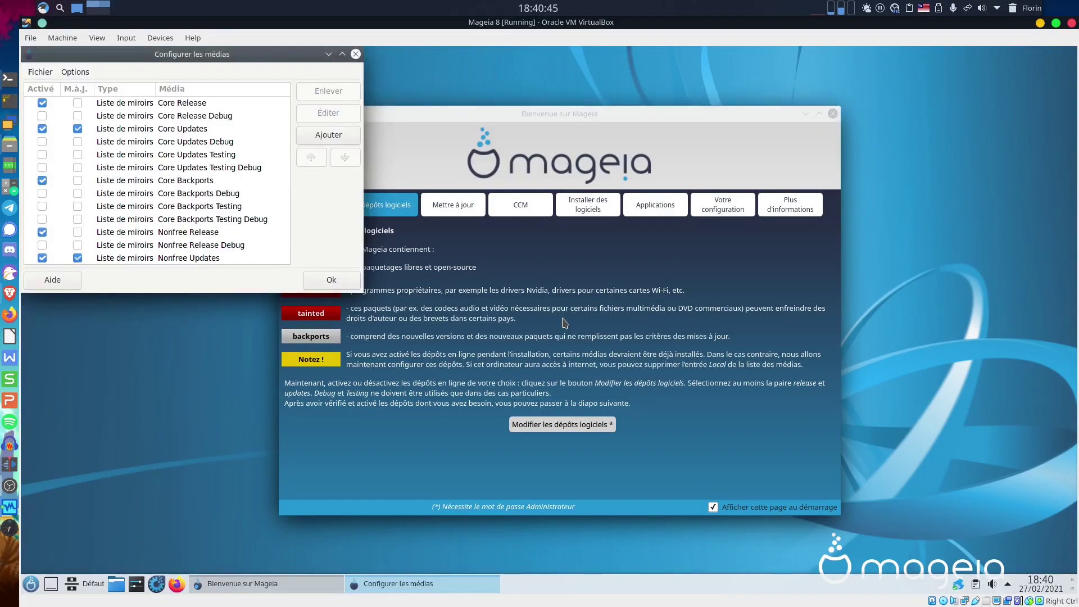
pyautogui.moveTo(284, 56); pyautogui.dragTo(454, 92)
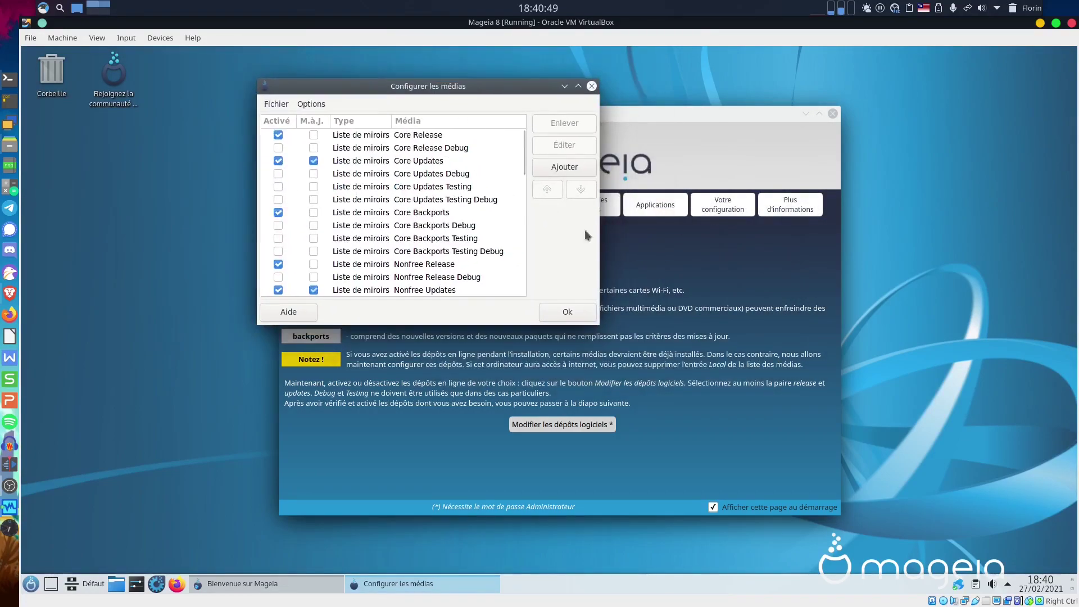
pyautogui.moveTo(595, 328); pyautogui.dragTo(937, 550)
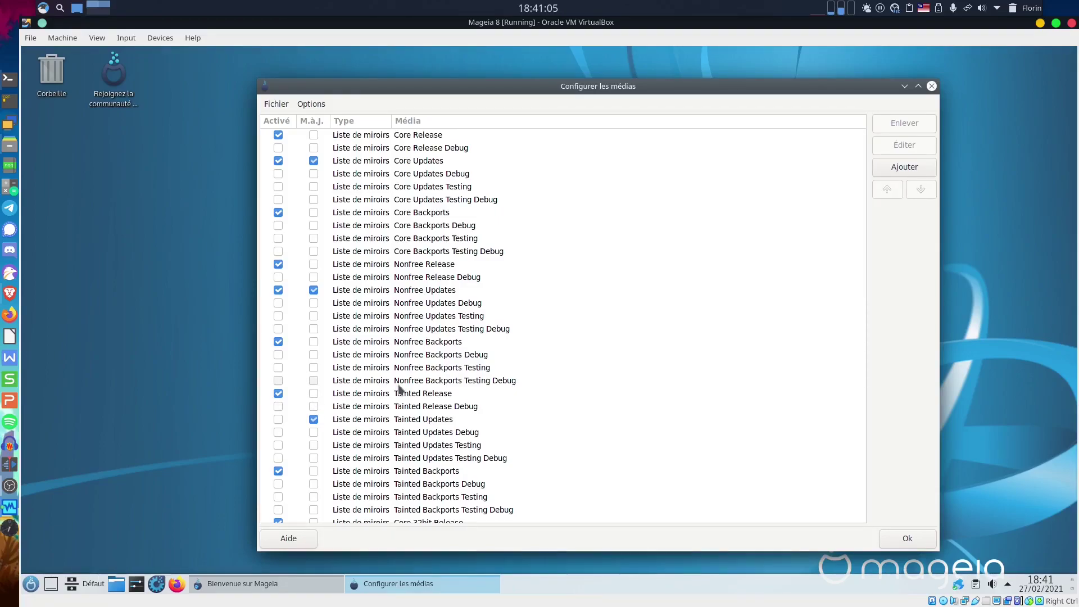
pyautogui.click(906, 536)
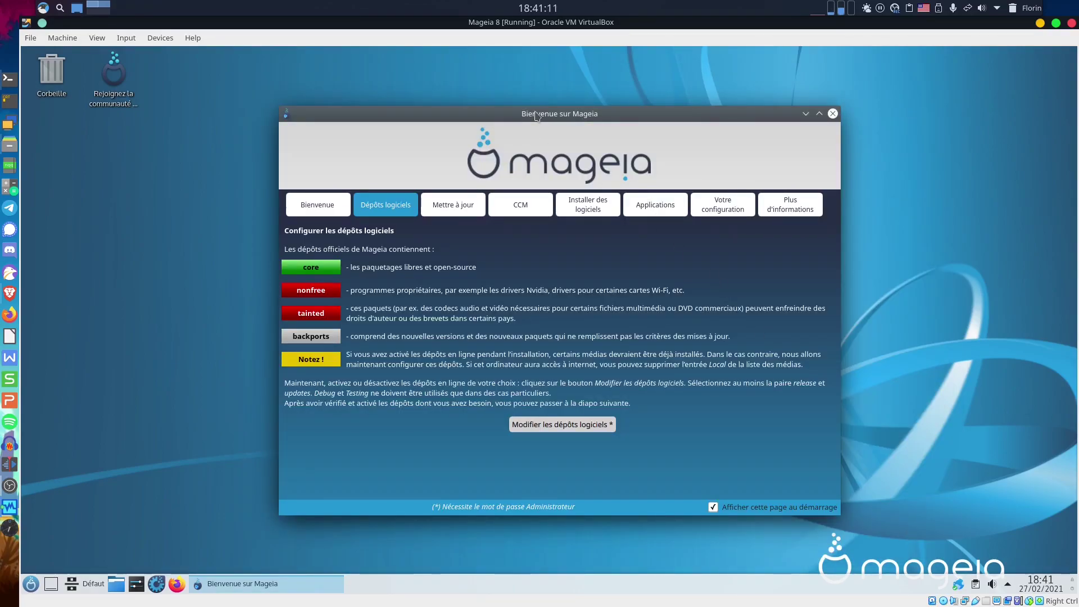
pyautogui.moveTo(537, 115); pyautogui.dragTo(540, 117)
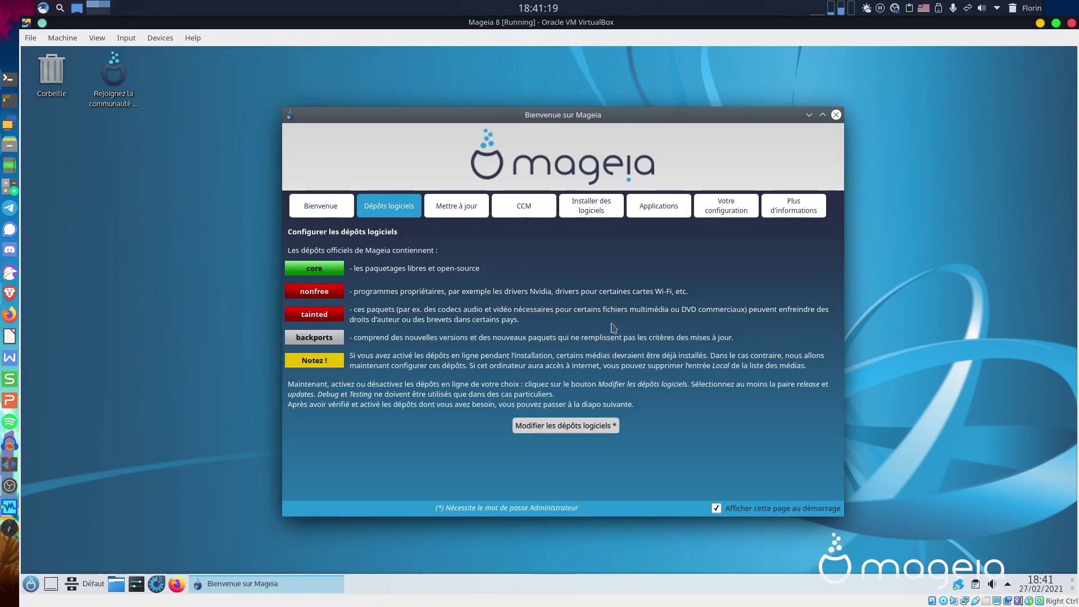
# Close Bienvenue sur Mageia and relaunch it from the launcher's Outils category.
pyautogui.click(33, 584)
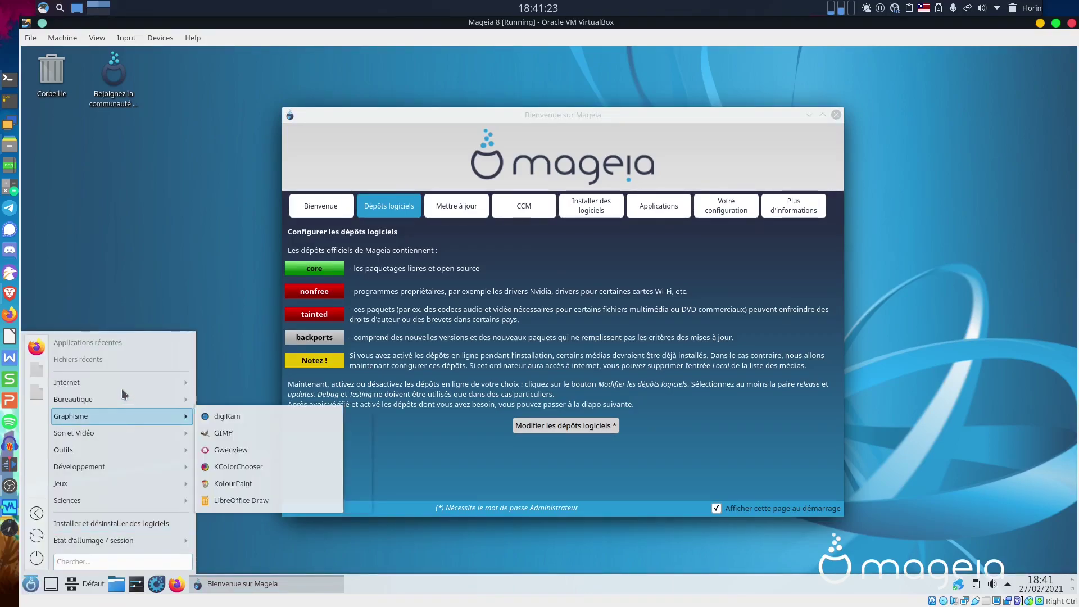
pyautogui.moveTo(116, 379)
pyautogui.moveTo(113, 488)
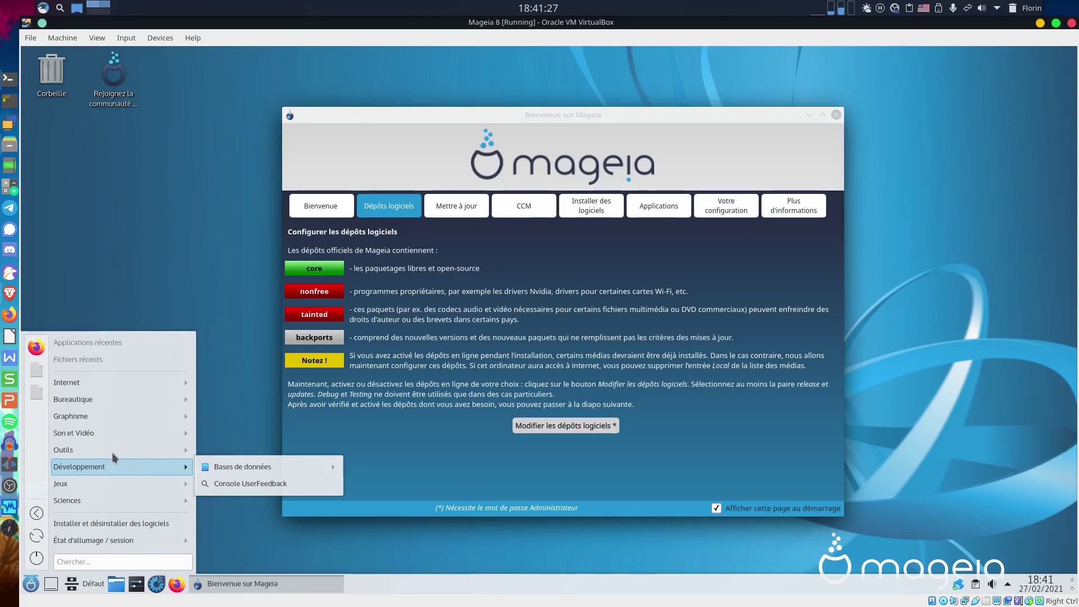
pyautogui.moveTo(112, 451)
pyautogui.moveTo(264, 281)
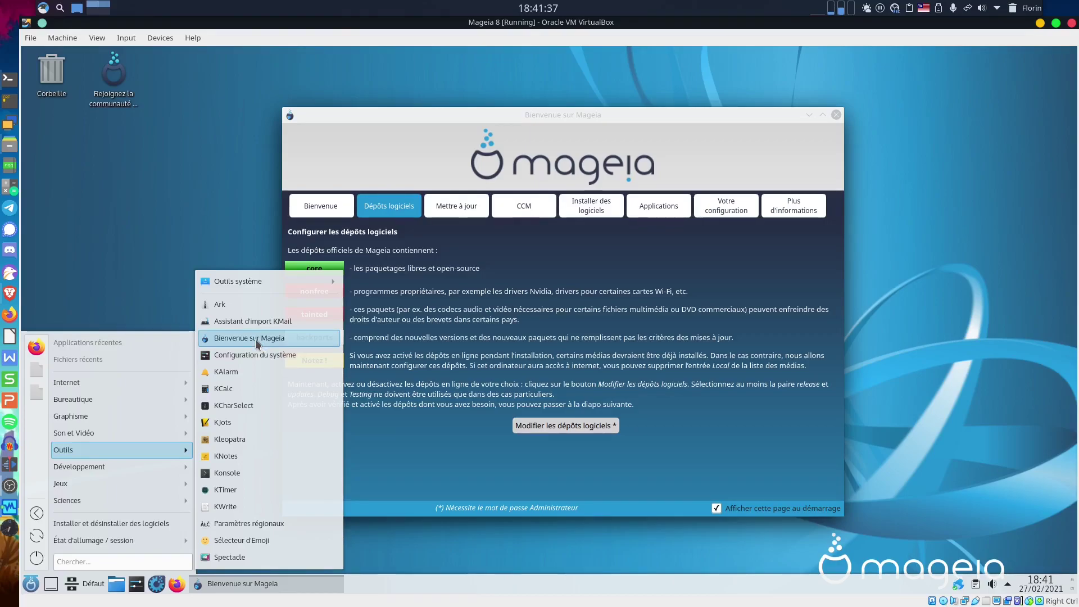
pyautogui.click(836, 114)
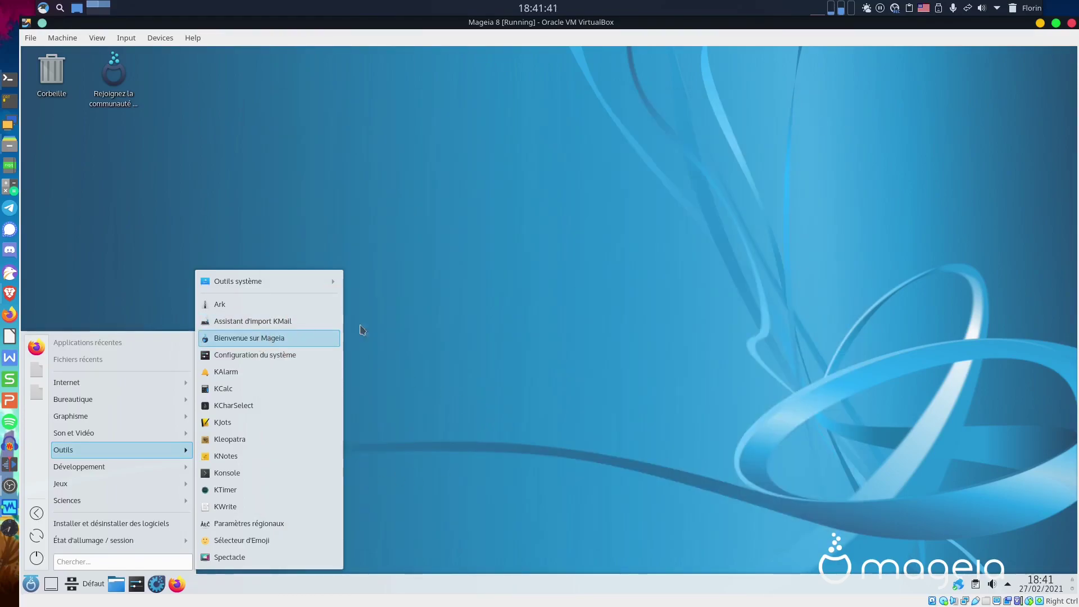
pyautogui.click(315, 337)
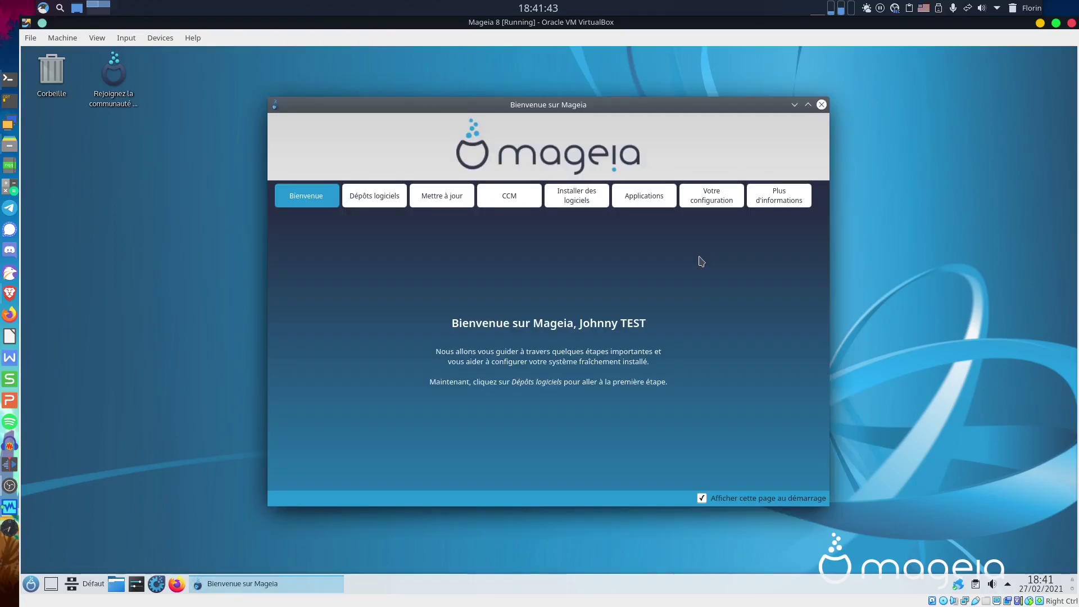
# Try installing the tainted Audio and Video Codecs, dismissing each warning, then open Dépôts logiciels.
pyautogui.click(655, 201)
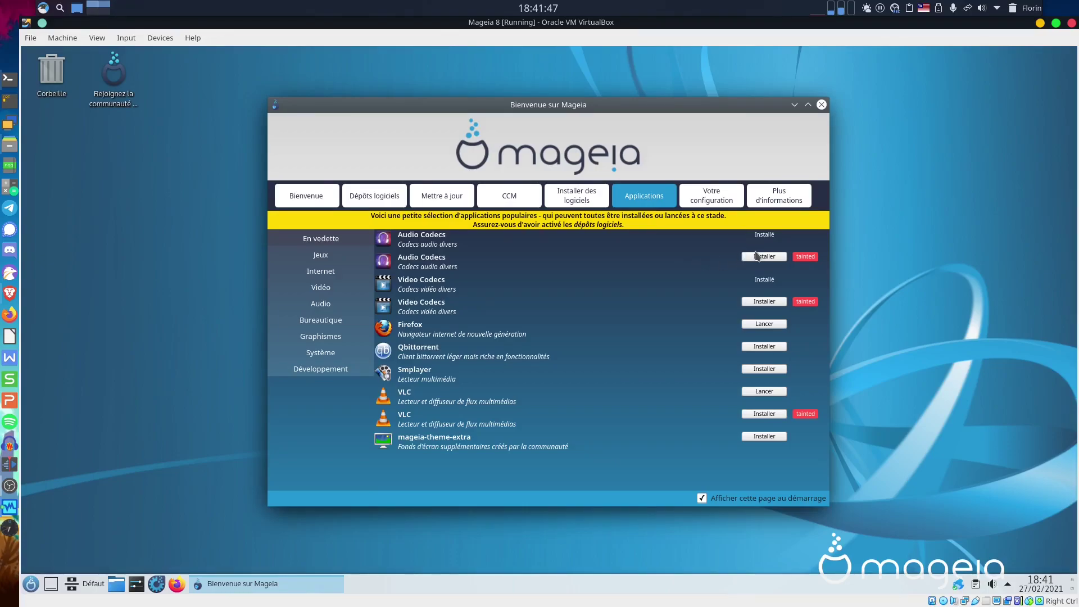
pyautogui.click(757, 258)
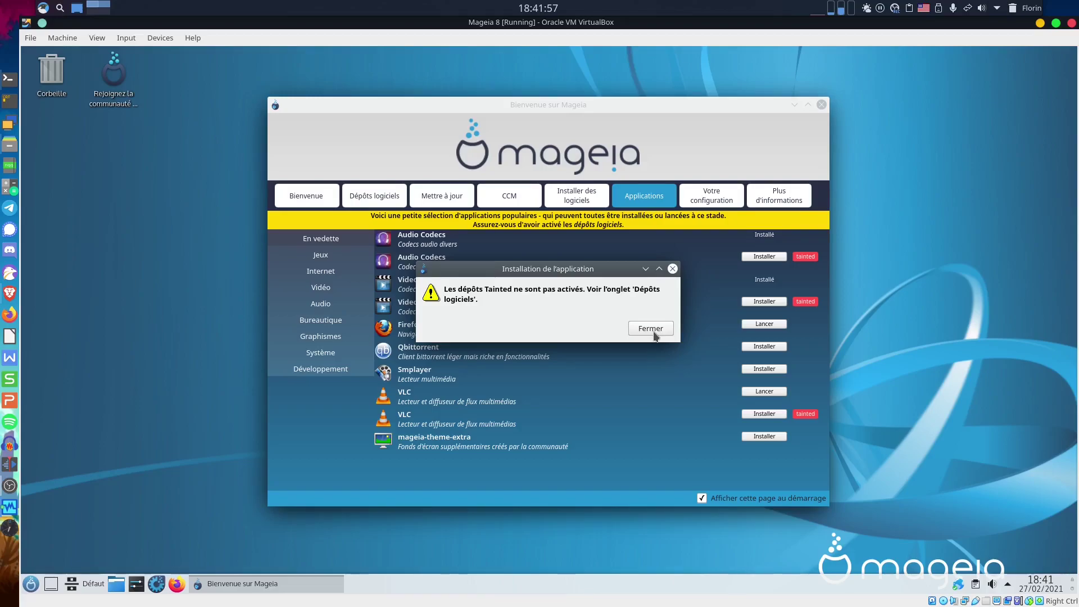
pyautogui.click(652, 329)
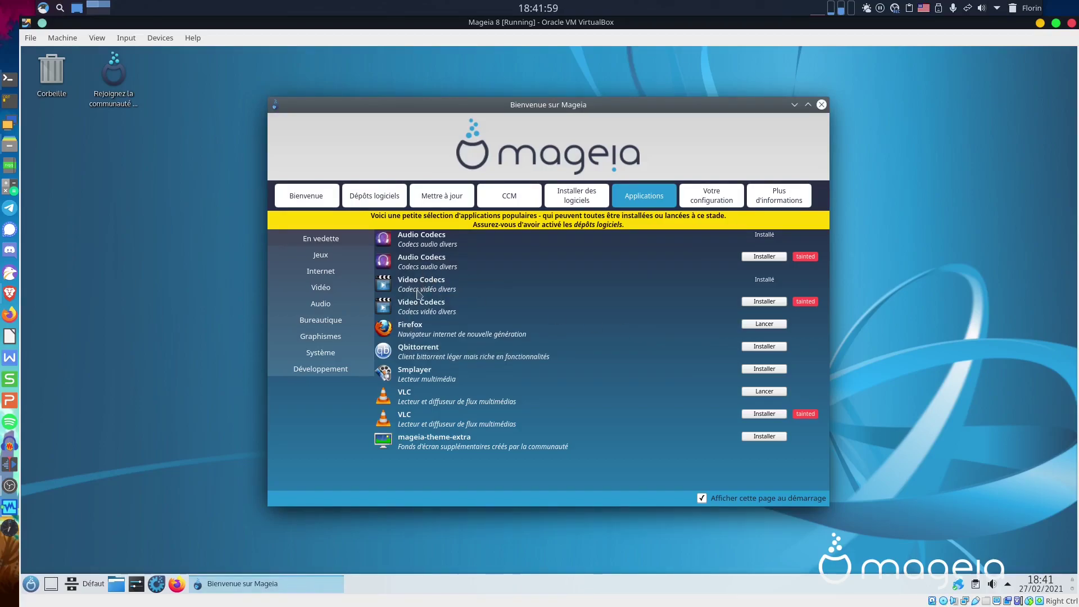
pyautogui.click(760, 302)
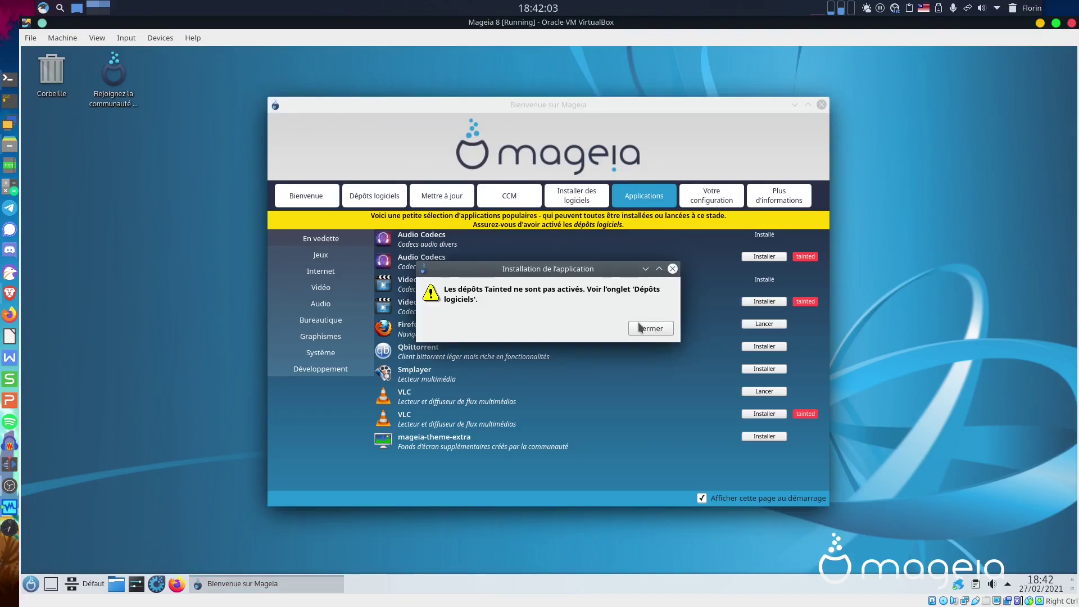
pyautogui.click(639, 327)
pyautogui.click(363, 197)
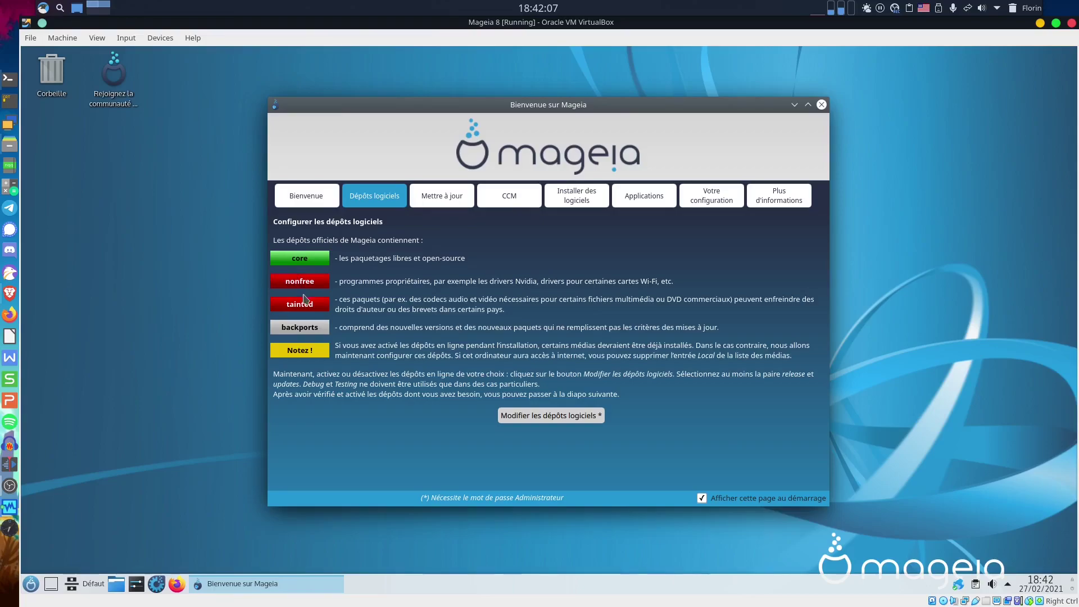
# Start Modifier les dépôts logiciels and authenticate with the root password.
pyautogui.click(564, 419)
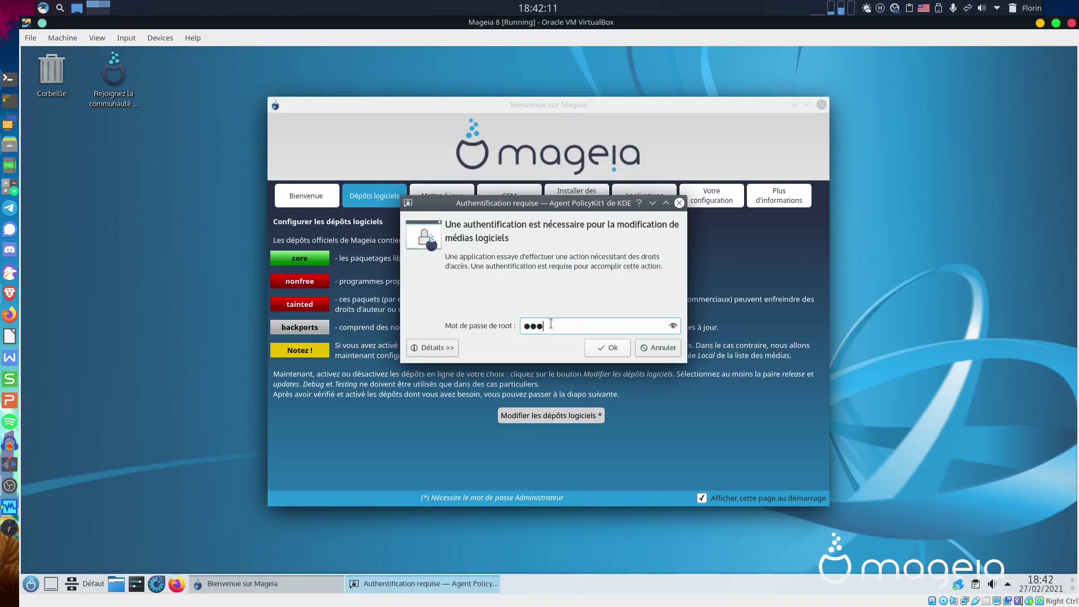
pyautogui.write('•••••••••')
pyautogui.press('Return')
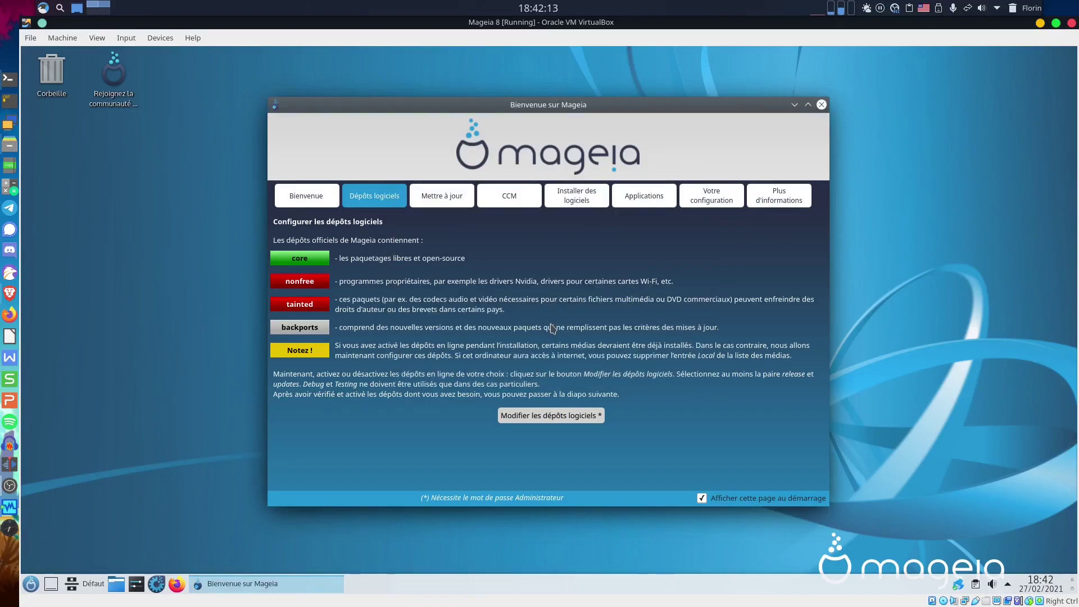
# Move and enlarge Configurer les médias to list all media, then select Tainted Release.
pyautogui.moveTo(798, 325); pyautogui.dragTo(272, 83)
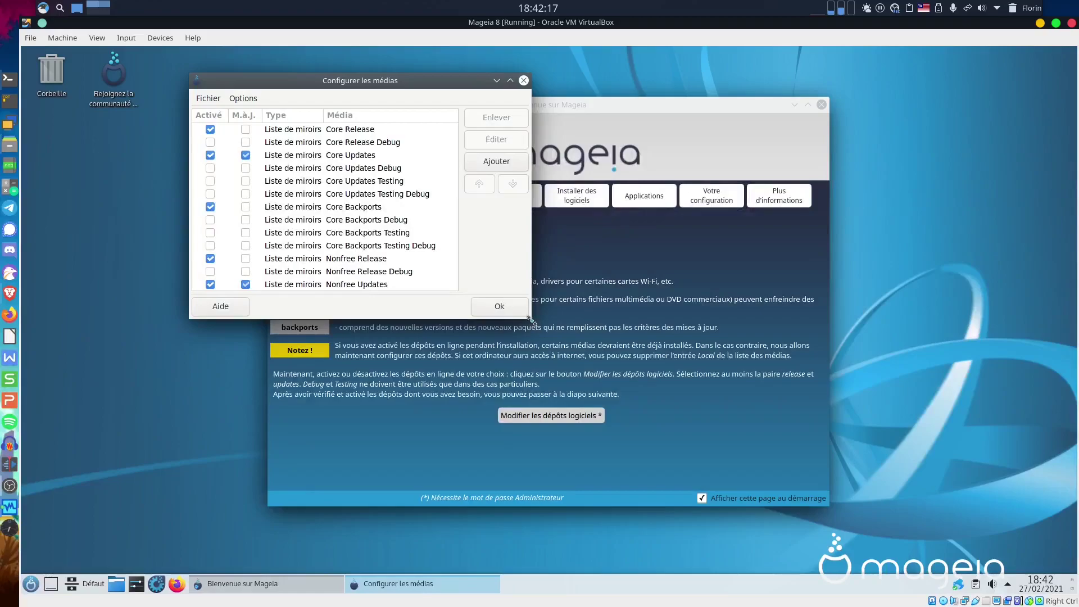
pyautogui.moveTo(529, 318); pyautogui.dragTo(849, 528)
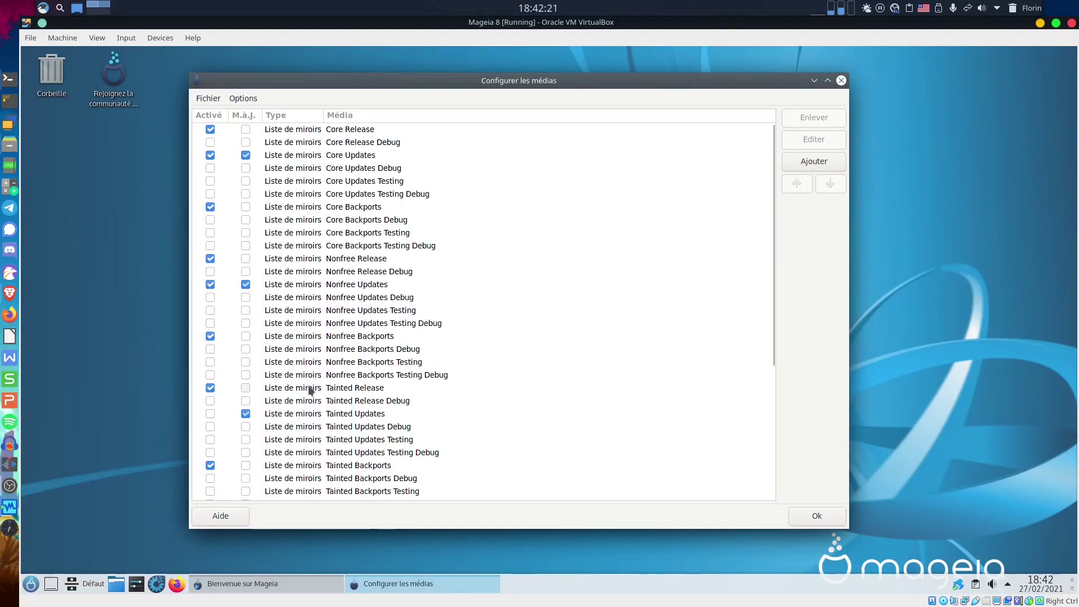
pyautogui.click(246, 391)
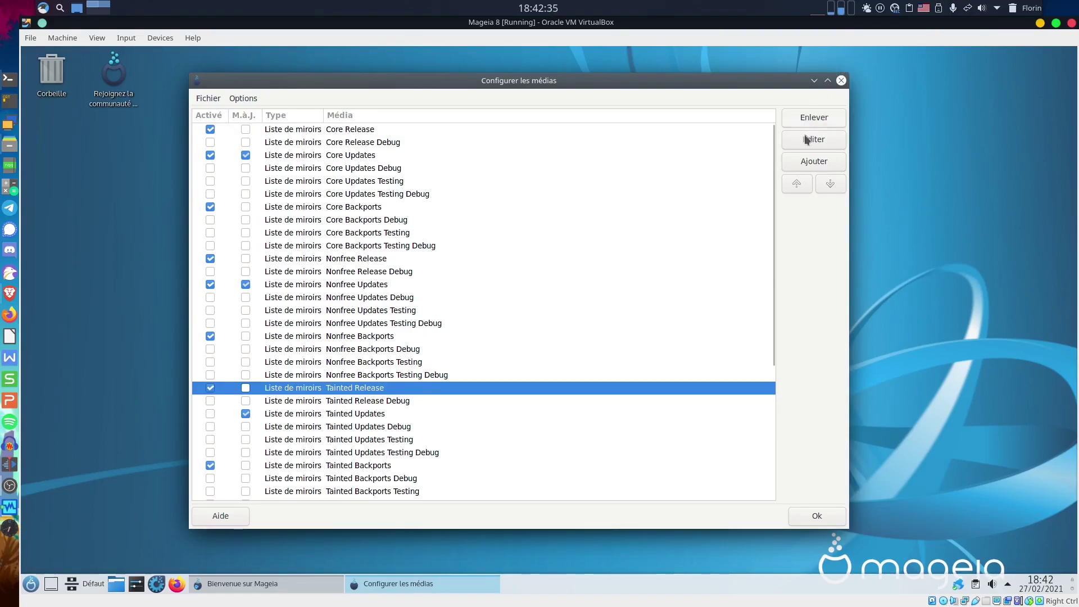
# Update all software media via Fichier > Mettre à jour with every medium selected.
pyautogui.click(244, 100)
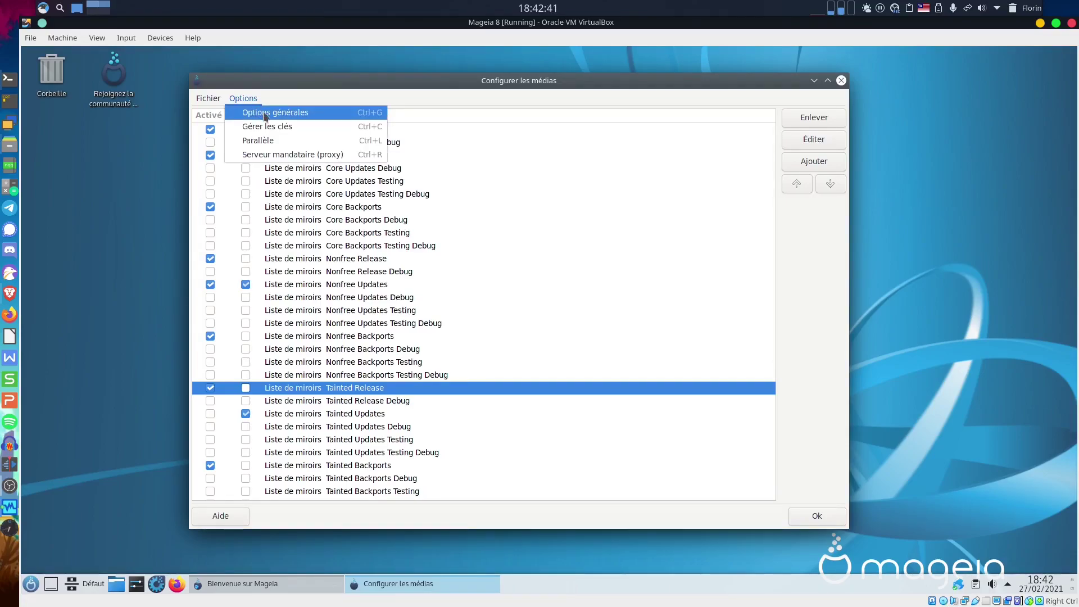
pyautogui.moveTo(212, 103)
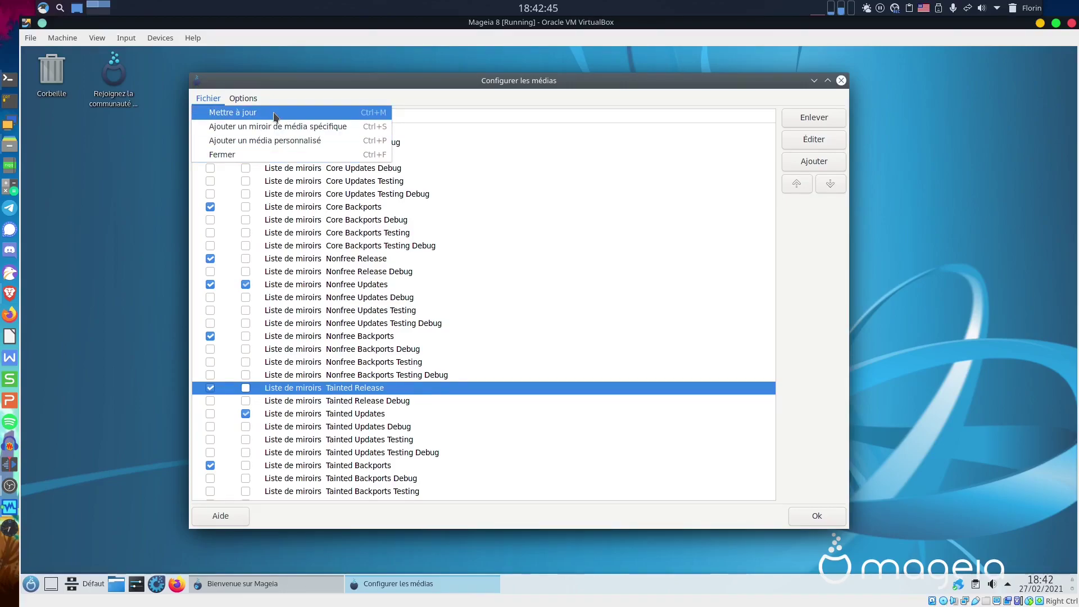
pyautogui.click(274, 114)
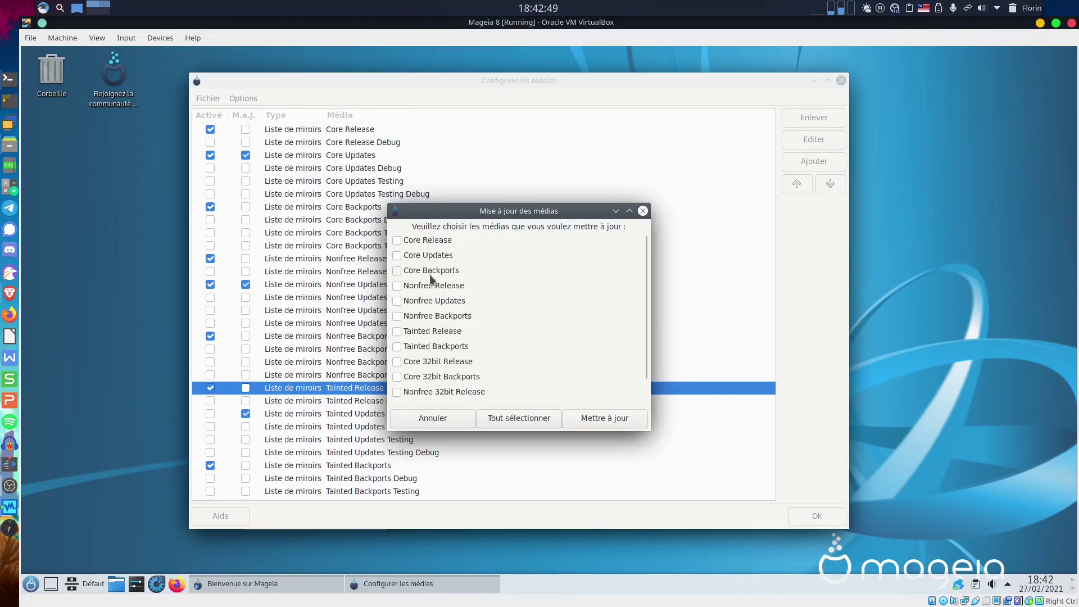
pyautogui.click(525, 422)
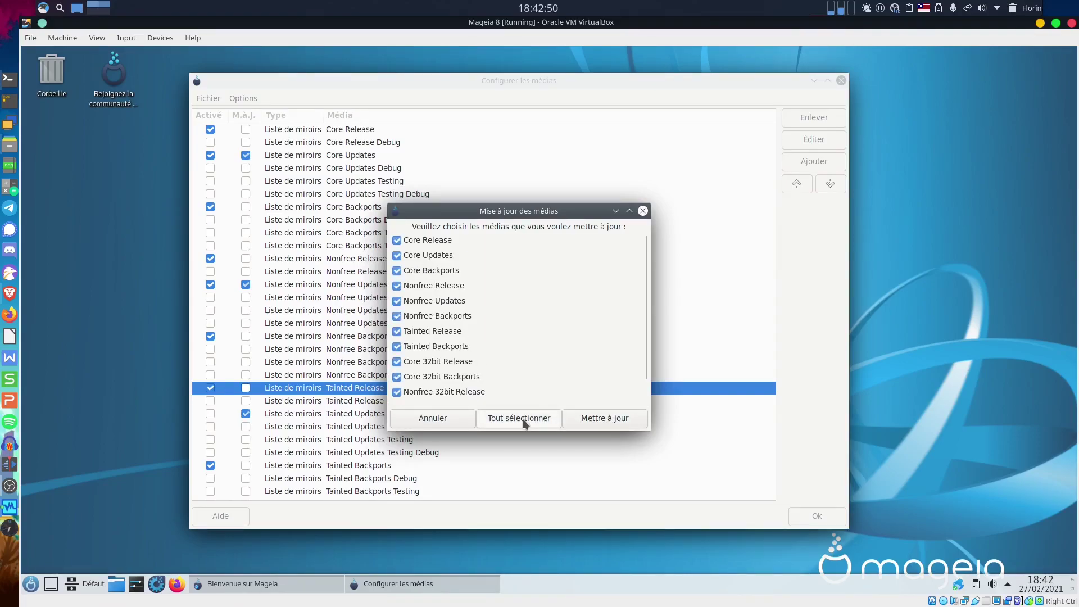
pyautogui.click(615, 423)
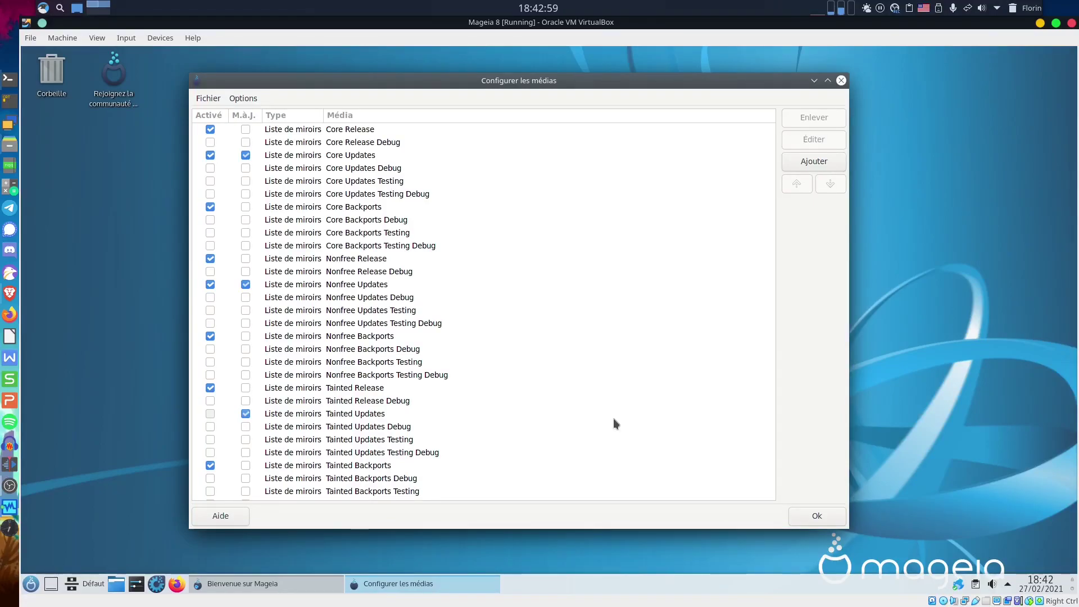
# Close the media configuration and retry installing the tainted Audio Codecs from the featured list.
pyautogui.click(813, 515)
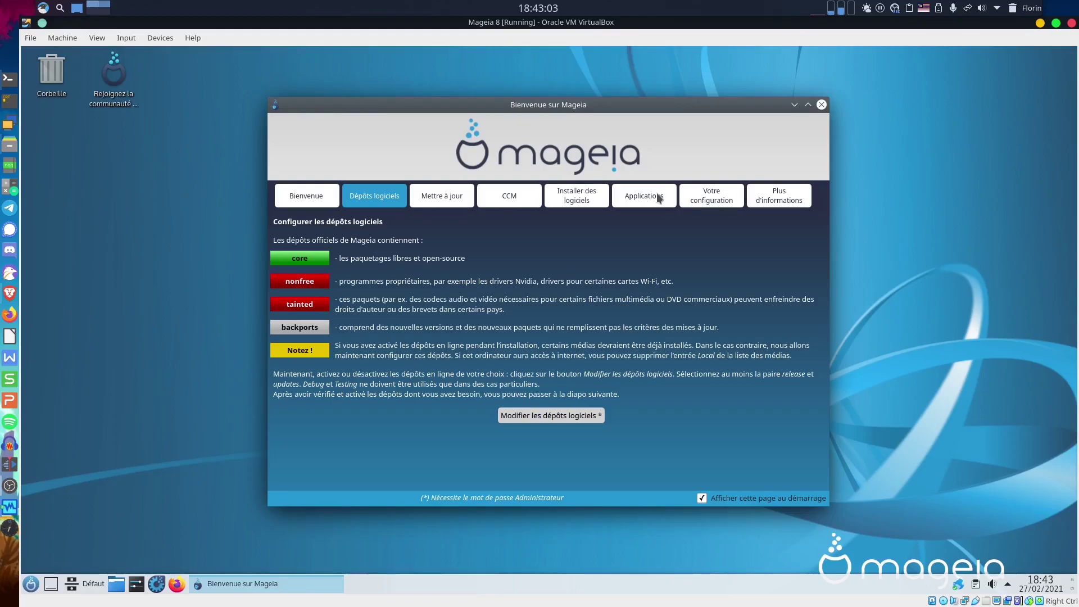
pyautogui.click(659, 196)
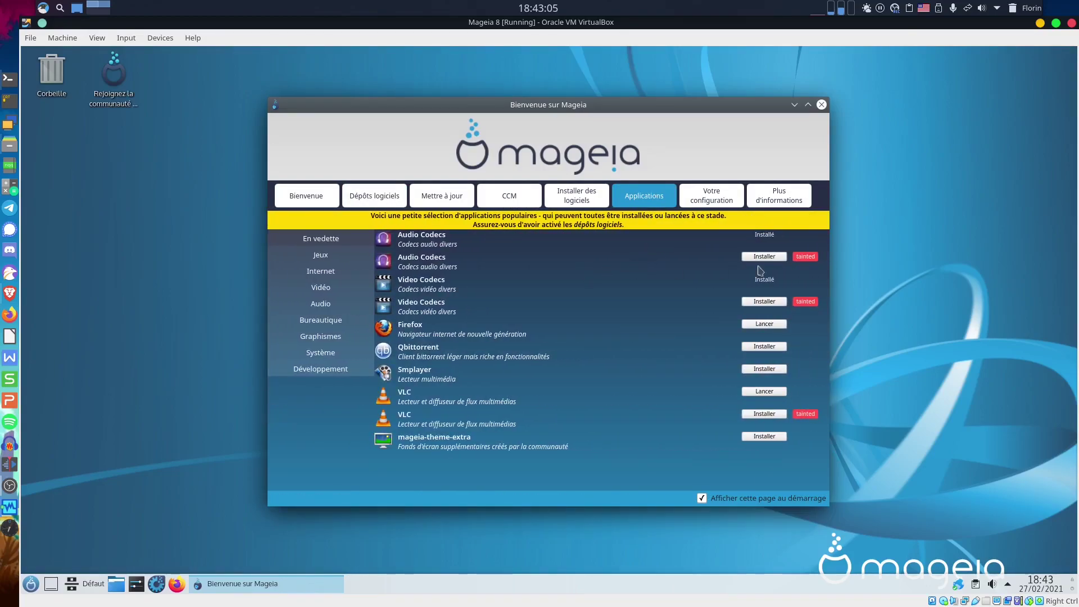
pyautogui.click(764, 256)
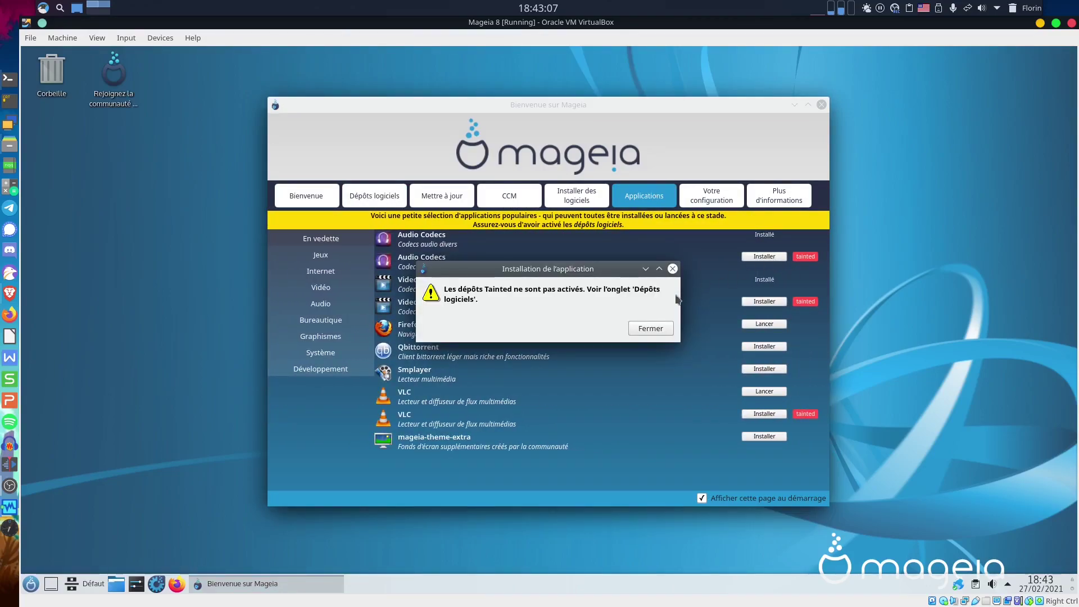
# Close the repeated tainted-repositories warning dialog with Fermer.
pyautogui.click(654, 331)
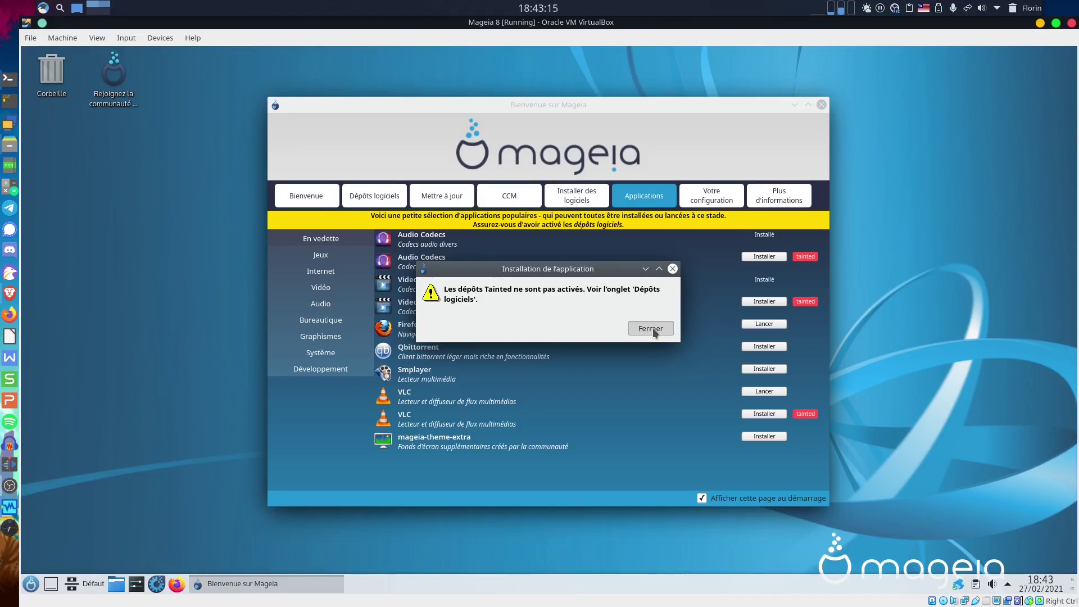
pyautogui.click(654, 332)
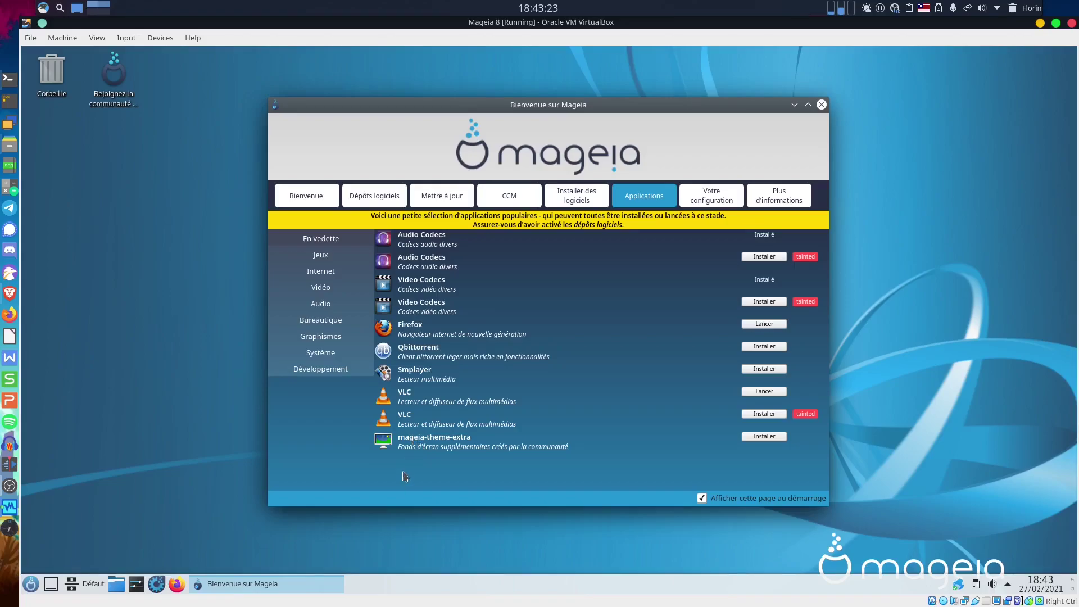
# Install mageia-theme-extra from the Système category, authorising with the root password.
pyautogui.click(330, 358)
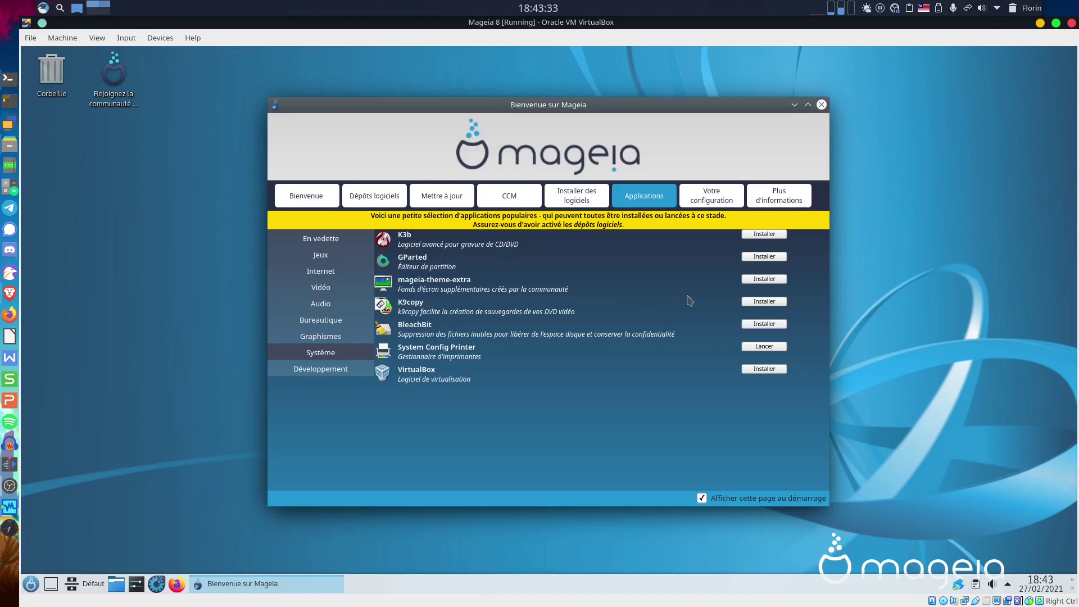
pyautogui.click(764, 281)
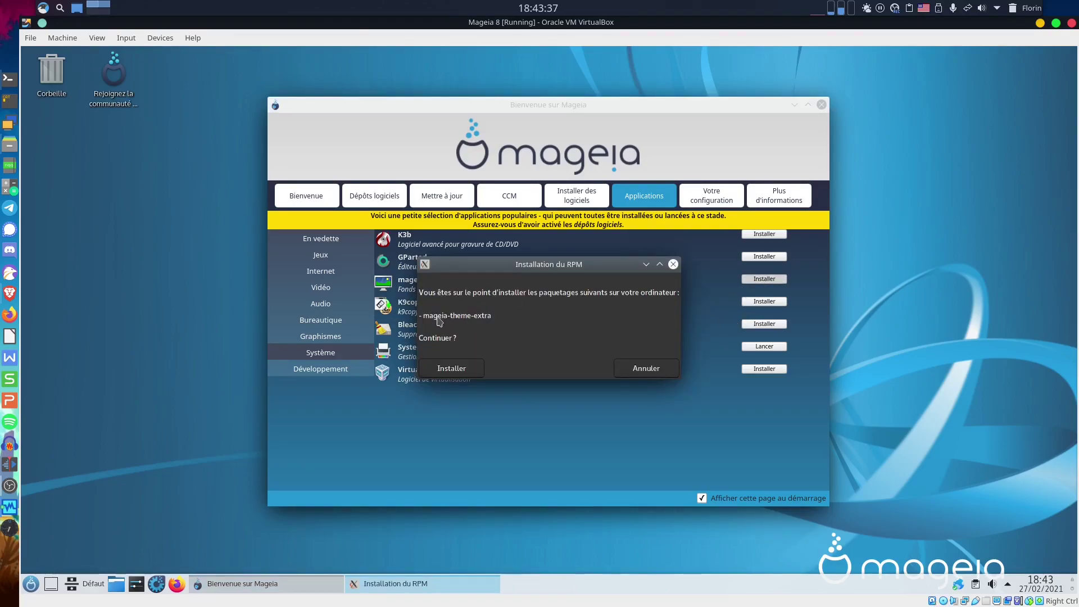
pyautogui.click(461, 372)
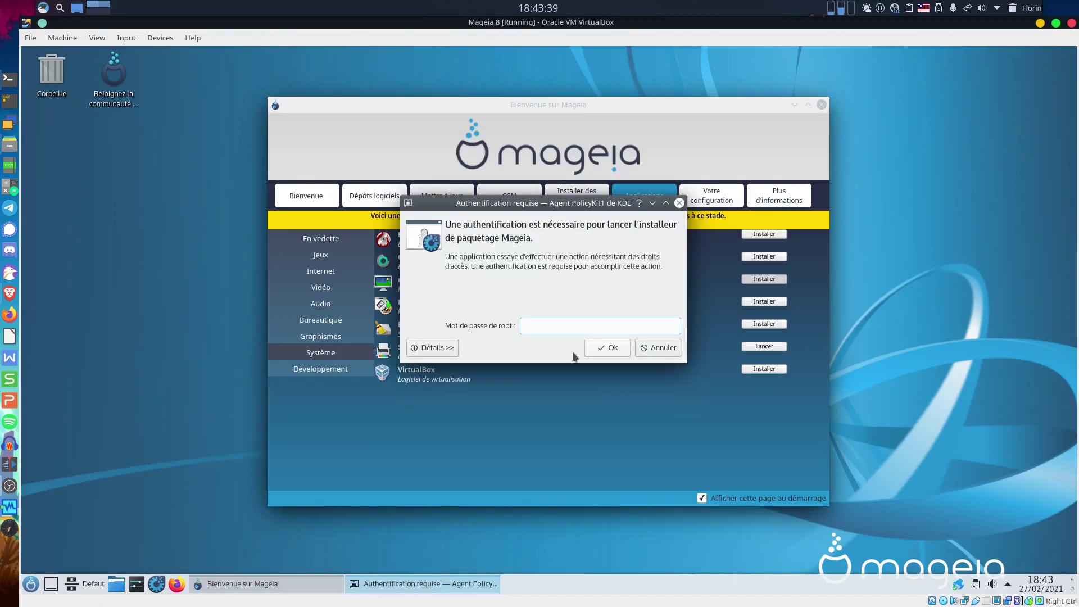
pyautogui.write('xxxxxxxx')
pyautogui.press('Return')
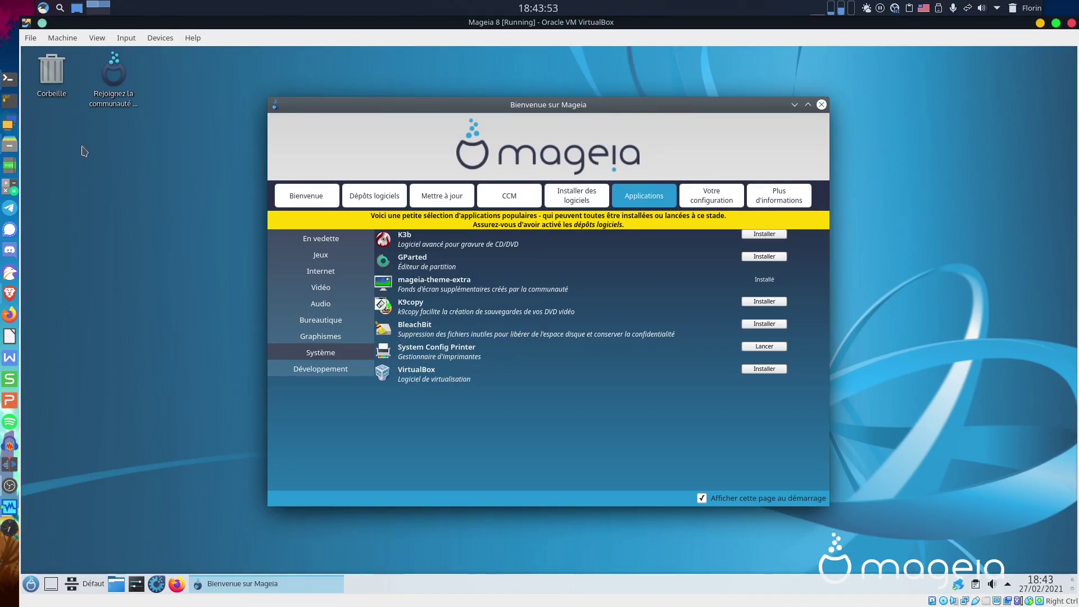
pyautogui.rightClick(125, 151)
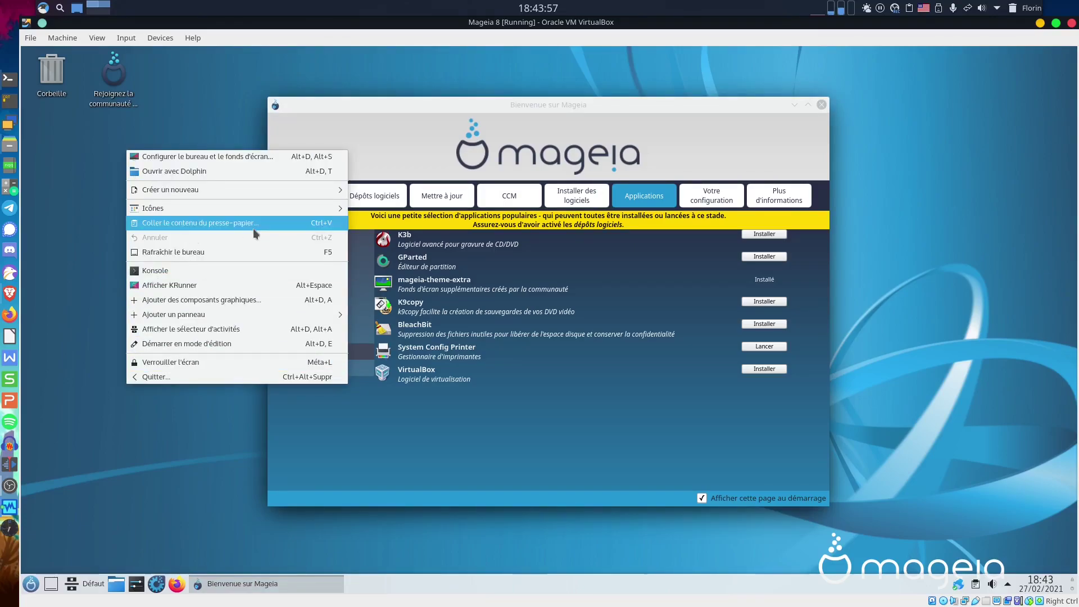
pyautogui.click(231, 159)
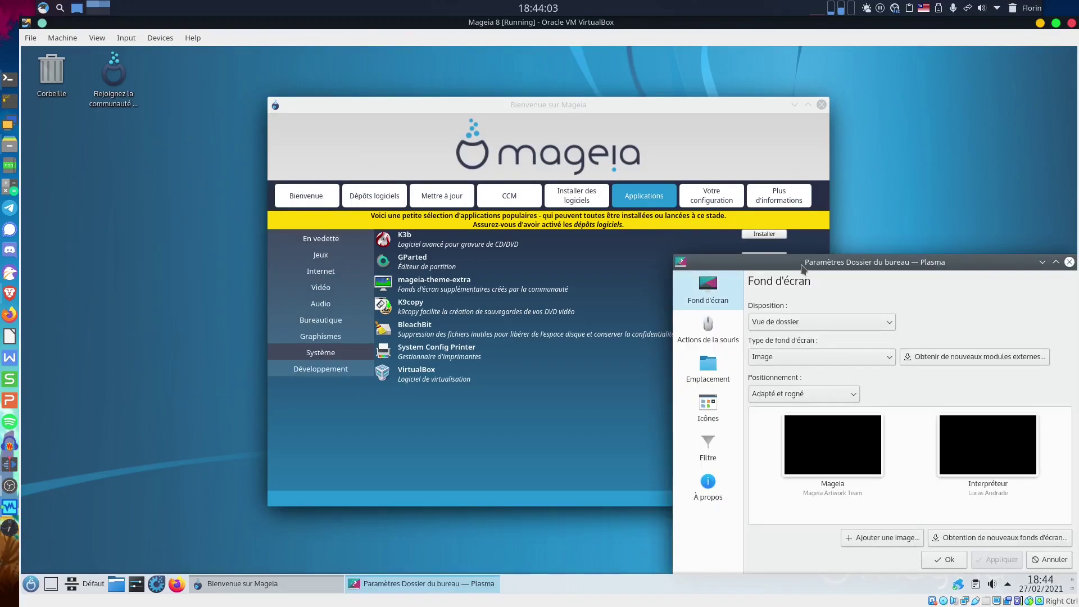
pyautogui.moveTo(798, 258); pyautogui.dragTo(301, 72)
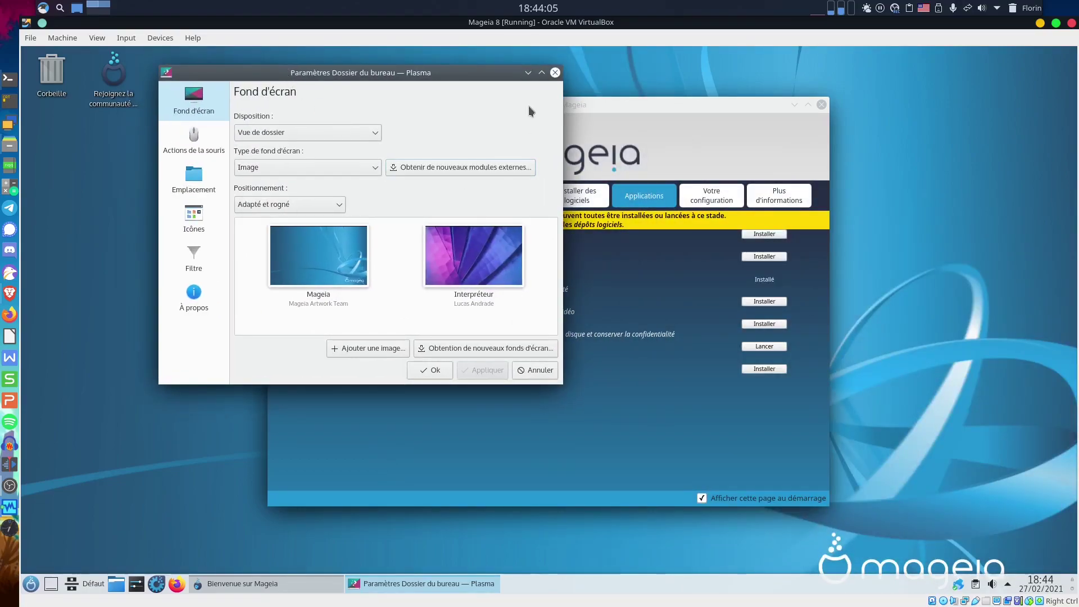
pyautogui.click(543, 73)
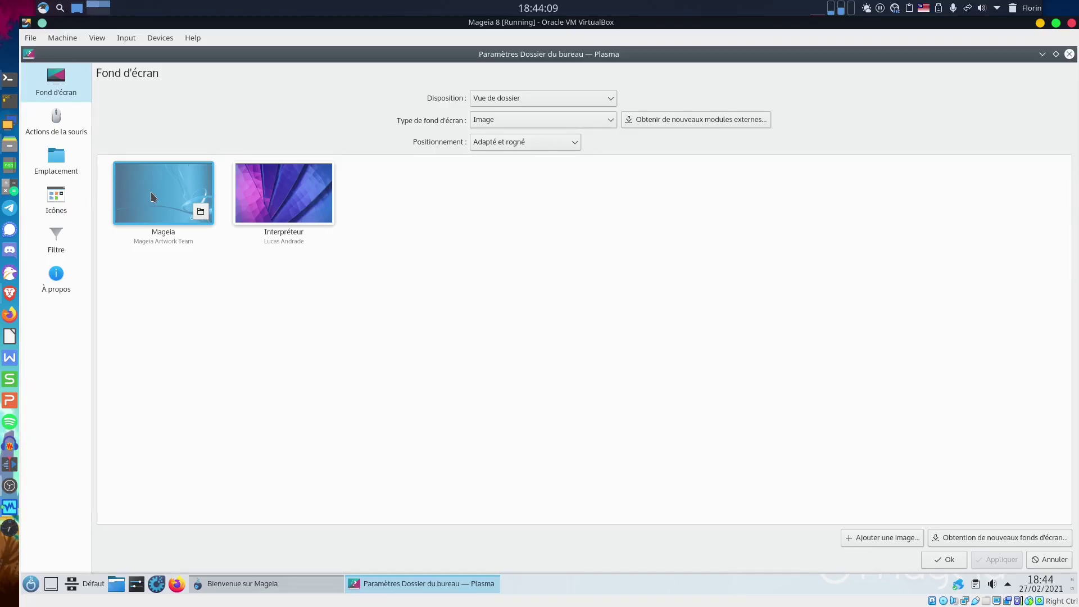
pyautogui.click(56, 124)
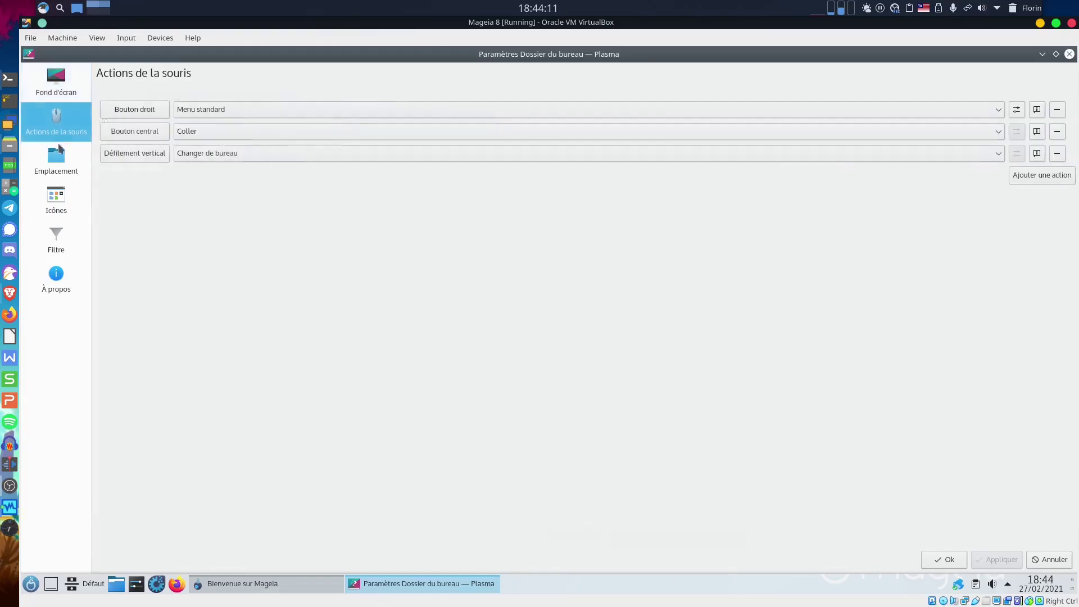
pyautogui.click(55, 155)
pyautogui.click(57, 83)
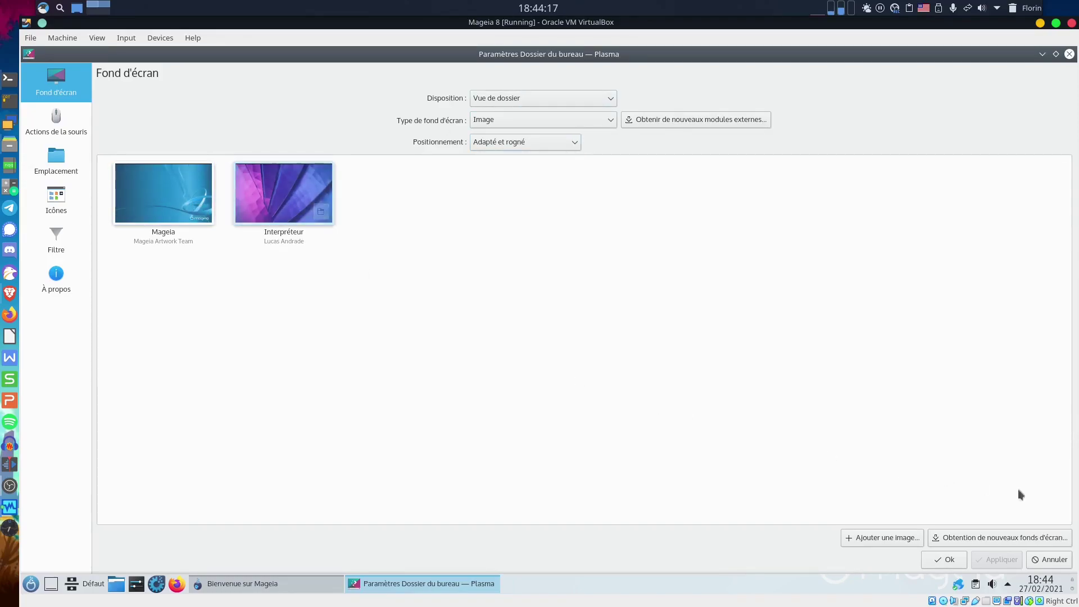
pyautogui.click(60, 199)
pyautogui.click(61, 90)
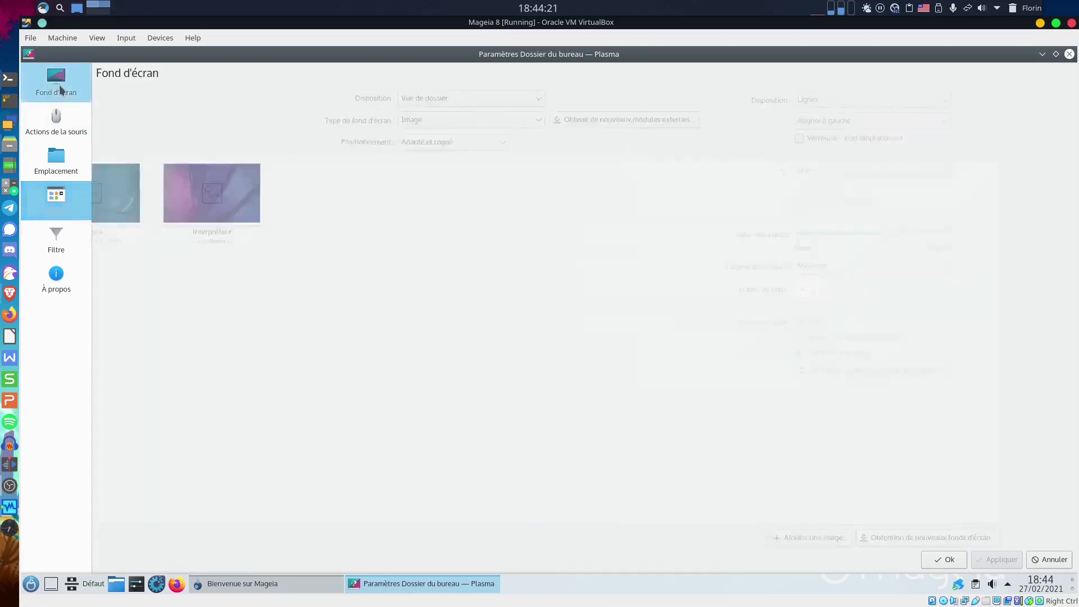
pyautogui.click(939, 564)
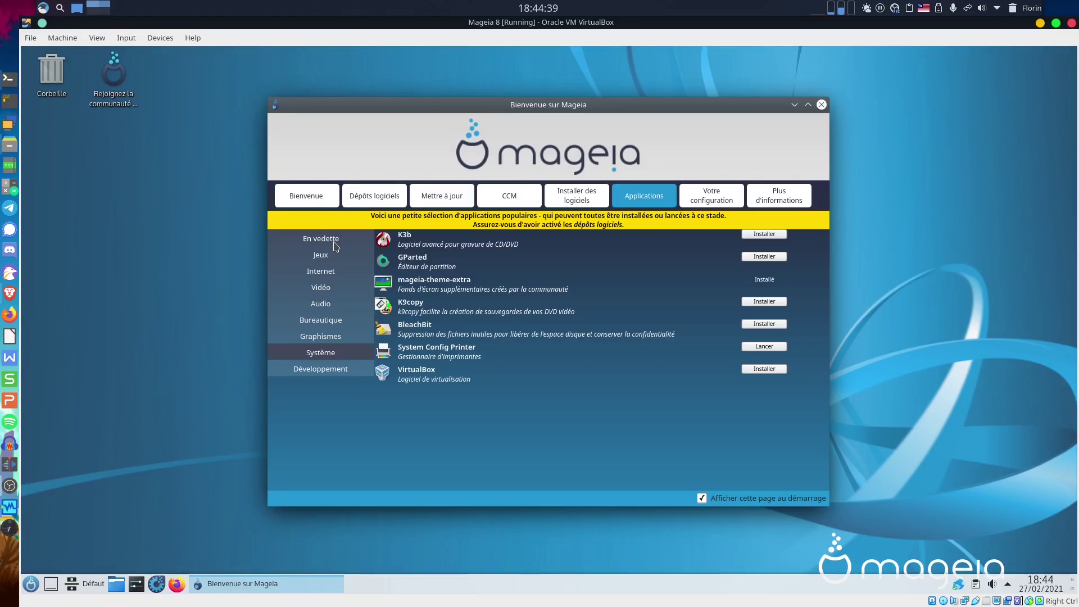
pyautogui.click(329, 272)
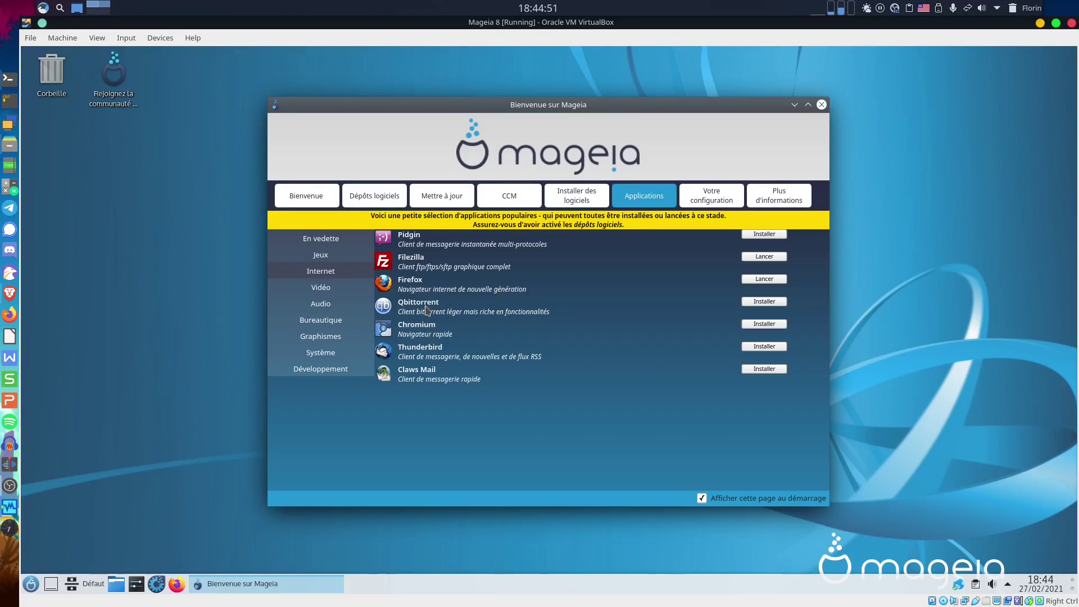
pyautogui.click(329, 290)
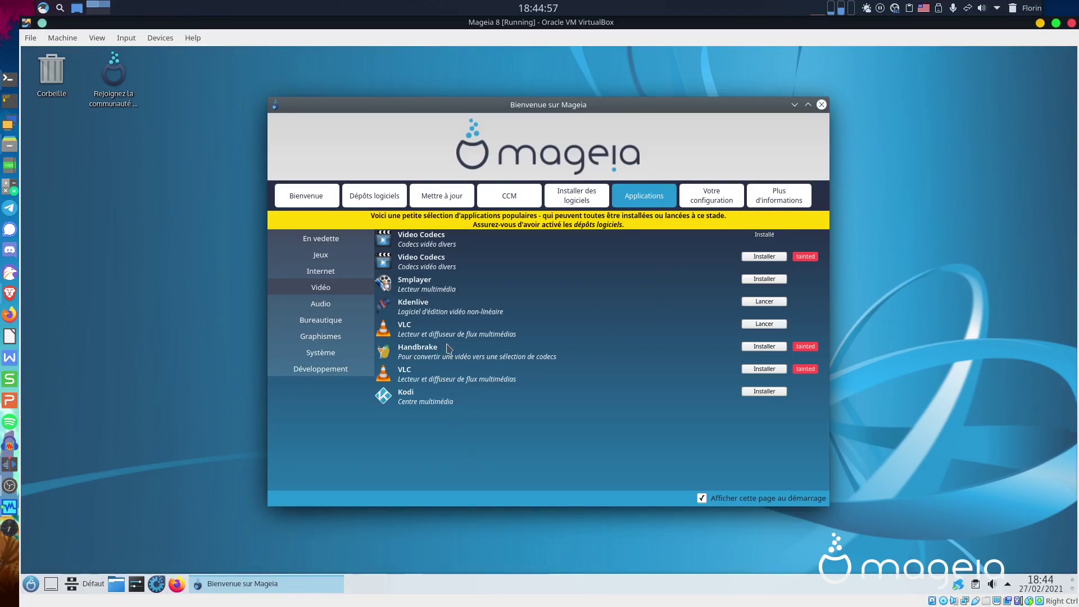
pyautogui.click(31, 584)
pyautogui.moveTo(154, 382)
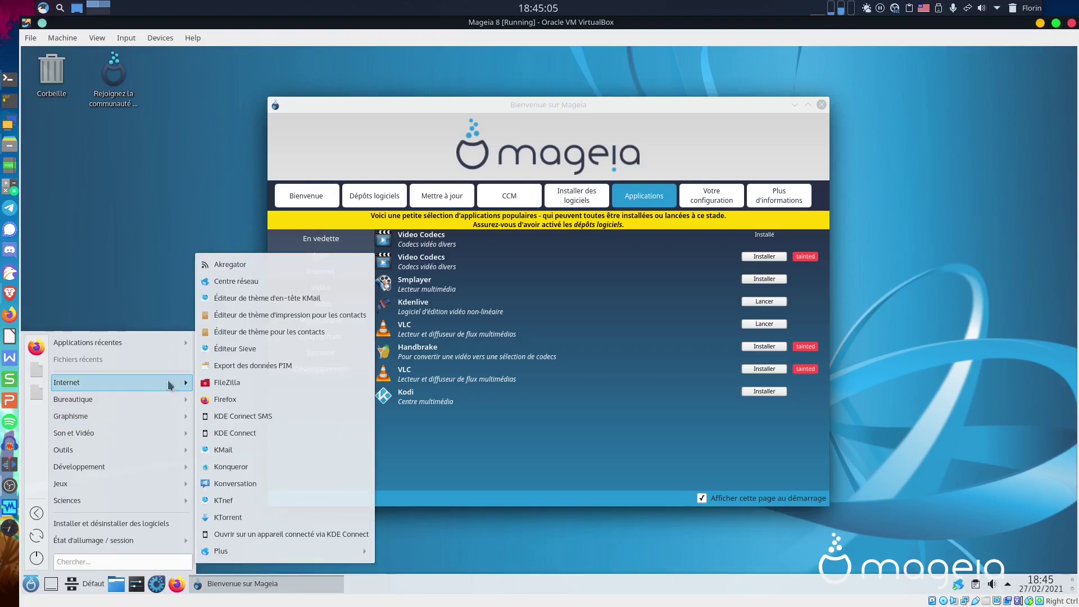
pyautogui.click(676, 285)
pyautogui.click(328, 303)
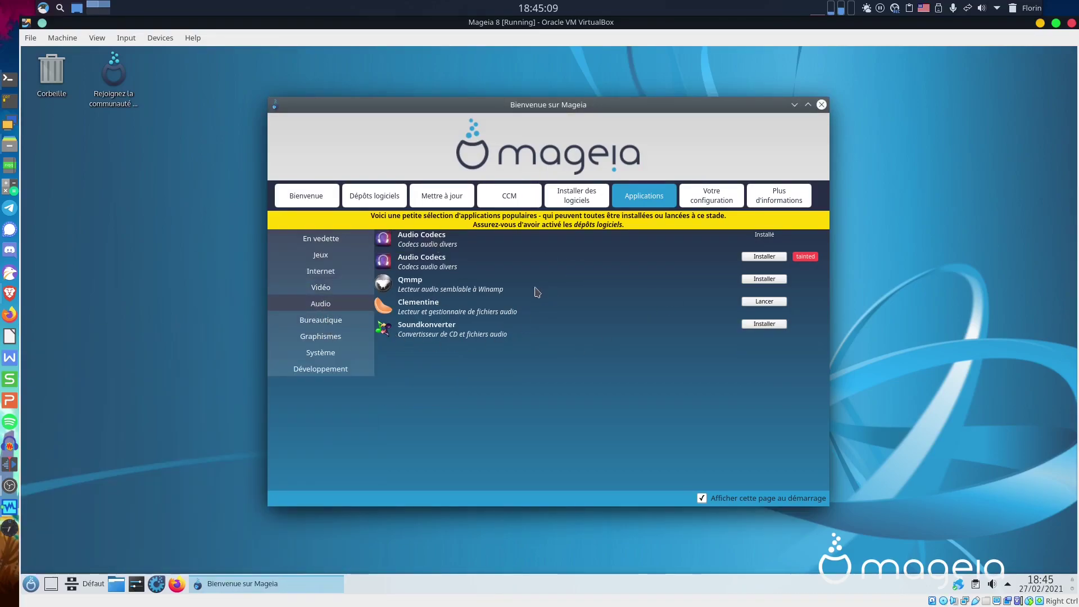
pyautogui.click(341, 321)
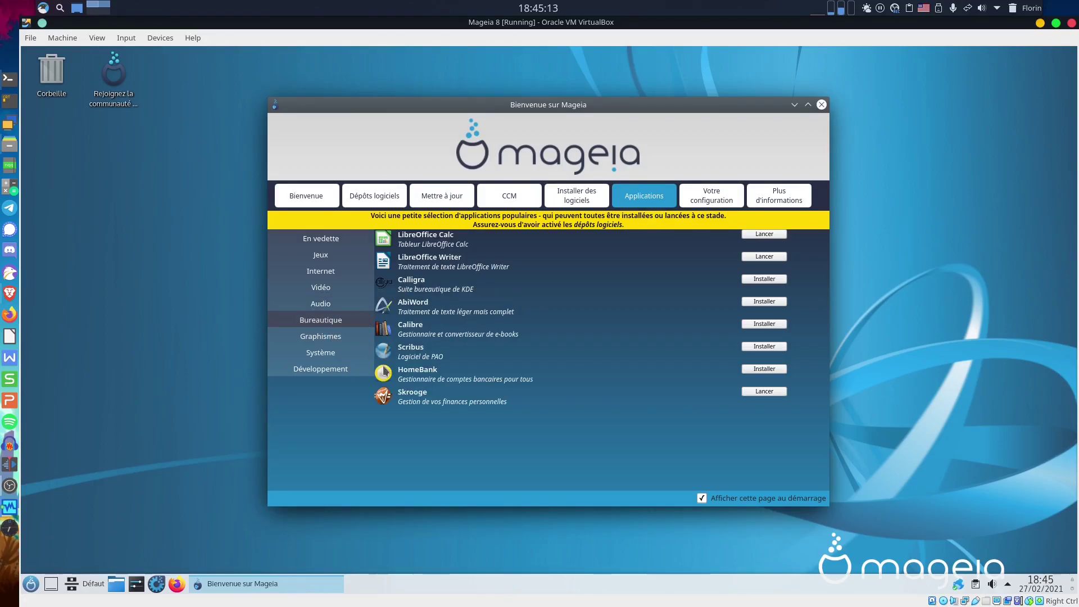
pyautogui.click(334, 338)
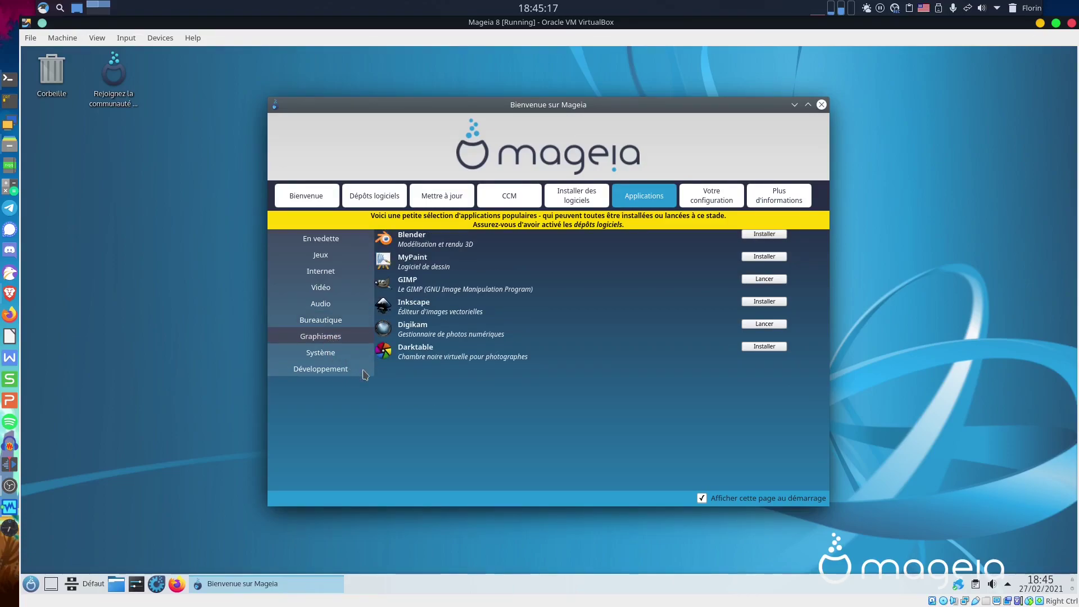
pyautogui.click(31, 584)
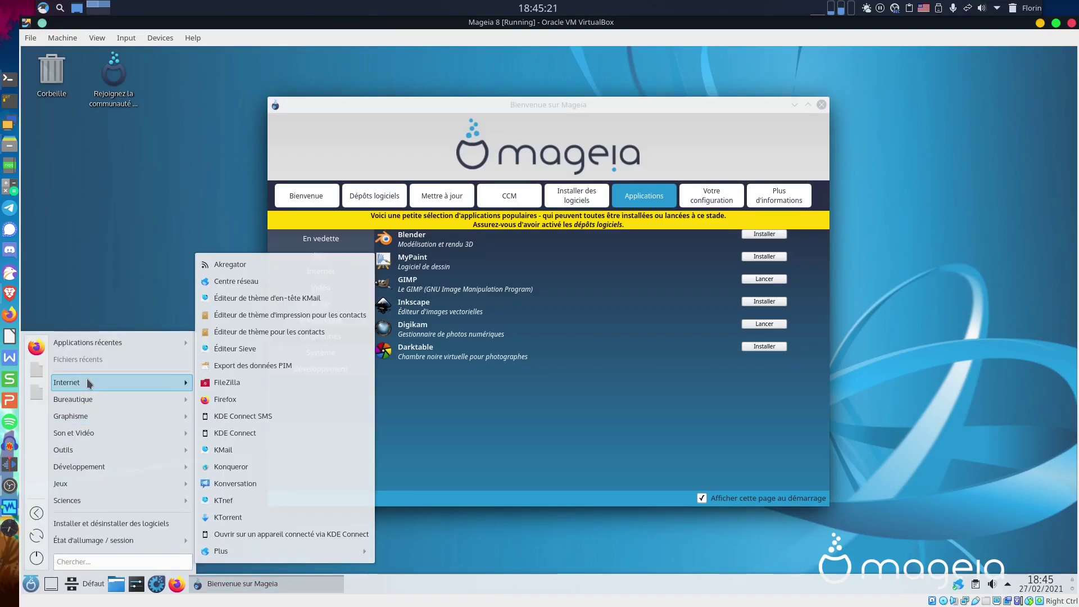
pyautogui.moveTo(88, 399)
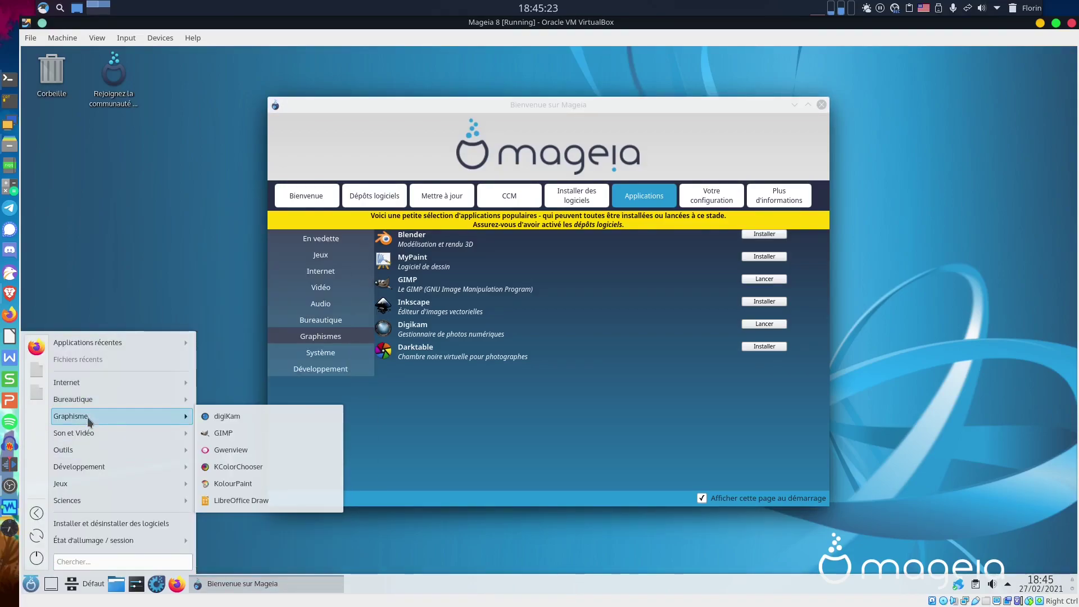
pyautogui.moveTo(153, 431)
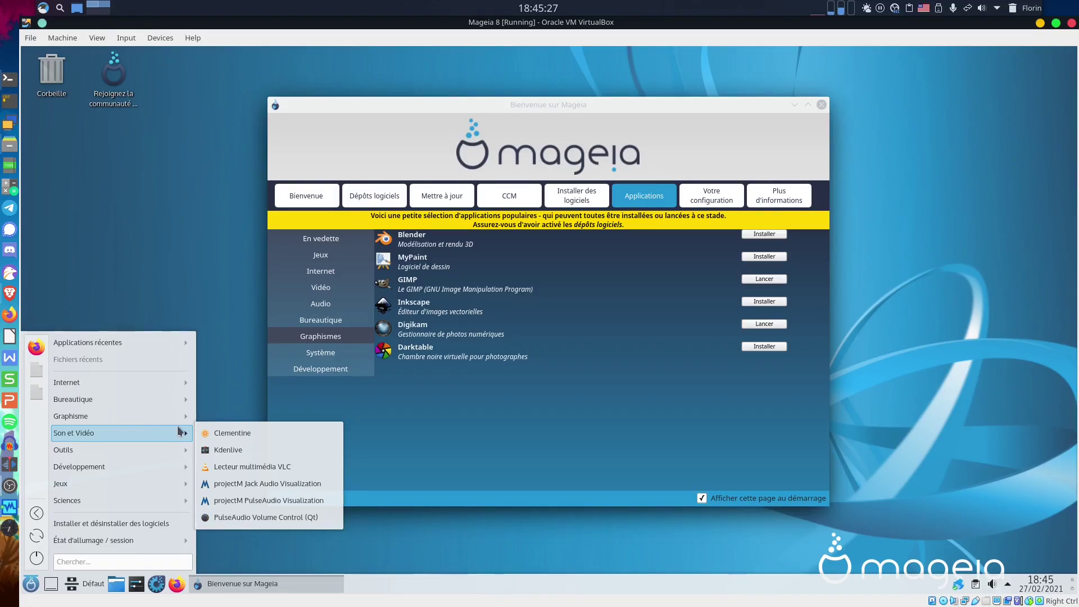
pyautogui.click(697, 285)
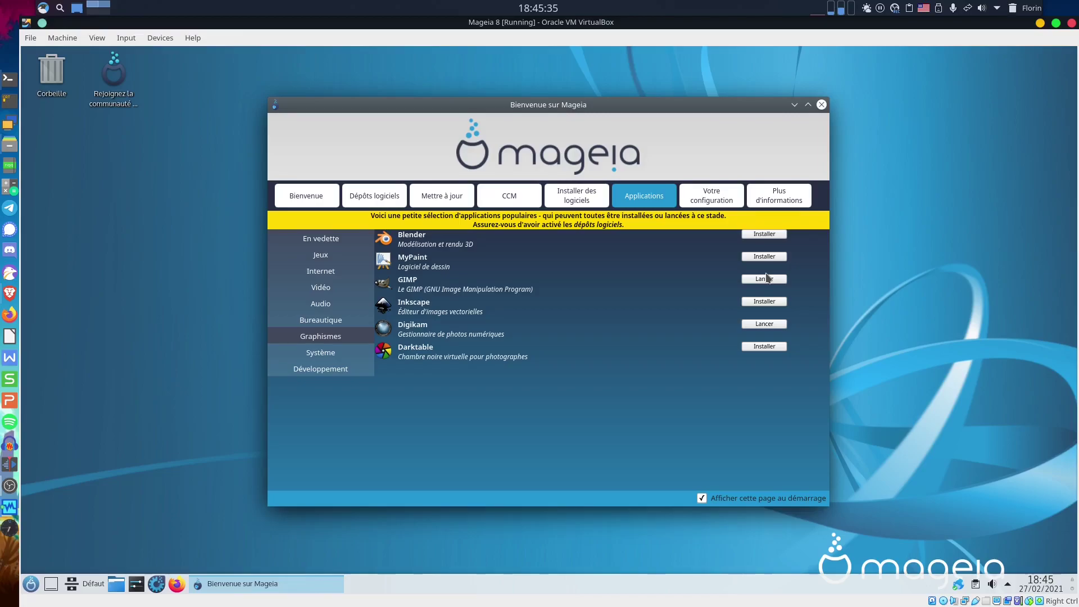
pyautogui.click(333, 354)
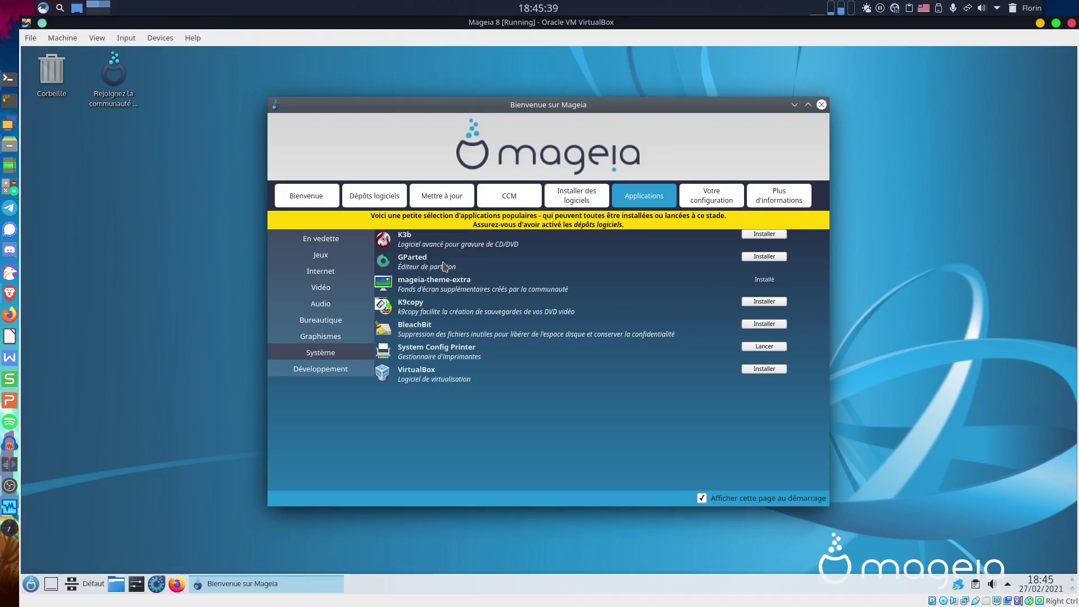
# Review the Développement apps and the Votre configuration summary, ending on Plus d'informations.
pyautogui.click(322, 370)
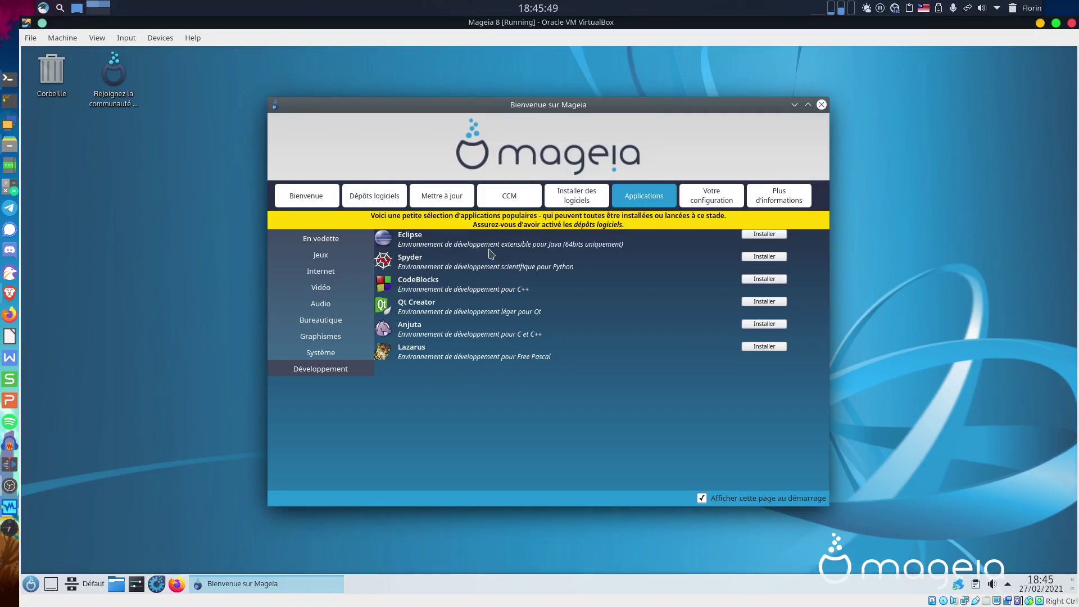
pyautogui.click(711, 197)
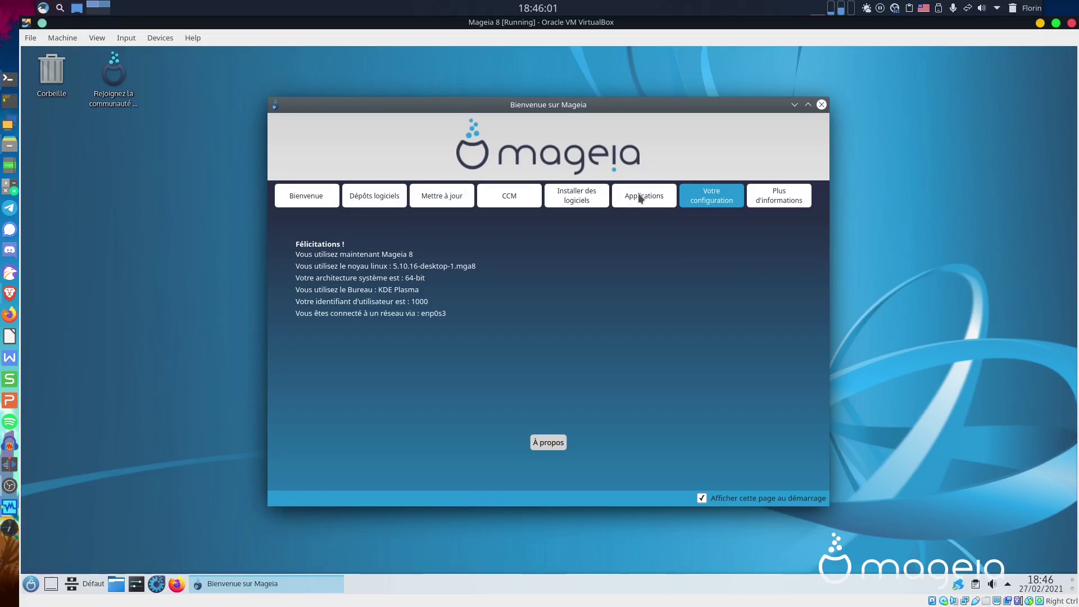
pyautogui.click(789, 201)
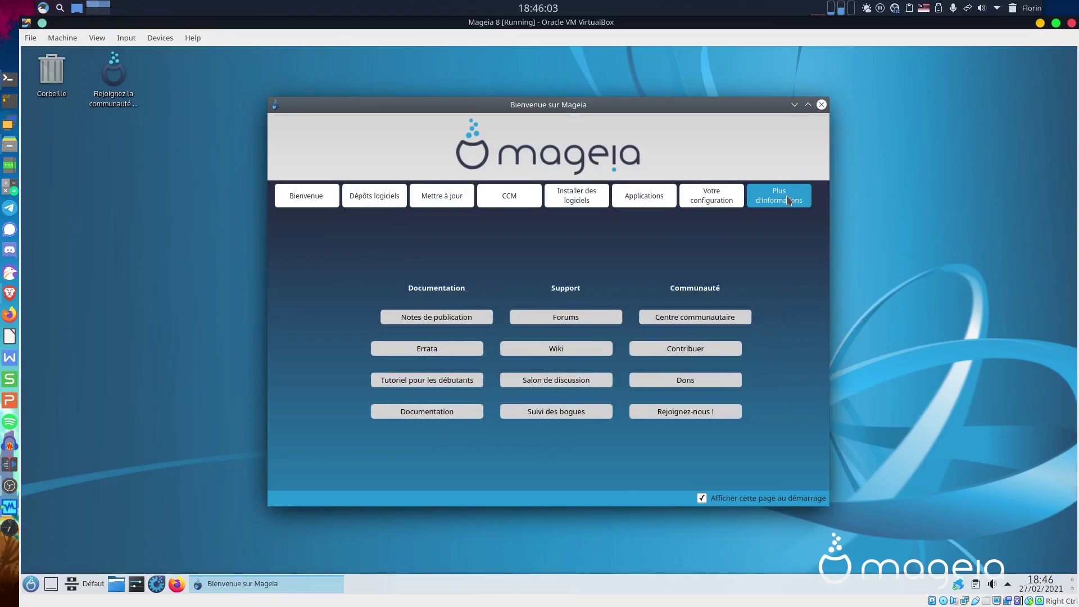
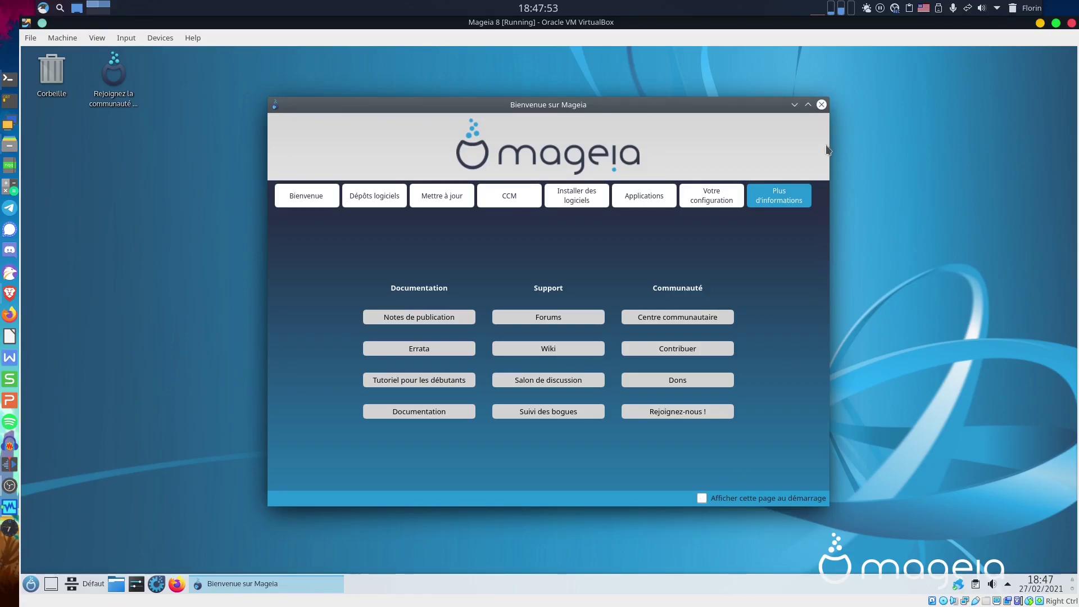
# Close the Bienvenue sur Mageia welcome window to leave the bare Plasma desktop.
pyautogui.click(821, 104)
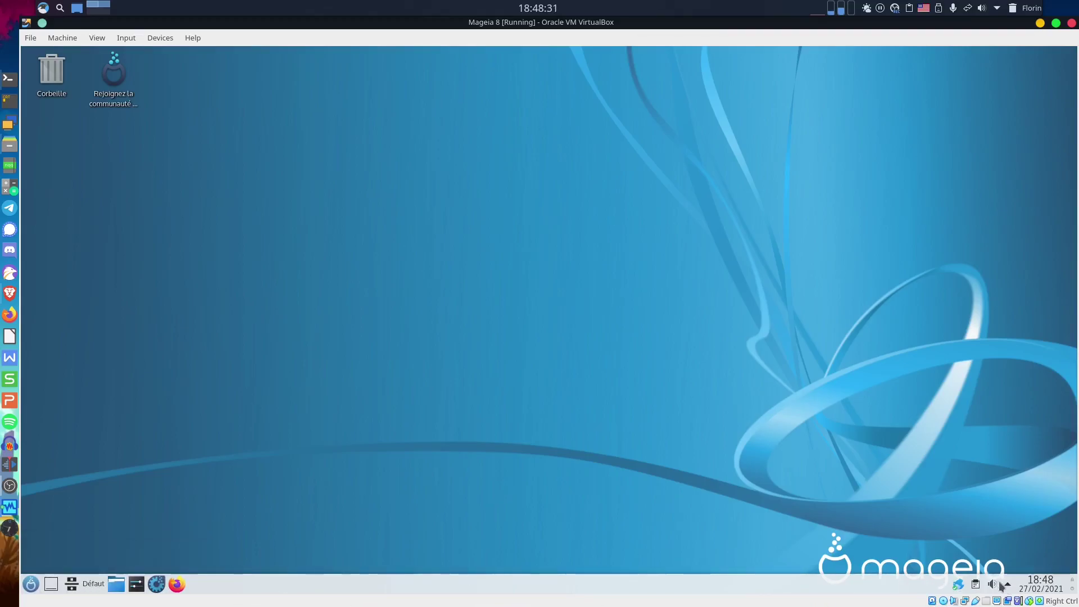
pyautogui.moveTo(1041, 585)
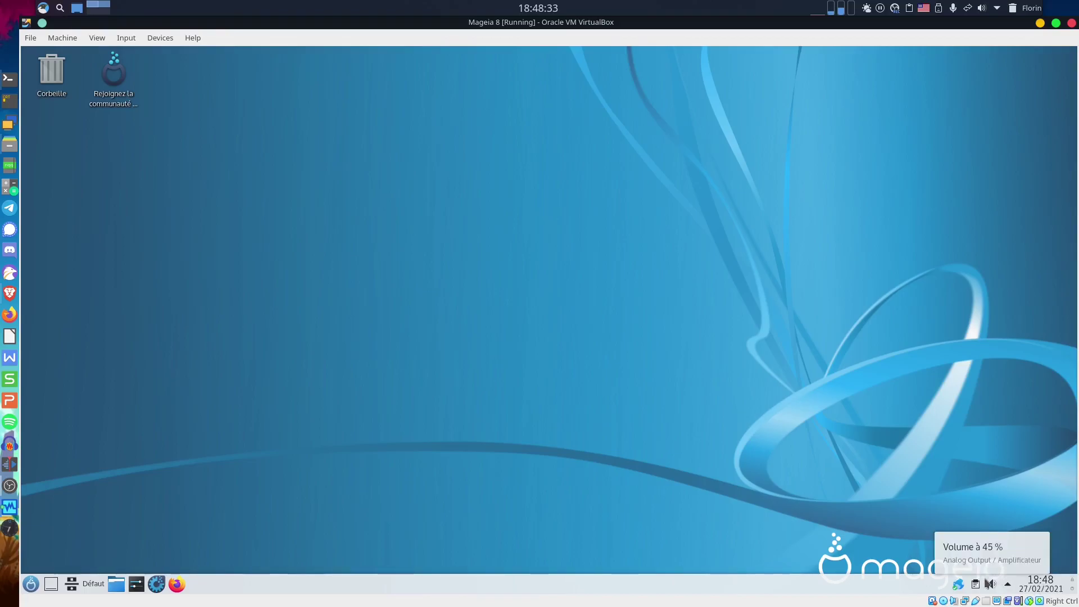
pyautogui.moveTo(966, 586)
pyautogui.click(1009, 585)
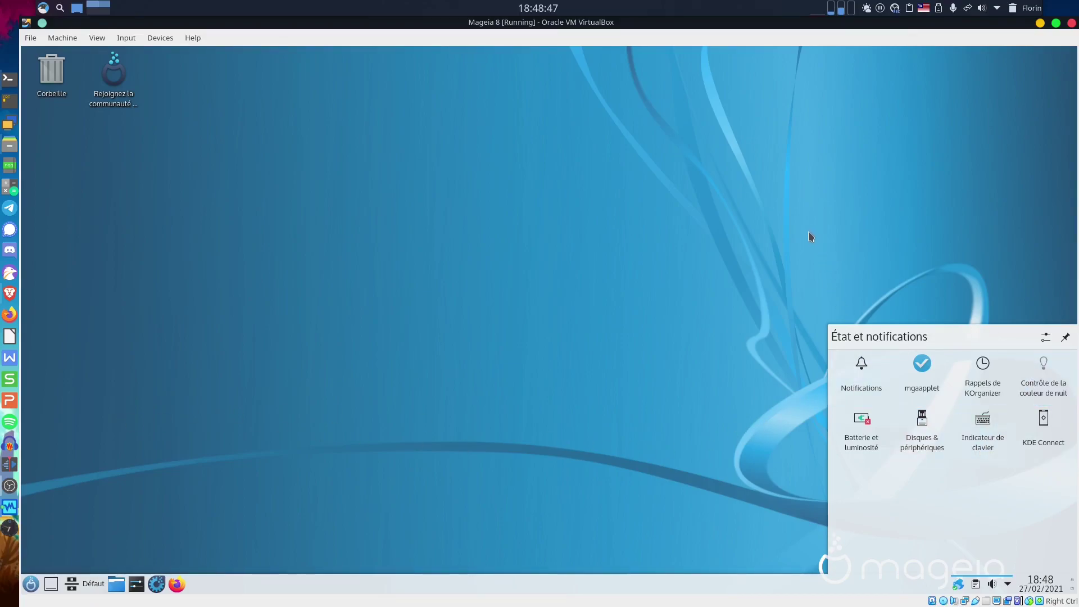
pyautogui.click(781, 211)
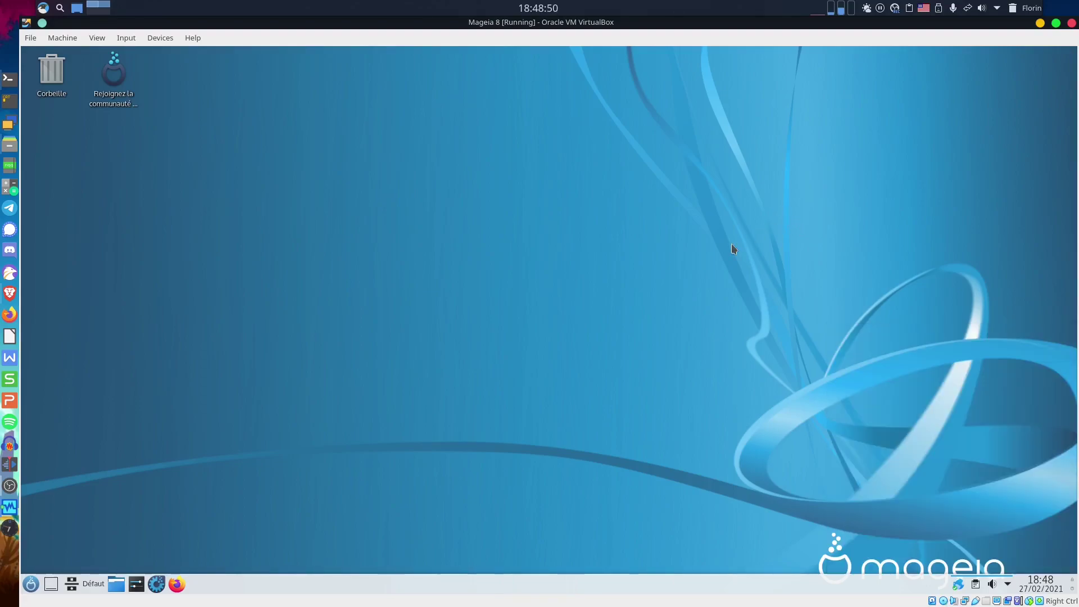
# Open the Plasma launcher and preview the Bureautique and Graphisme submenus (digiKam, GIMP, Gwenview, KolourPaint).
pyautogui.click(31, 584)
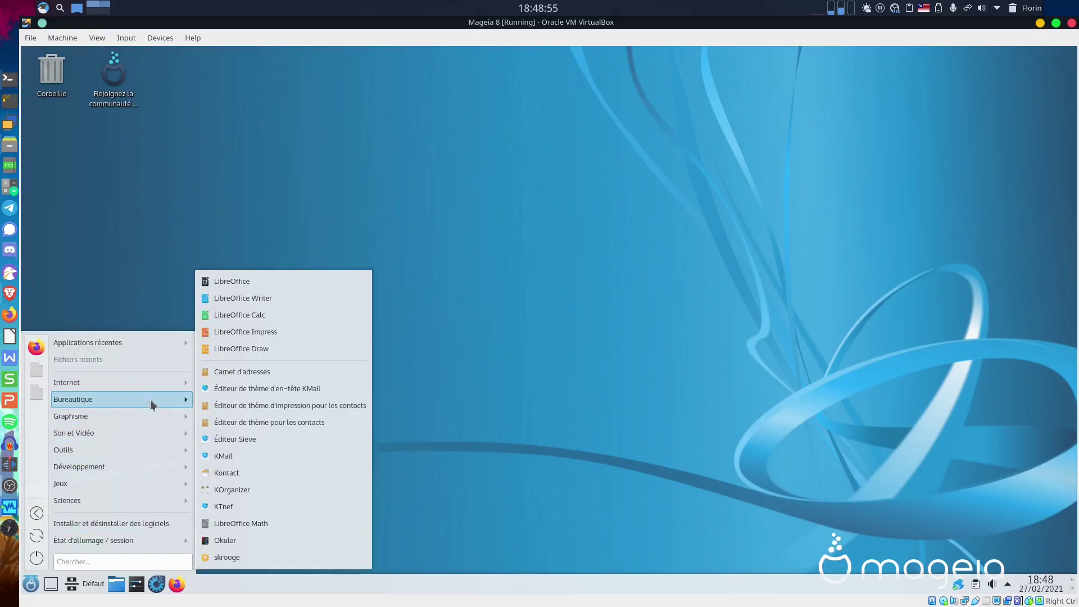
pyautogui.moveTo(124, 387)
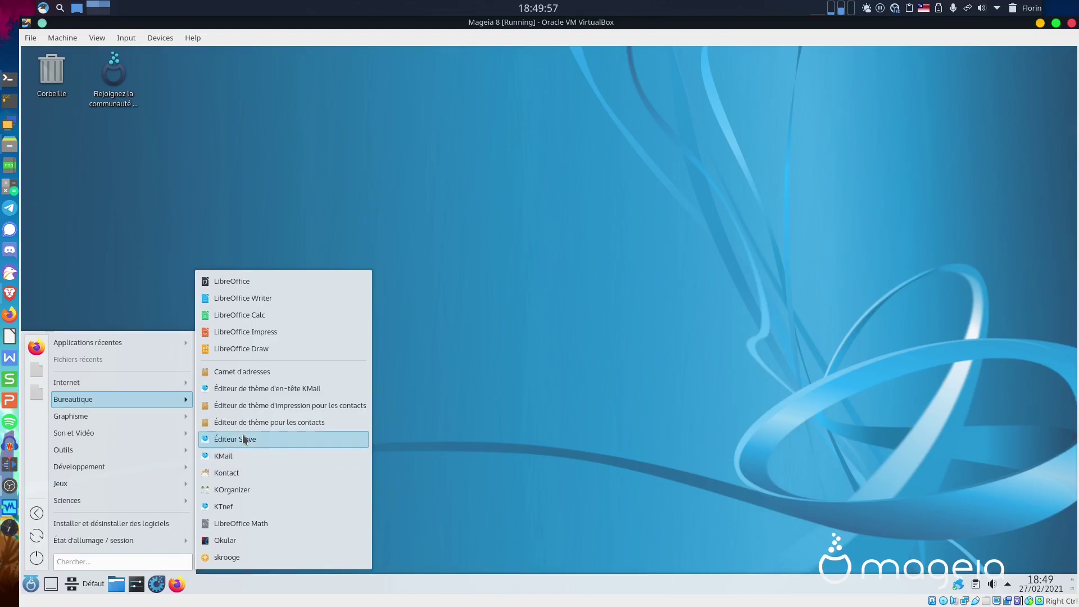
pyautogui.moveTo(159, 417)
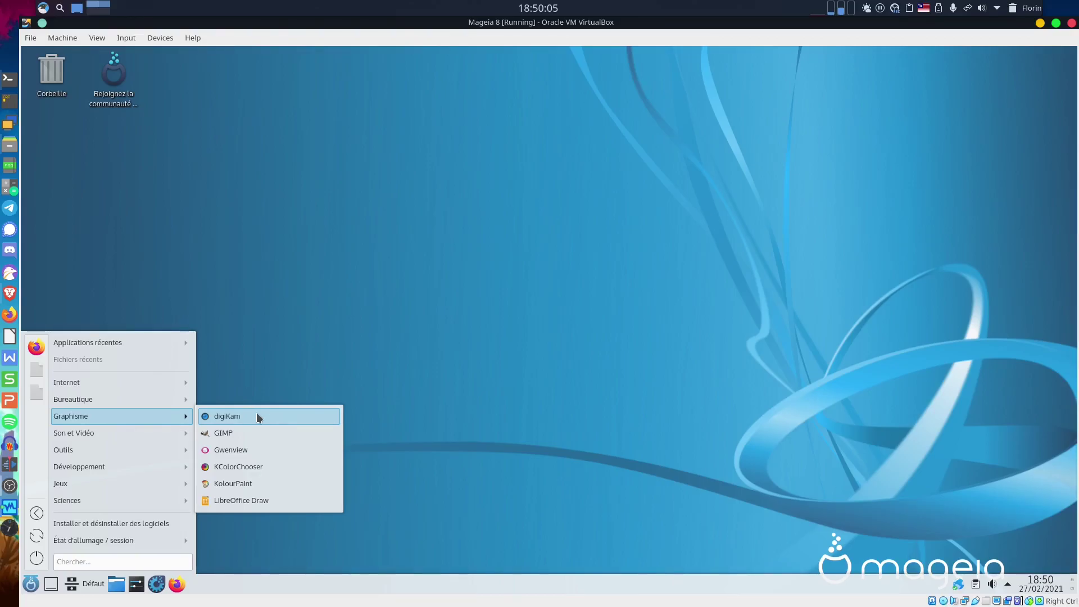
# Browse Bureautique, Graphisme and Son et Vidéo, ending on the Outils submenu listing Konsole.
pyautogui.moveTo(156, 397)
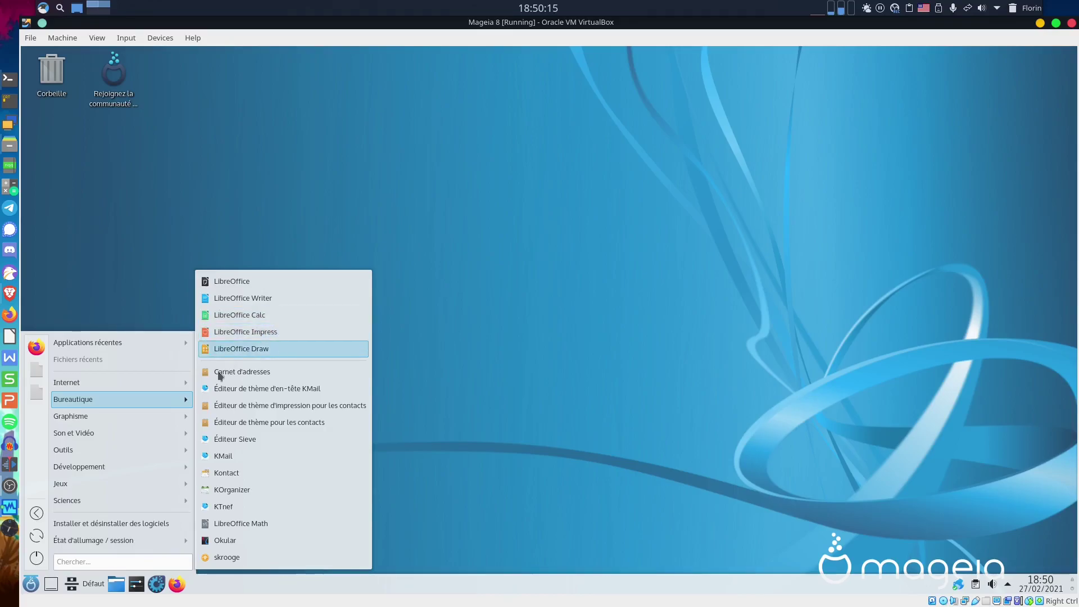
pyautogui.moveTo(122, 419)
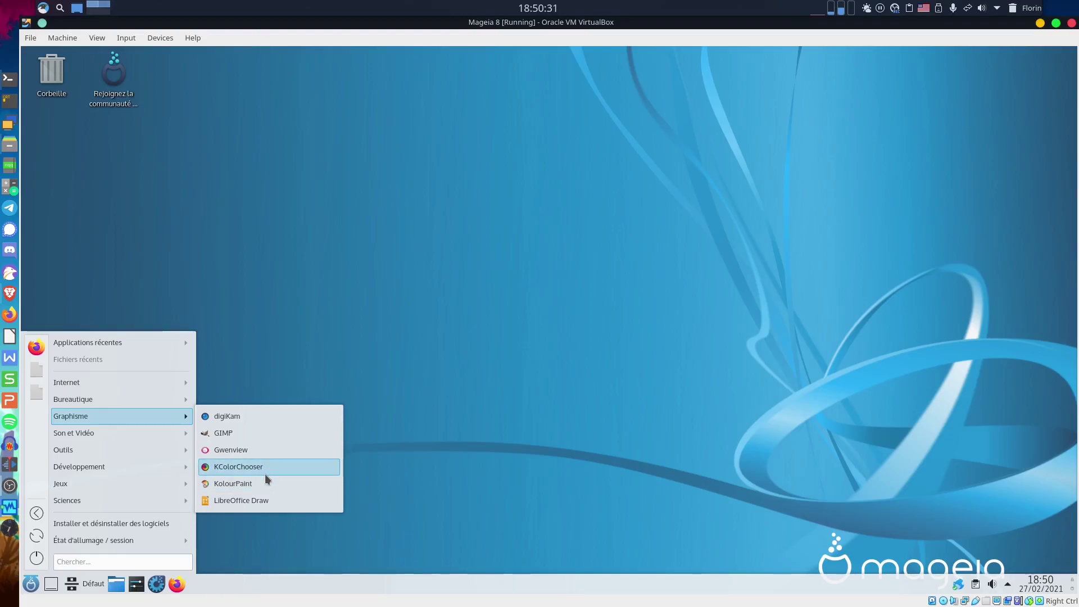
pyautogui.moveTo(151, 446)
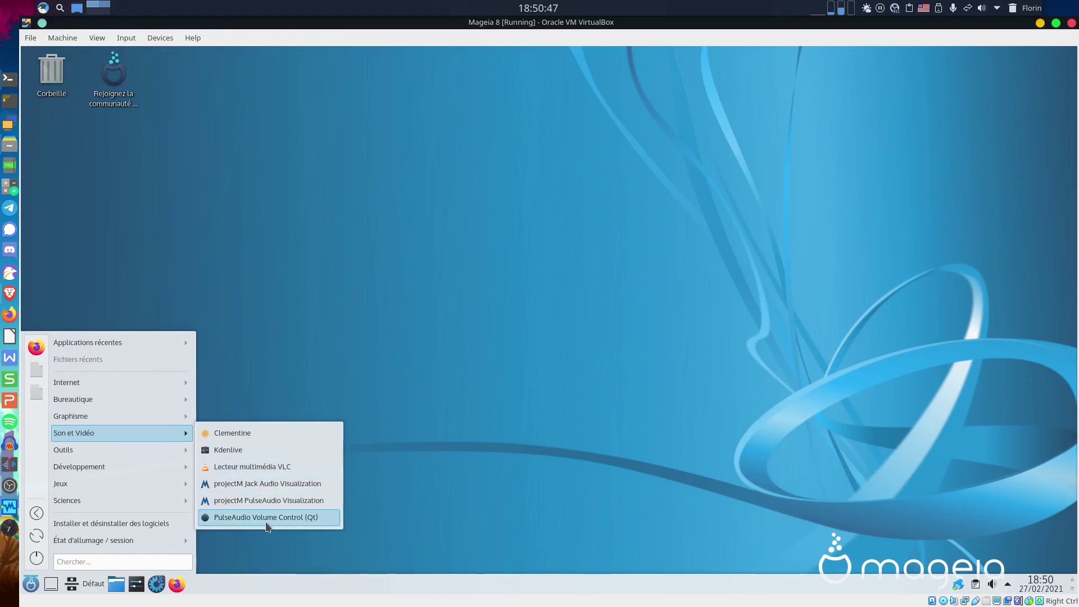
pyautogui.moveTo(105, 447)
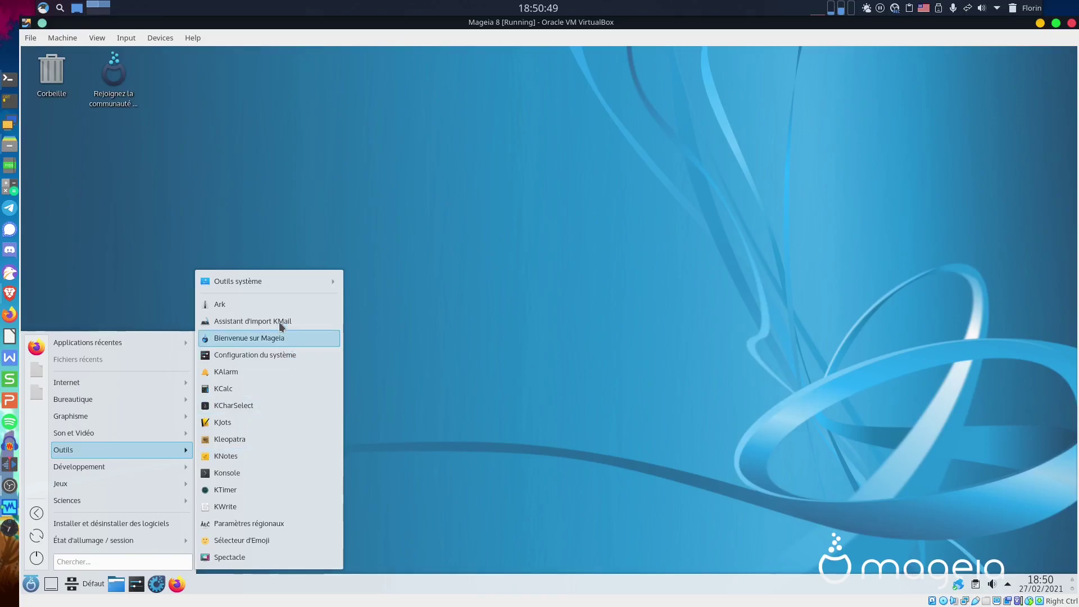
pyautogui.moveTo(269, 281)
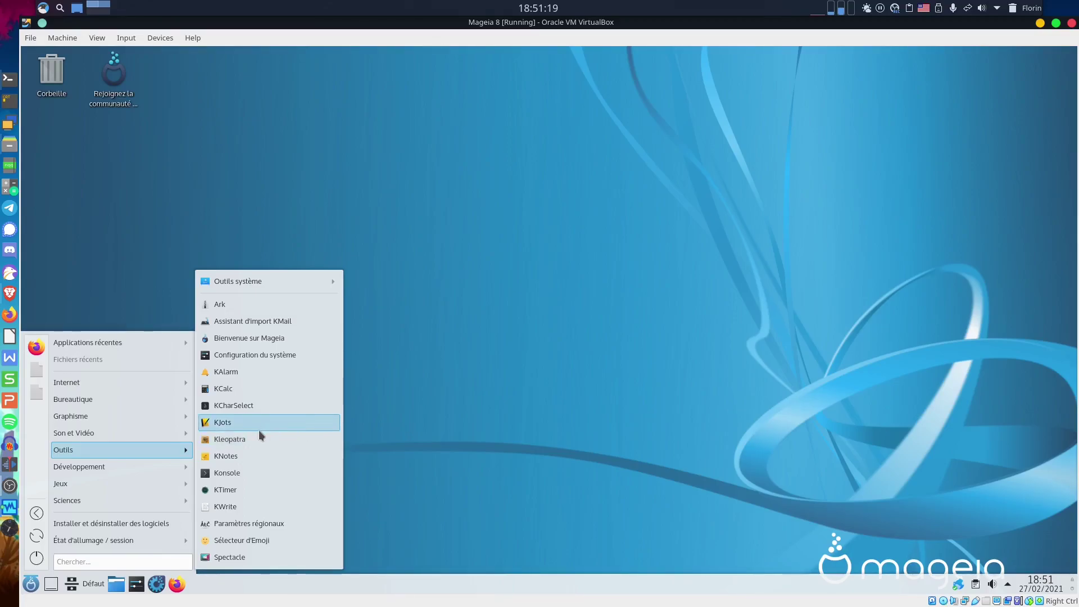
# Launch Konsole from Outils, move its window to the screen centre, then close it.
pyautogui.click(256, 473)
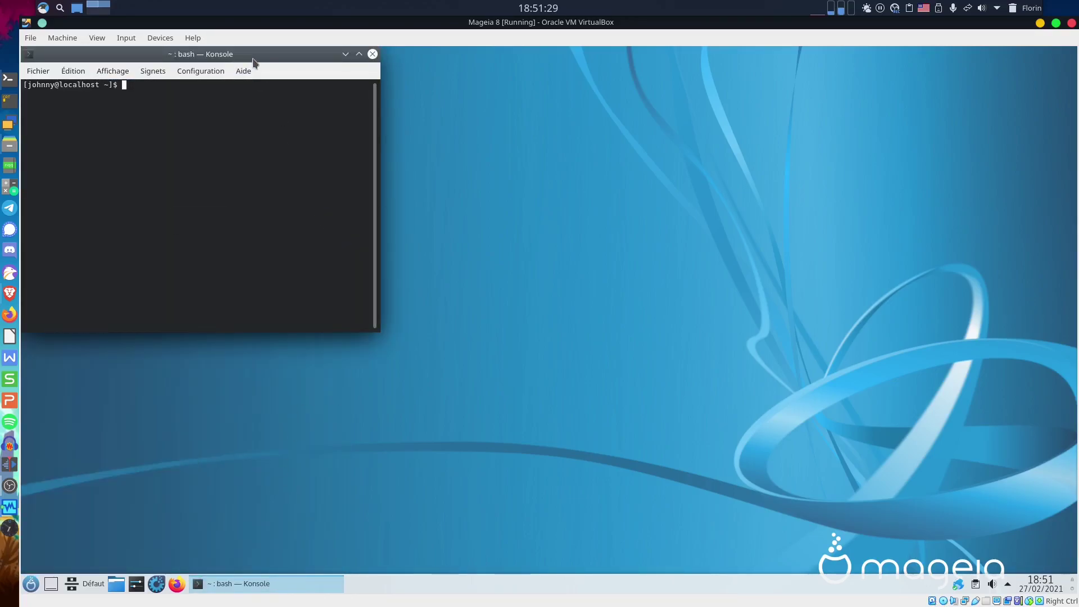
pyautogui.moveTo(254, 62); pyautogui.dragTo(513, 152)
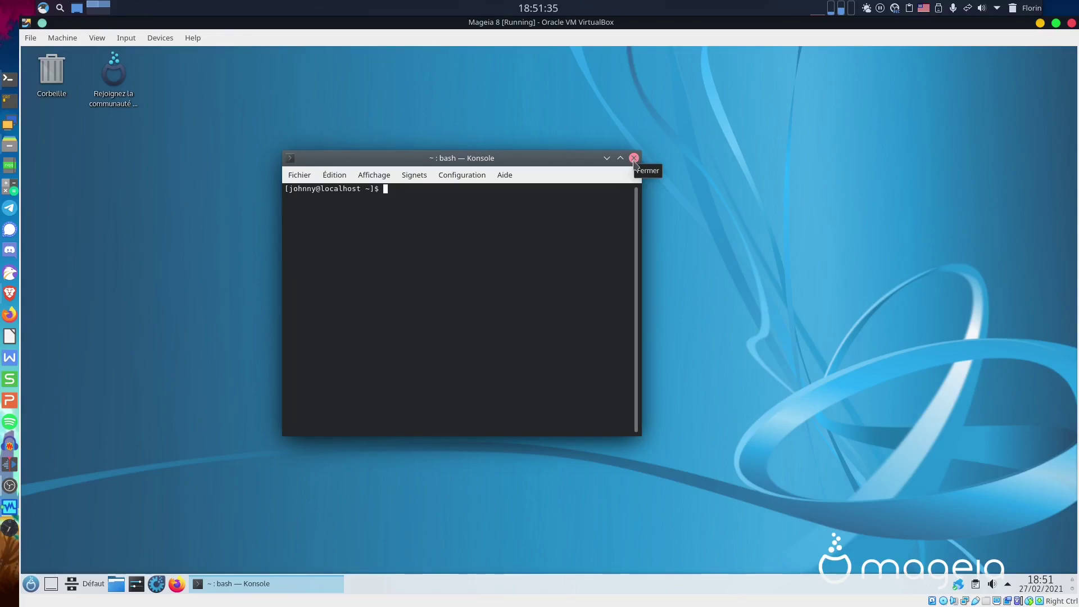
pyautogui.click(634, 158)
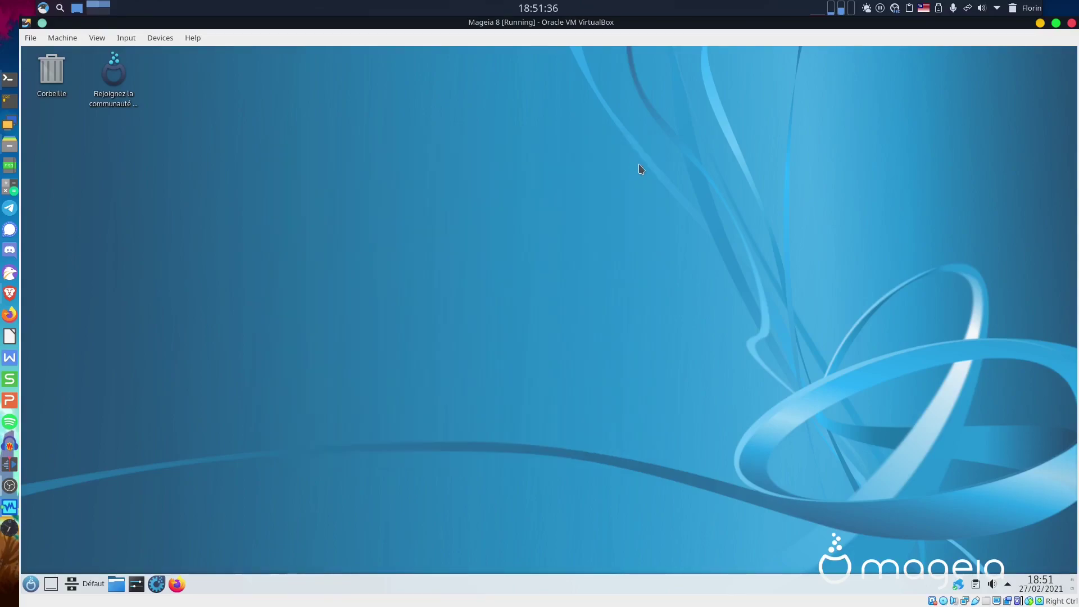
# Reopen the launcher and browse Outils, Développement, Bases de données, Jeux, Sciences and Mathématiques.
pyautogui.click(36, 582)
pyautogui.moveTo(137, 451)
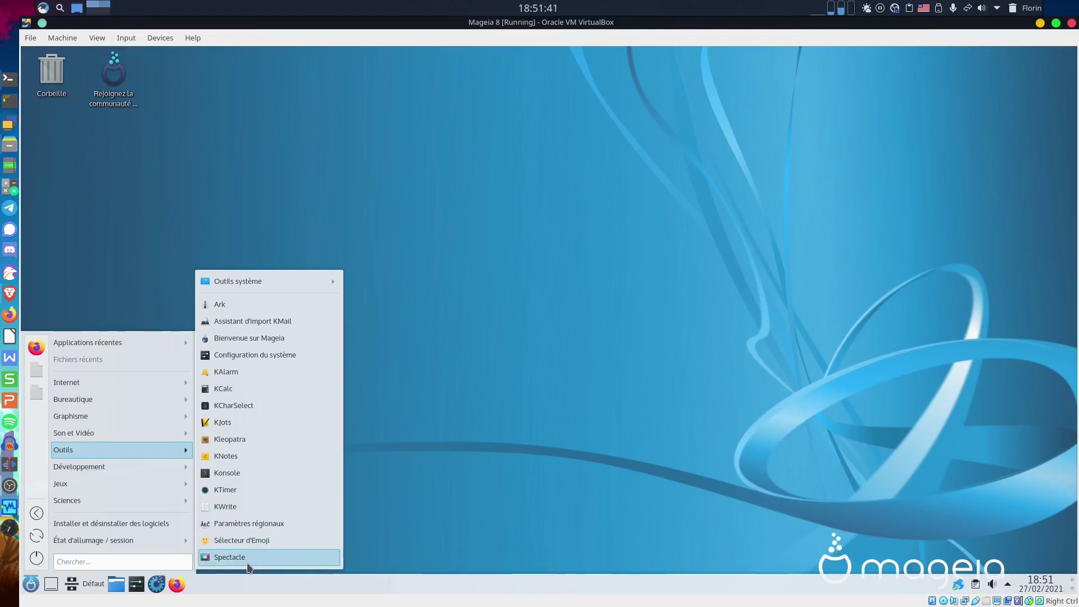
pyautogui.moveTo(96, 466)
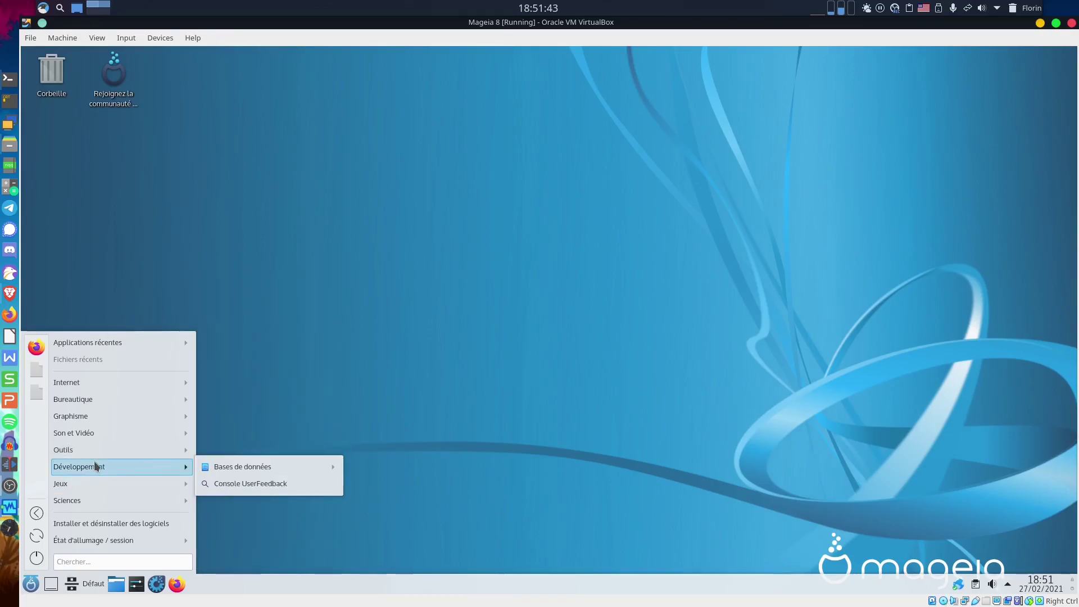
pyautogui.moveTo(294, 466)
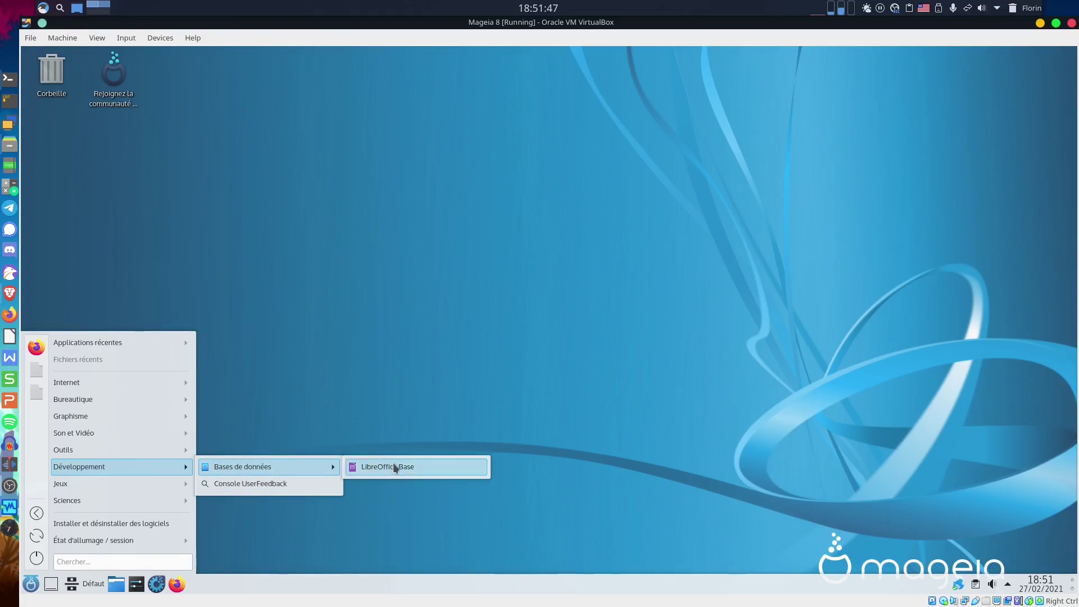
pyautogui.moveTo(91, 484)
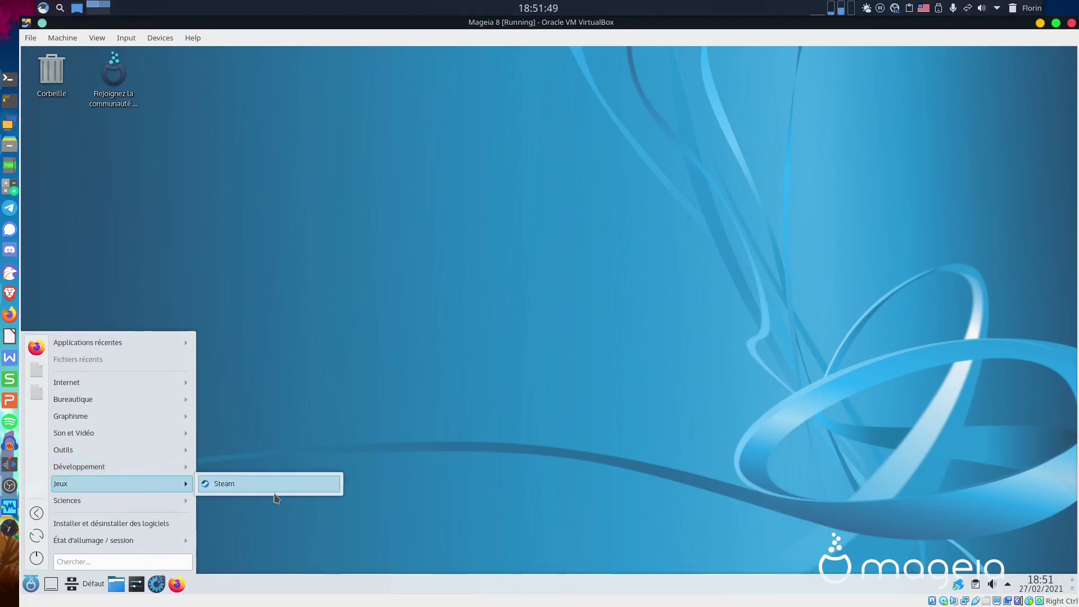
pyautogui.moveTo(159, 497)
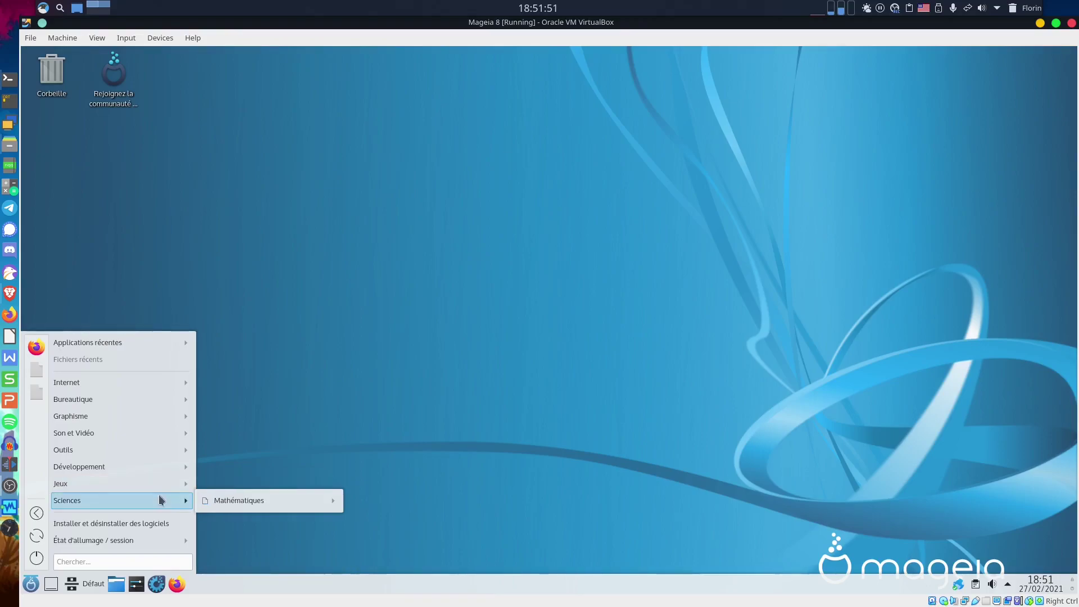
pyautogui.moveTo(321, 499)
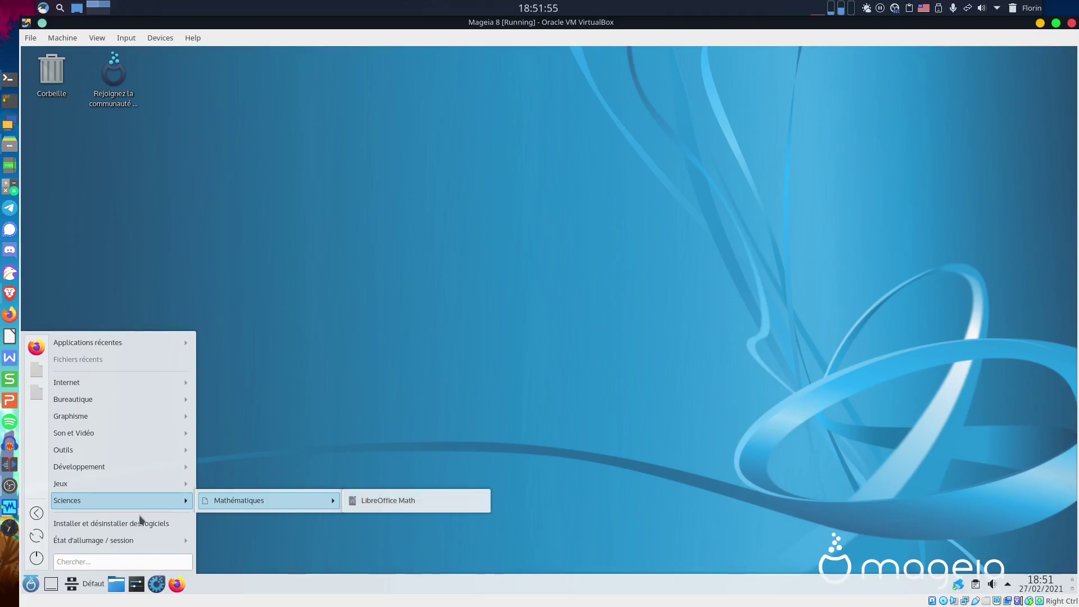
pyautogui.moveTo(158, 543)
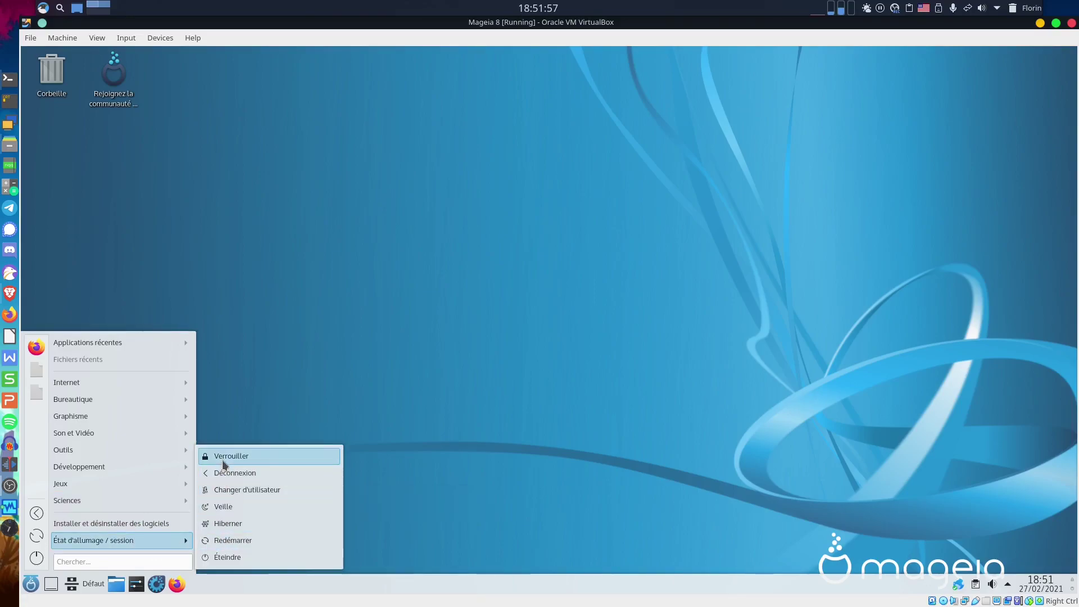
# Launch Installer et désinstaller des logiciels and authenticate with the root password.
pyautogui.click(75, 525)
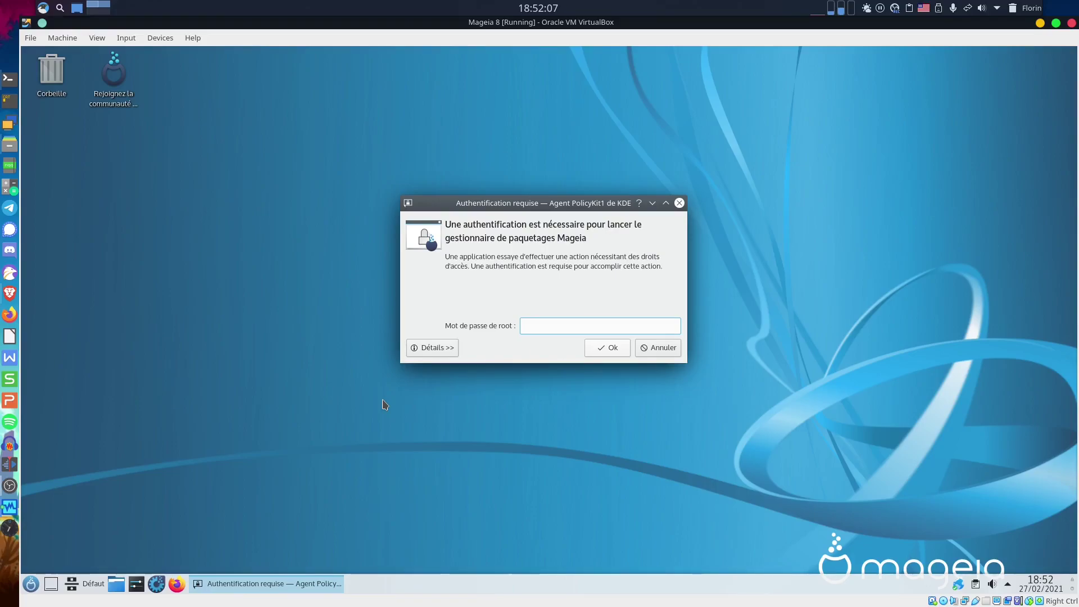
pyautogui.write('*********')
pyautogui.press('Return')
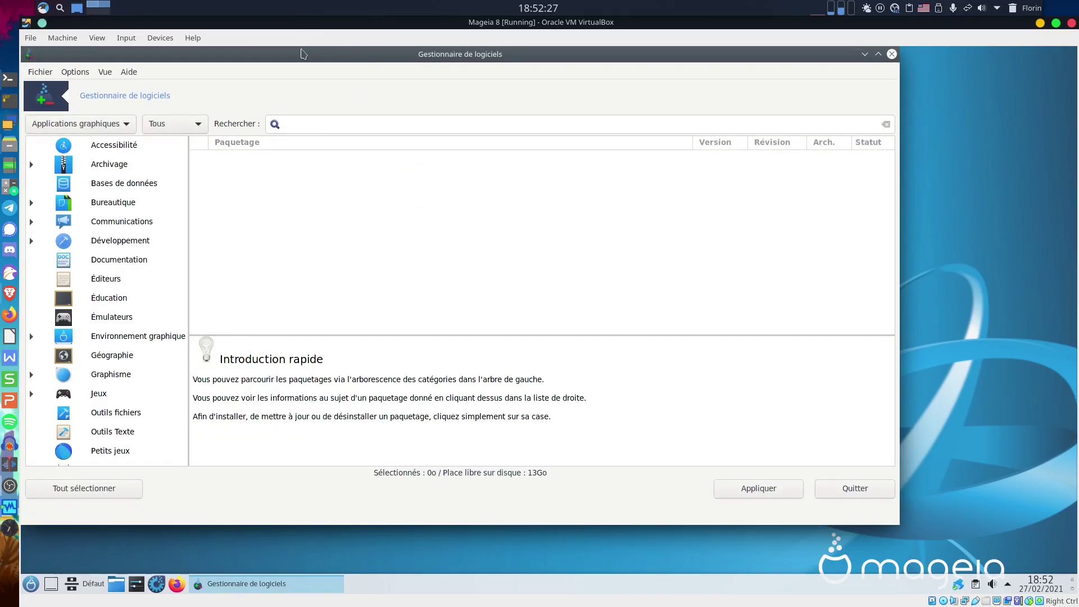
# List only installed packages in the software manager and search for 'filezilla'.
pyautogui.moveTo(306, 49); pyautogui.dragTo(425, 60)
pyautogui.click(303, 139)
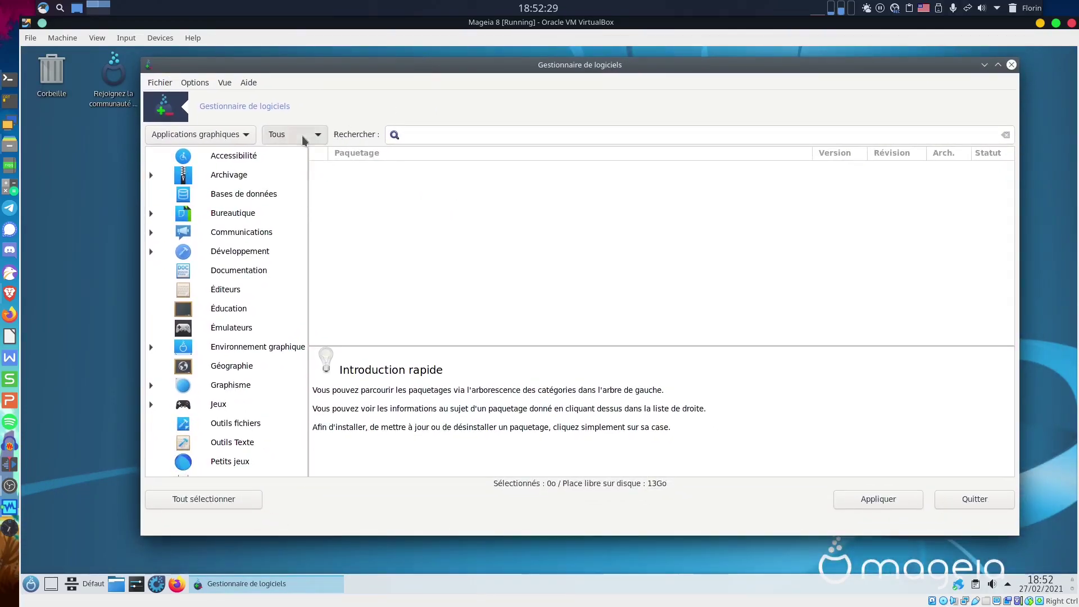
pyautogui.click(297, 154)
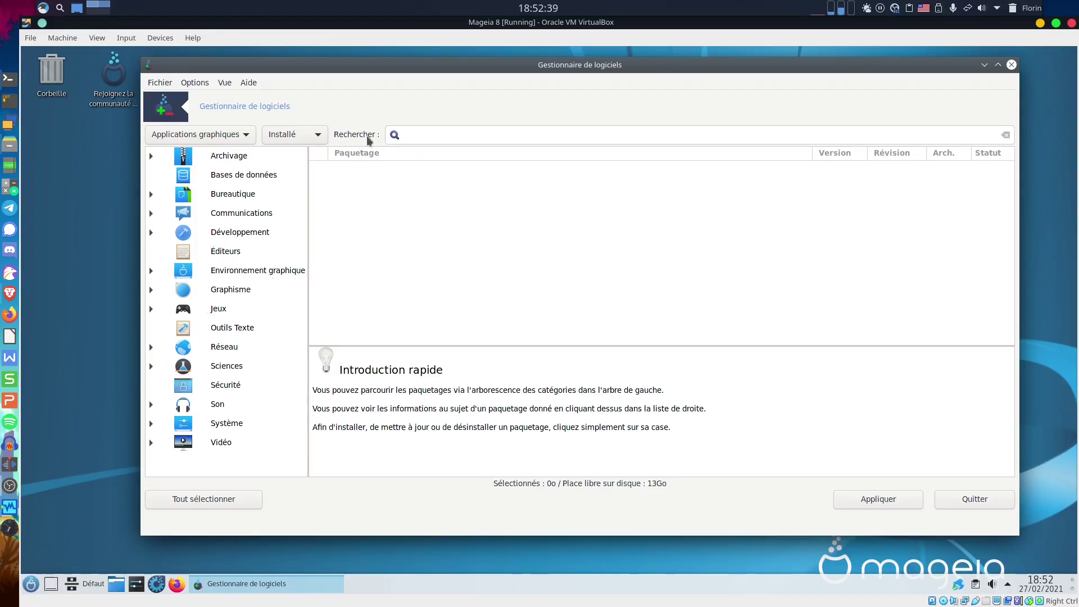
pyautogui.click(438, 137)
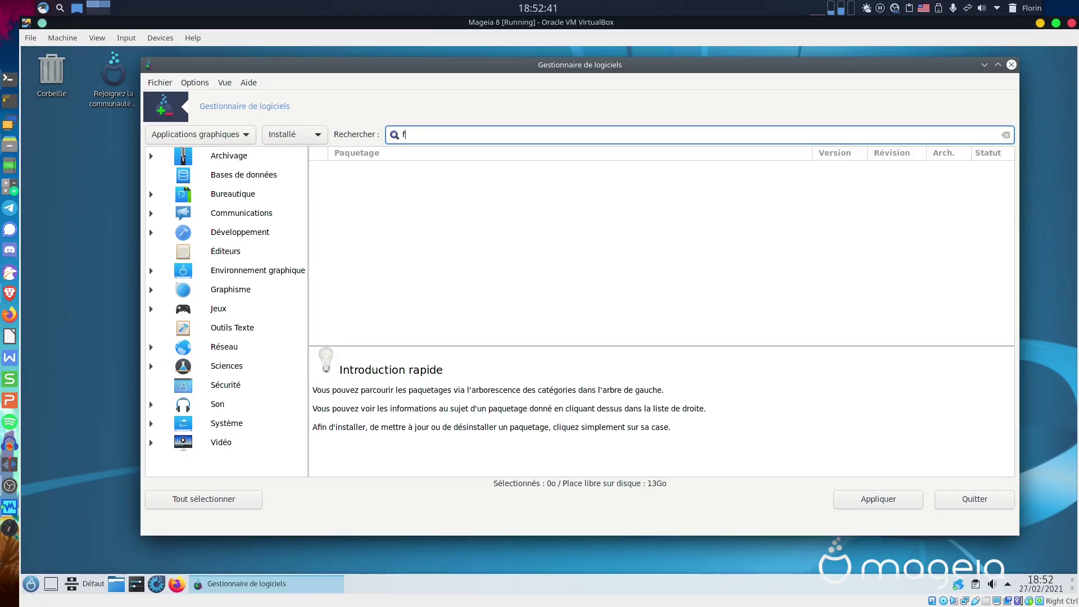
pyautogui.write('filezilla')
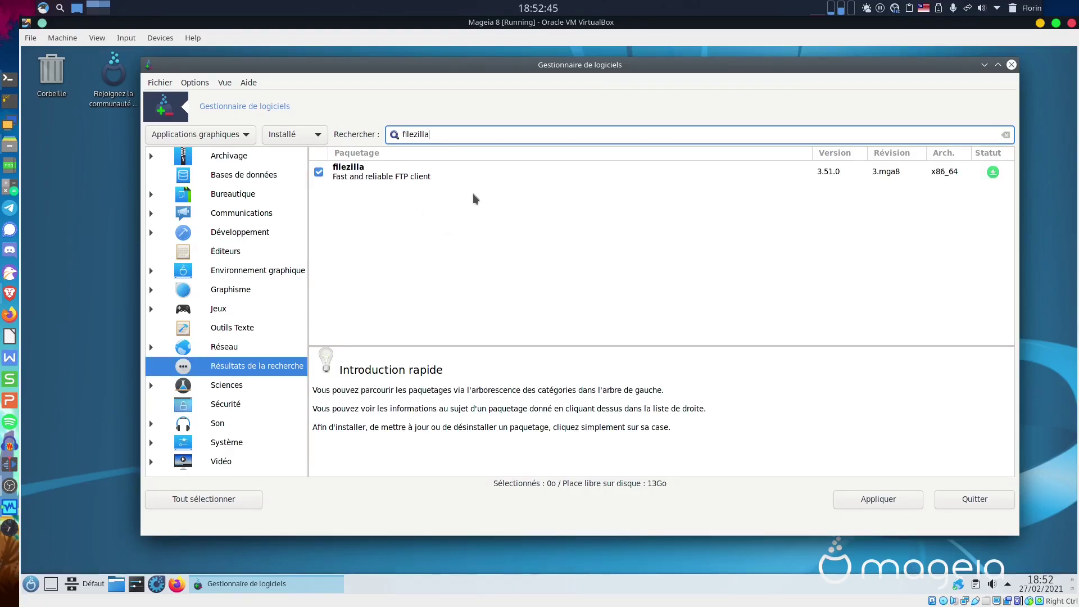
# Untick the filezilla package to mark it for removal and apply the change.
pyautogui.click(372, 177)
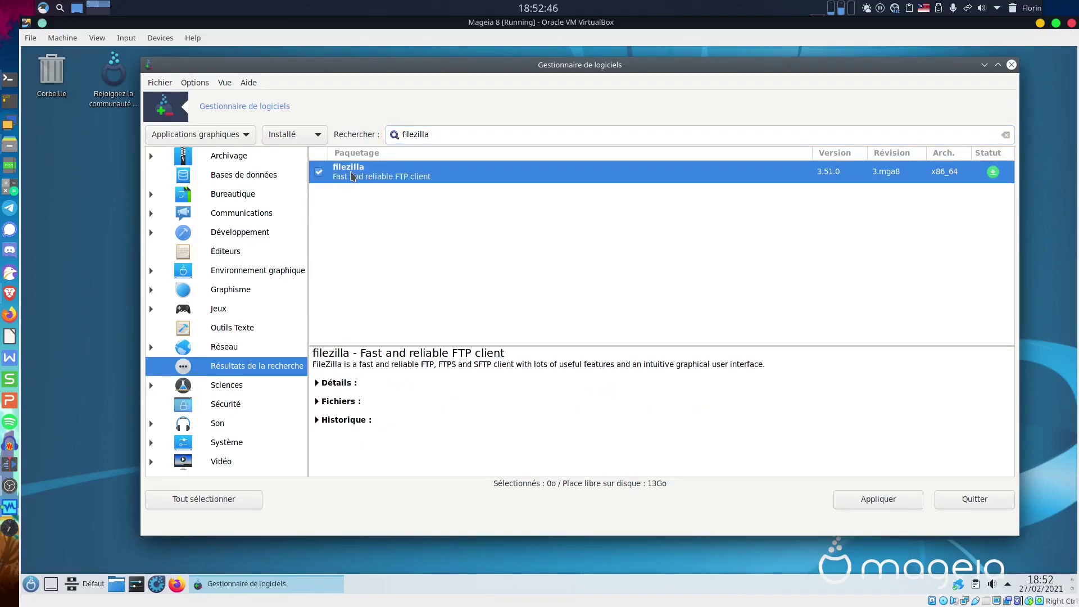
pyautogui.click(320, 176)
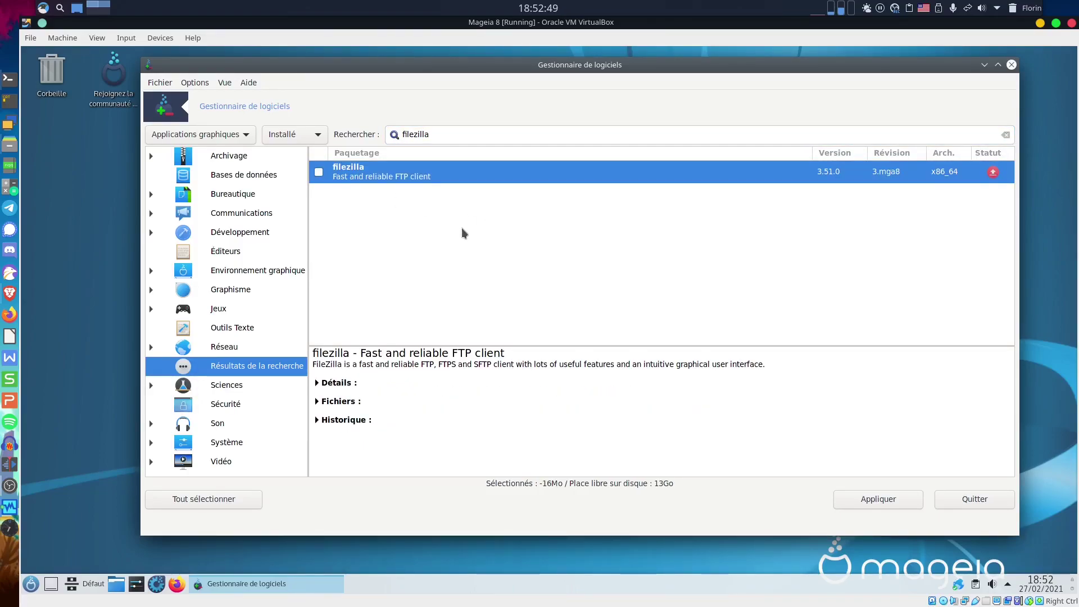
pyautogui.click(896, 501)
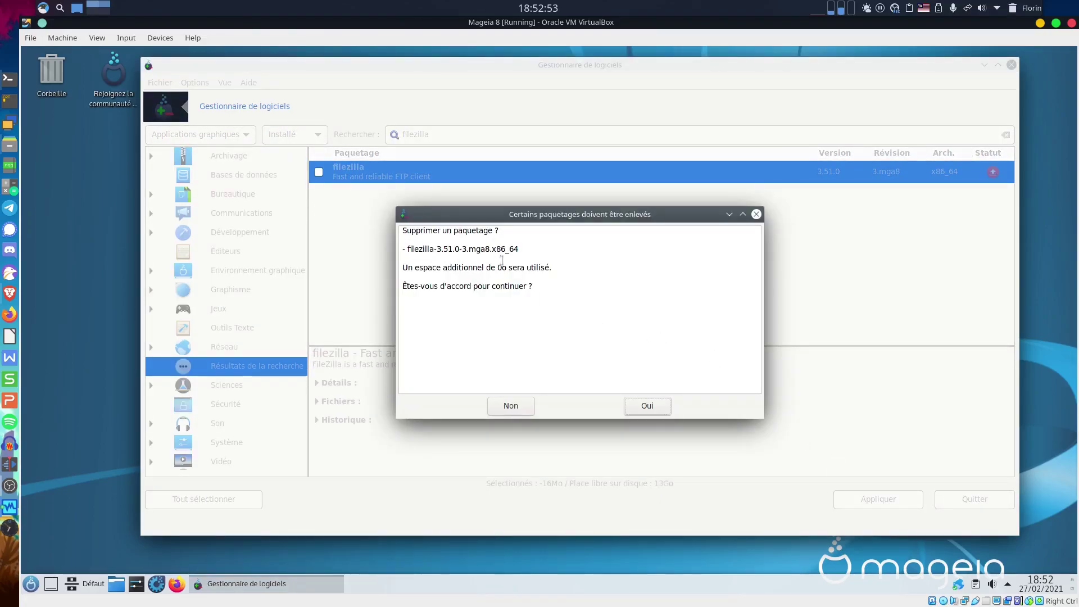
# Confirm removing filezilla-3.51.0-3.mga8 and quit the software manager afterwards.
pyautogui.click(646, 407)
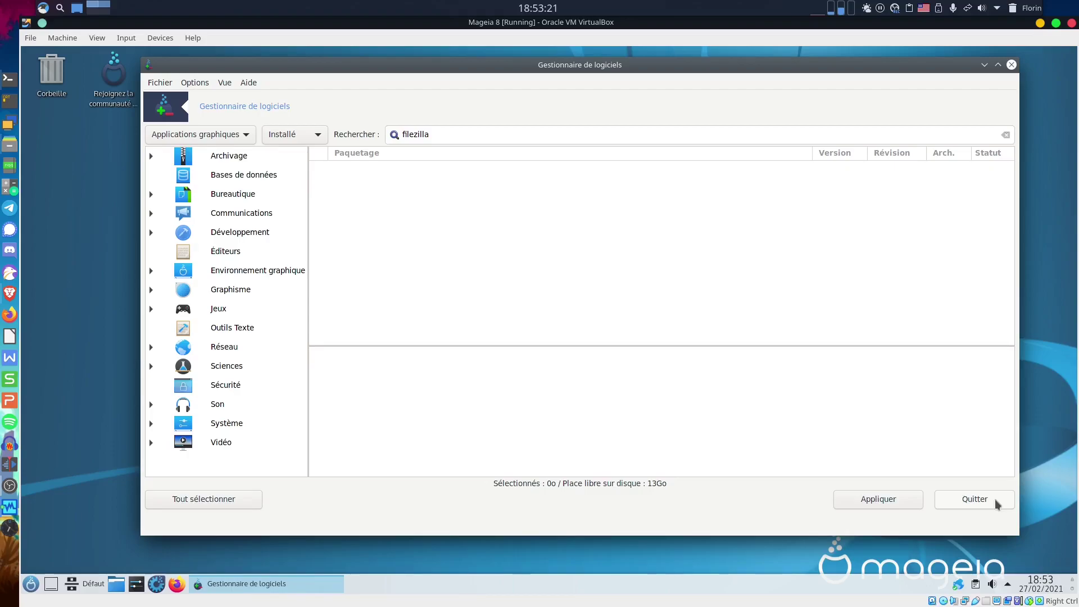
pyautogui.click(956, 500)
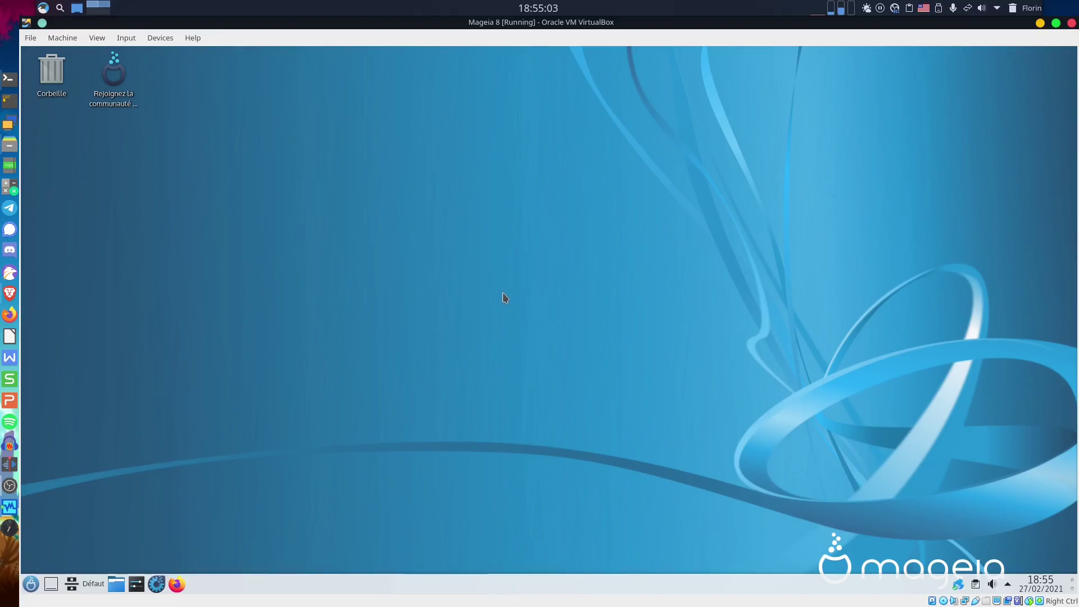
# In Firefox, search 'balena etcher' and open the official balena.io Etcher page.
pyautogui.click(177, 585)
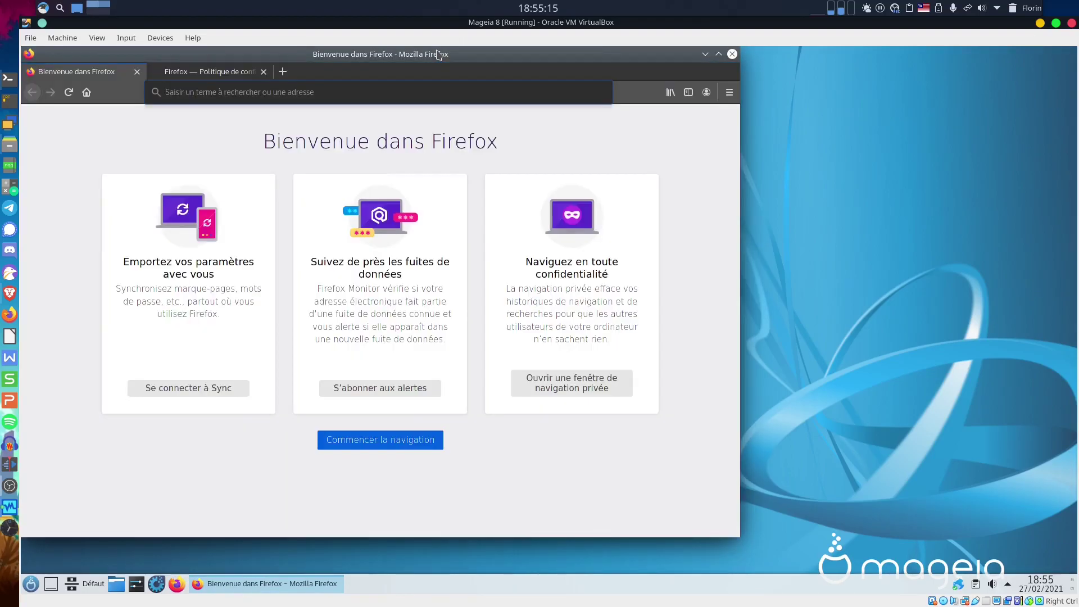
pyautogui.moveTo(438, 54); pyautogui.dragTo(596, 62)
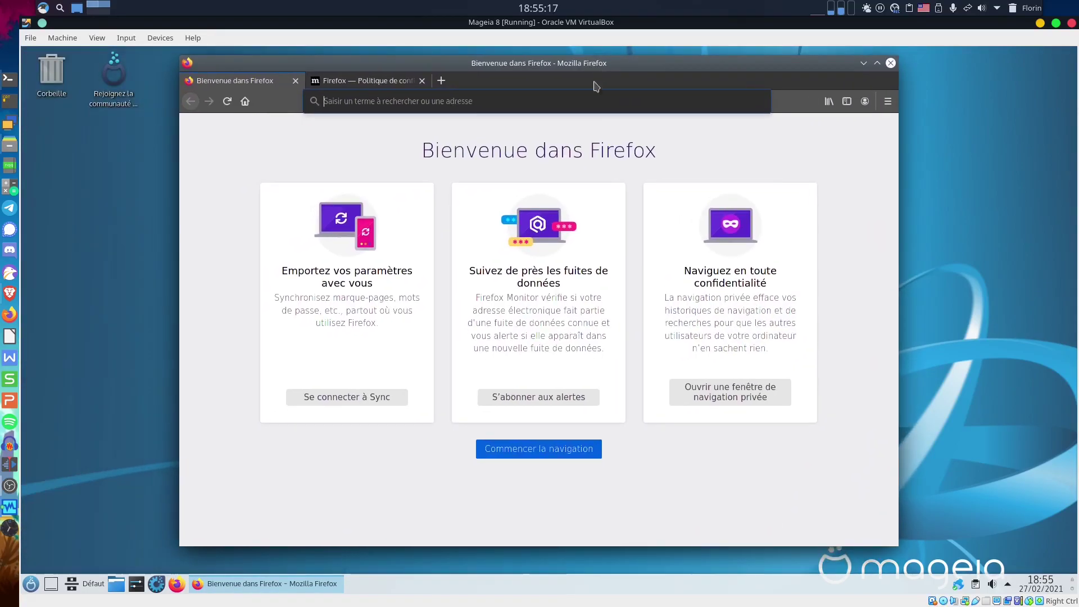
pyautogui.click(364, 98)
pyautogui.write('b')
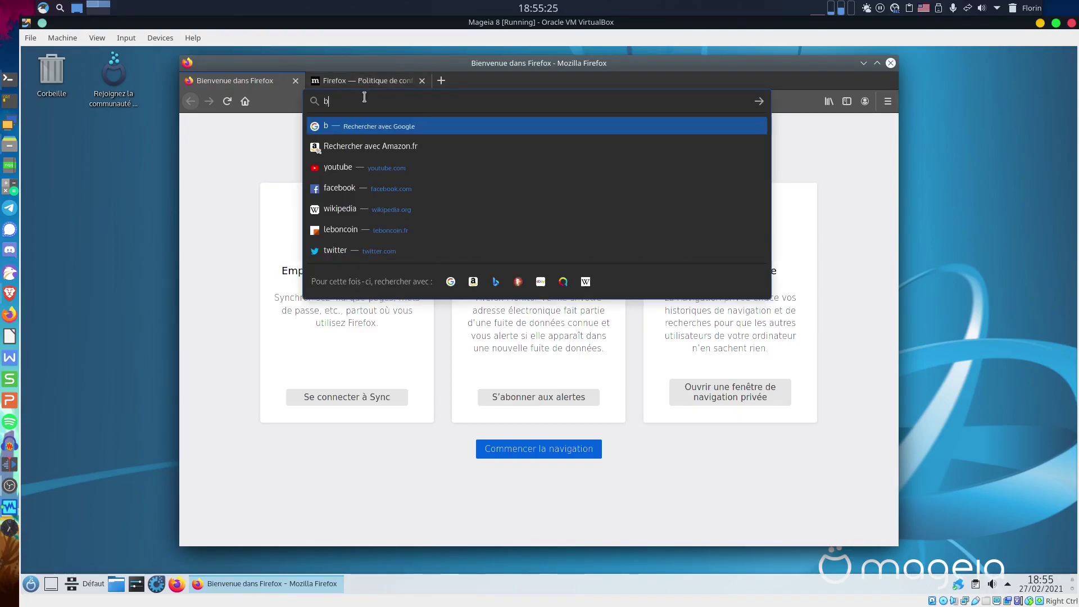
pyautogui.write('alena etcher')
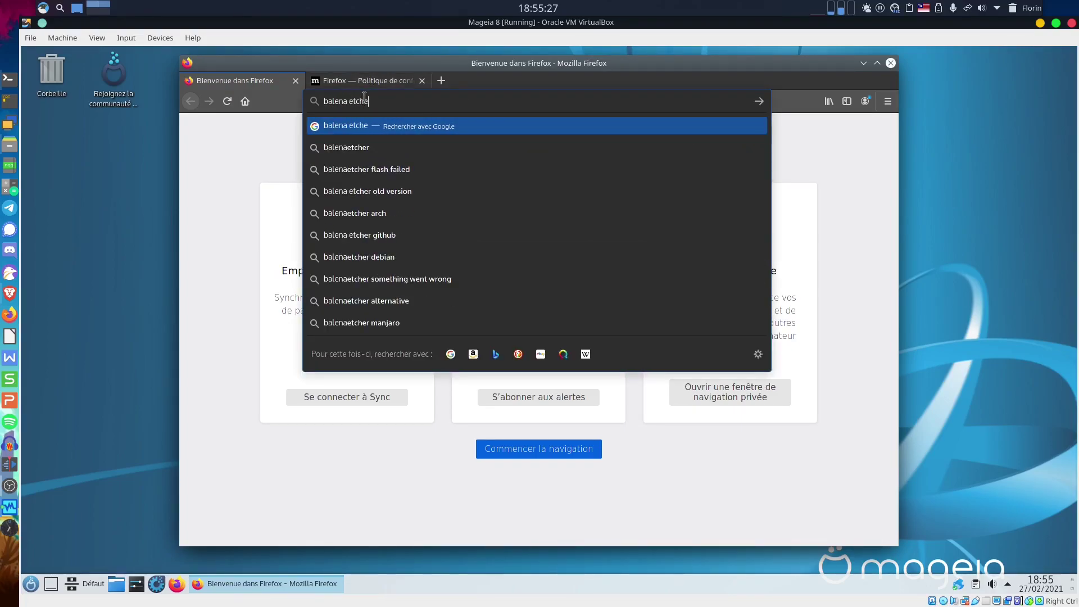
pyautogui.press('Return')
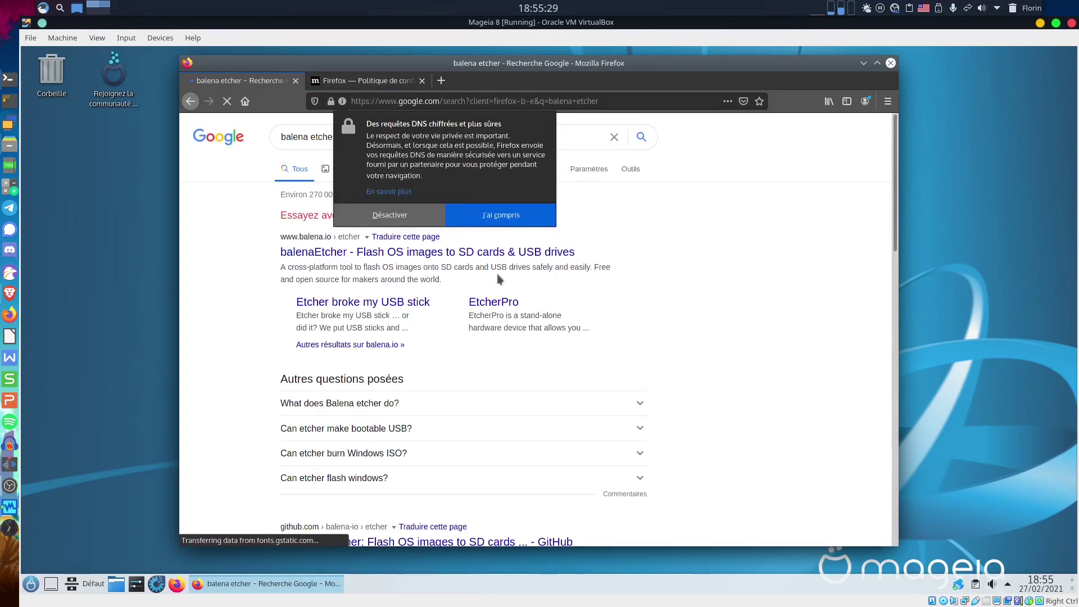
pyautogui.click(494, 257)
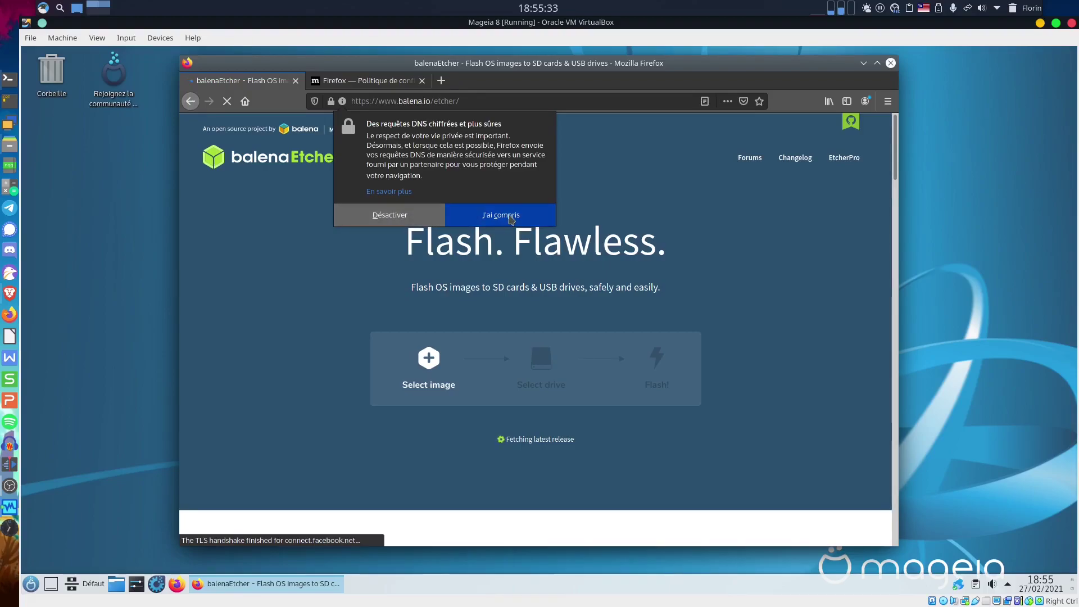
# Download and save the balenaEtcher 1.5.116 Linux x64 zip.
pyautogui.click(507, 217)
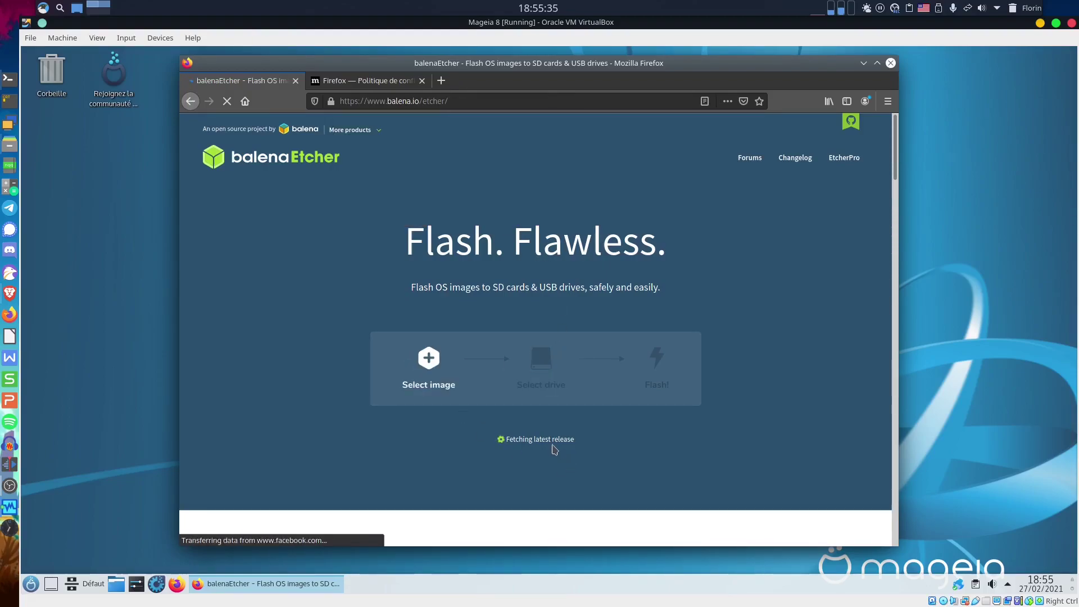
pyautogui.click(527, 444)
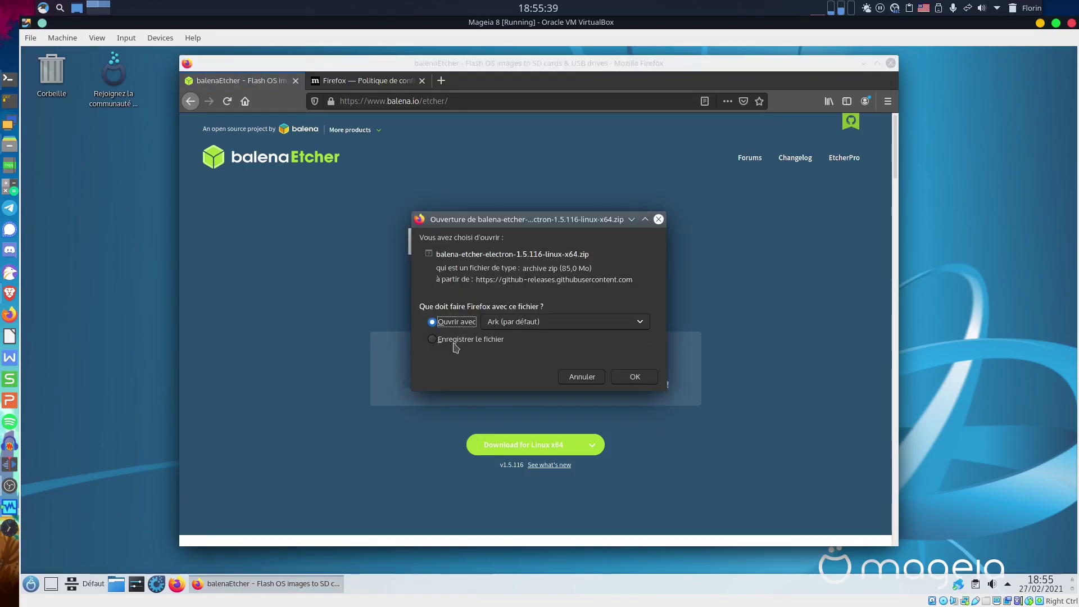
pyautogui.click(456, 341)
pyautogui.click(634, 377)
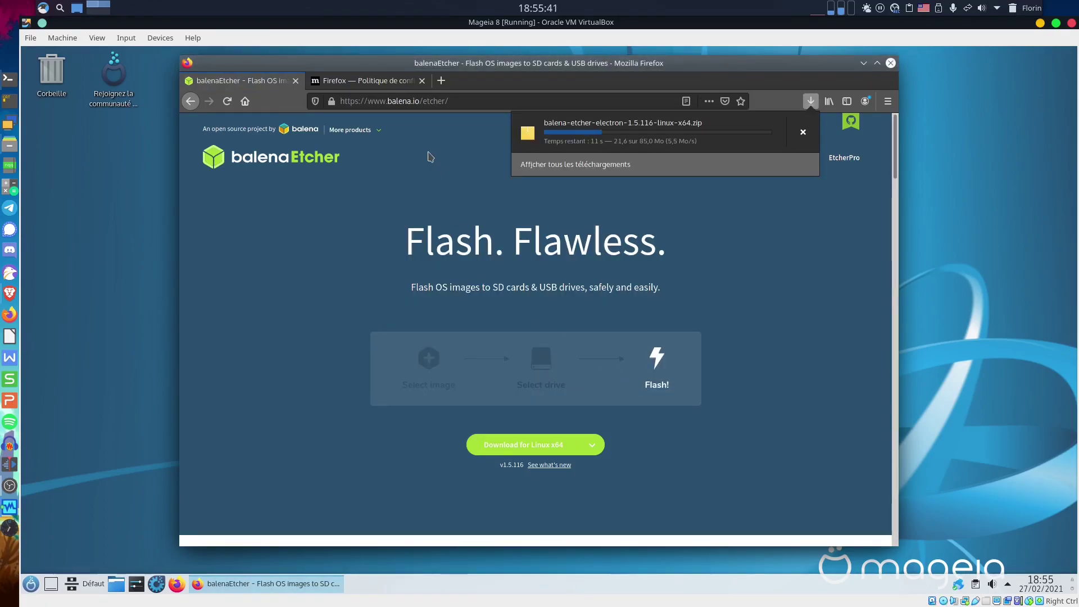
pyautogui.click(366, 80)
pyautogui.click(371, 106)
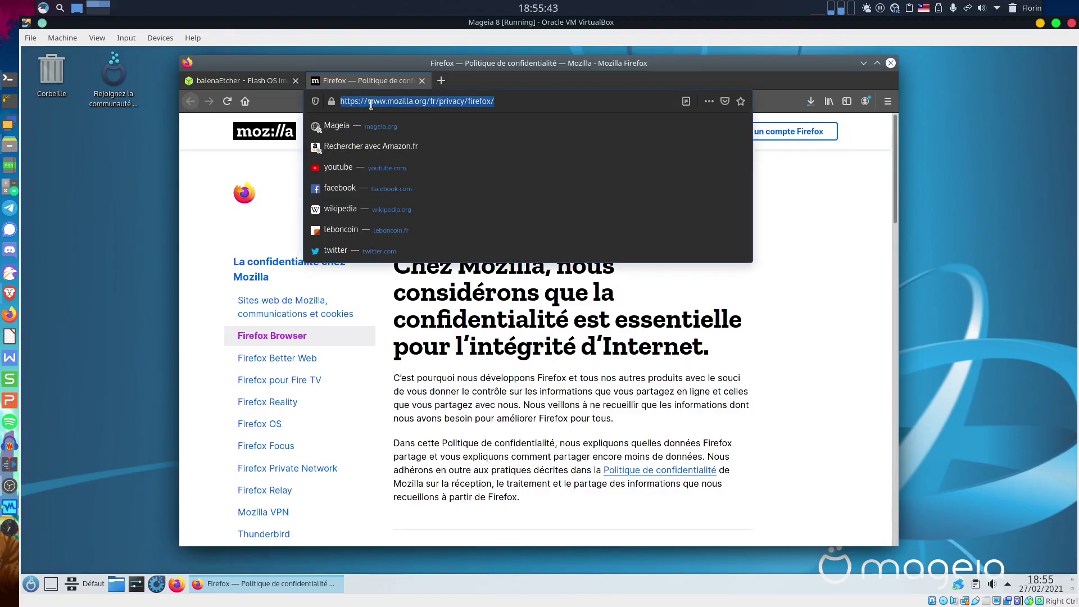
# Go to flathub.org and open Flatpak's Quick setup instructions for Mageia.
pyautogui.write('flath')
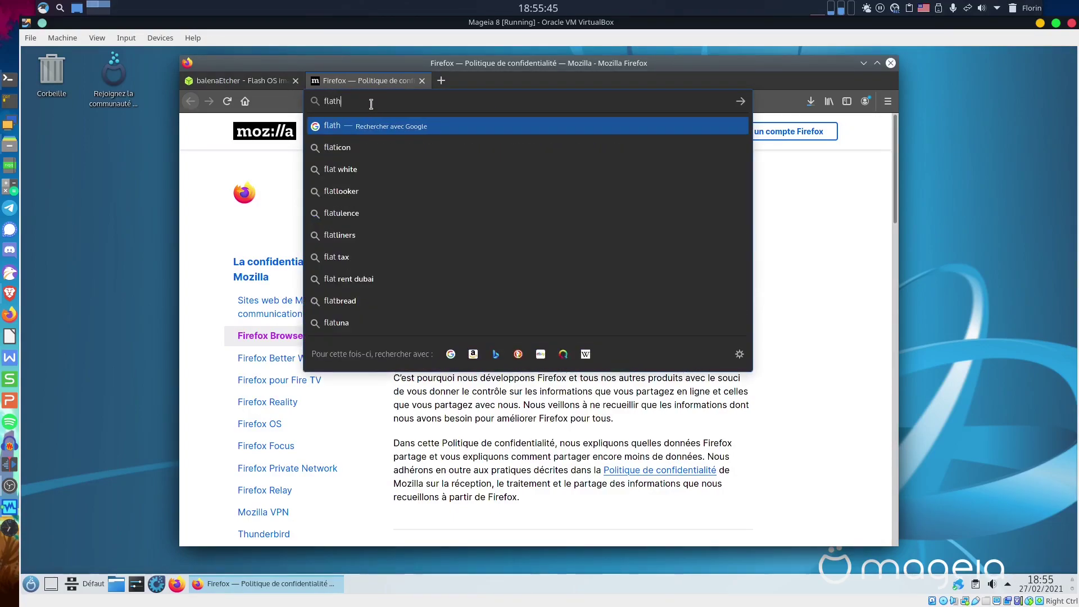
pyautogui.write('ub.org')
pyautogui.press('Return')
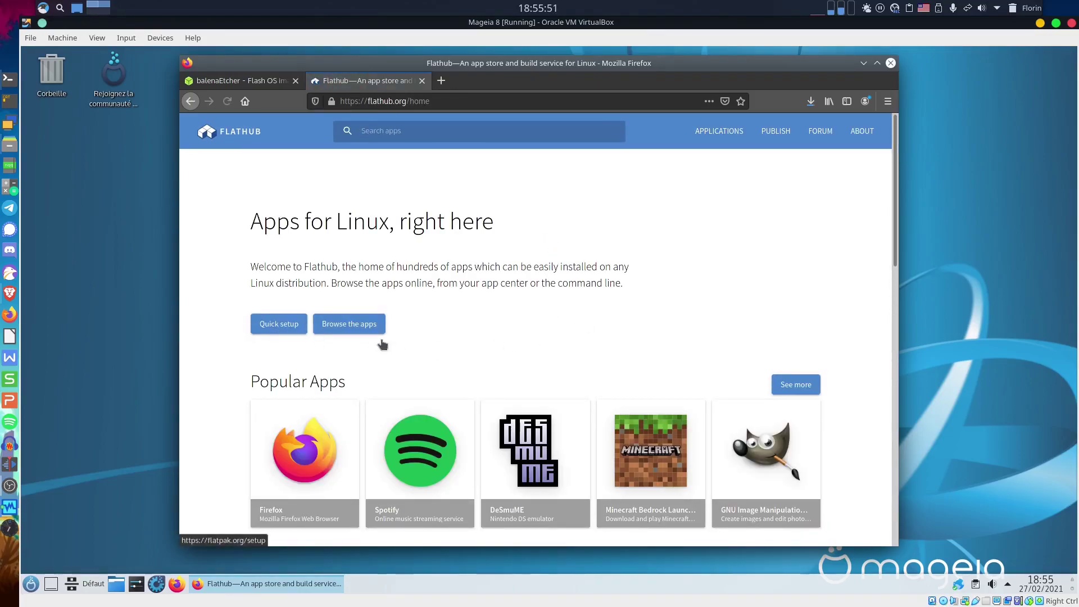
pyautogui.click(279, 324)
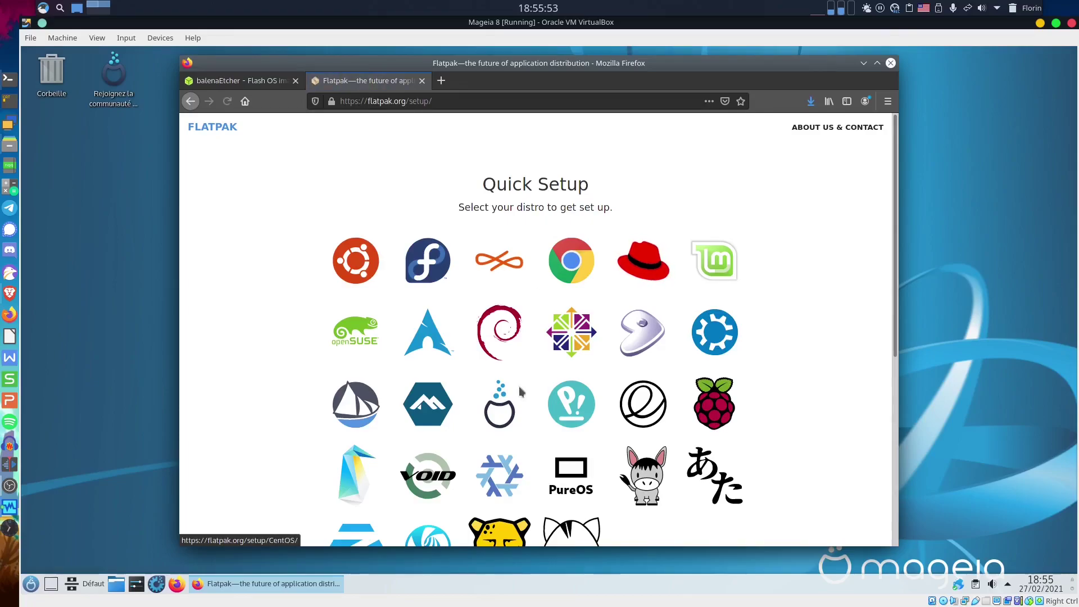
pyautogui.click(486, 391)
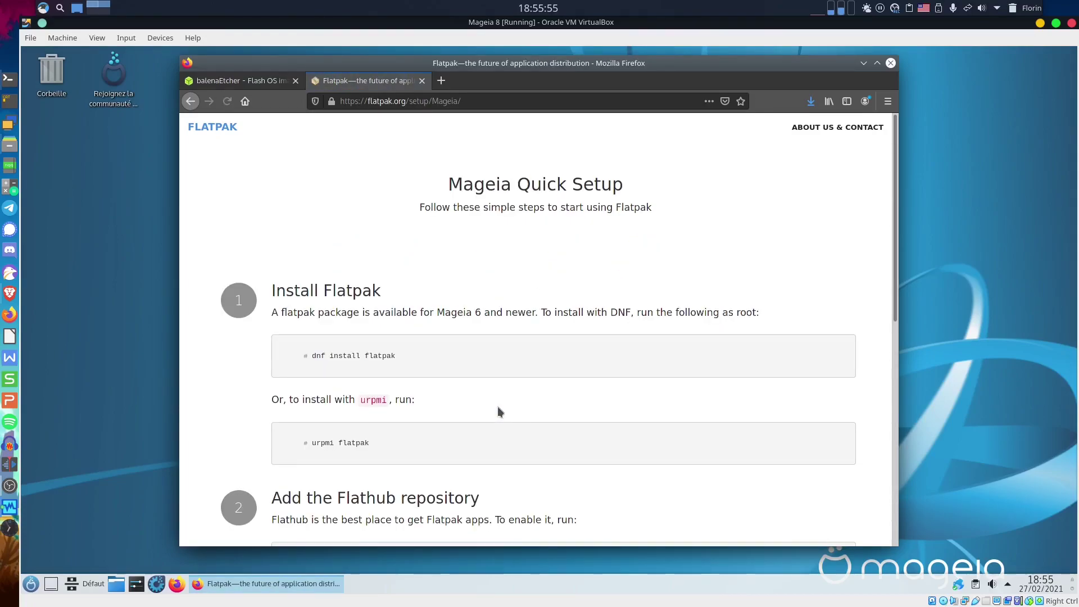
pyautogui.scroll(-2, 496, 398)
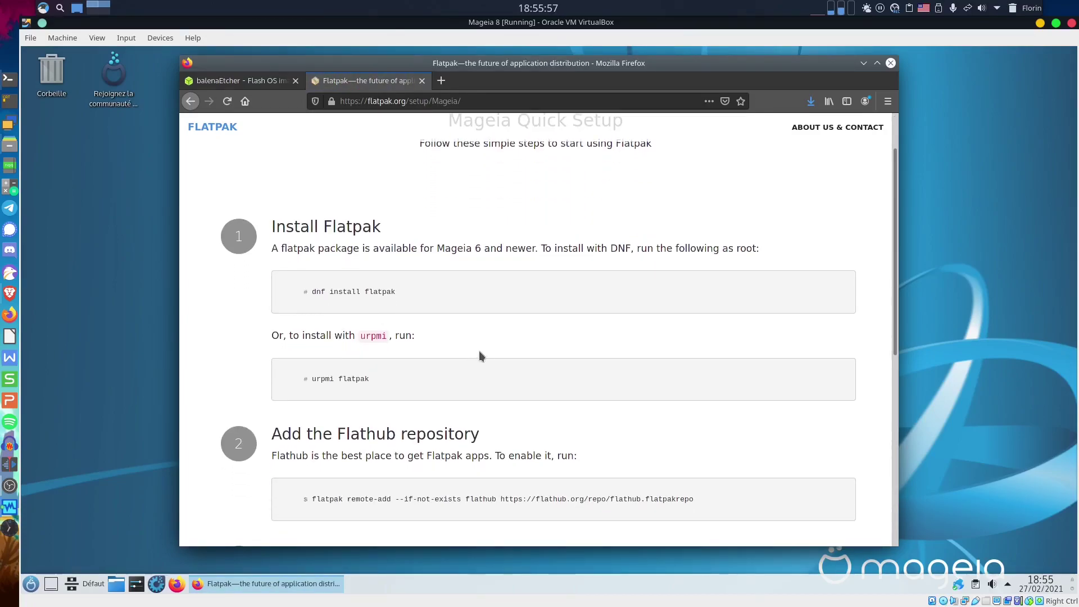
pyautogui.scroll(-6, 439, 309)
pyautogui.scroll(3, 387, 268)
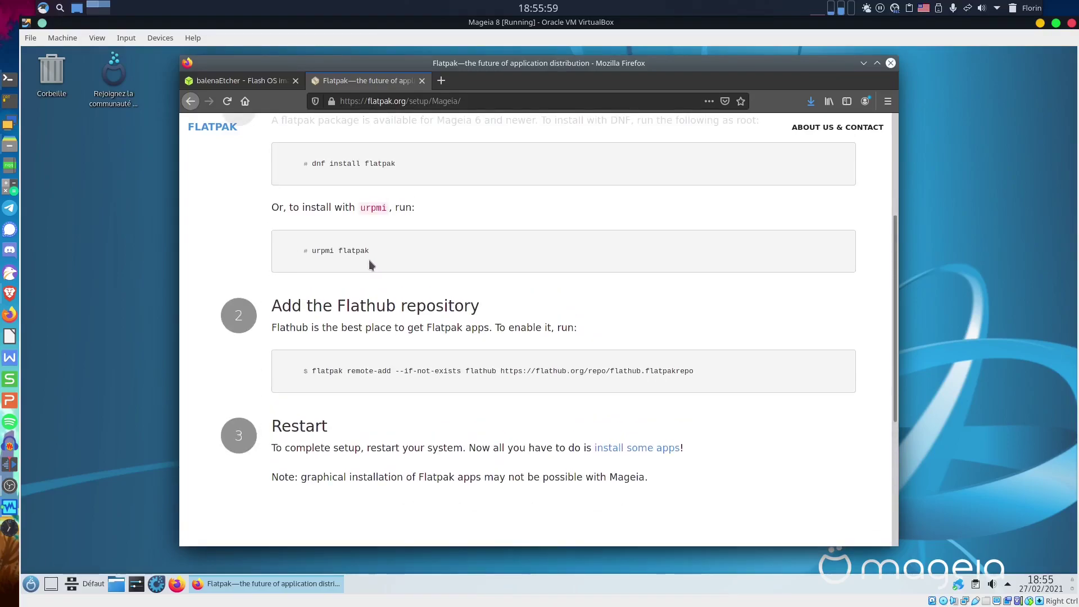
pyautogui.scroll(1, 367, 247)
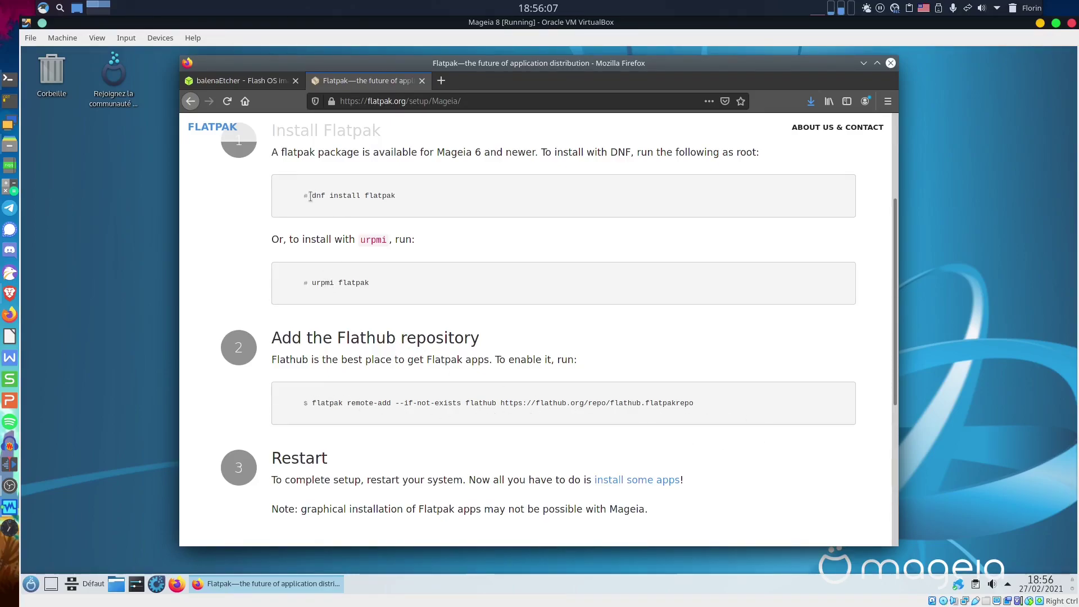
# Copy 'dnf install flatpak' from the setup page and run it in Konsole as a normal user.
pyautogui.moveTo(311, 195); pyautogui.dragTo(403, 198)
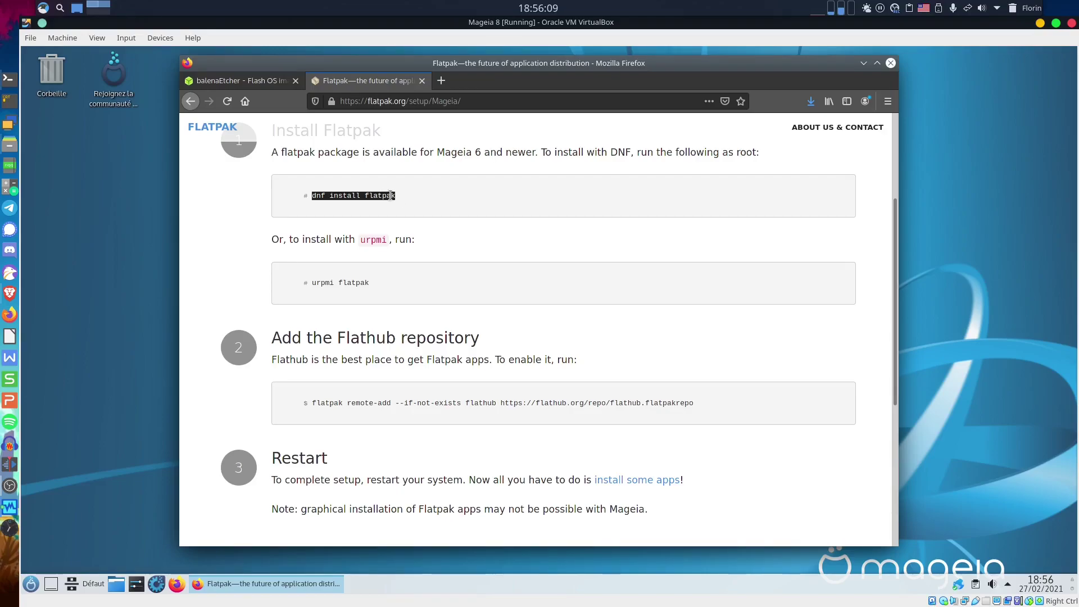
pyautogui.rightClick(389, 197)
pyautogui.click(418, 207)
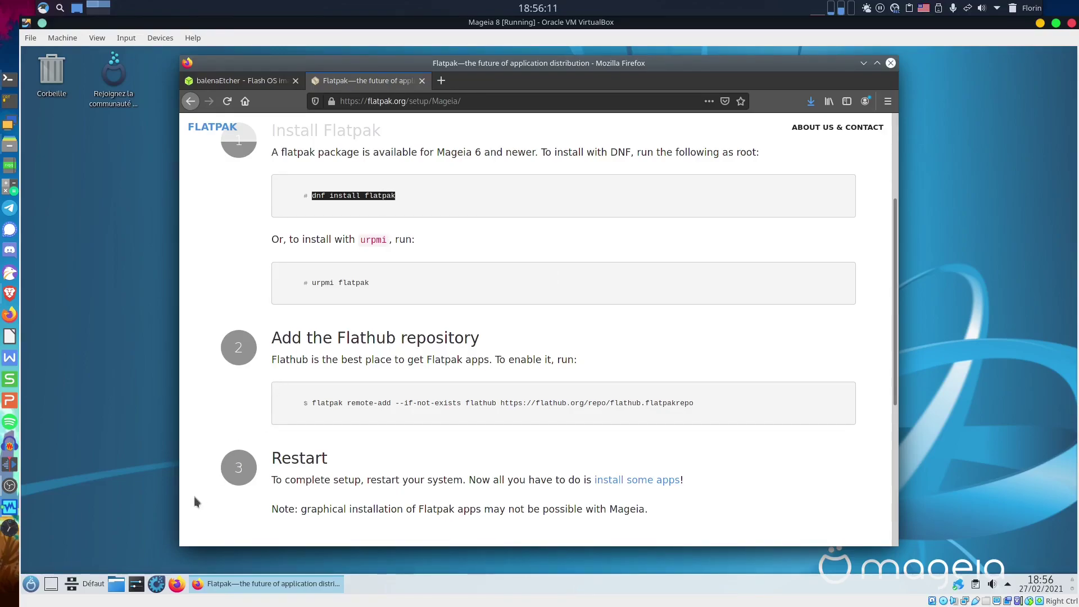
pyautogui.click(30, 583)
pyautogui.moveTo(82, 440)
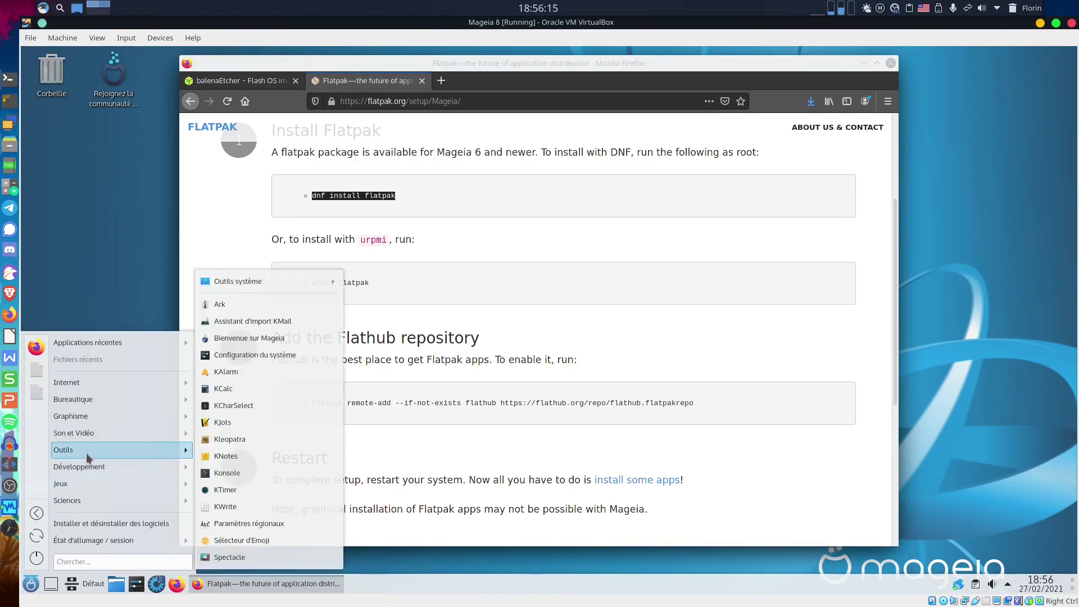
pyautogui.click(254, 471)
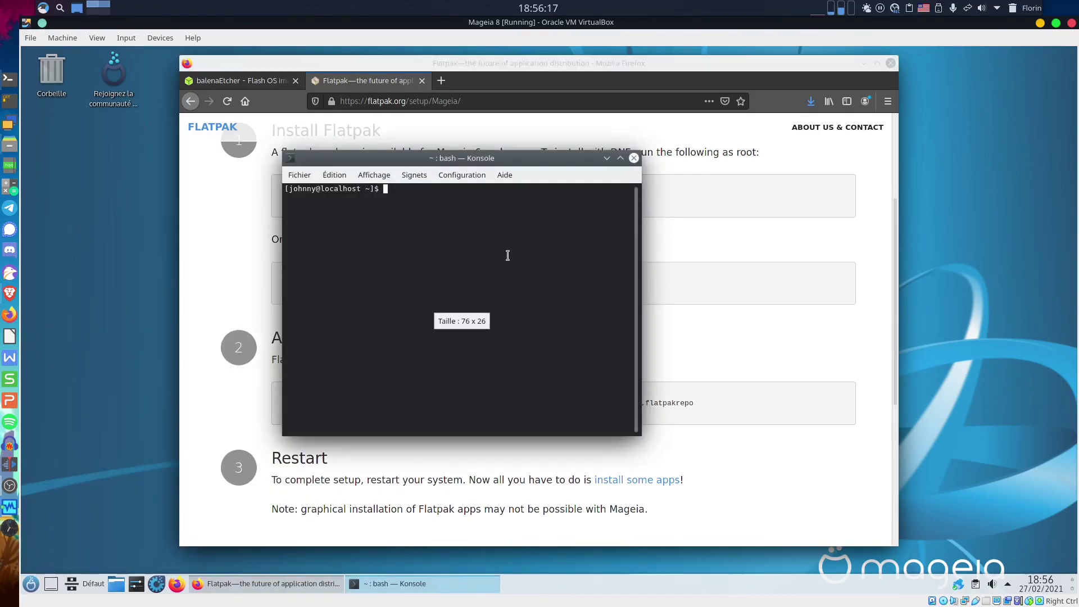
pyautogui.rightClick(507, 257)
pyautogui.click(548, 263)
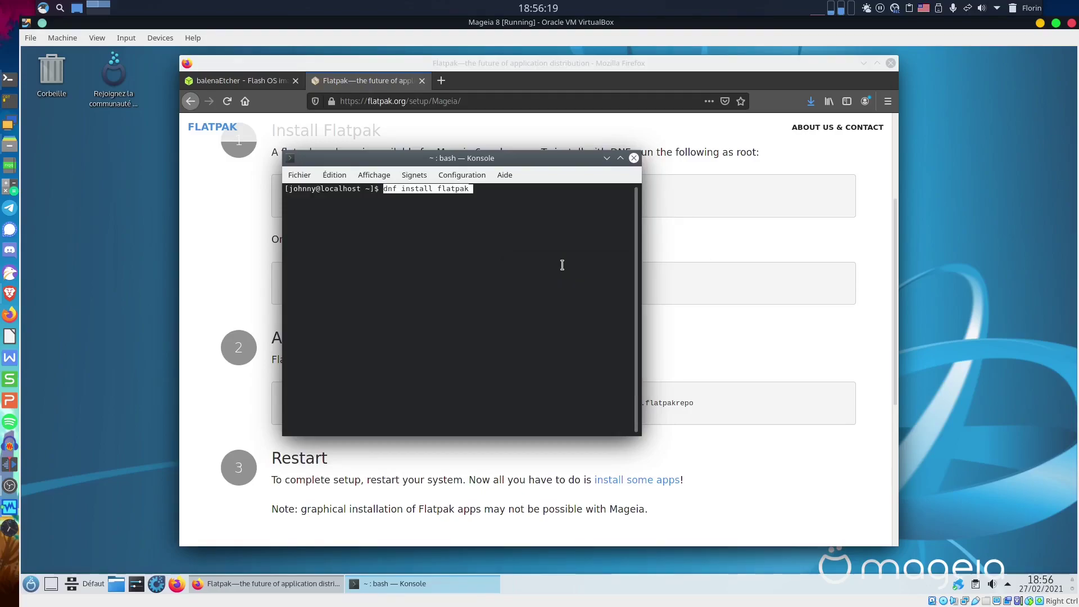
pyautogui.press('Return')
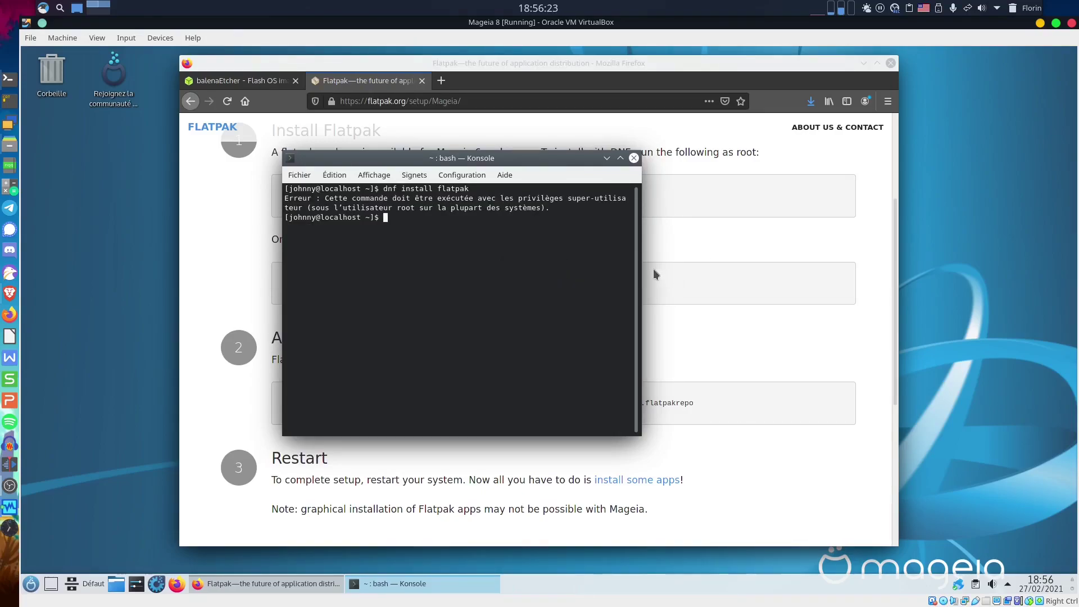
# Retry as 'sudo dnf install flatpak' with the password; it's refused because the user isn't in sudoers.
pyautogui.moveTo(642, 267); pyautogui.dragTo(1000, 267)
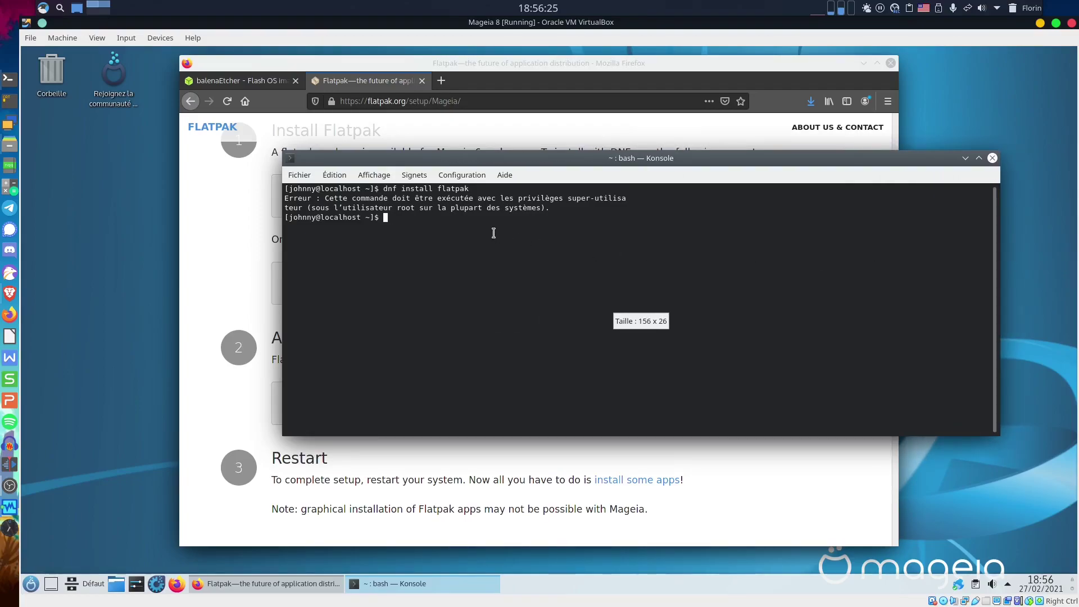
pyautogui.write('sudo')
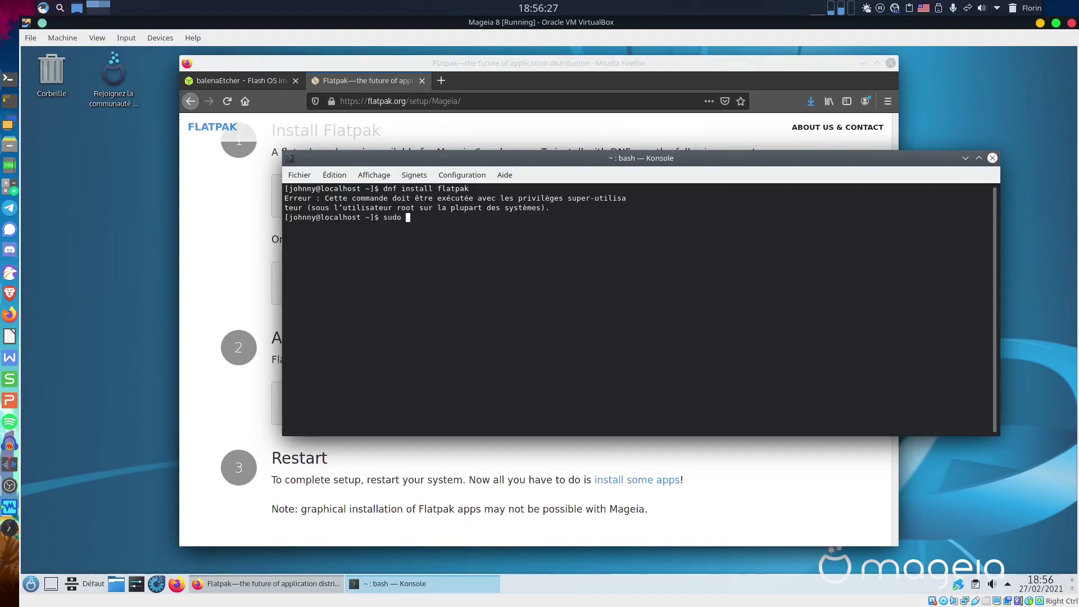
pyautogui.rightClick(482, 268)
pyautogui.click(505, 275)
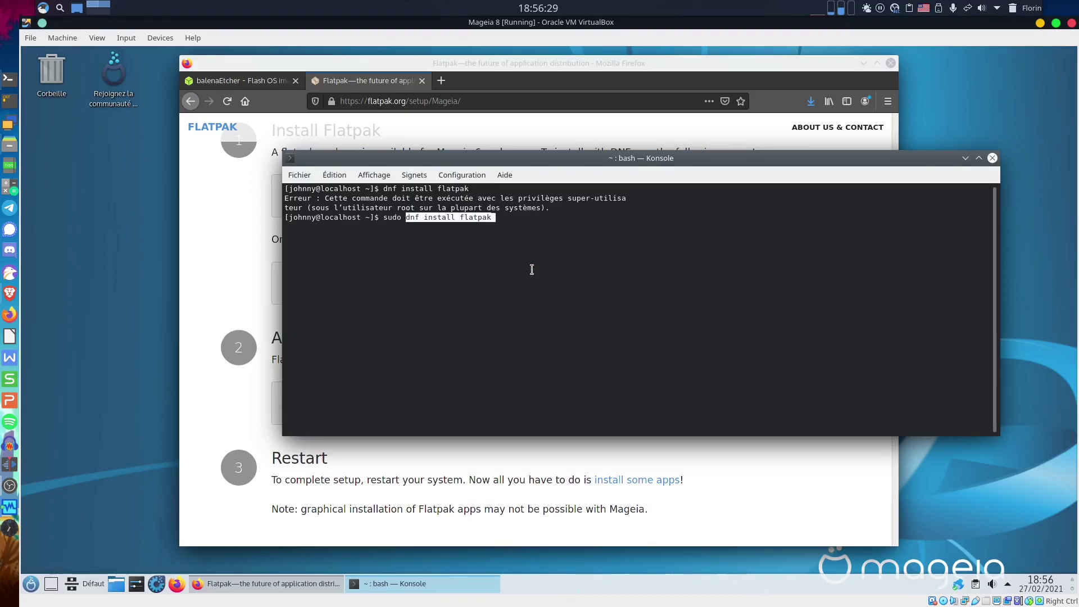
pyautogui.press('Return')
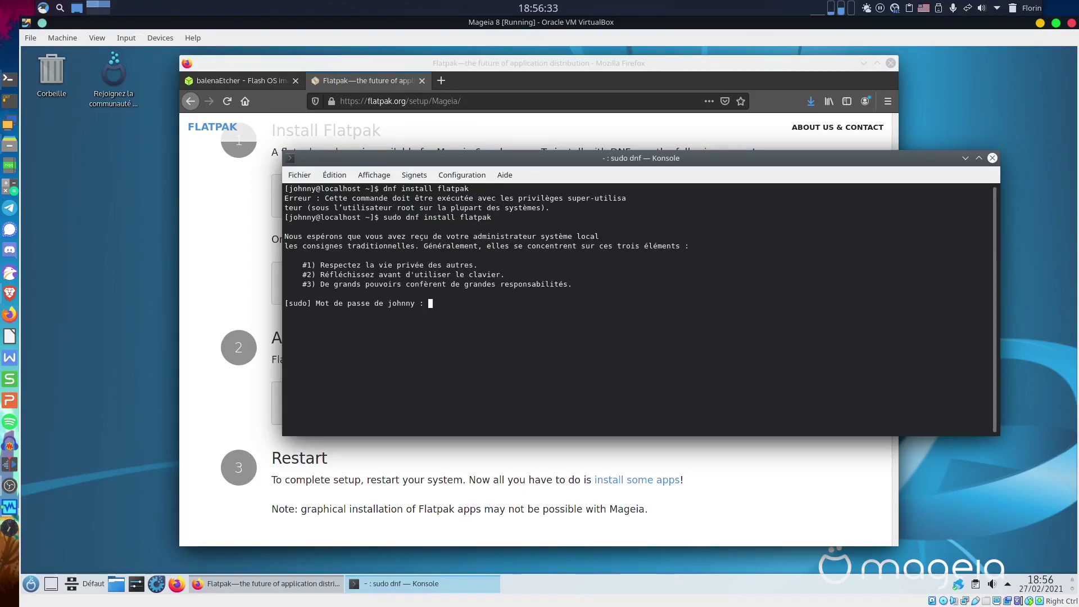
pyautogui.press('Return')
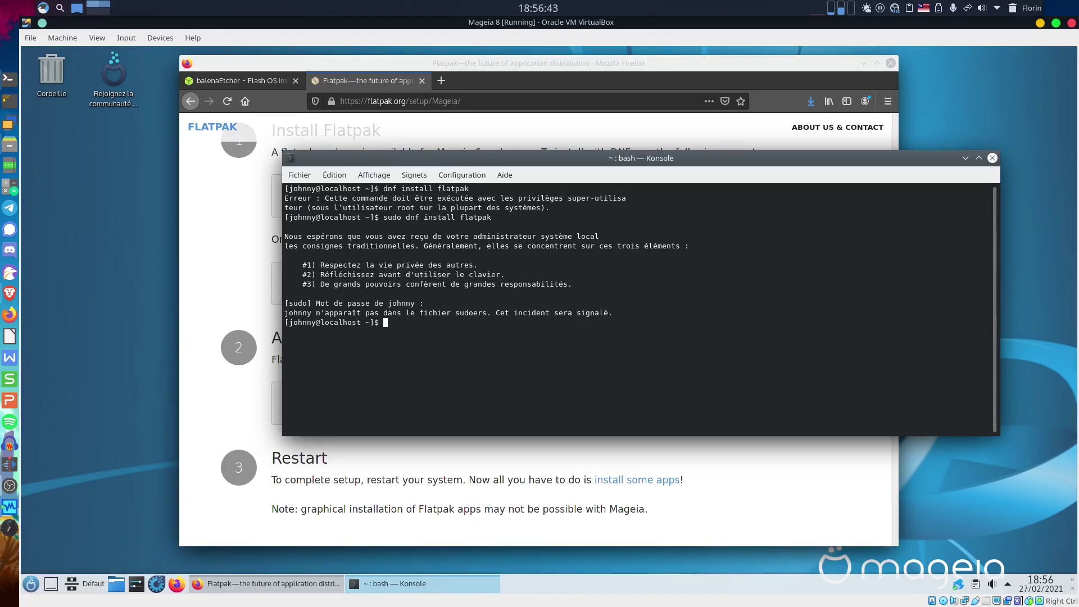
pyautogui.click(239, 229)
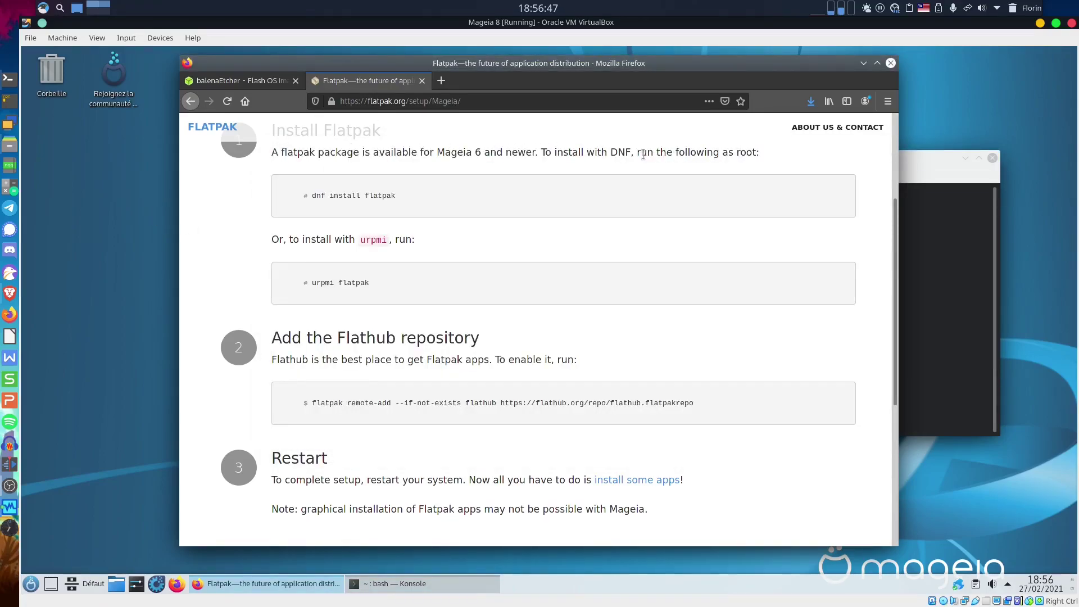
# Launch the Mageia Control Center and authenticate with the root password.
pyautogui.moveTo(639, 153); pyautogui.dragTo(786, 159)
pyautogui.click(767, 152)
pyautogui.click(30, 585)
pyautogui.moveTo(133, 448)
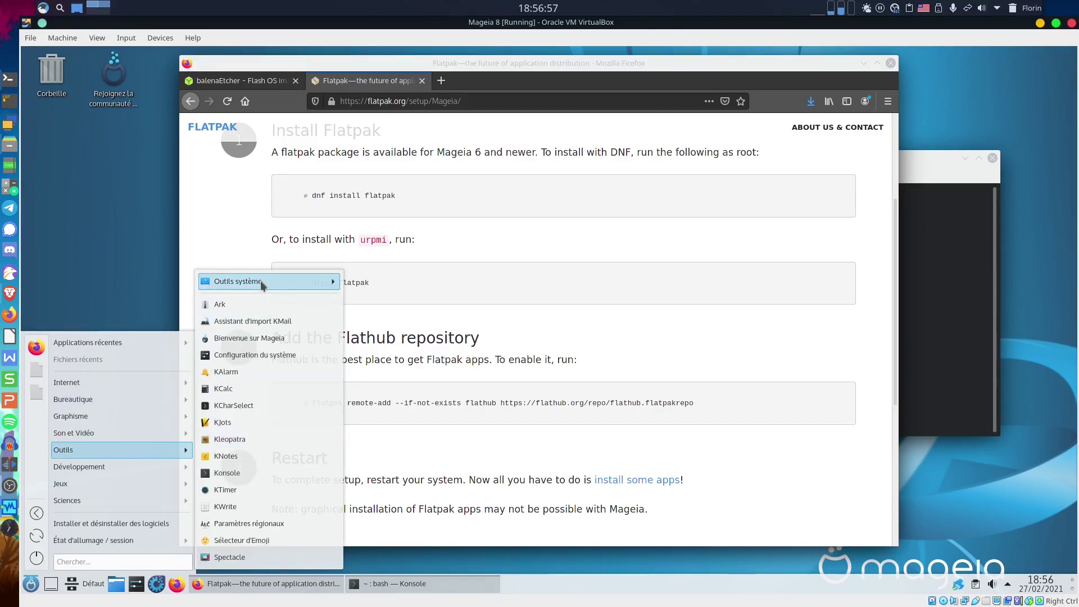
pyautogui.moveTo(261, 281)
pyautogui.click(393, 281)
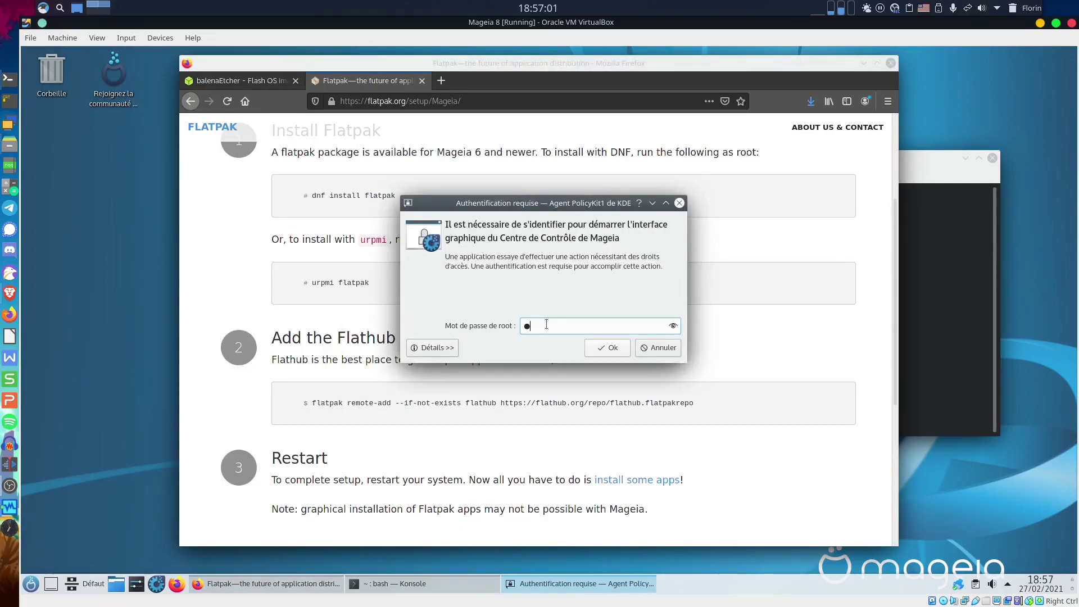
pyautogui.write('••••••••')
pyautogui.press('Return')
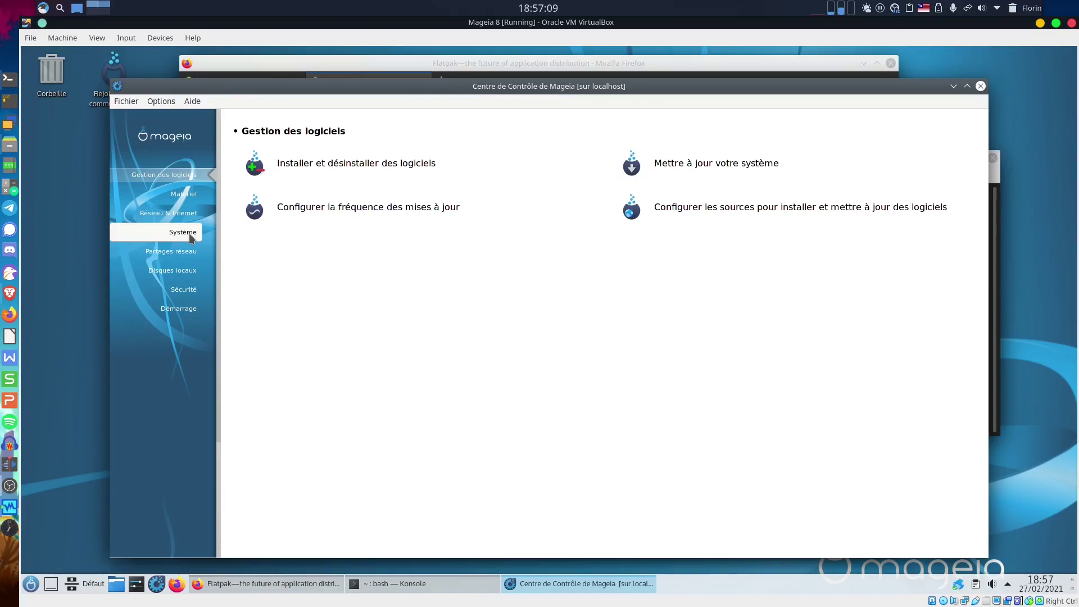
# In the Système section, open an administrator console with a root prompt.
pyautogui.click(194, 290)
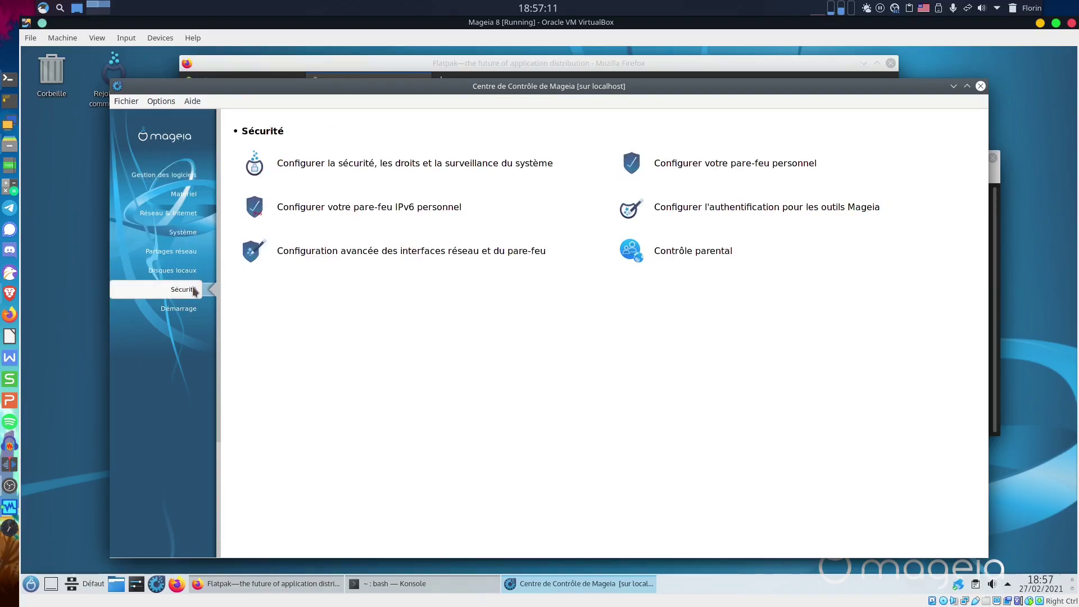
pyautogui.click(178, 232)
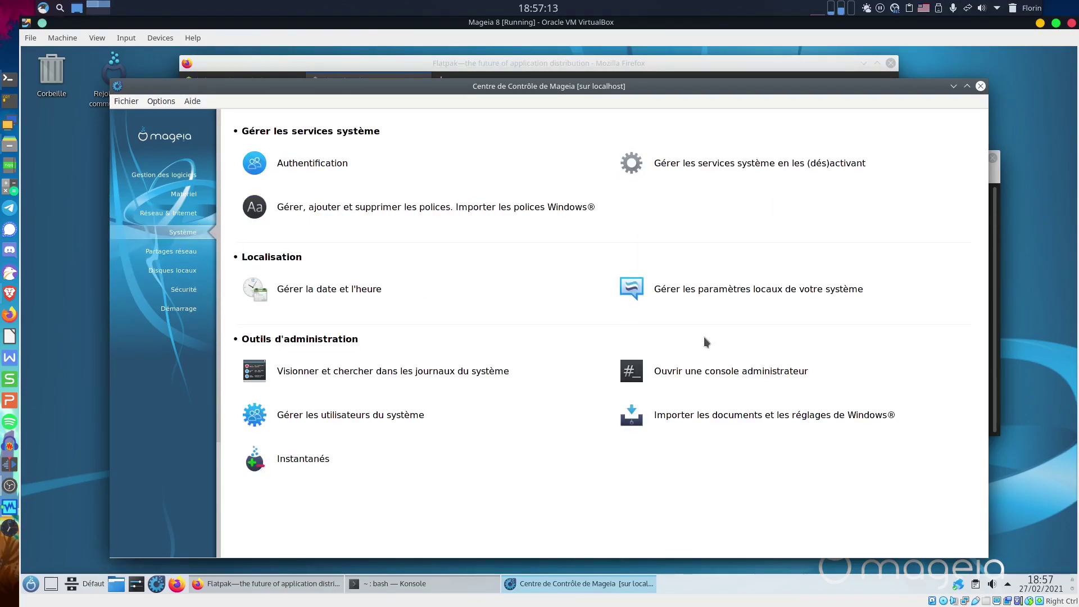
pyautogui.click(703, 375)
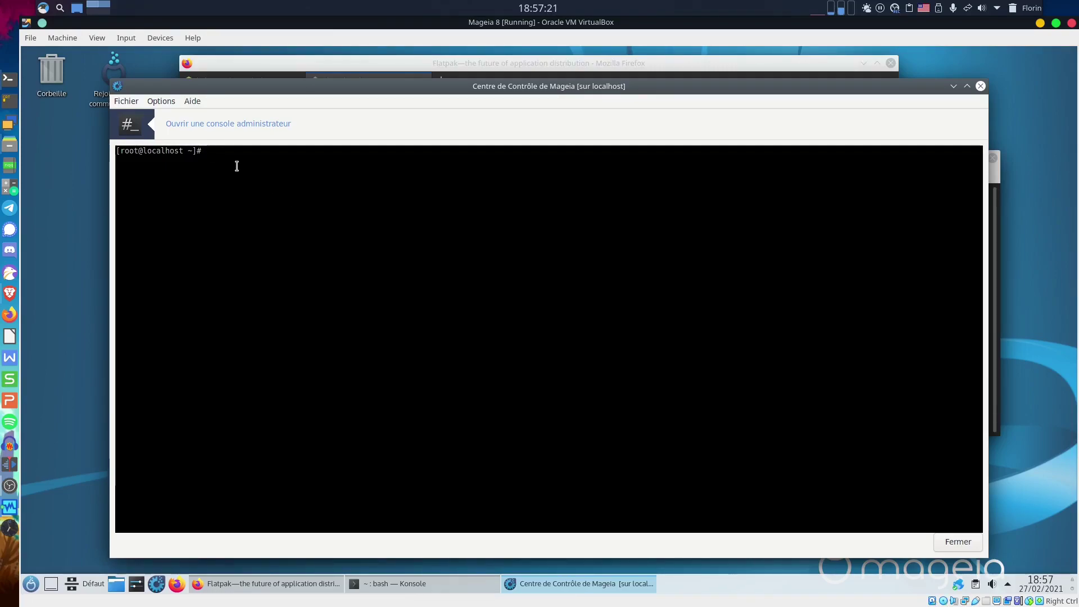
# Look through the Control Center menus and reposition its window, returning to the root console.
pyautogui.click(161, 101)
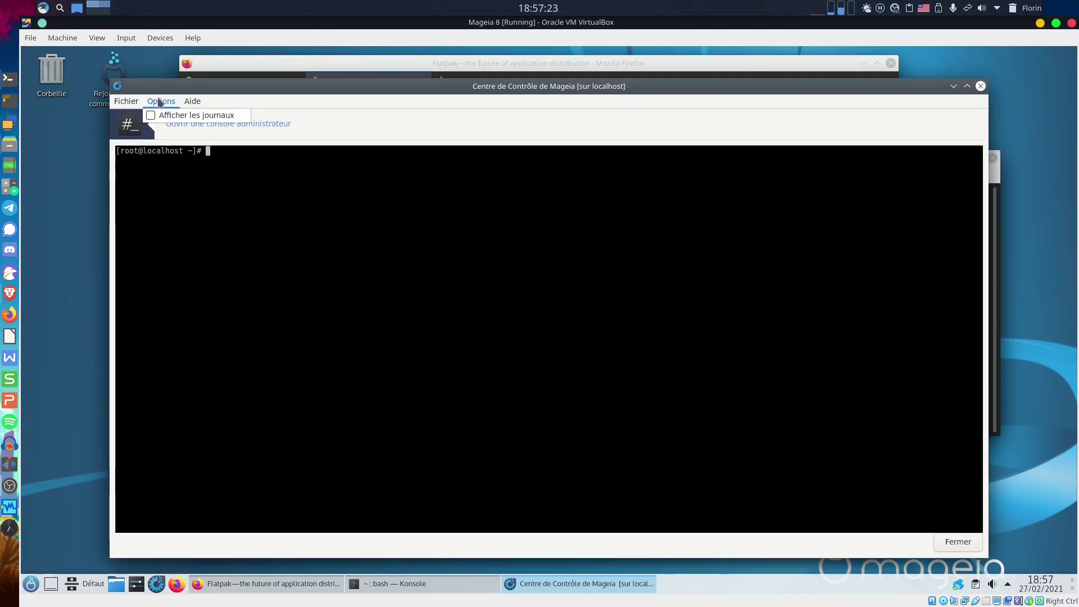
pyautogui.click(192, 102)
pyautogui.click(312, 97)
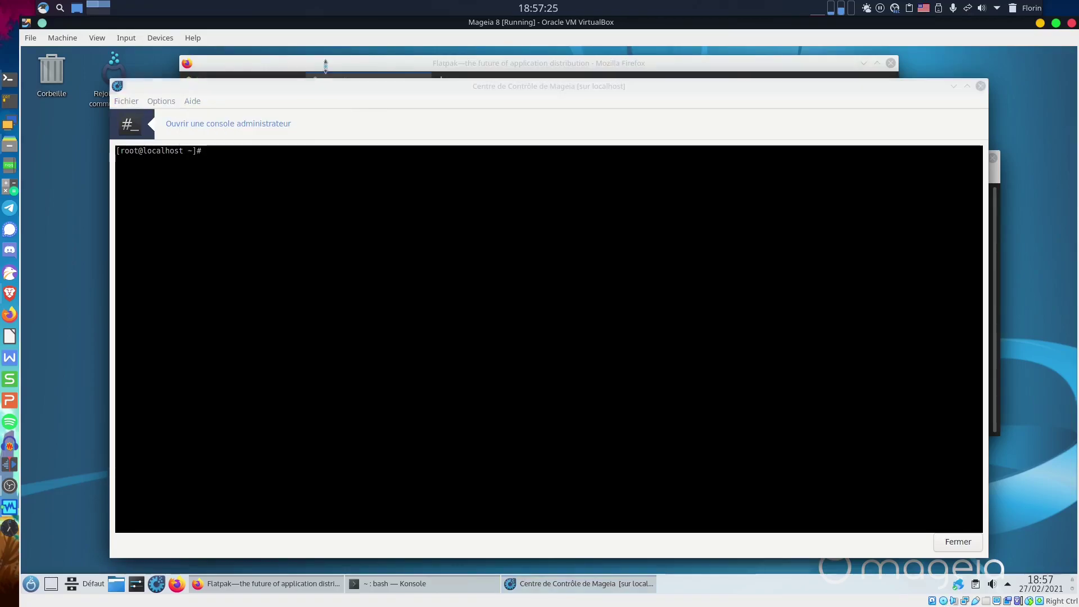
pyautogui.moveTo(319, 90); pyautogui.dragTo(357, 82)
pyautogui.click(358, 82)
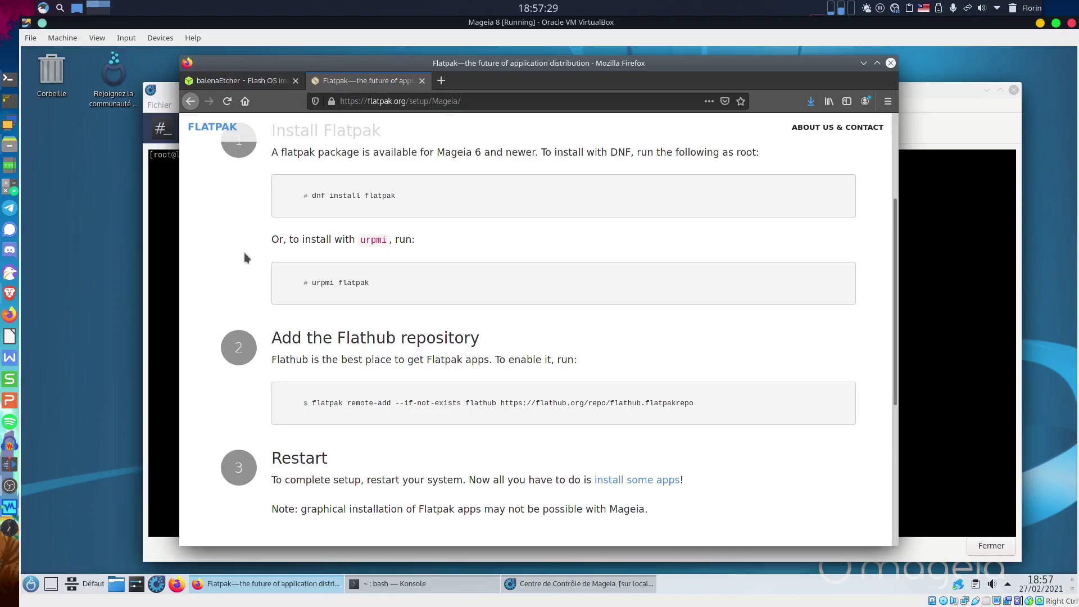
pyautogui.click(169, 211)
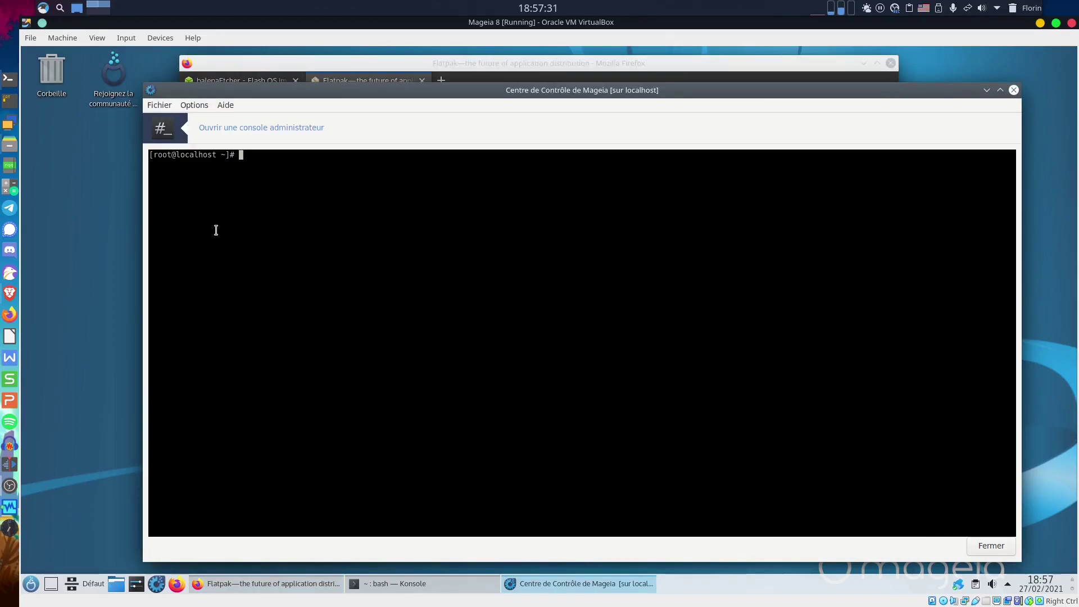
# Run 'dnf install flatpak' as root, confirm the 19 packages, then exit the console.
pyautogui.write('dnf install flatpak')
pyautogui.press('Return')
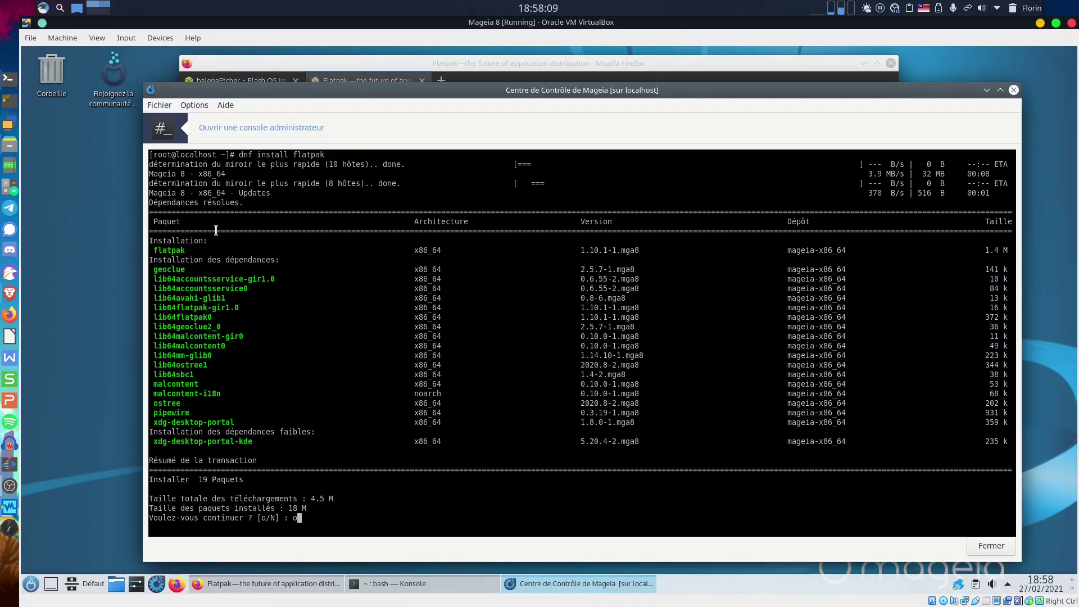
pyautogui.press('Return')
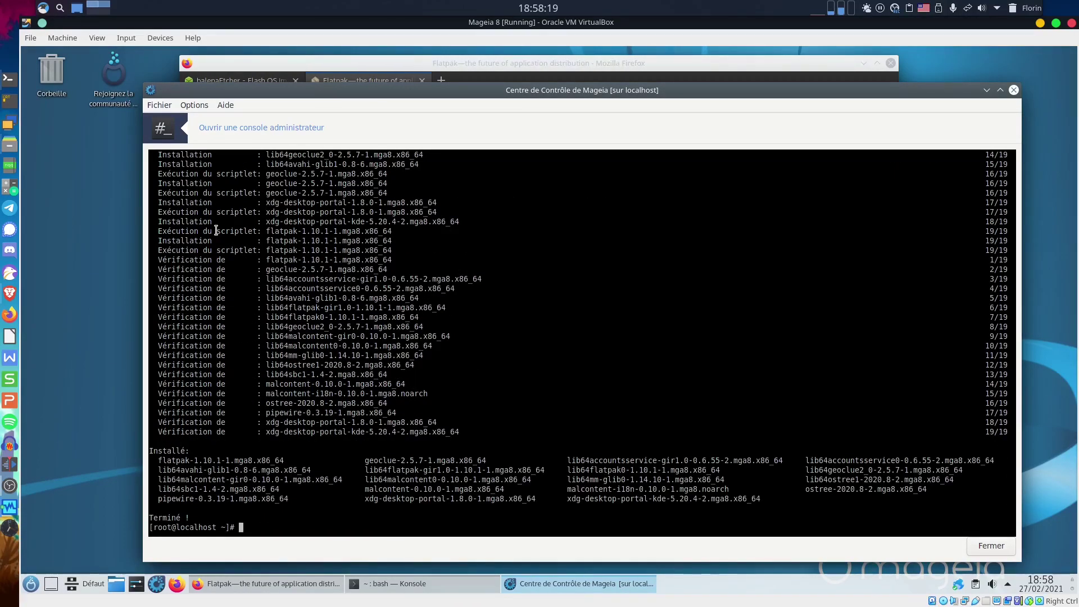
pyautogui.write('exit')
pyautogui.press('Return')
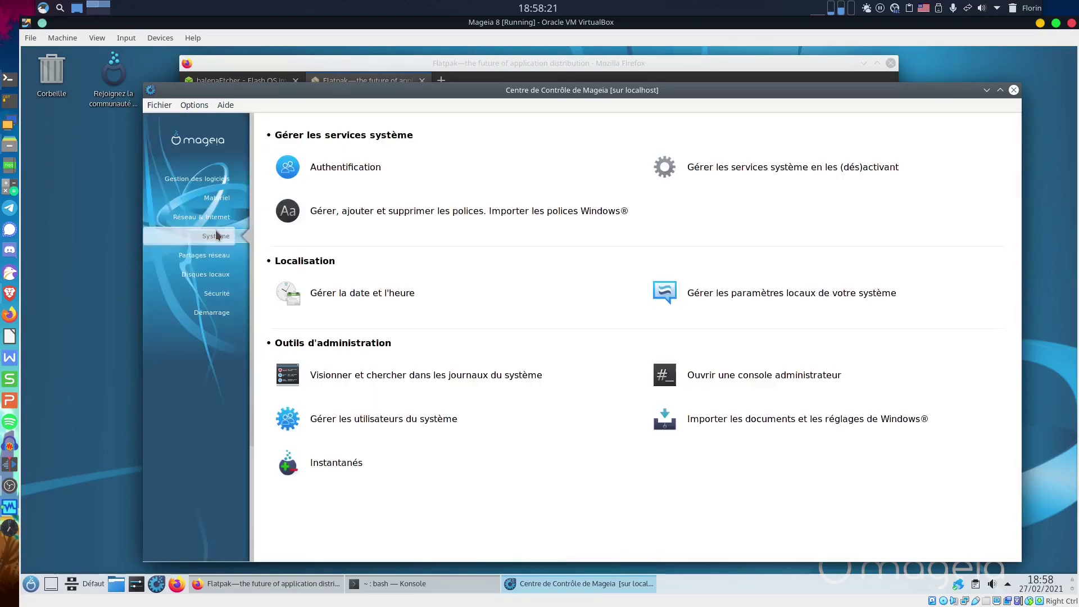
# Become root in Konsole with 'su -' and the root password.
pyautogui.click(401, 584)
pyautogui.write('su')
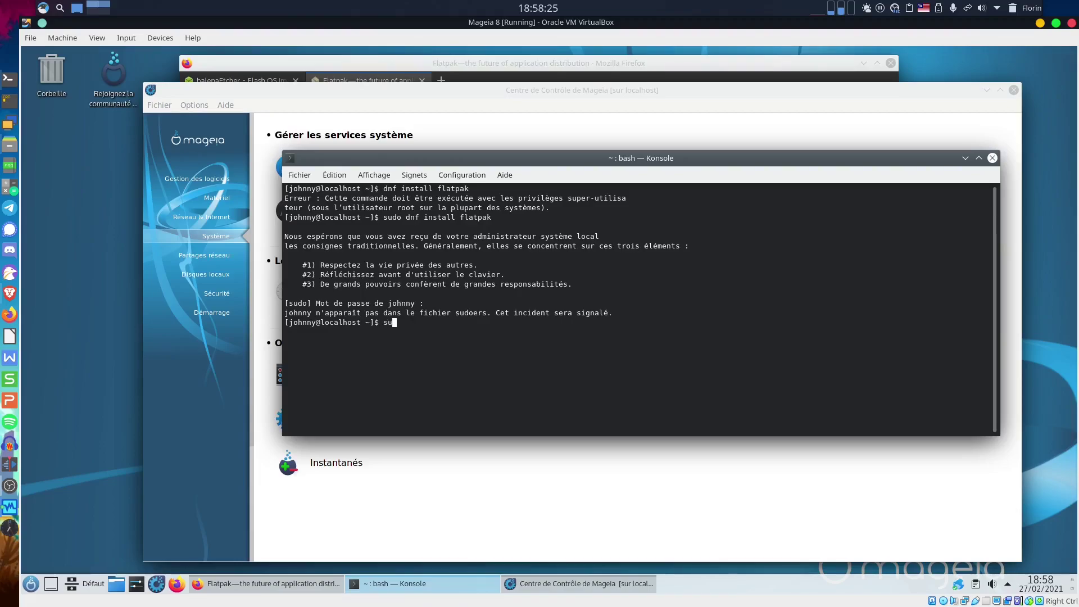
pyautogui.write(' -')
pyautogui.press('Return')
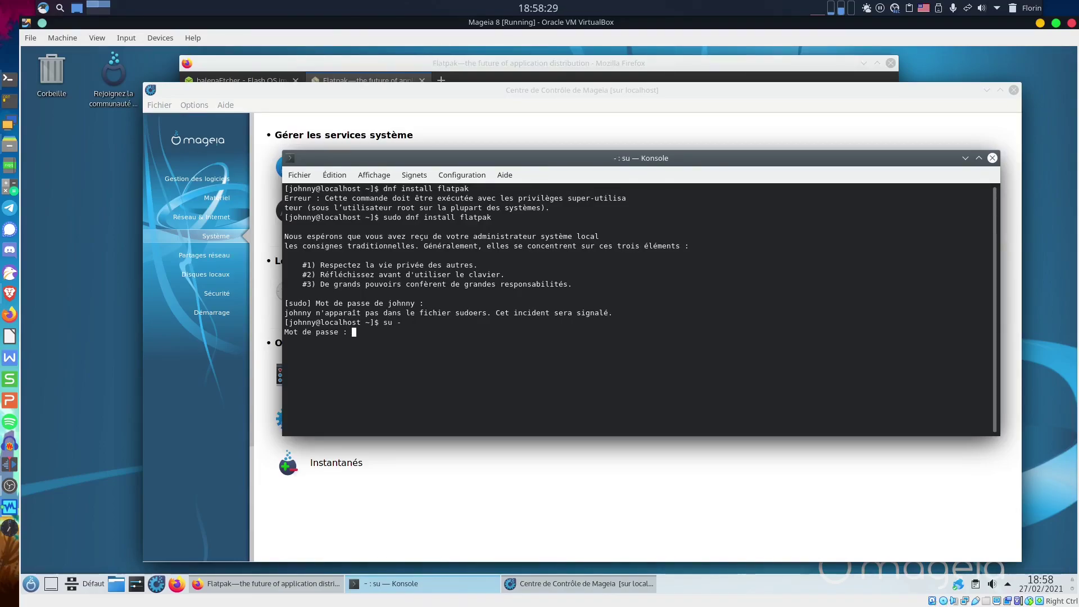
pyautogui.press('Return')
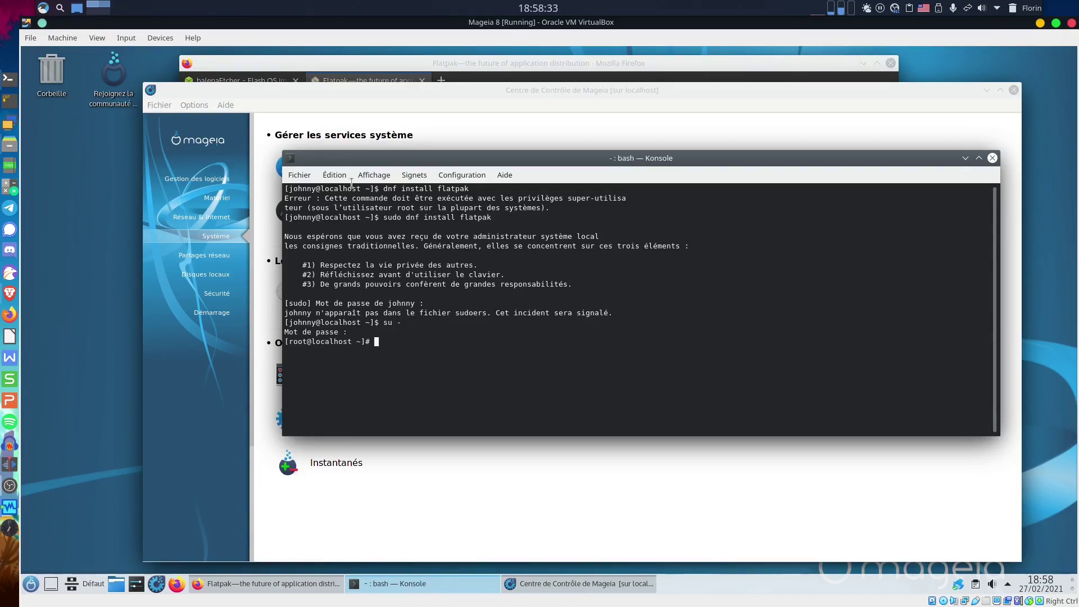
# Copy the Flathub 'flatpak remote-add' command from the page, run it as root, and close Konsole.
pyautogui.click(322, 69)
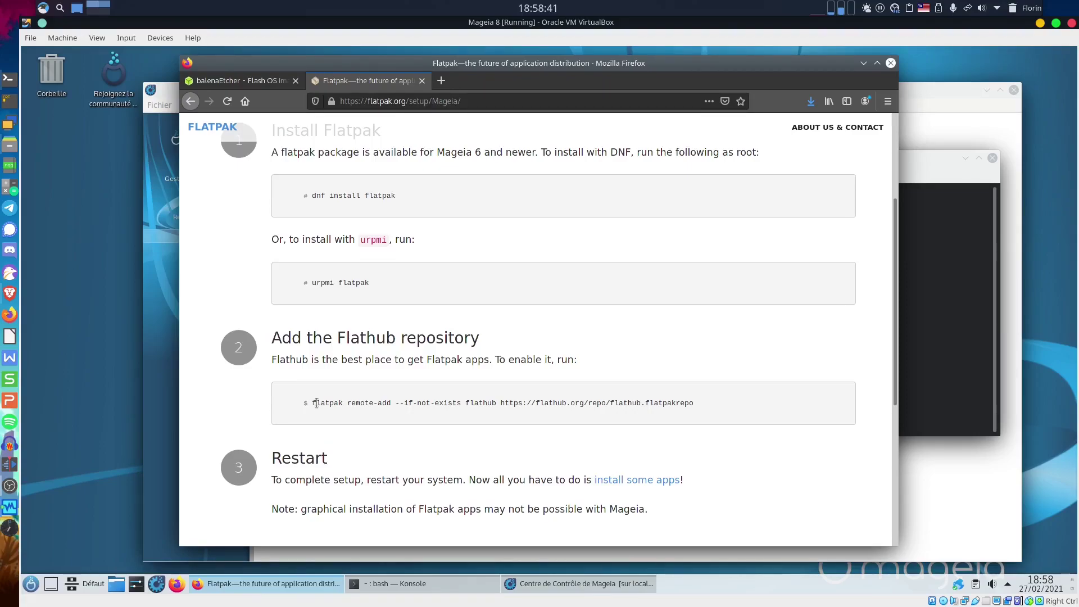
pyautogui.moveTo(316, 403); pyautogui.dragTo(693, 403)
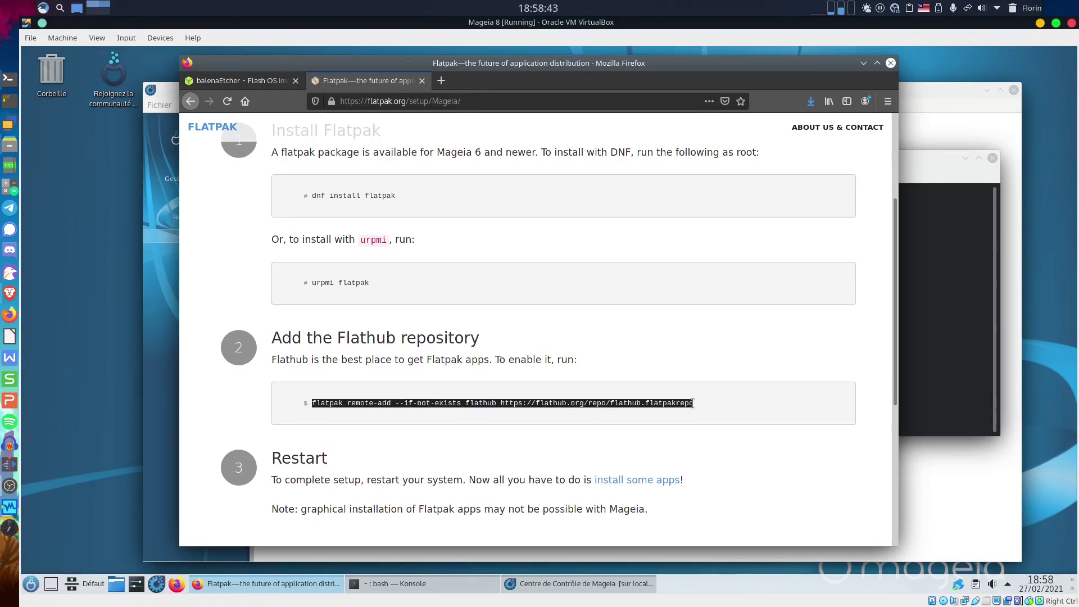
pyautogui.rightClick(691, 403)
pyautogui.click(725, 409)
pyautogui.click(933, 320)
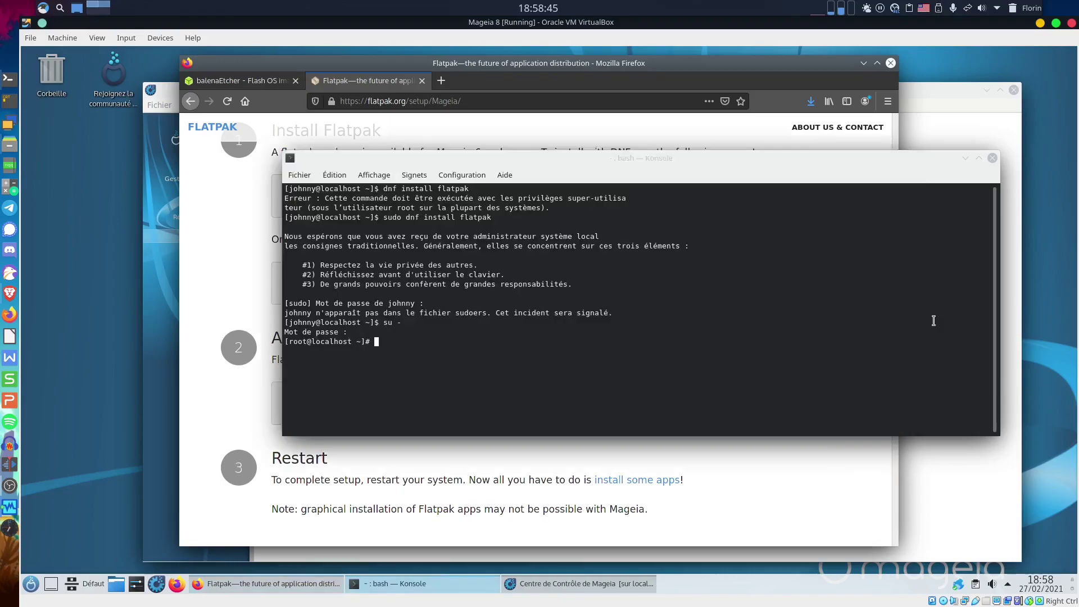
pyautogui.rightClick(881, 322)
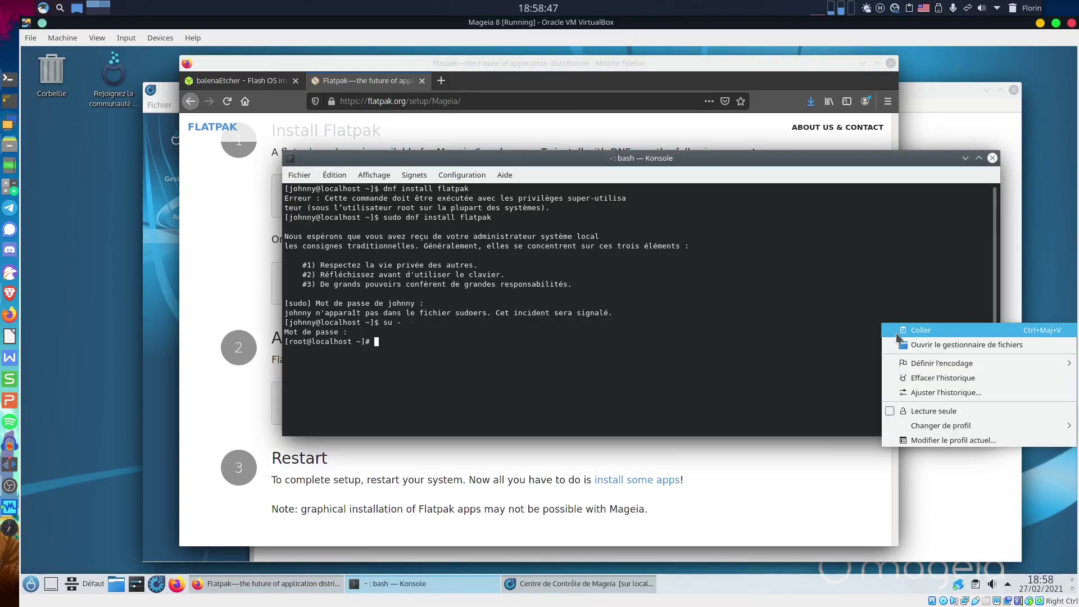
pyautogui.click(896, 332)
pyautogui.press('Return')
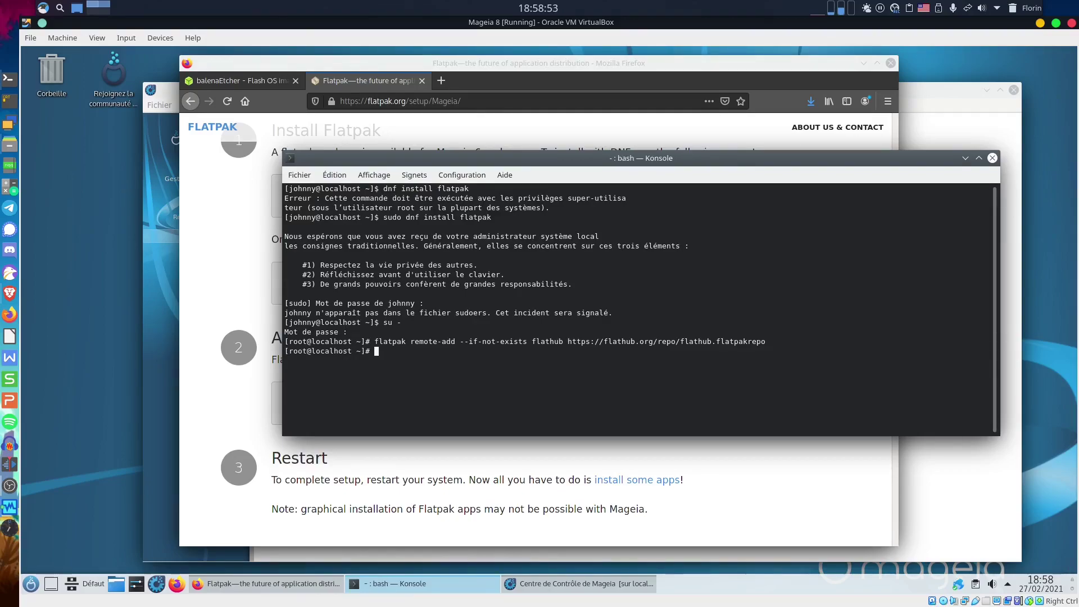
pyautogui.click(992, 159)
pyautogui.click(734, 206)
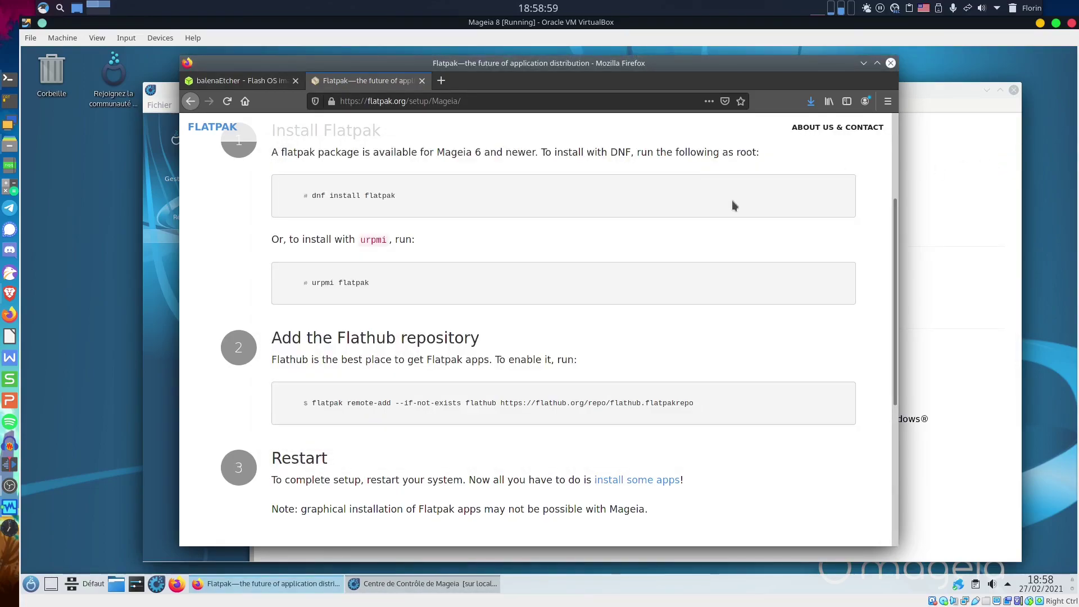
# Close Firefox with both tabs and the Control Center, then end the session to restart.
pyautogui.click(890, 63)
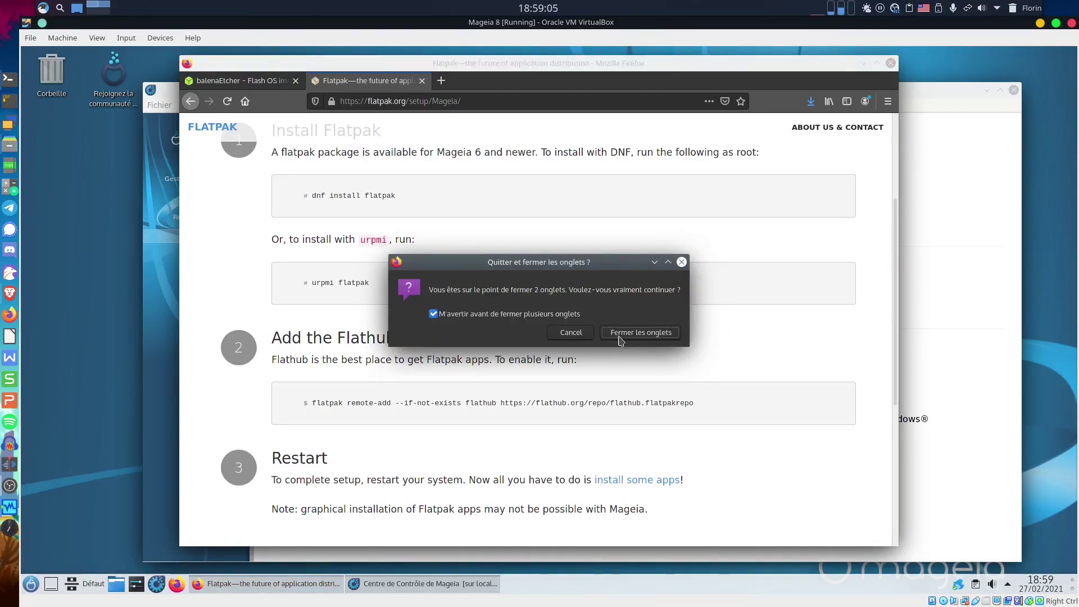
pyautogui.click(635, 333)
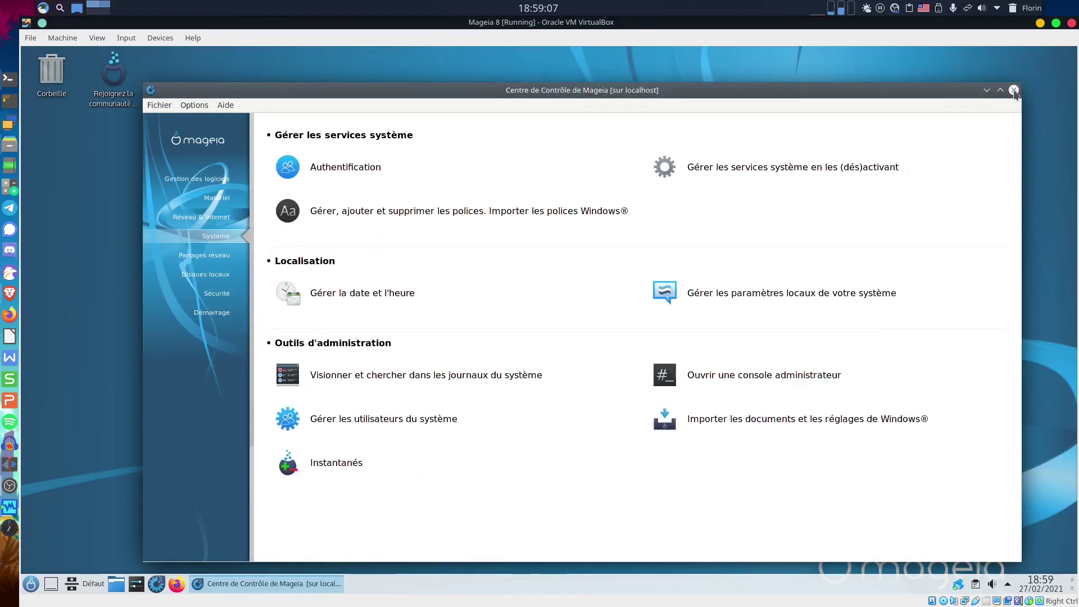
pyautogui.click(1014, 90)
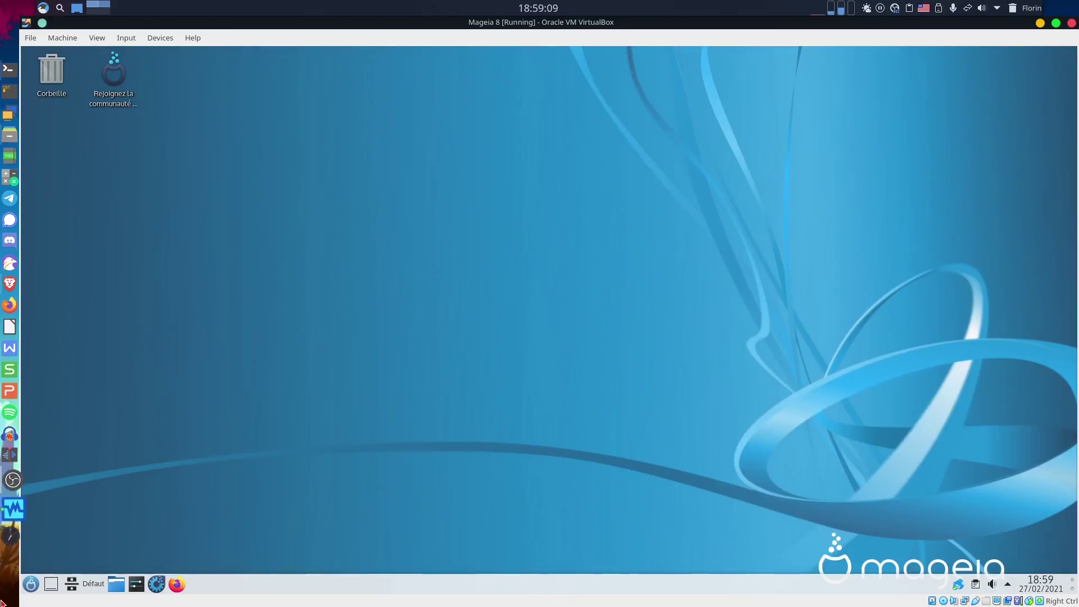
pyautogui.click(31, 584)
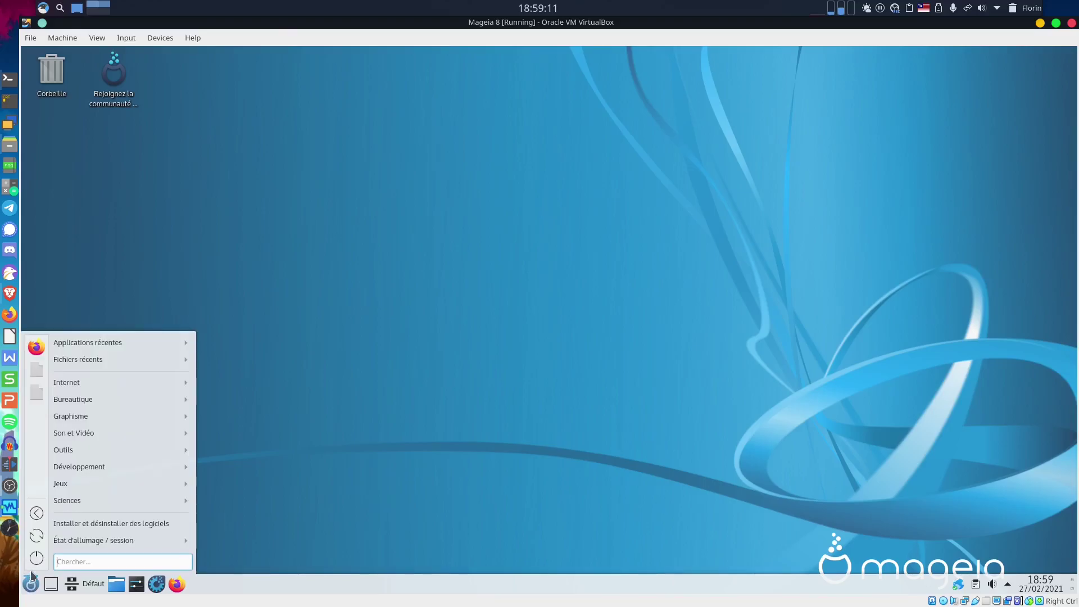
pyautogui.click(242, 497)
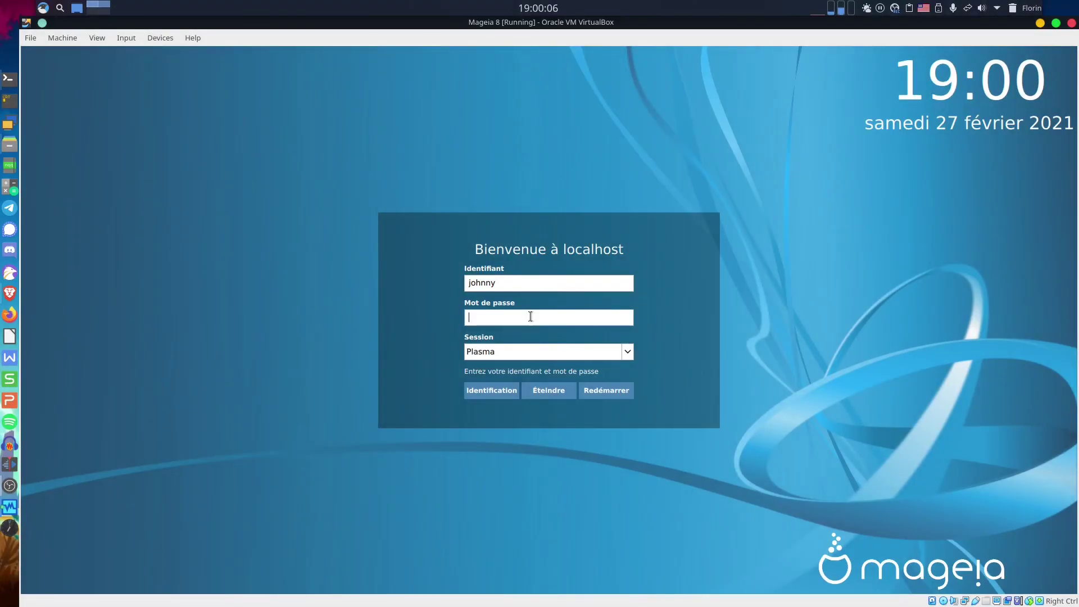
# Log back in with the user password and launch Firefox from the panel.
pyautogui.write('••••••')
pyautogui.press('Return')
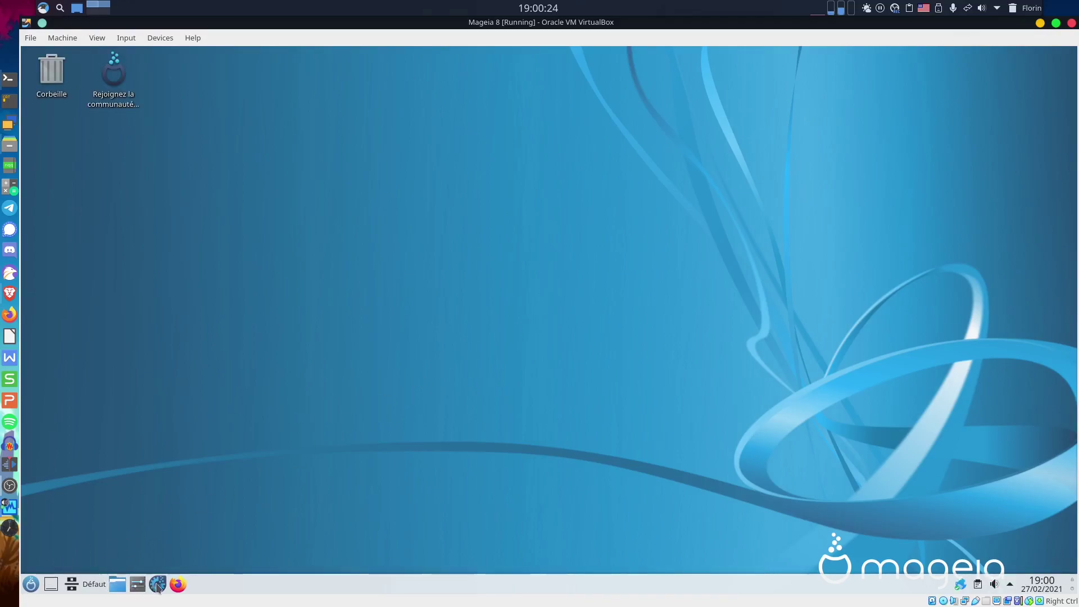
pyautogui.click(176, 586)
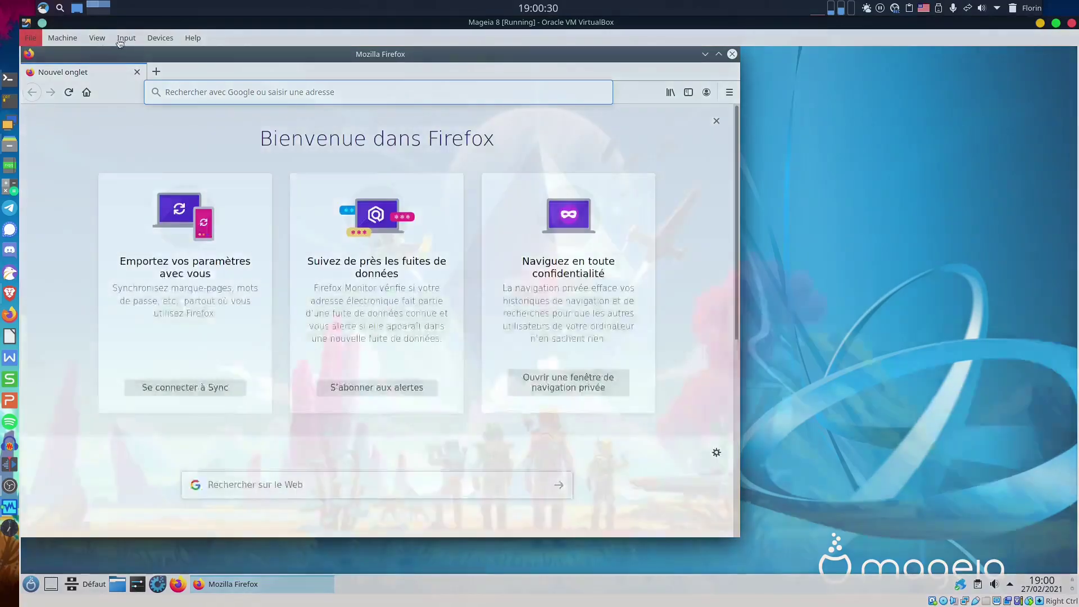
# Move Firefox aside to uncover the desktop and go to flathub.org.
pyautogui.moveTo(22, 32); pyautogui.dragTo(119, 44)
pyautogui.press('Escape')
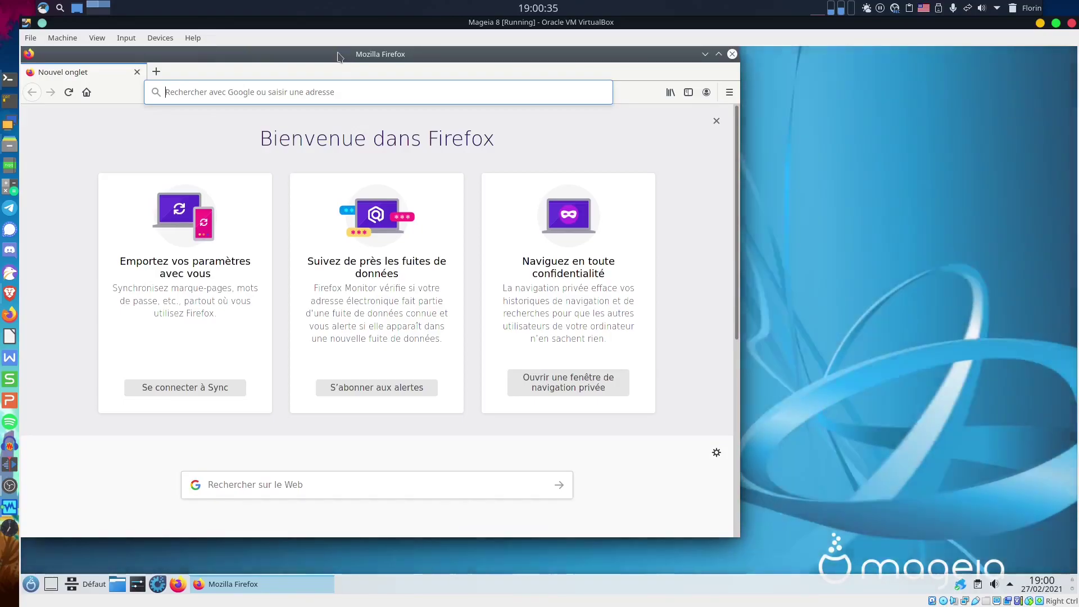
pyautogui.moveTo(342, 54); pyautogui.dragTo(481, 60)
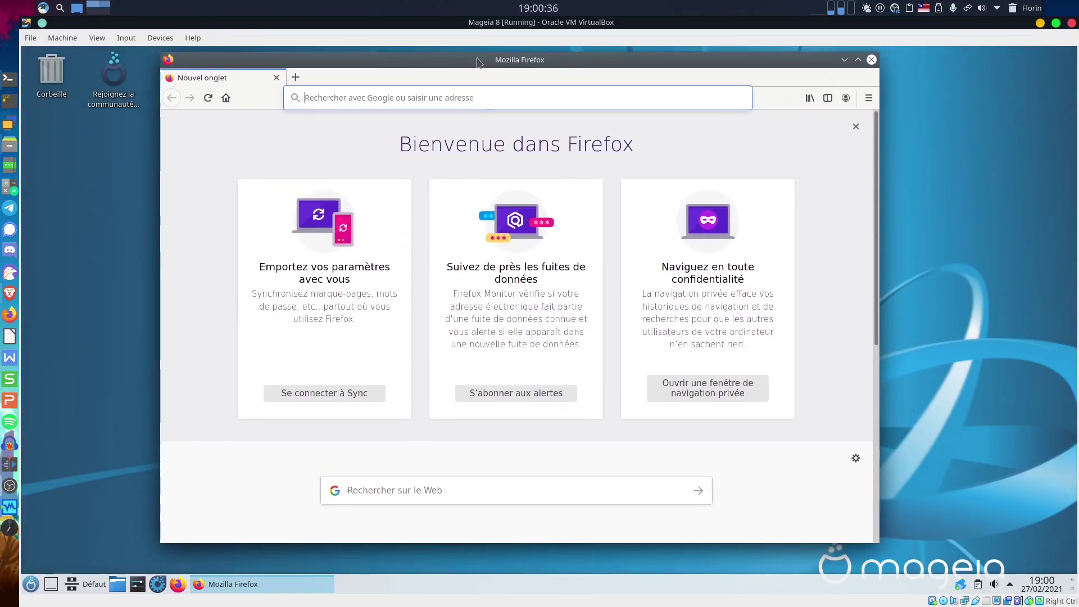
pyautogui.click(403, 100)
pyautogui.write('f')
pyautogui.write('lathub.org')
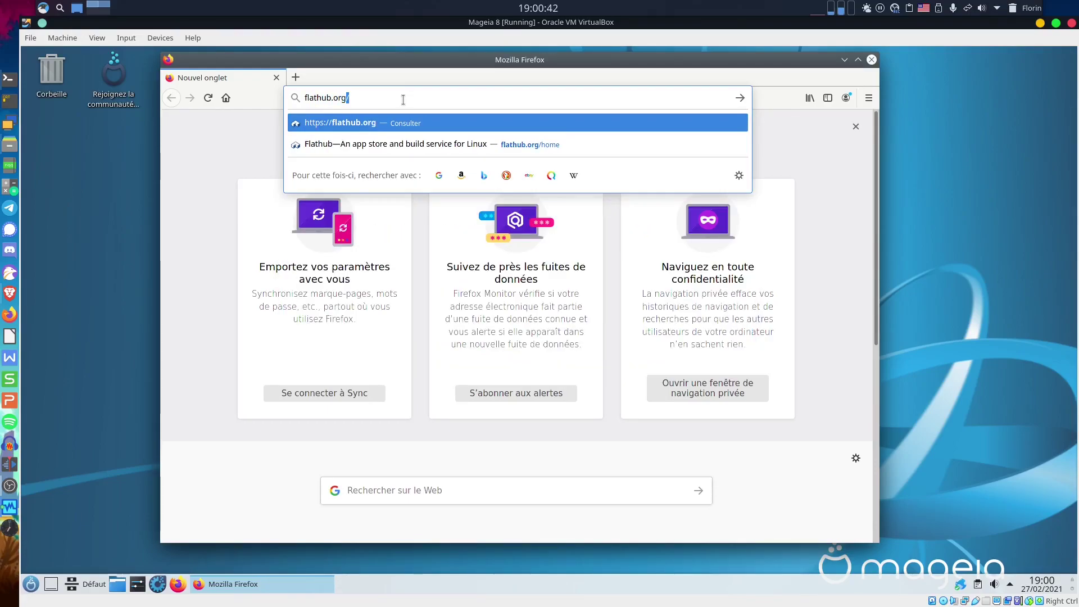
pyautogui.press('Return')
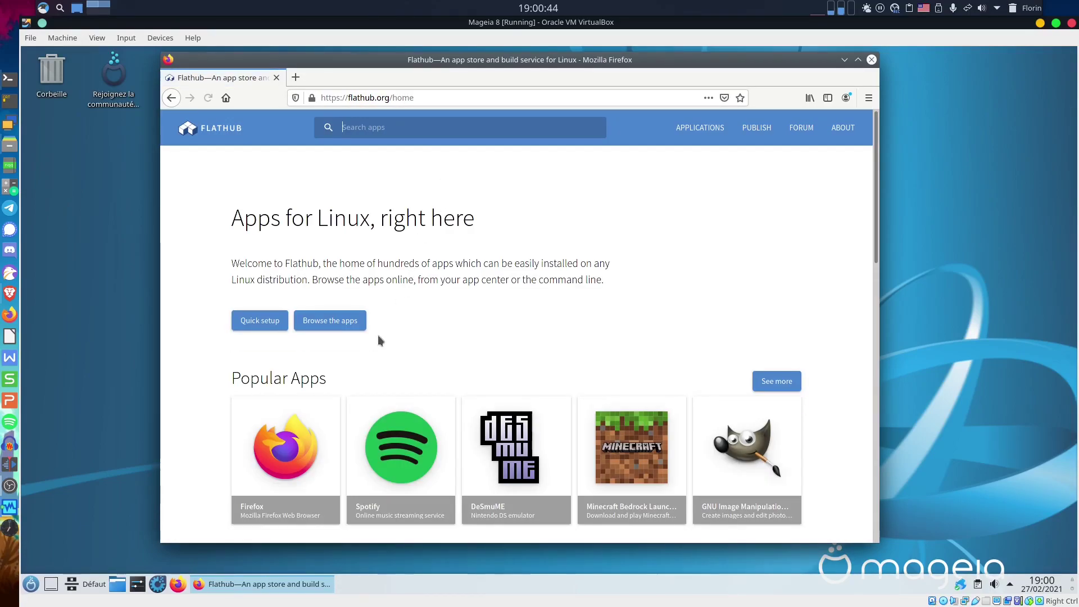
# Browse Flathub apps, open Spotify's page and copy 'flatpak install flathub com.spotify.Client'.
pyautogui.click(338, 322)
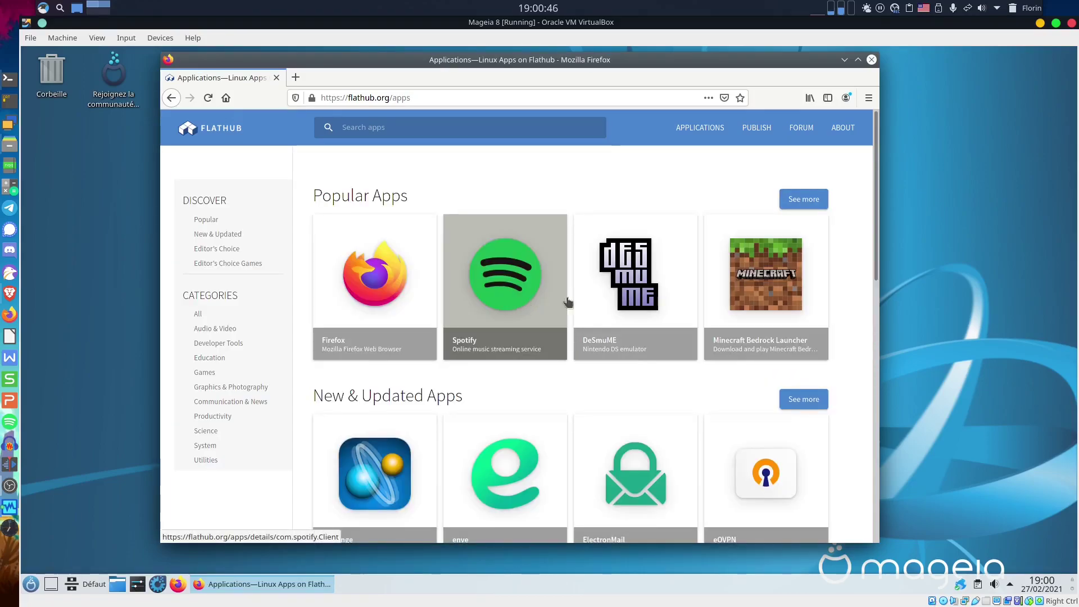
pyautogui.scroll(-4, 581, 386)
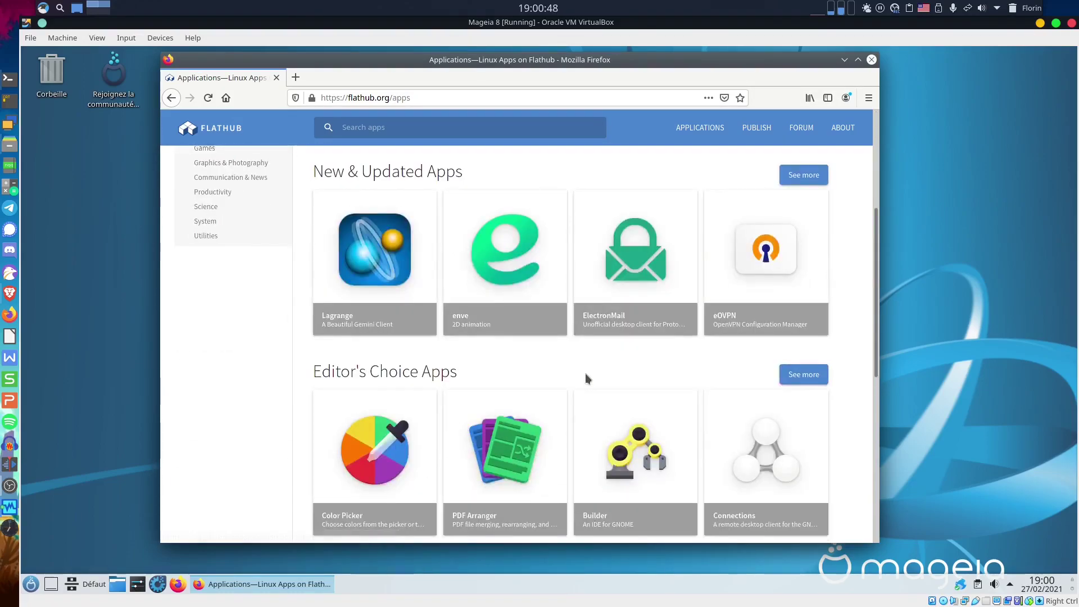
pyautogui.scroll(2, 585, 373)
pyautogui.scroll(2, 562, 337)
pyautogui.click(521, 283)
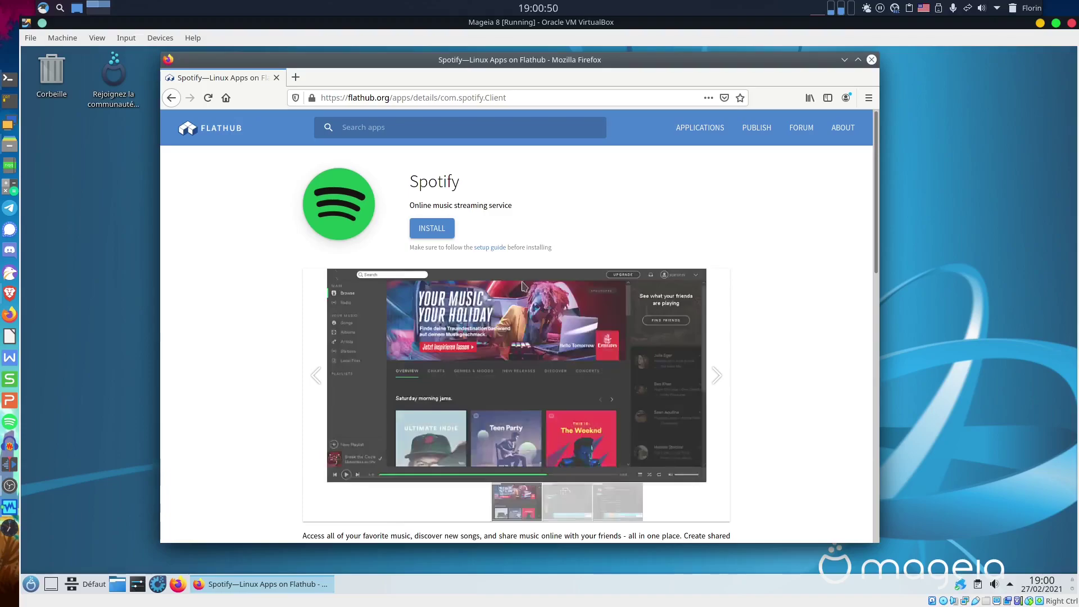
pyautogui.scroll(-10, 703, 371)
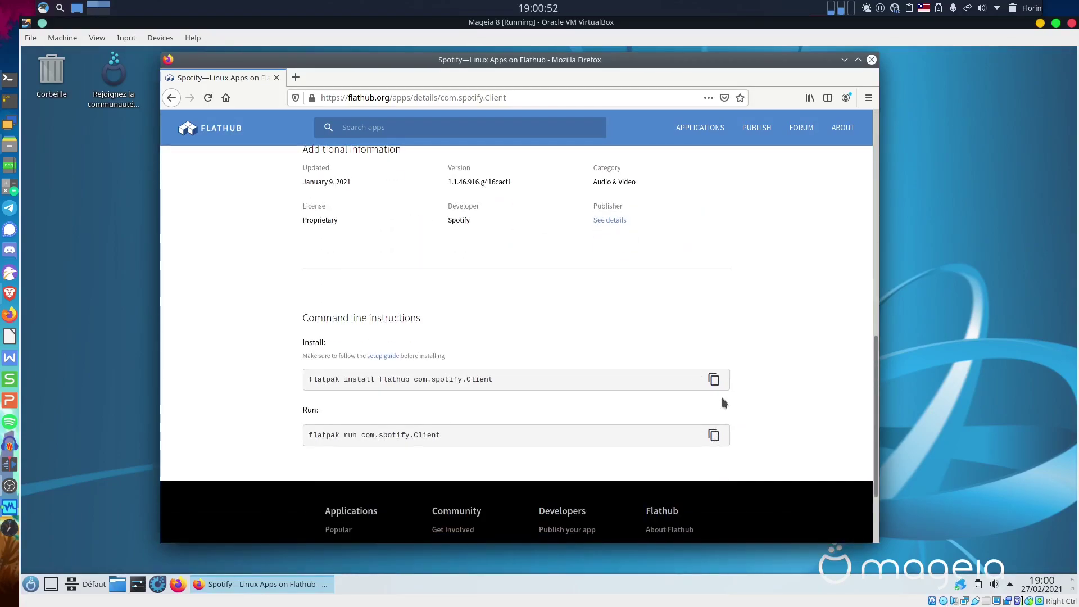
pyautogui.click(712, 380)
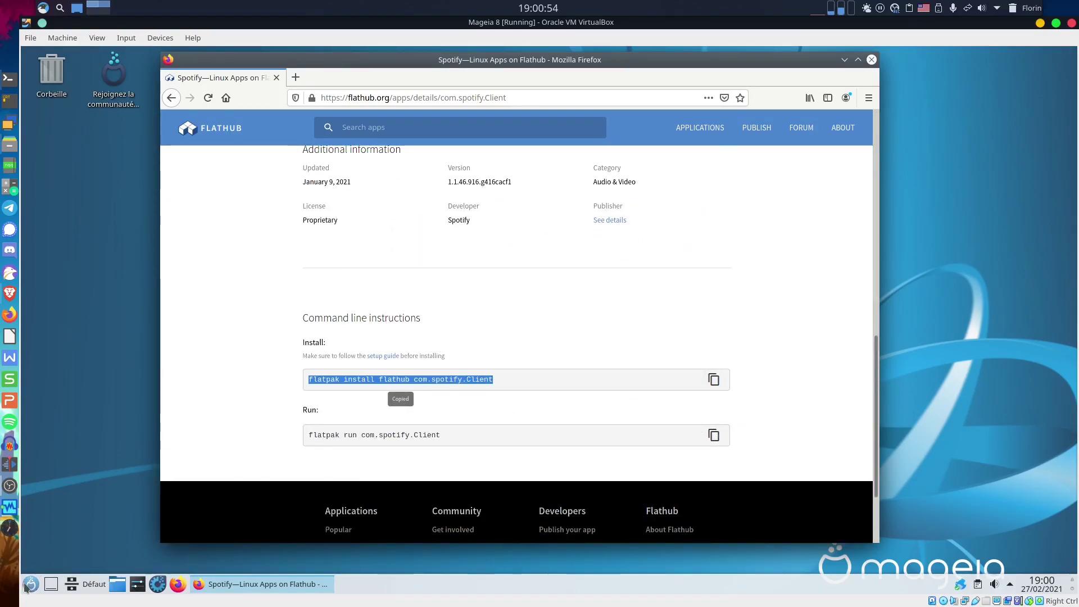
pyautogui.click(51, 520)
pyautogui.click(30, 584)
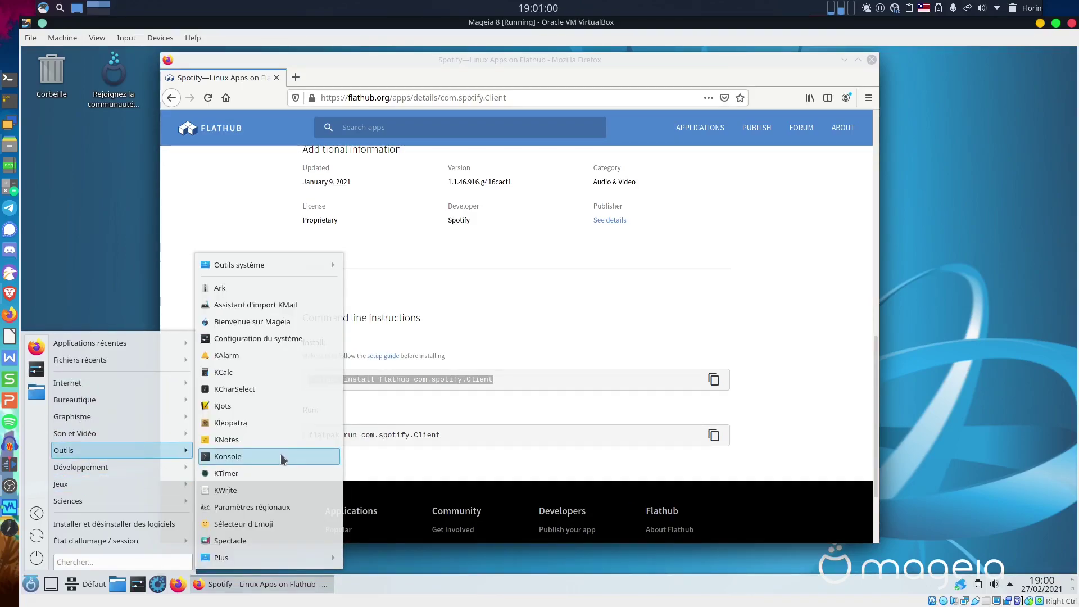
# Add Konsole to launcher favourites, launch it, and run the pasted Spotify flatpak install command.
pyautogui.rightClick(282, 459)
pyautogui.click(323, 576)
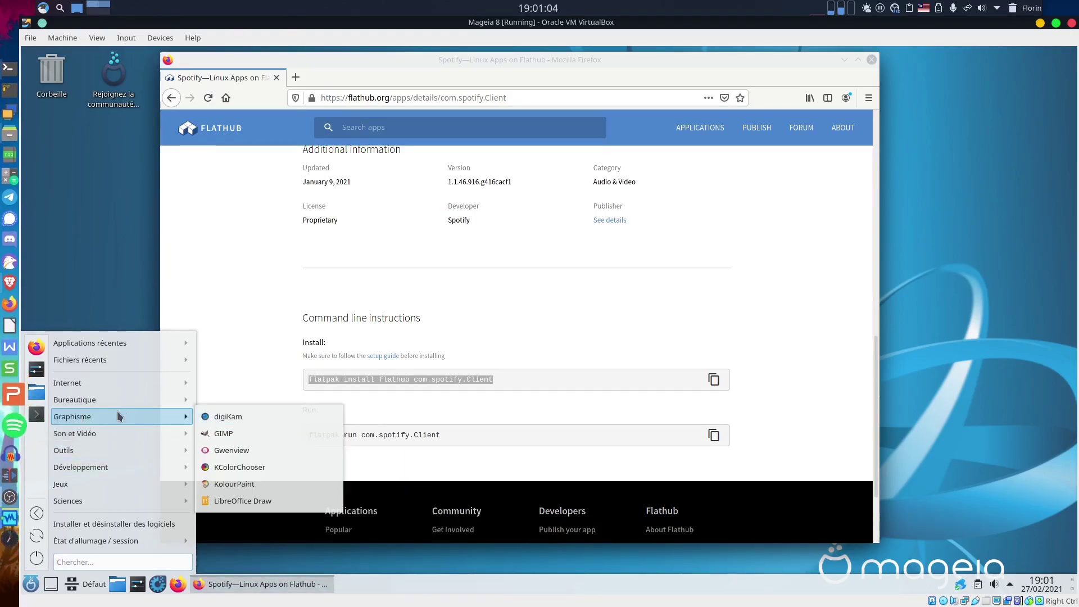
pyautogui.click(36, 415)
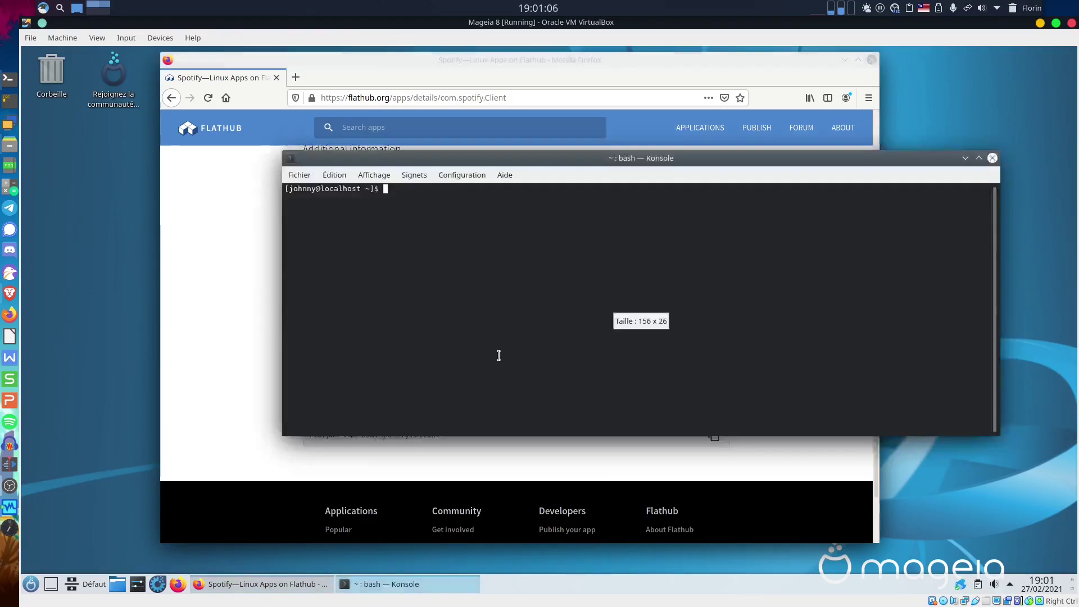
pyautogui.rightClick(507, 309)
pyautogui.click(572, 316)
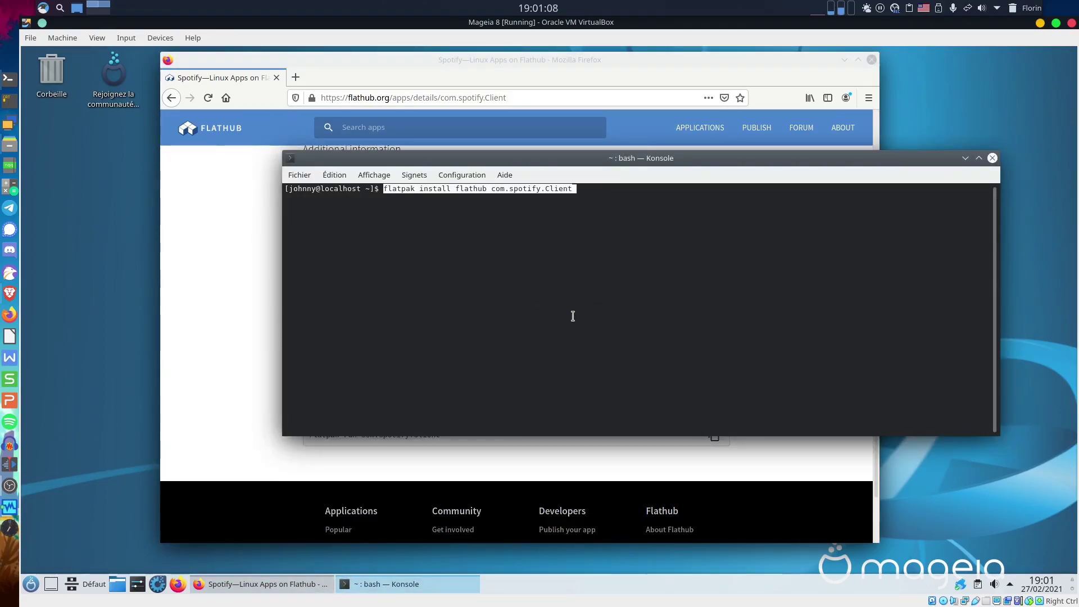
pyautogui.press('Return')
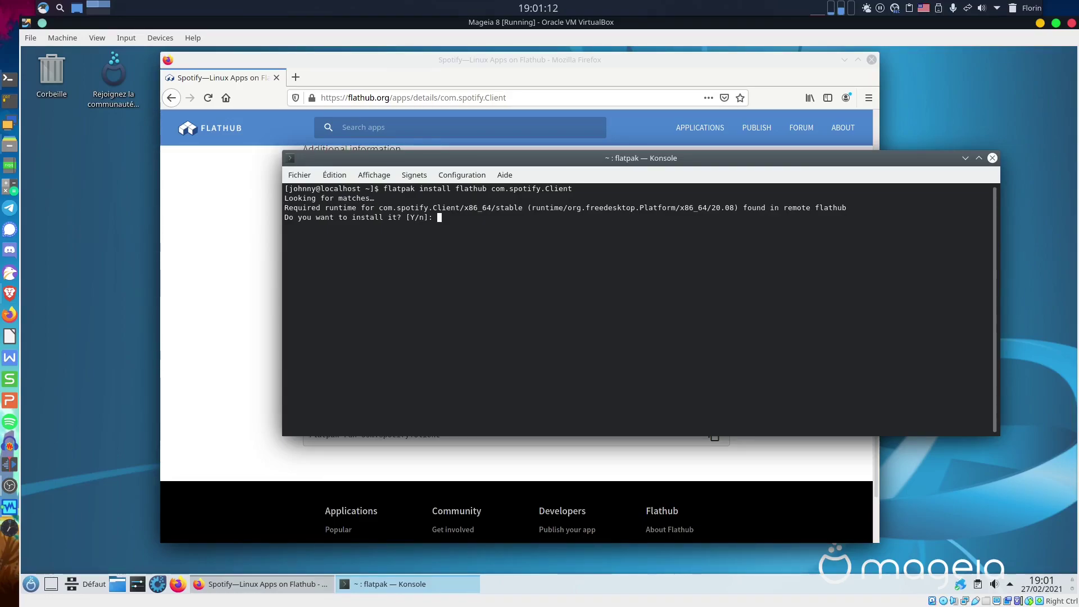
# Answer y to install the required runtime and proceed, then authorize with the root password.
pyautogui.write('y')
pyautogui.press('Return')
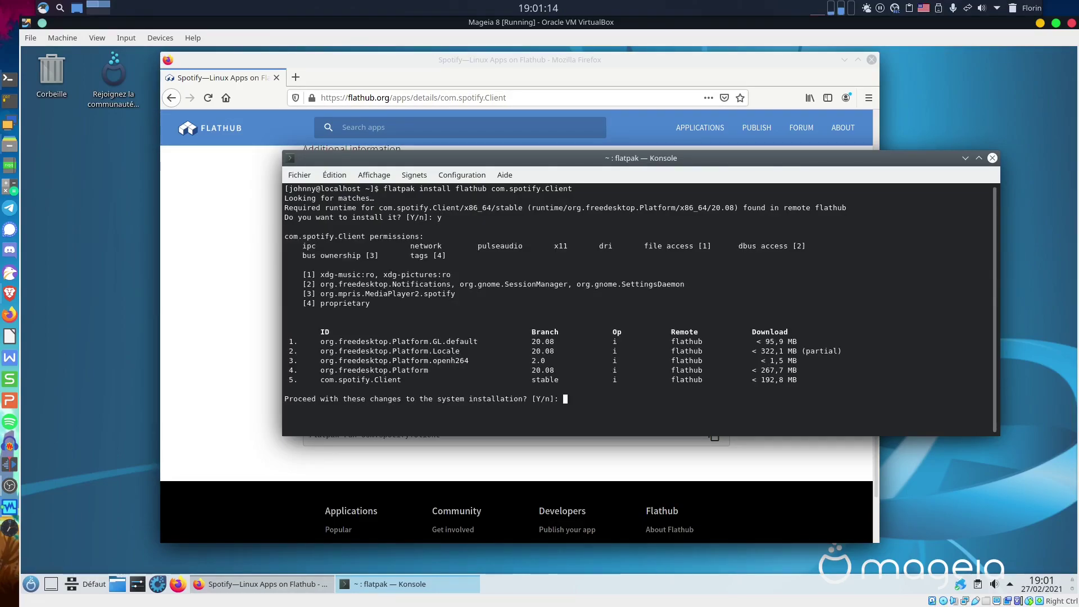
pyautogui.write('y')
pyautogui.press('Return')
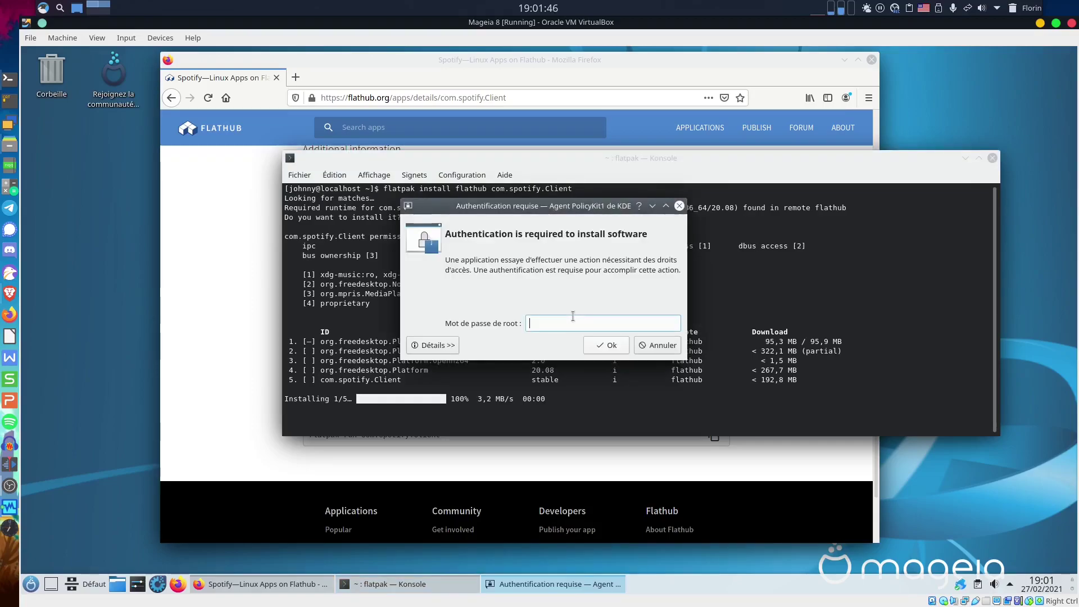
pyautogui.write('••••••••')
pyautogui.press('Return')
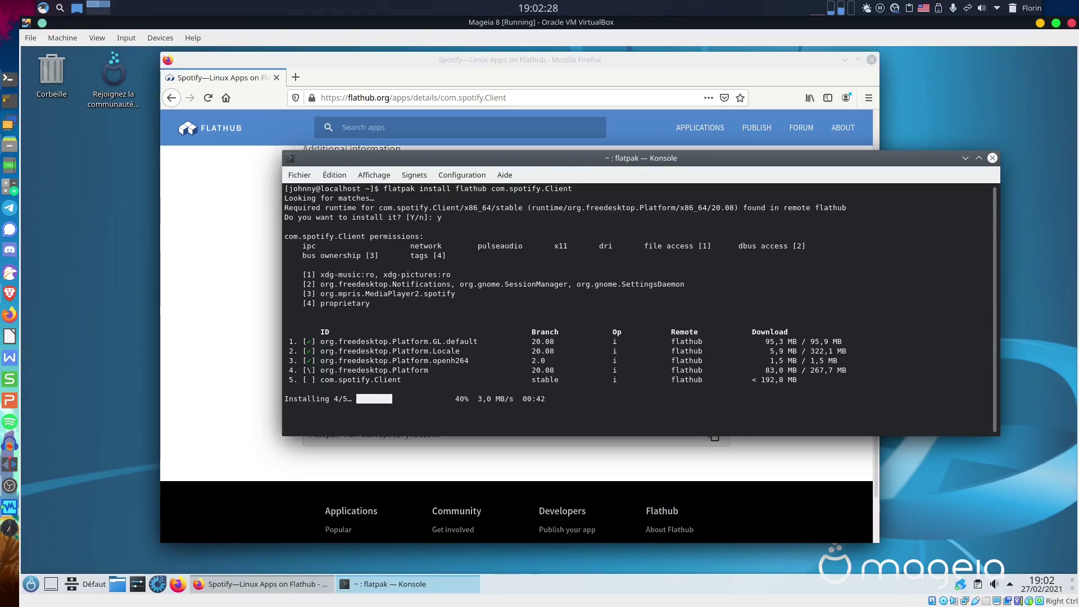
pyautogui.click(118, 584)
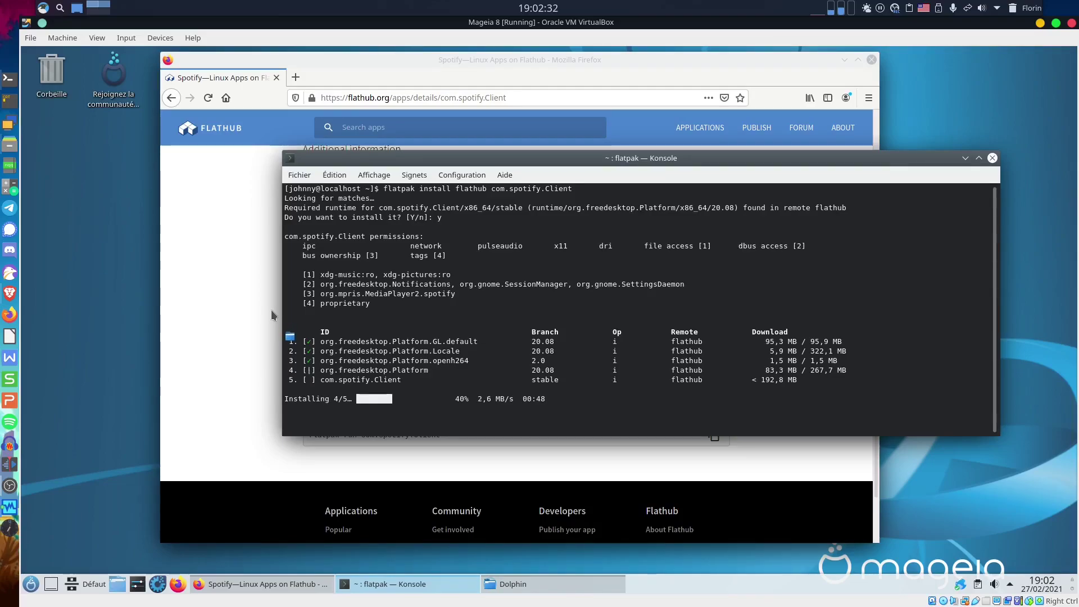
# Enlarge Dolphin and split the home folder into two panes, both in Details view.
pyautogui.moveTo(282, 285); pyautogui.dragTo(474, 119)
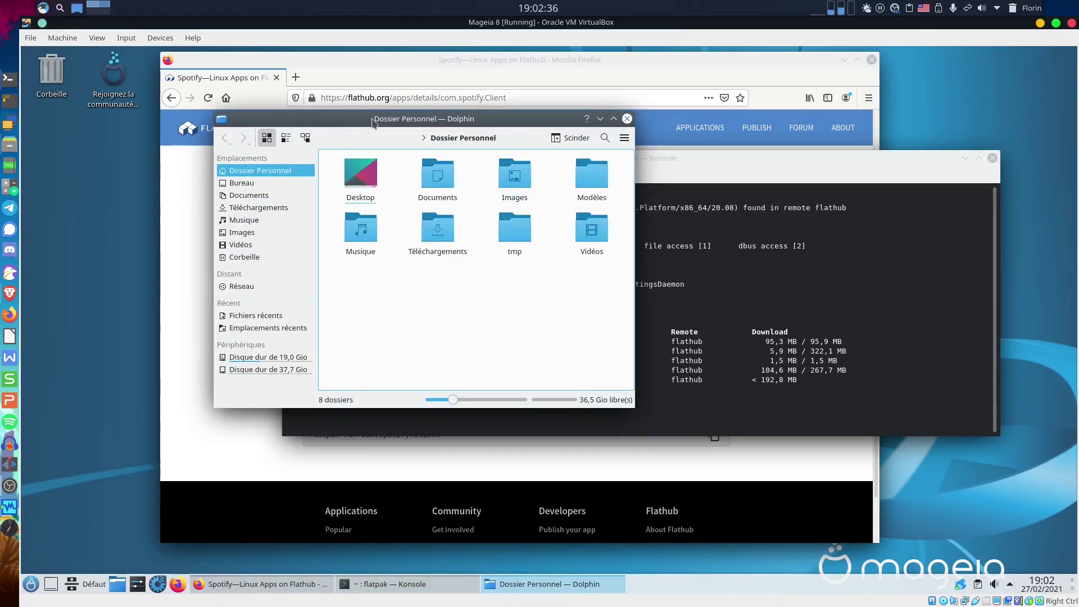
pyautogui.moveTo(374, 122); pyautogui.dragTo(283, 83)
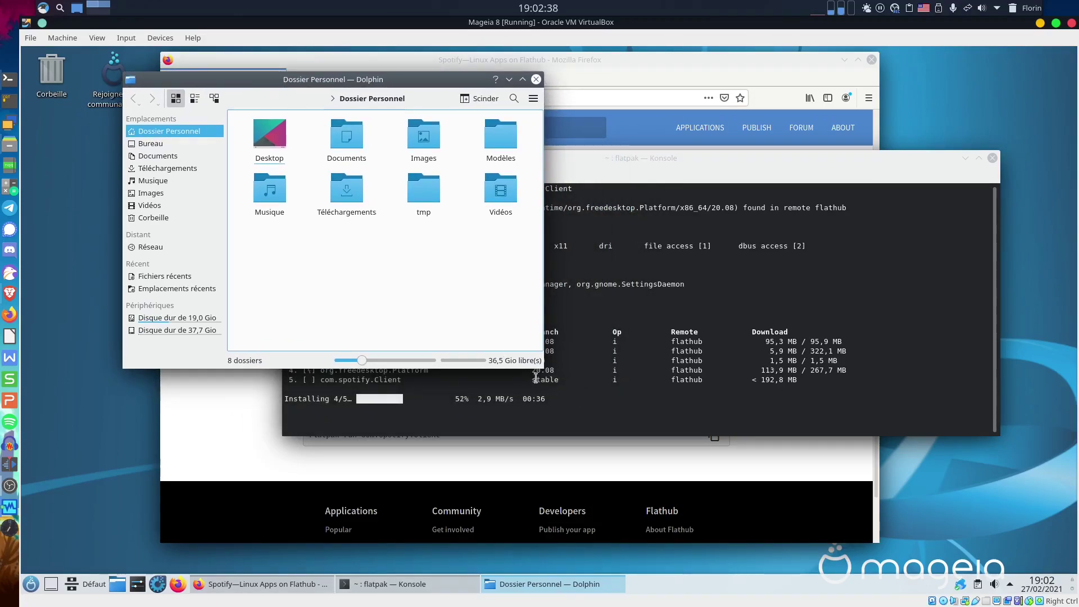
pyautogui.moveTo(543, 369); pyautogui.dragTo(1011, 543)
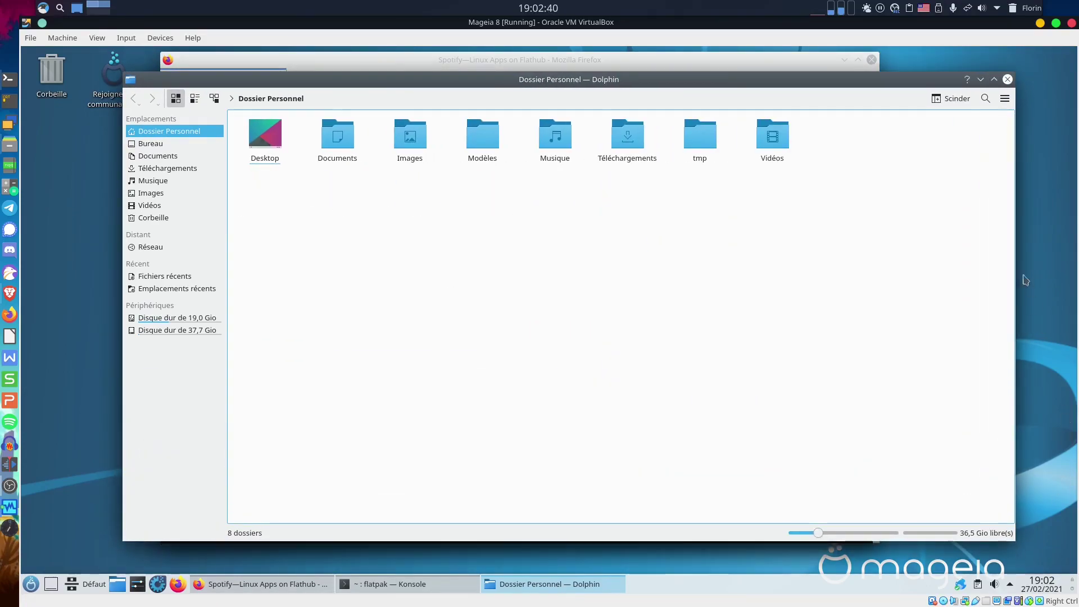
pyautogui.click(959, 98)
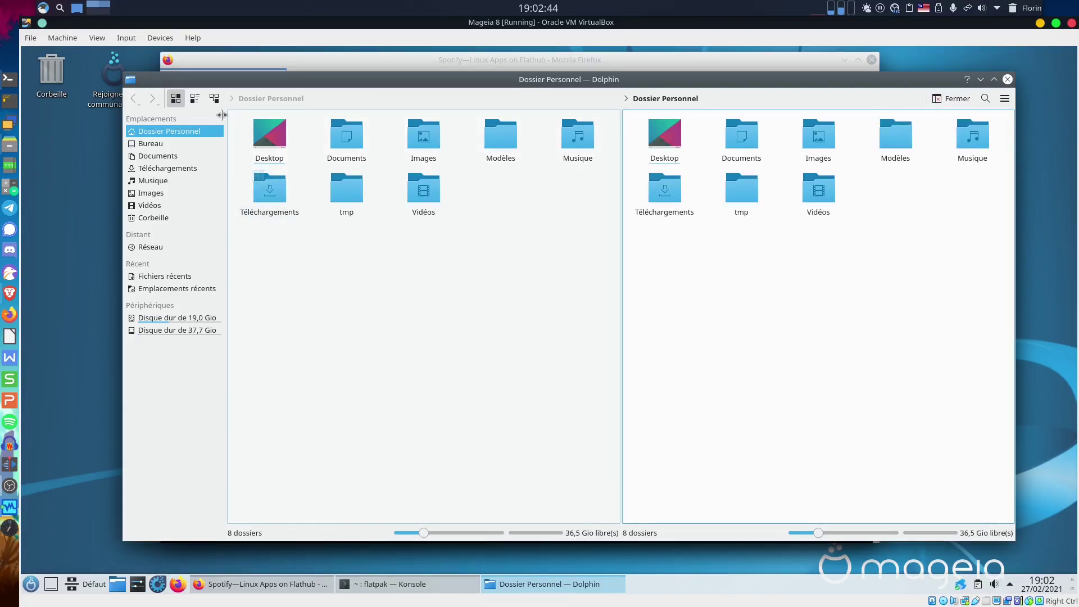
pyautogui.click(215, 98)
pyautogui.click(473, 250)
pyautogui.click(214, 98)
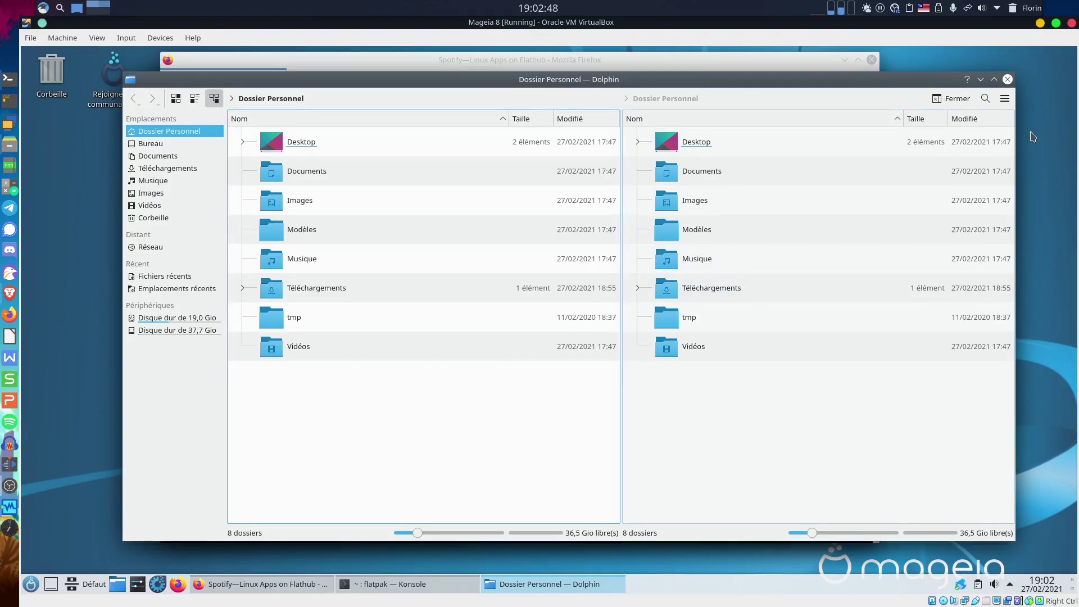
# Show hidden files from the main menu and open the Dolphin preferences.
pyautogui.click(1005, 98)
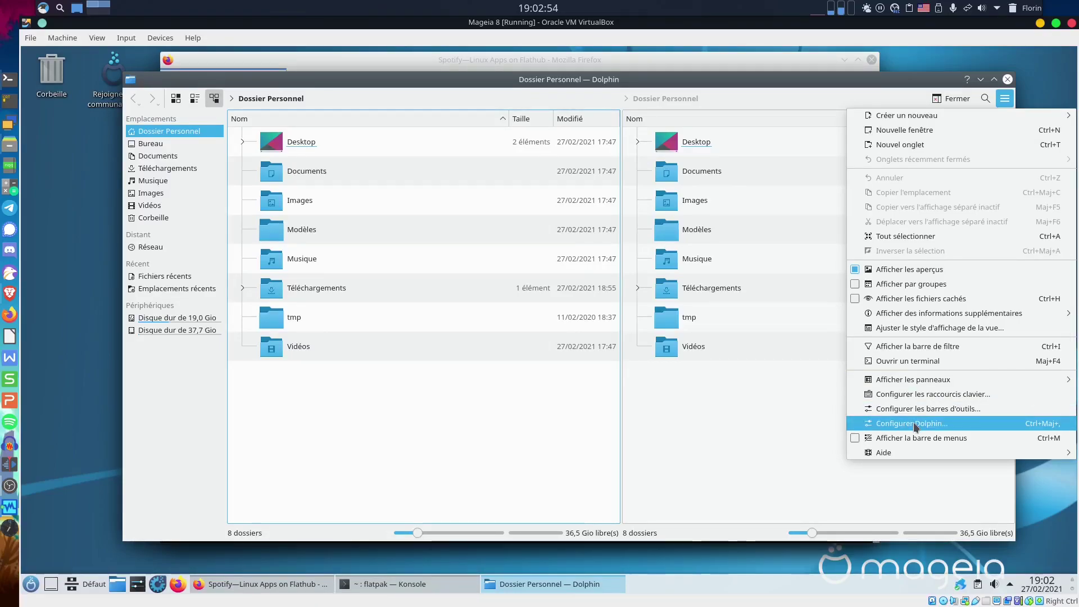
pyautogui.click(902, 302)
pyautogui.click(1004, 99)
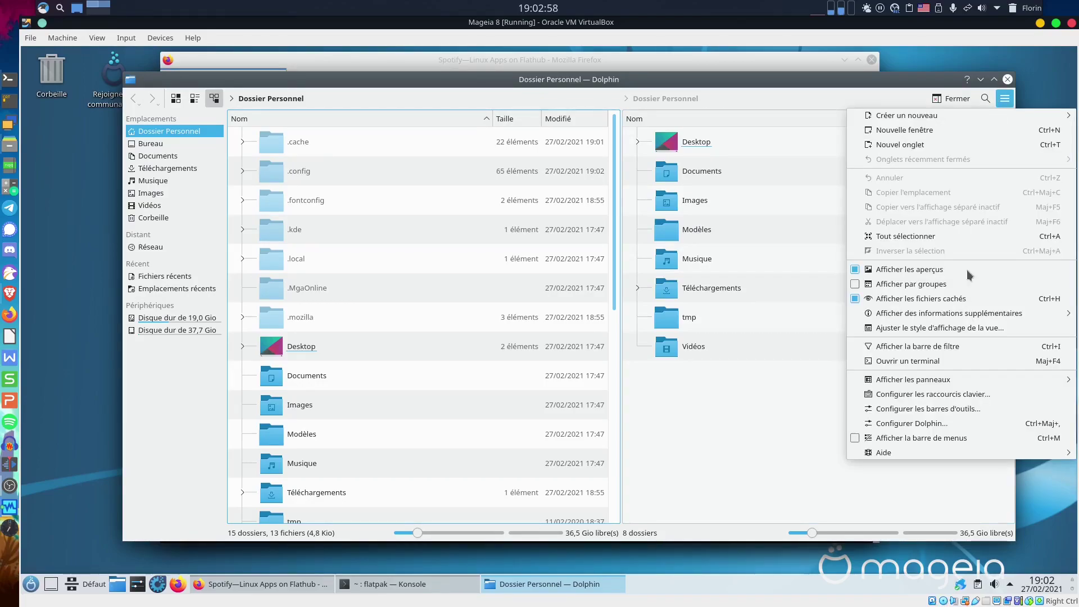
pyautogui.click(920, 426)
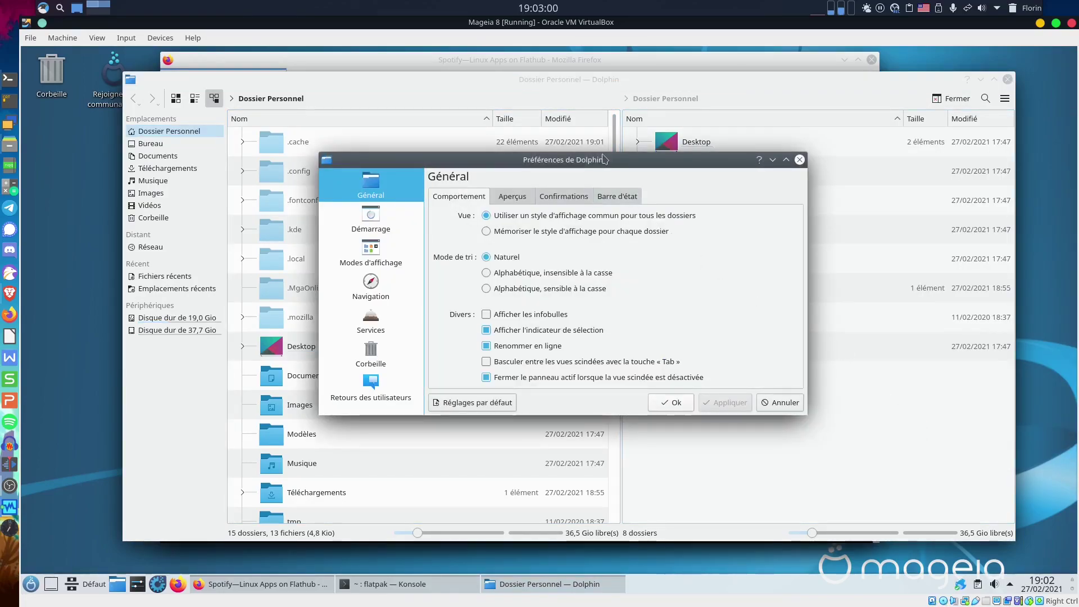
# Enable Tab-key switching between Dolphin's split panes and apply the change.
pyautogui.moveTo(662, 132); pyautogui.dragTo(842, 131)
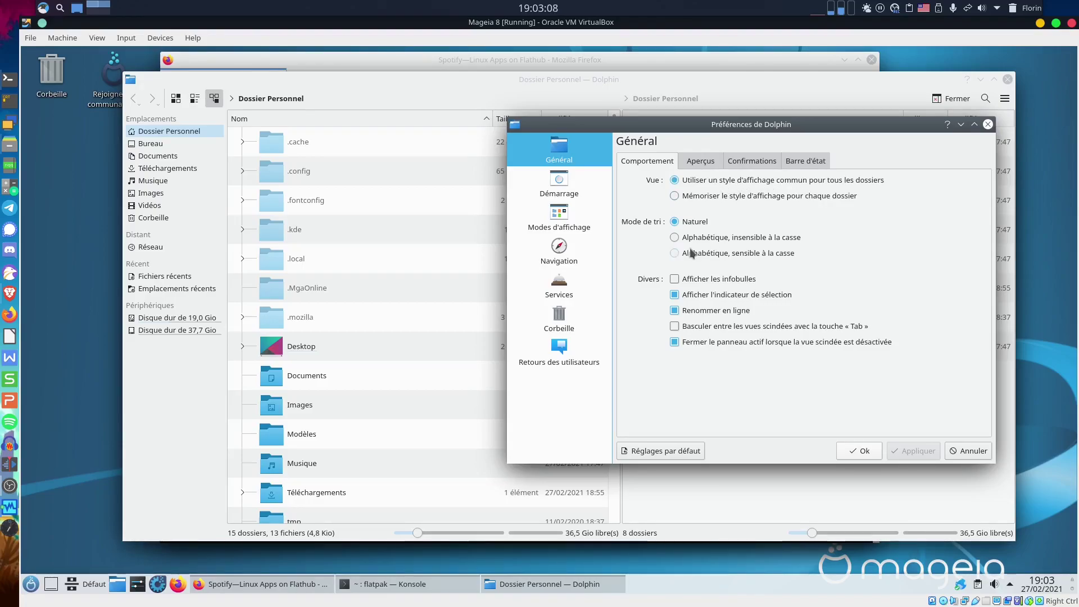
pyautogui.click(717, 326)
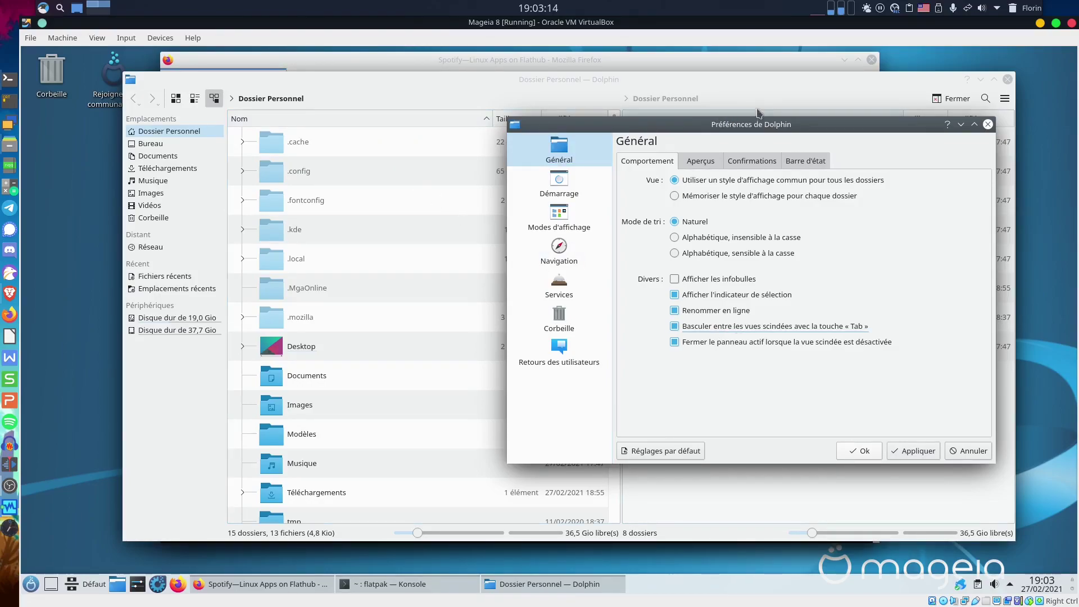
pyautogui.click(915, 451)
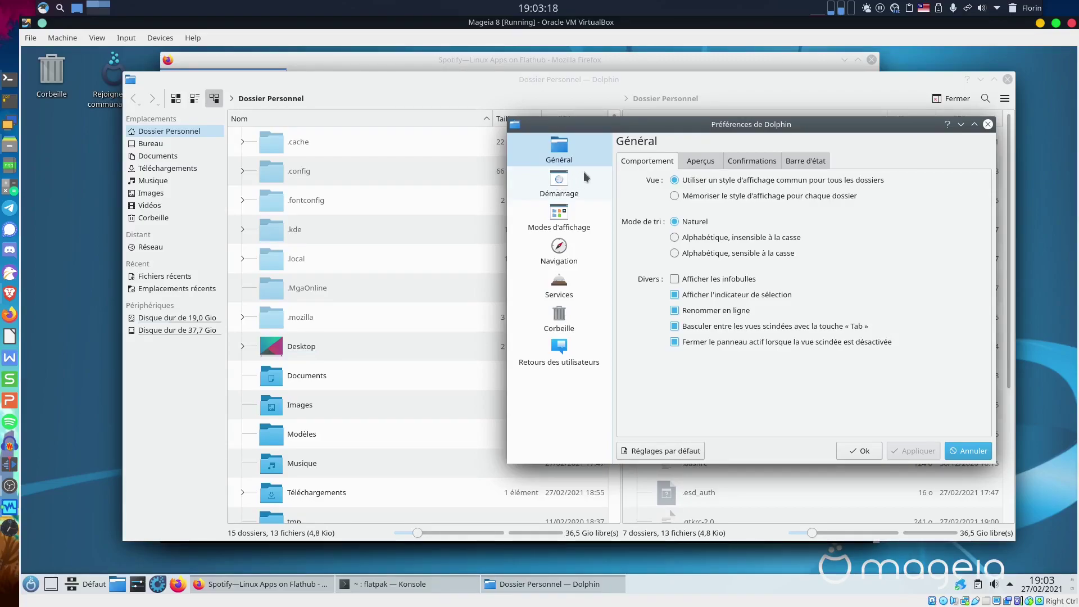
# On Démarrage, make new windows open split with filter bars, editable location bars and full paths; apply.
pyautogui.moveTo(584, 124)
pyautogui.mouseDown()
pyautogui.moveTo(662, 313)
pyautogui.moveTo(445, 268)
pyautogui.moveTo(679, 207)
pyautogui.moveTo(544, 161)
pyautogui.moveTo(586, 112)
pyautogui.mouseUp()
pyautogui.click(542, 171)
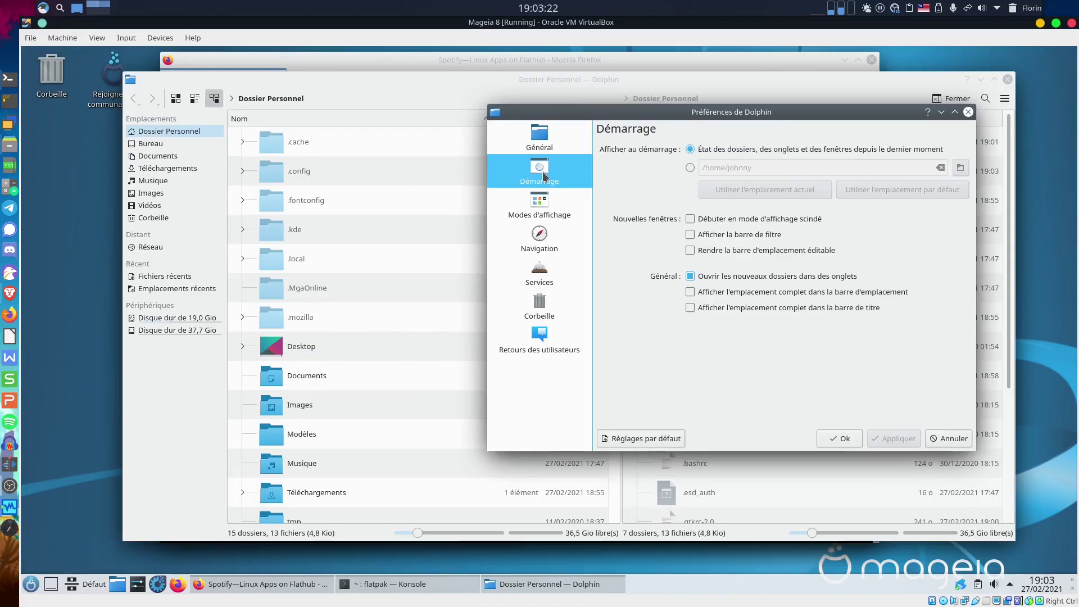
pyautogui.click(752, 217)
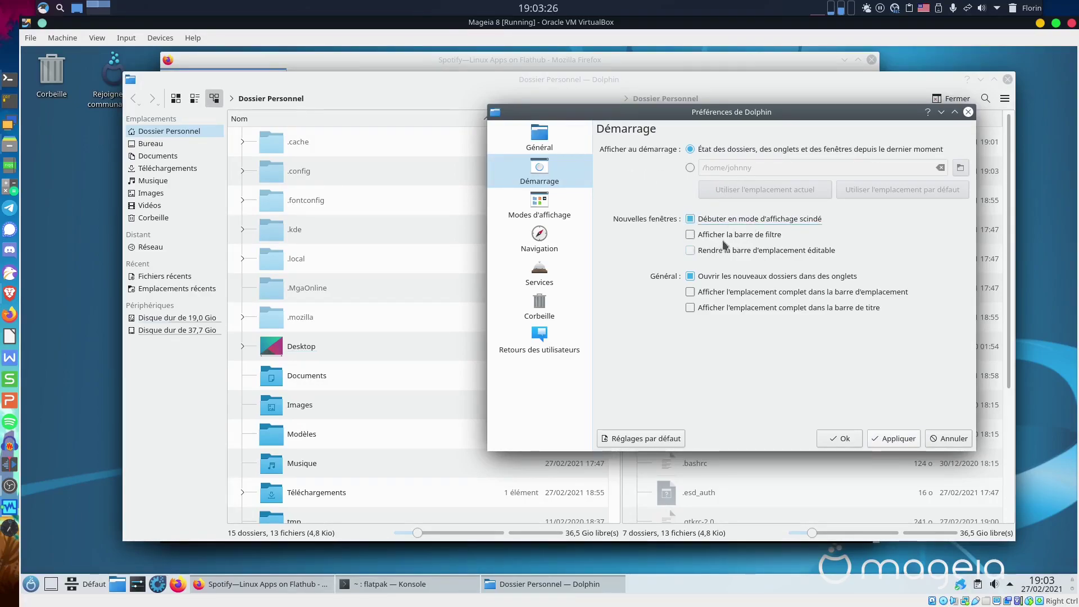
pyautogui.click(759, 236)
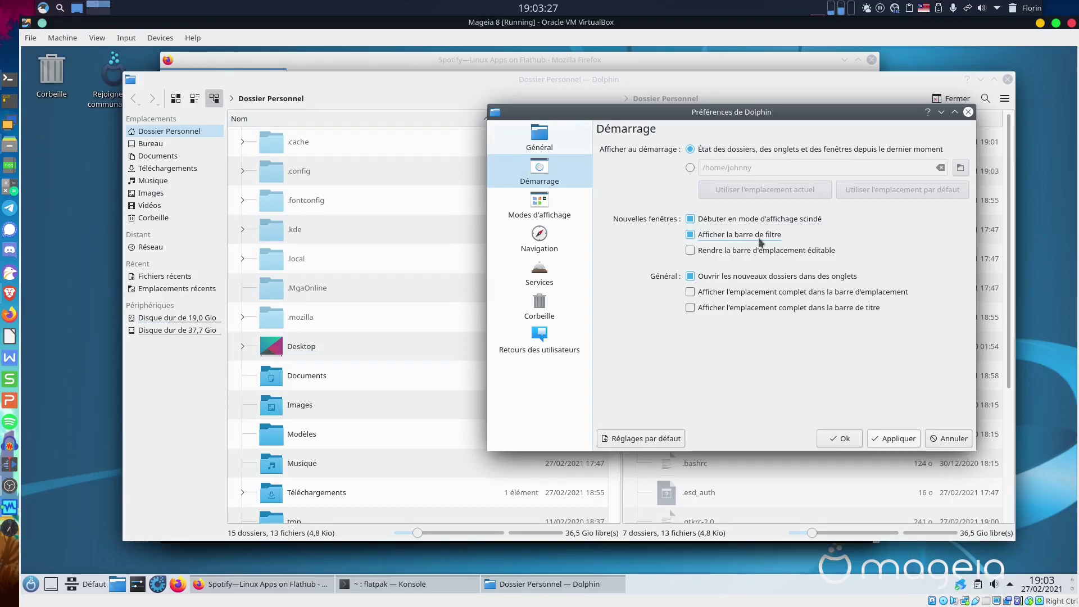
pyautogui.click(711, 253)
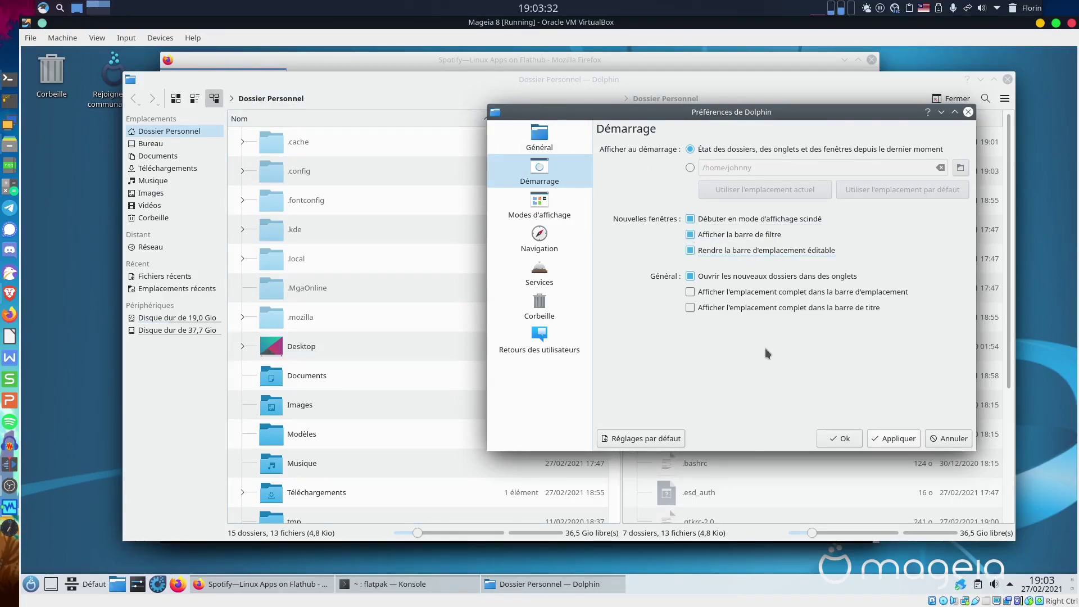
pyautogui.click(785, 292)
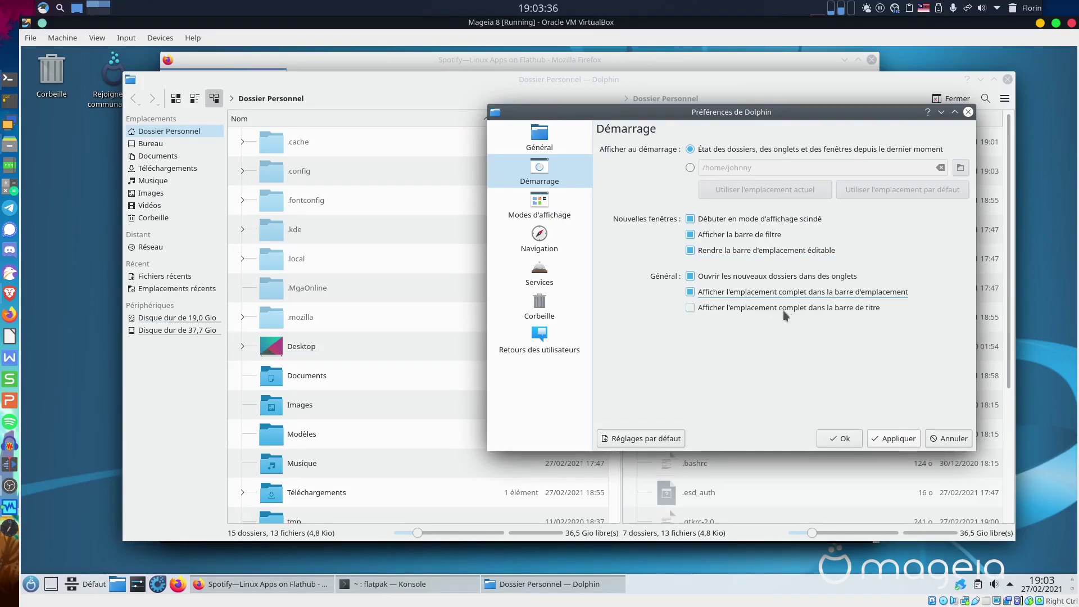
pyautogui.click(784, 307)
pyautogui.click(895, 438)
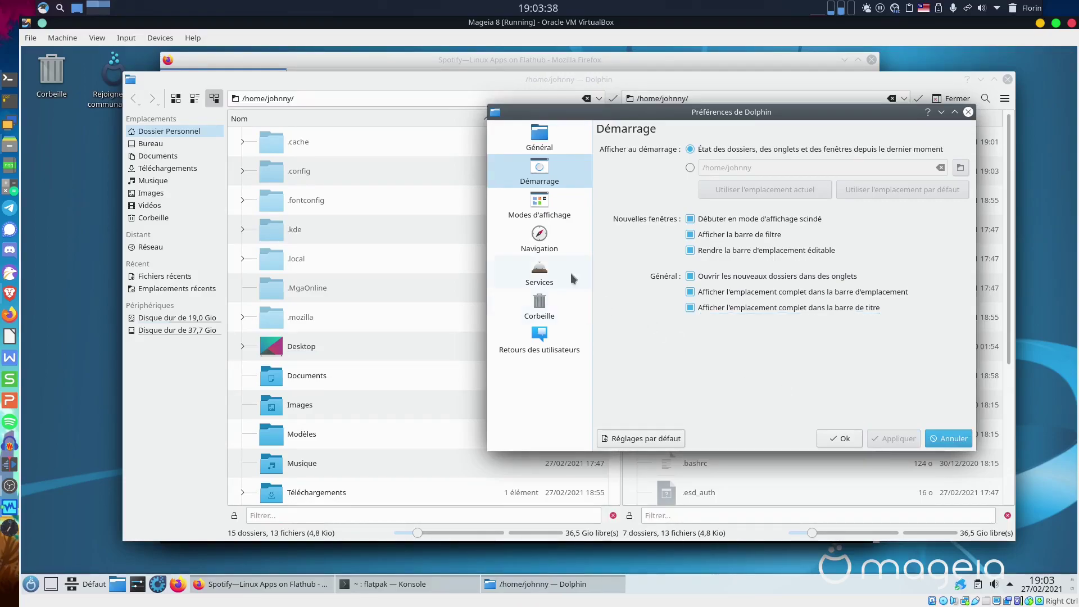
# Add the Copier vers/Déplacer vers and Supprimer services to the context menu and apply.
pyautogui.click(534, 207)
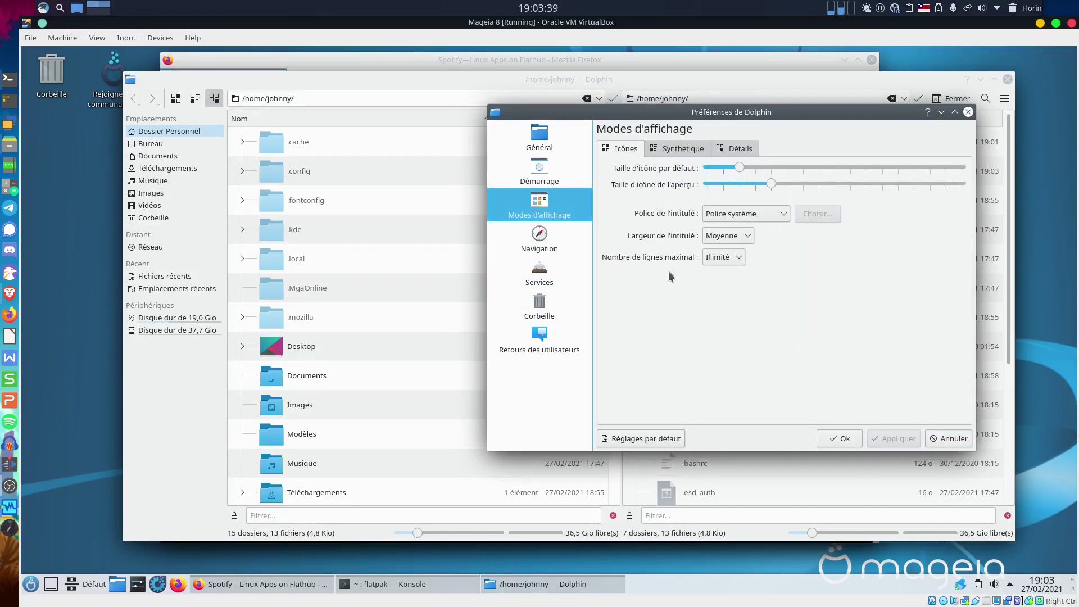
pyautogui.click(539, 237)
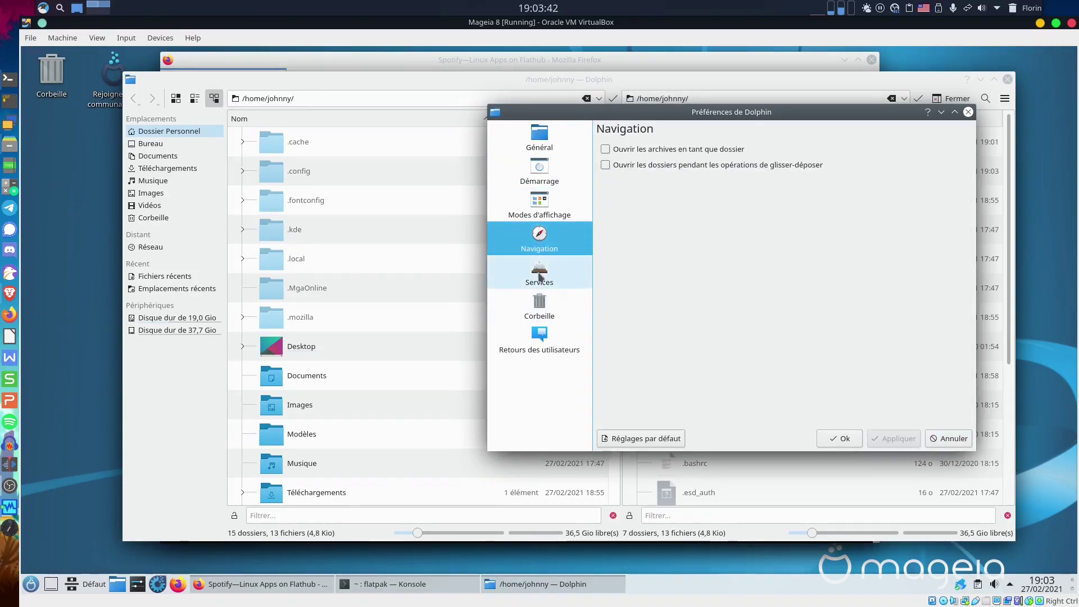
pyautogui.click(540, 274)
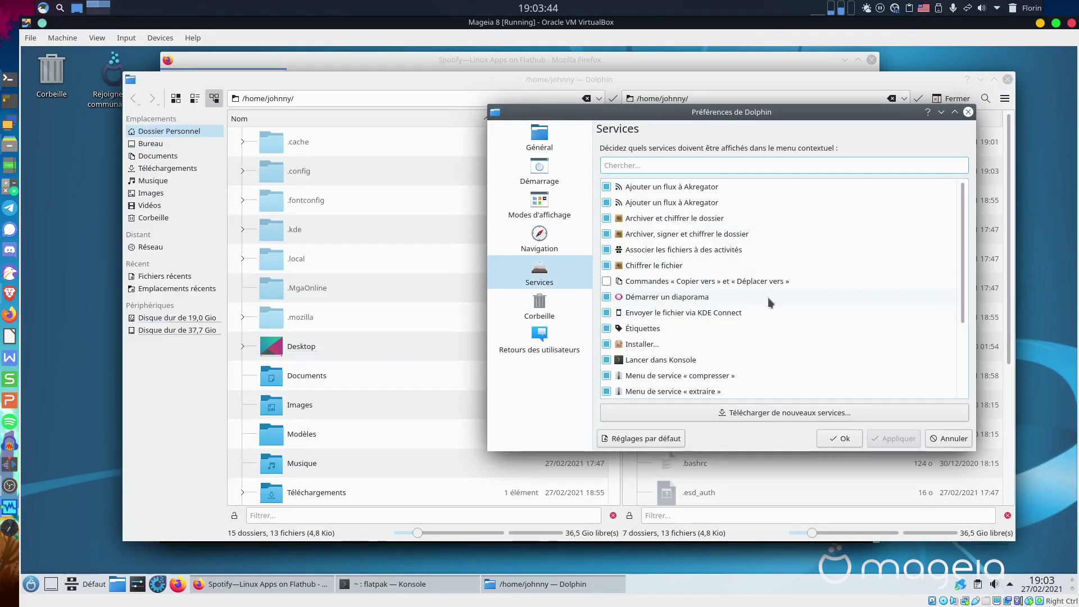
pyautogui.click(606, 281)
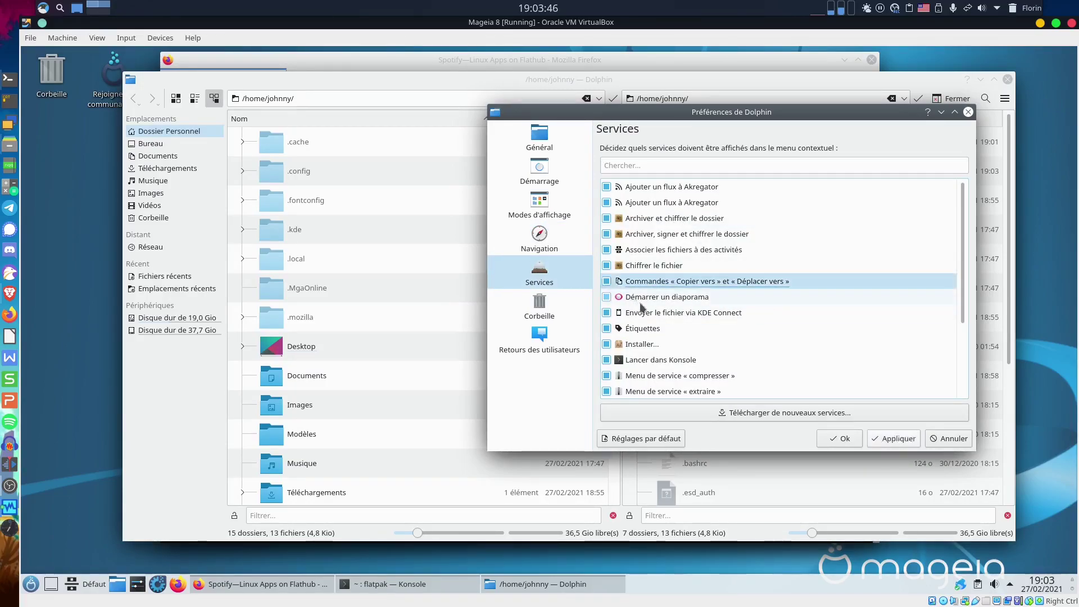
pyautogui.scroll(-3, 696, 323)
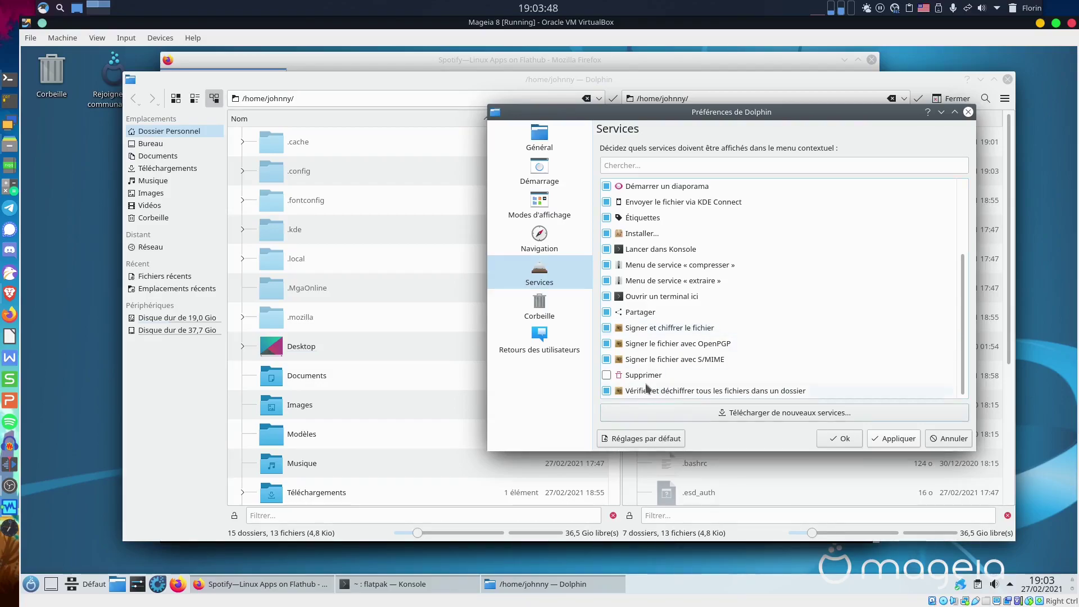
pyautogui.click(792, 374)
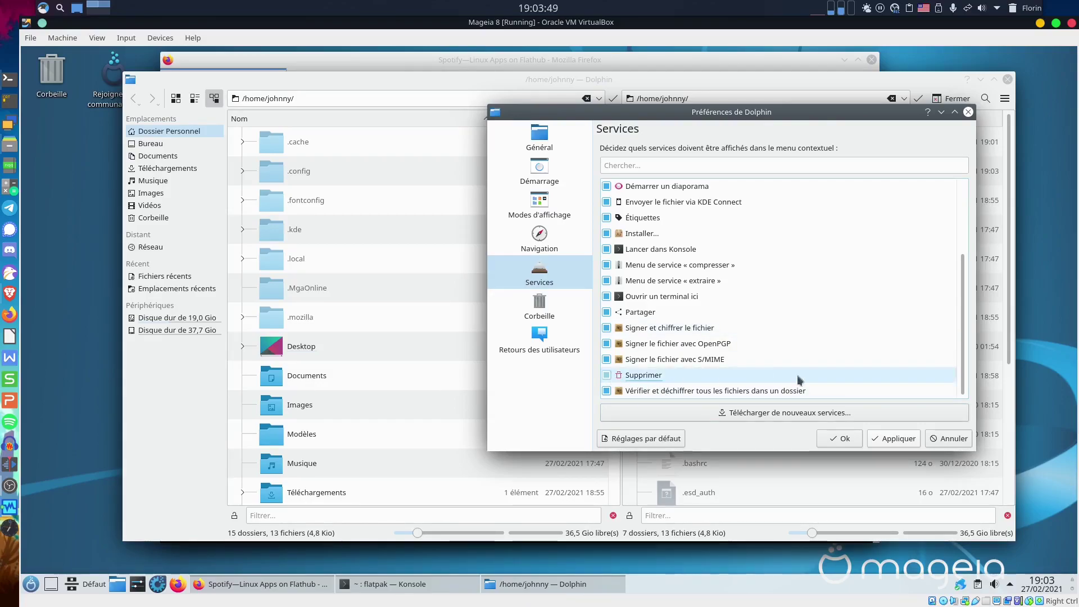
pyautogui.click(897, 441)
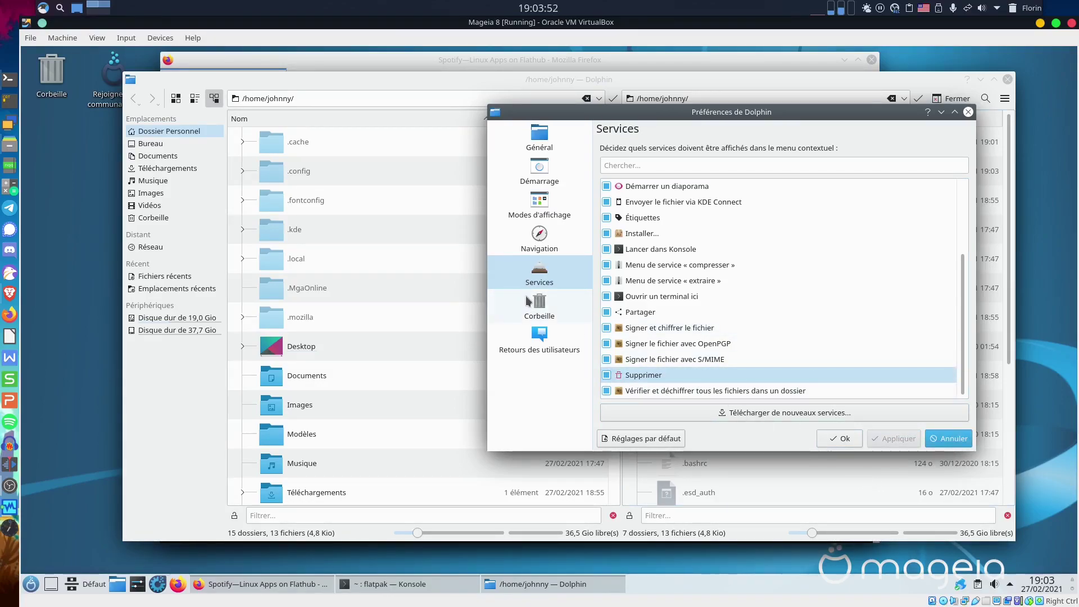
# Set Corbeille to auto-delete files older than 7 days, apply, and close preferences with Ok.
pyautogui.click(528, 302)
pyautogui.click(677, 153)
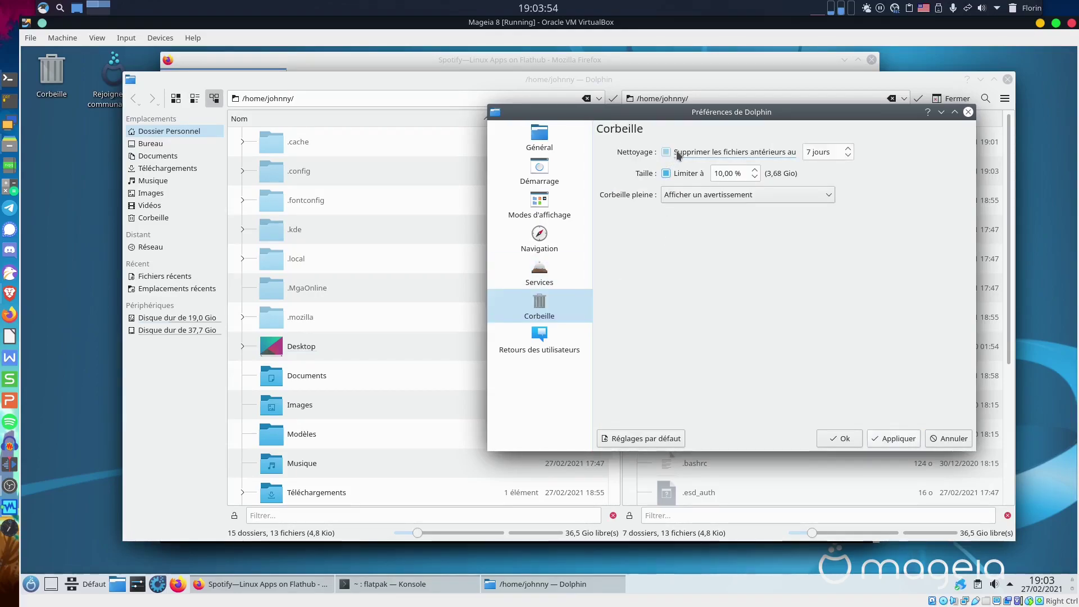
pyautogui.click(896, 439)
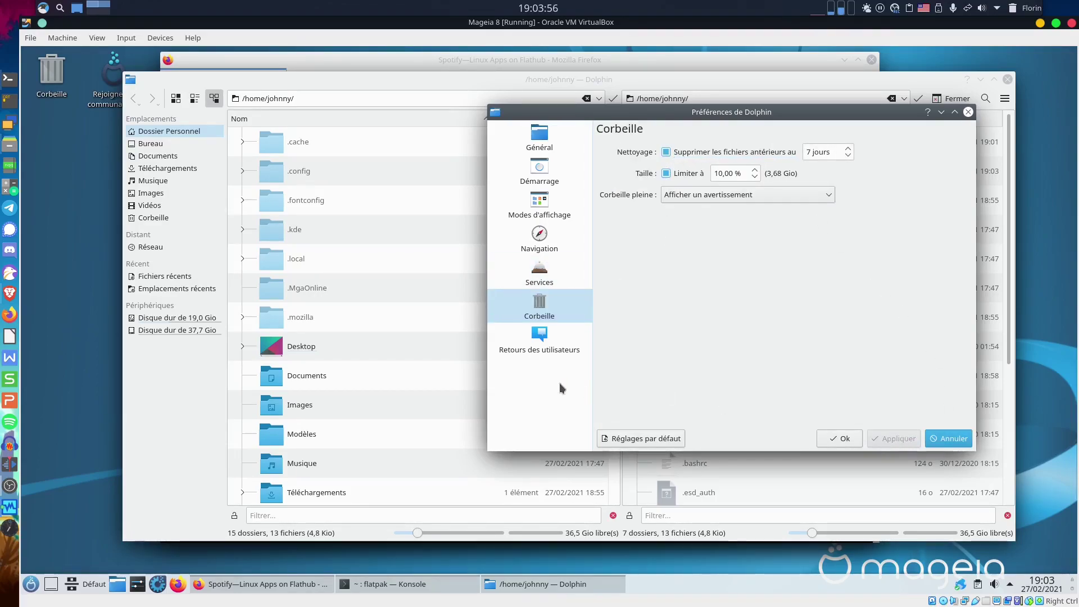
pyautogui.click(557, 344)
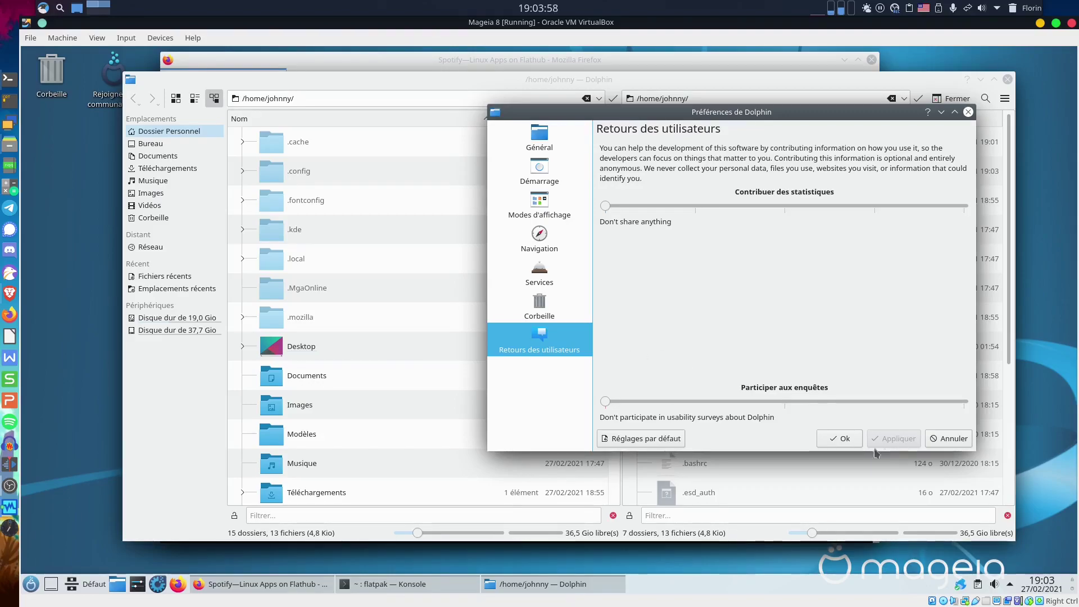
pyautogui.click(840, 439)
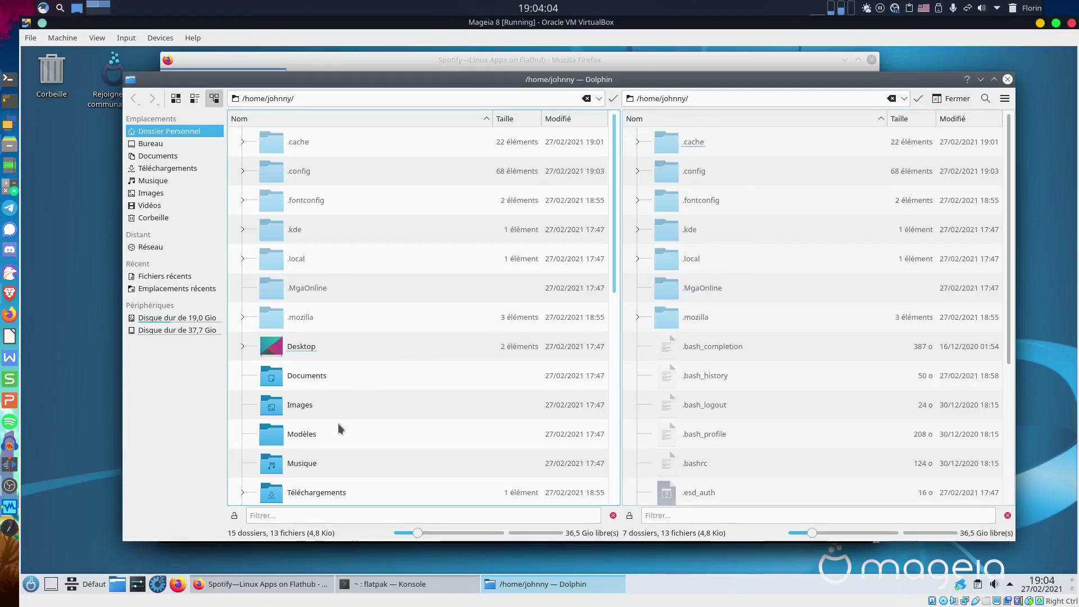
# In Téléchargements, extract the balenaEtcher zip with Extraire l'archive ici and select the resulting AppImage.
pyautogui.doubleClick(322, 491)
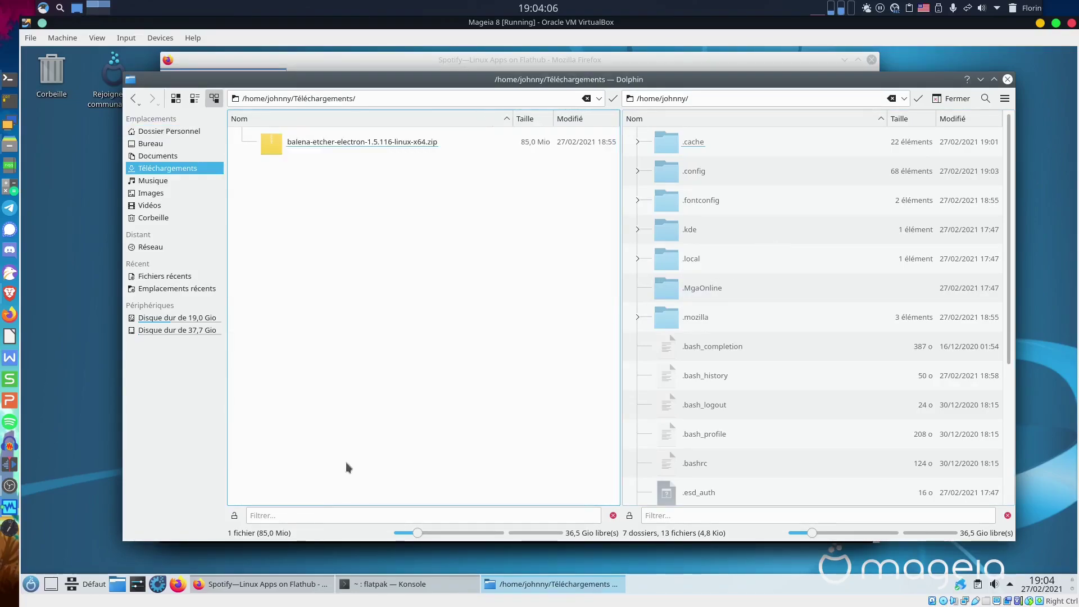
pyautogui.rightClick(348, 141)
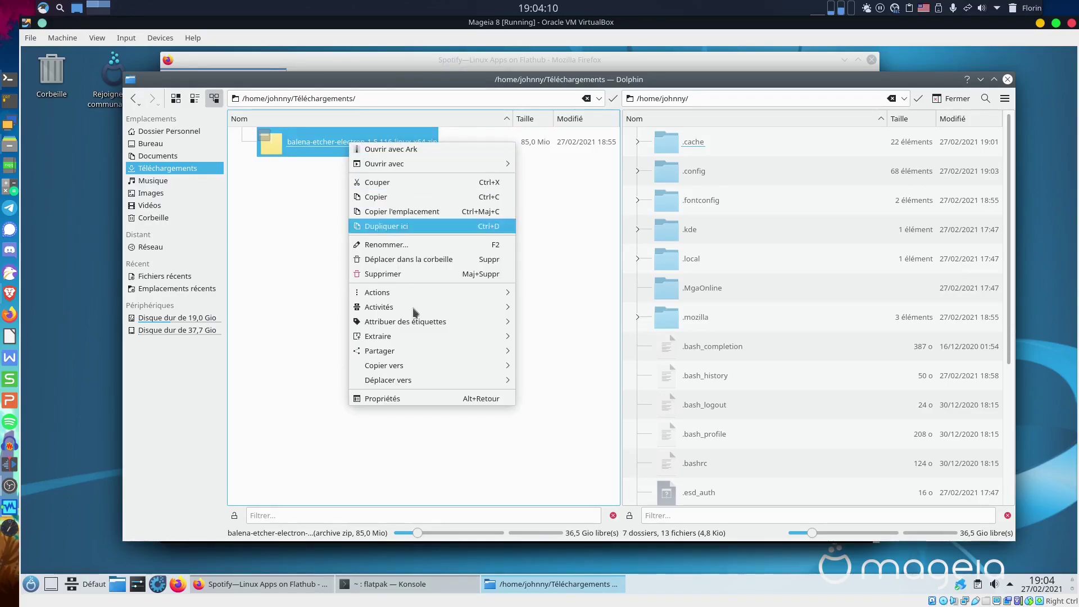
pyautogui.moveTo(415, 336)
pyautogui.click(579, 336)
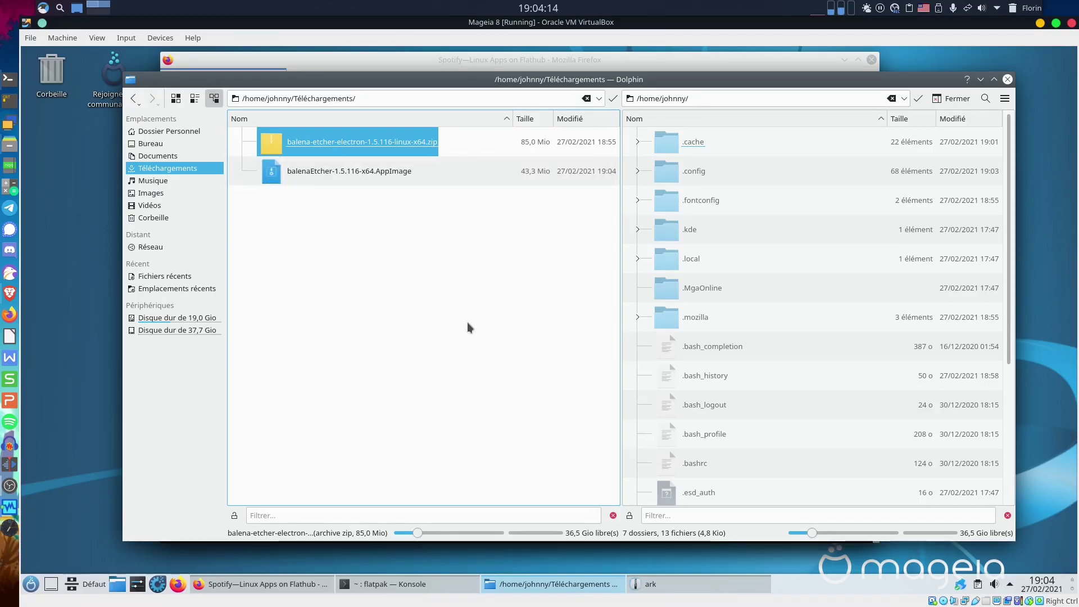
pyautogui.click(344, 174)
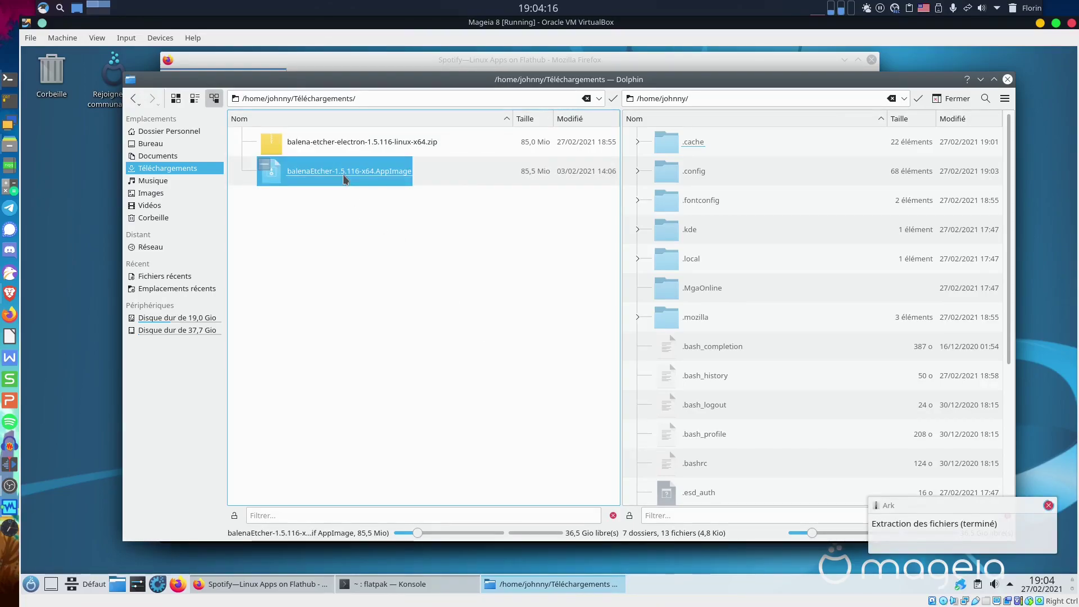
# Make balenaEtcher-1.5.116-x64.AppImage executable under Droits d'accès, launch it, and tick Ne plus poser la question.
pyautogui.rightClick(341, 176)
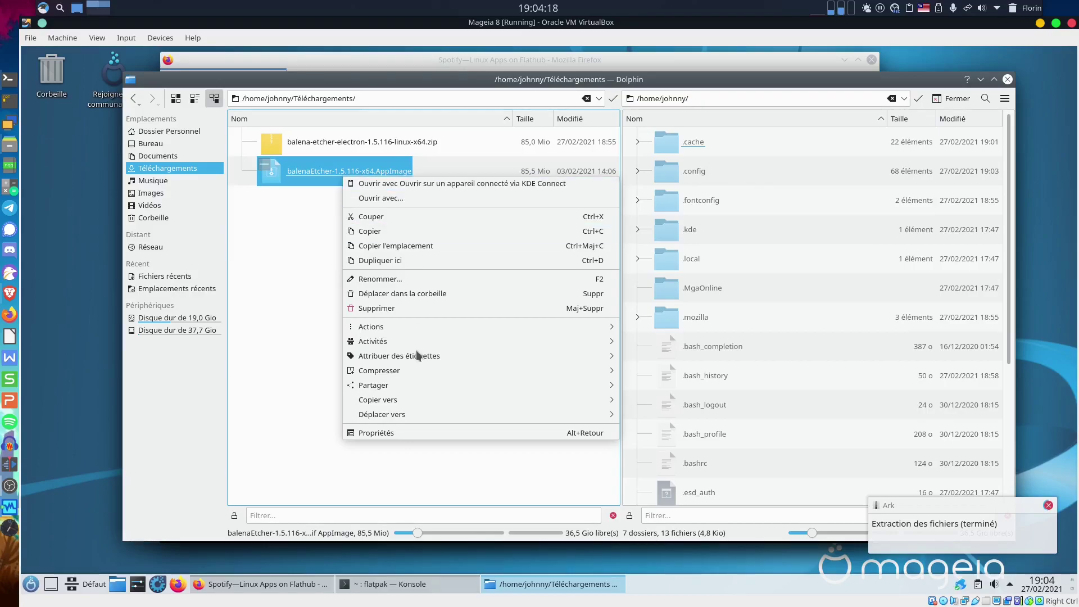
pyautogui.click(386, 434)
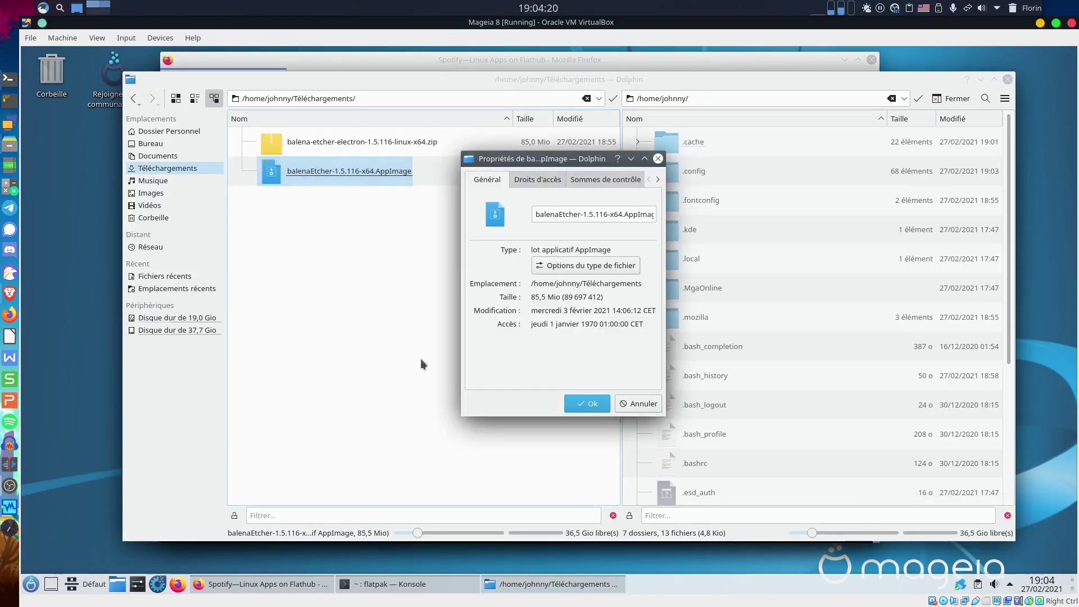
pyautogui.click(535, 179)
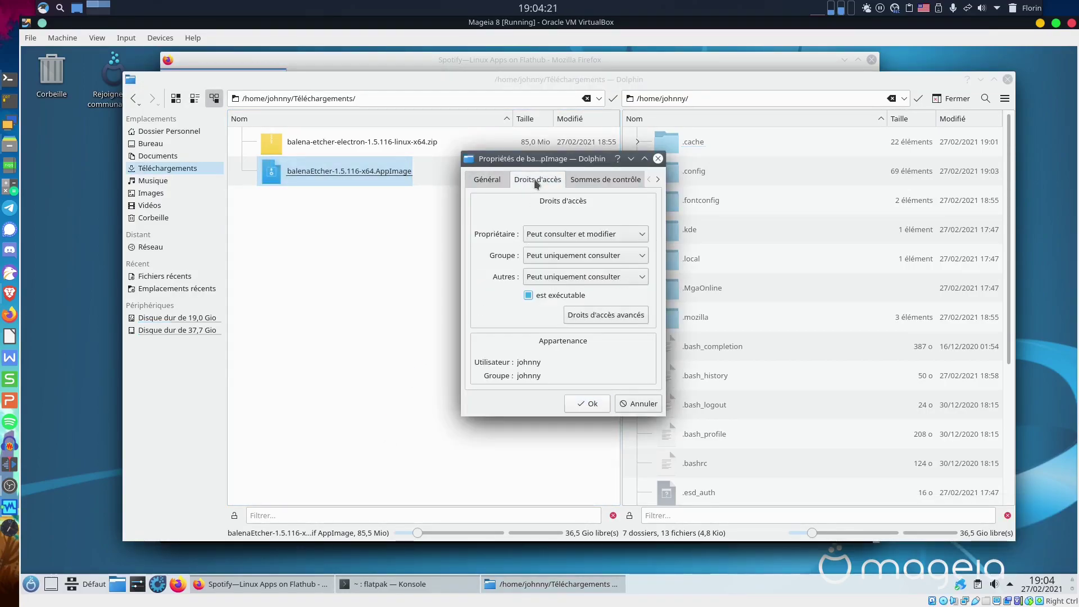
pyautogui.click(539, 298)
pyautogui.click(593, 408)
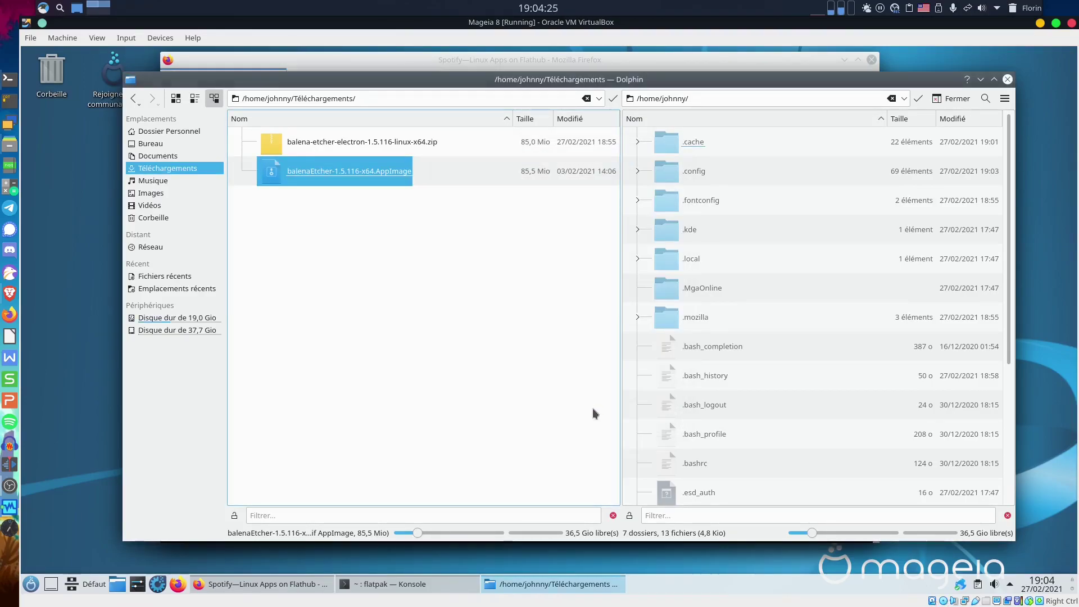
pyautogui.click(352, 175)
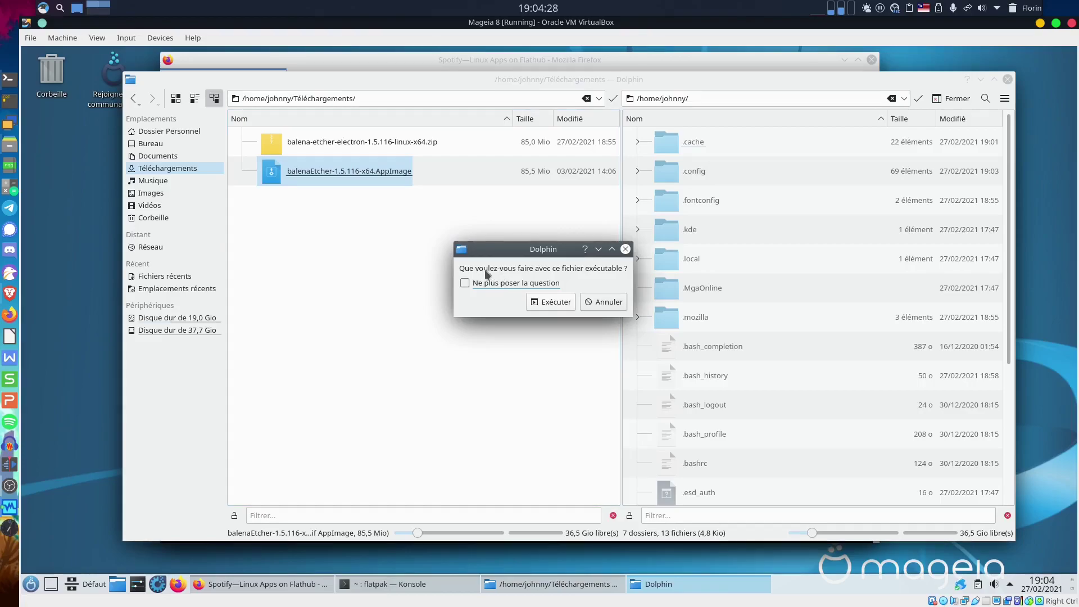
pyautogui.click(466, 283)
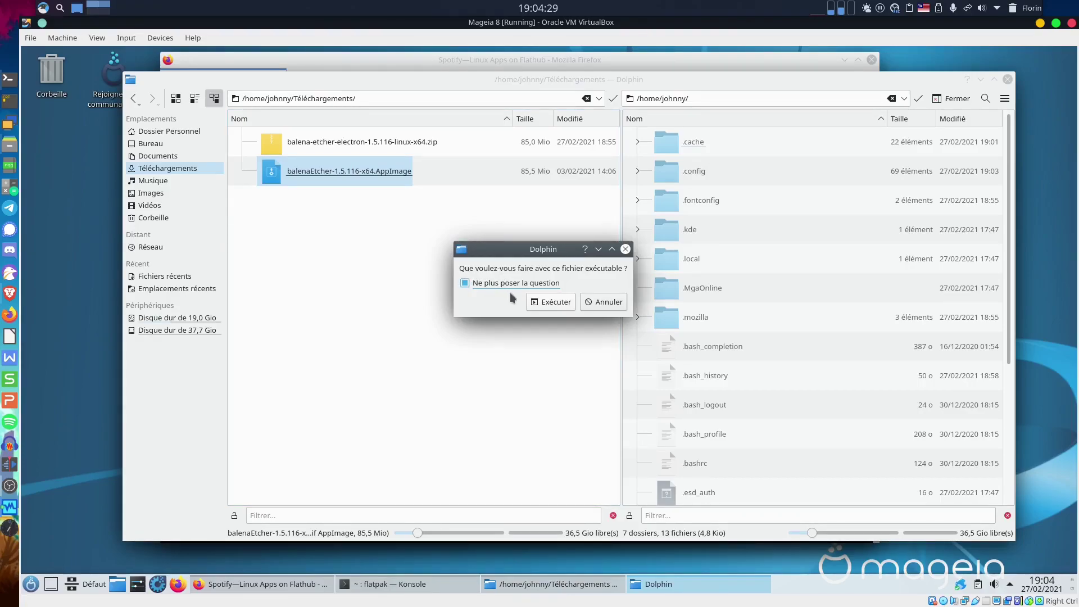
# Run the AppImage with Exécuter, then close the Etcher window once it appears.
pyautogui.click(559, 302)
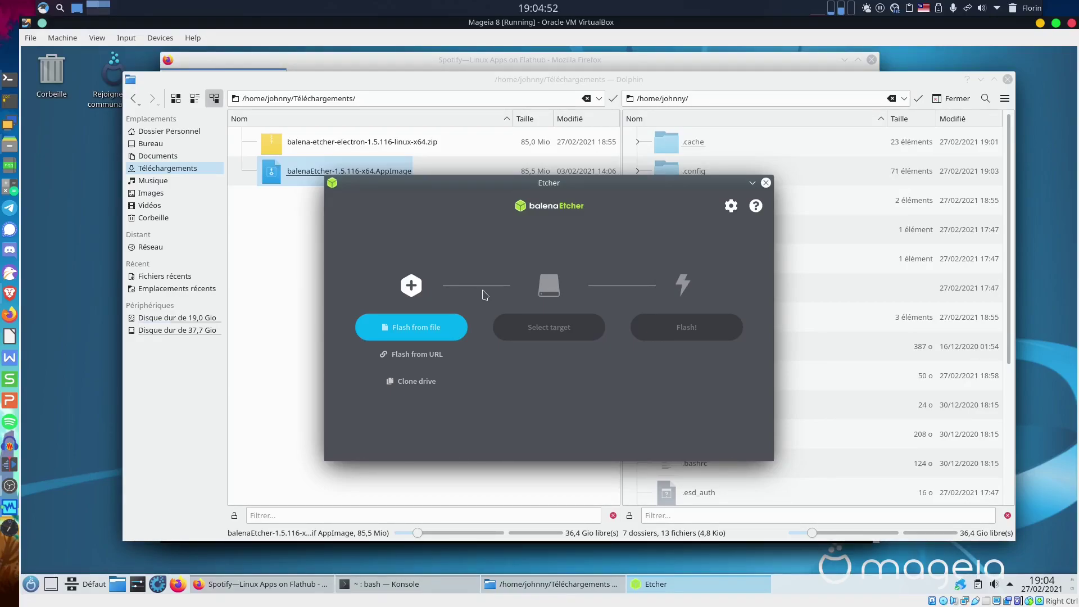
pyautogui.click(766, 183)
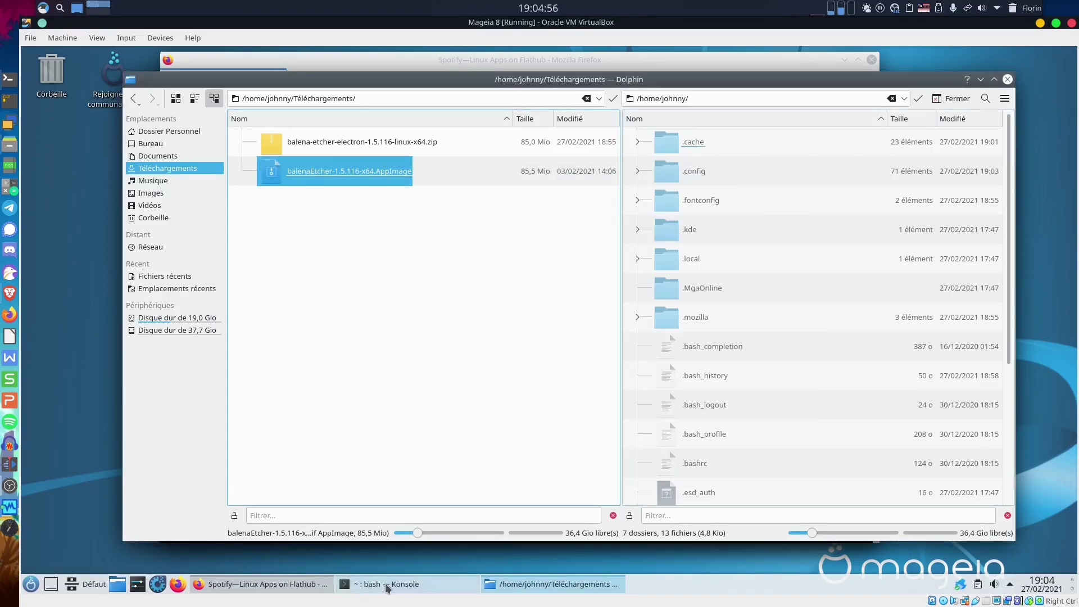
# Bring Konsole to the front and start Spotify from the launcher's Son et Vidéo > Plus menu.
pyautogui.click(388, 583)
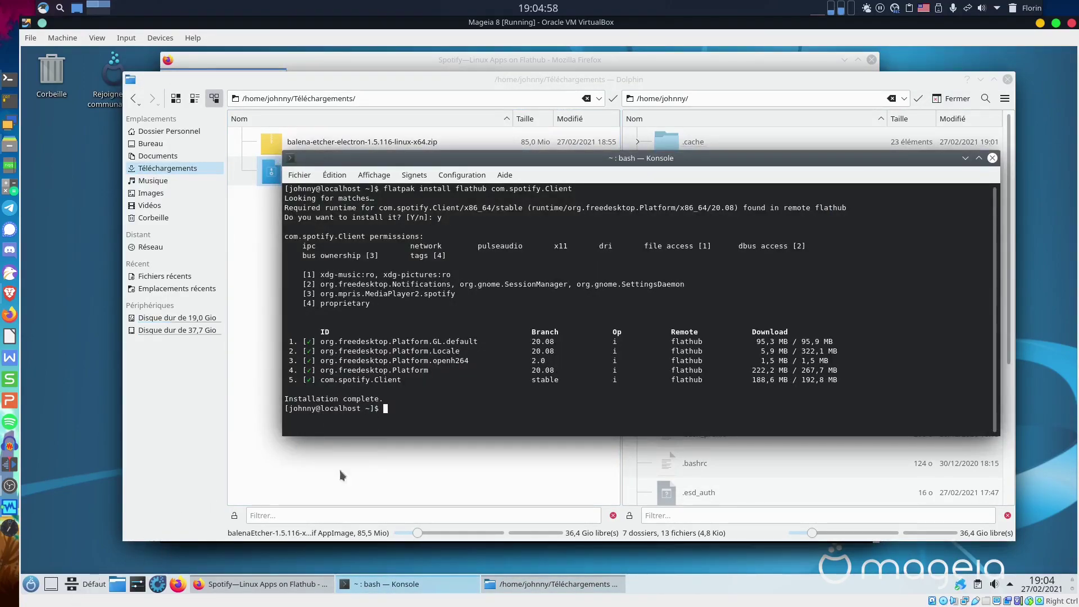
pyautogui.click(31, 585)
pyautogui.moveTo(83, 399)
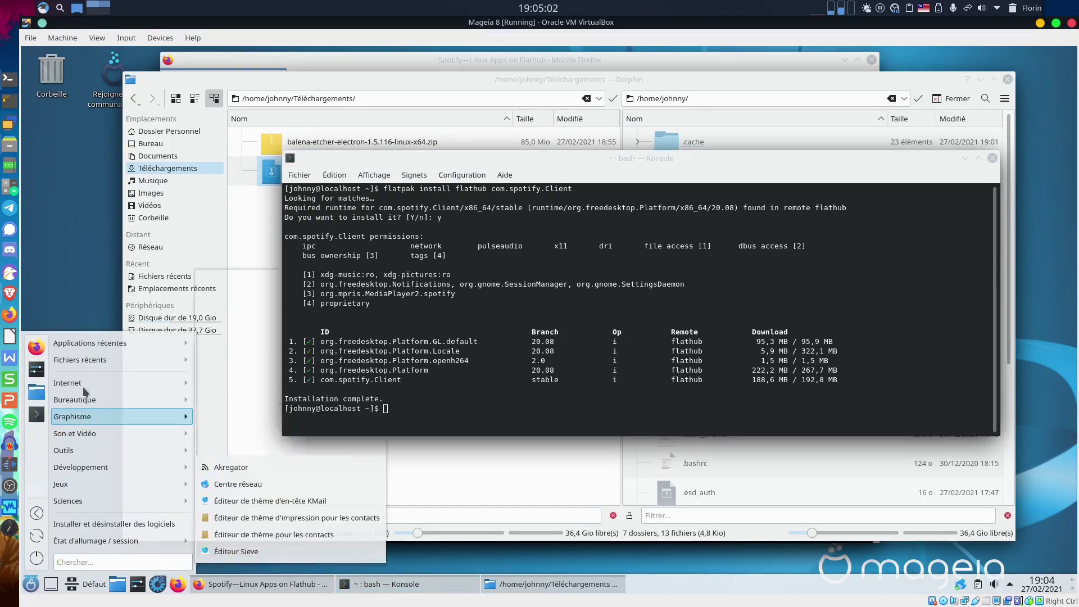
pyautogui.moveTo(87, 434)
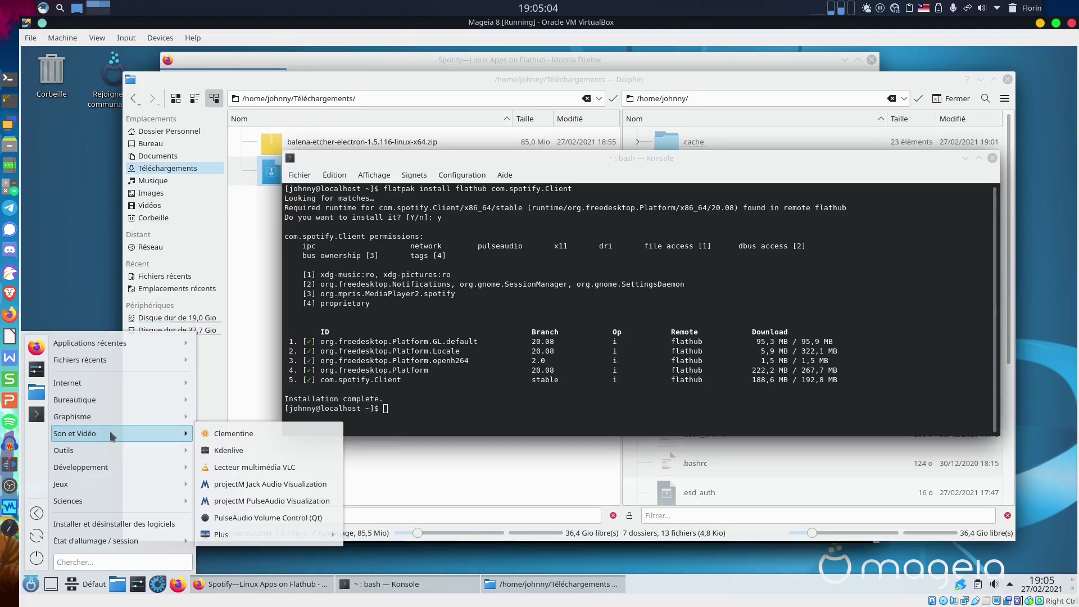
pyautogui.moveTo(247, 534)
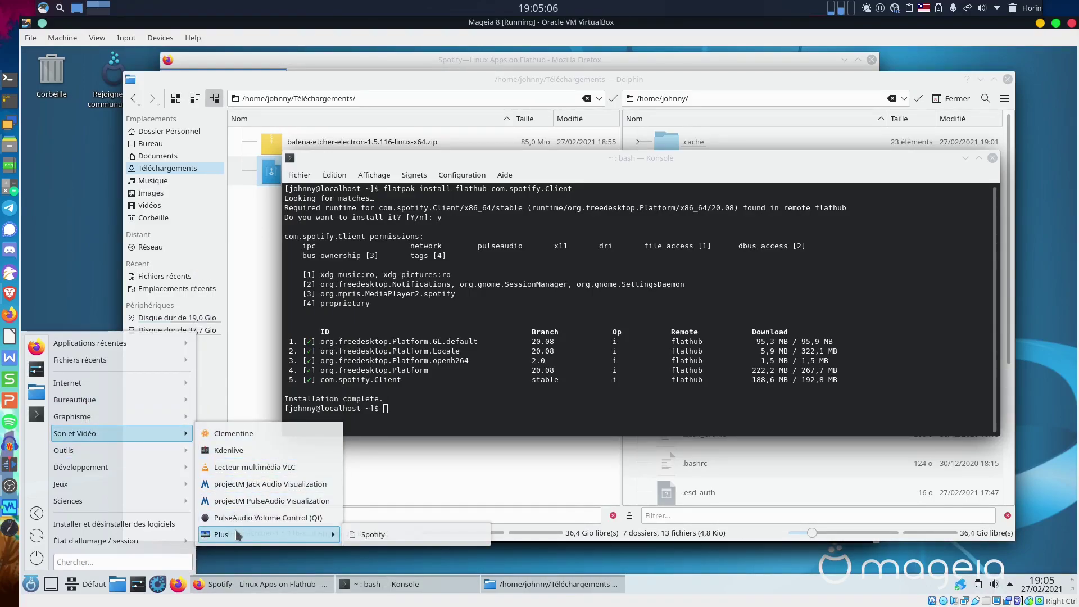
pyautogui.click(397, 540)
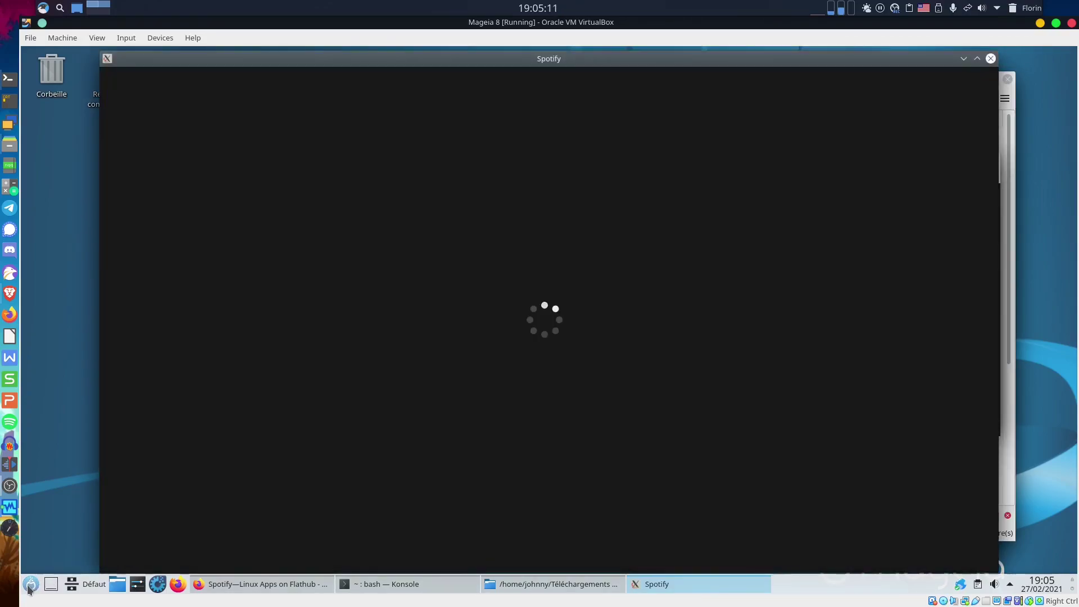
# Dismiss the launcher, close Spotify's 'Millions of songs' sign-up window, and enlarge the Konsole window.
pyautogui.click(30, 587)
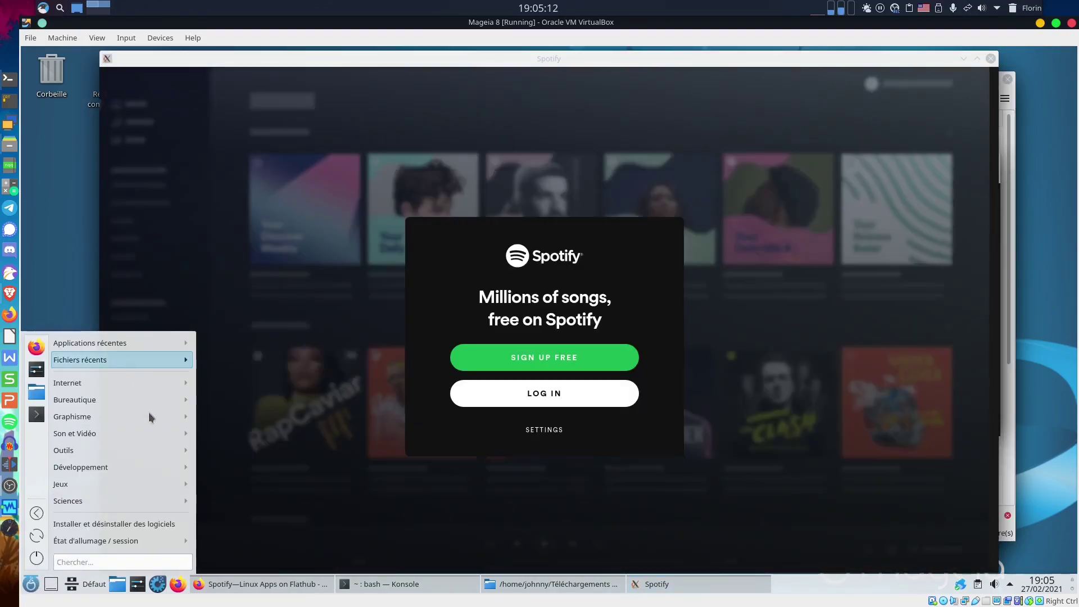
pyautogui.moveTo(169, 466)
pyautogui.moveTo(154, 436)
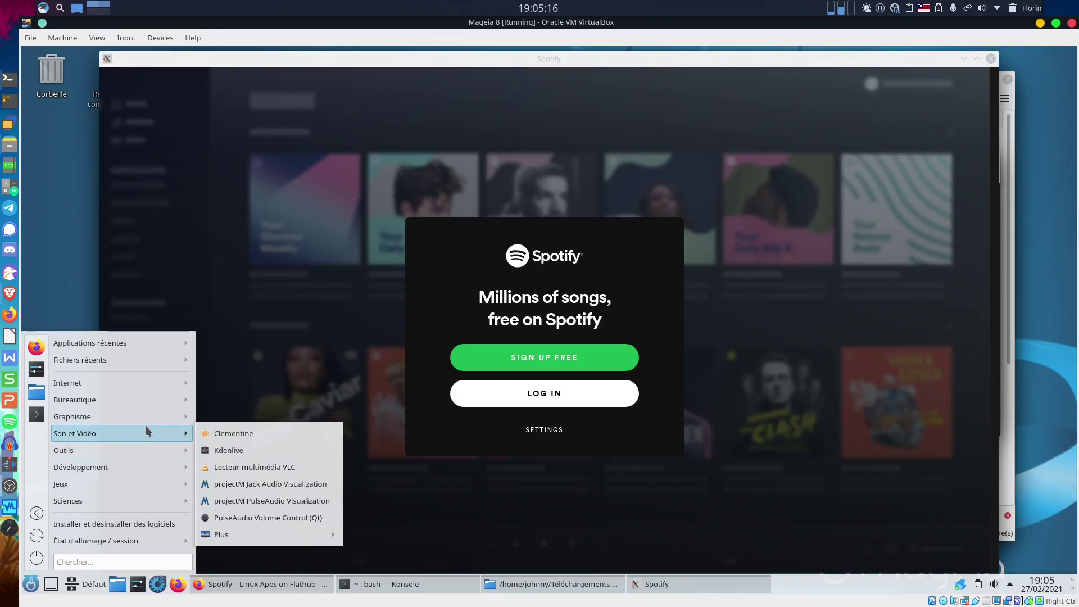
pyautogui.click(376, 120)
pyautogui.moveTo(376, 59); pyautogui.dragTo(377, 64)
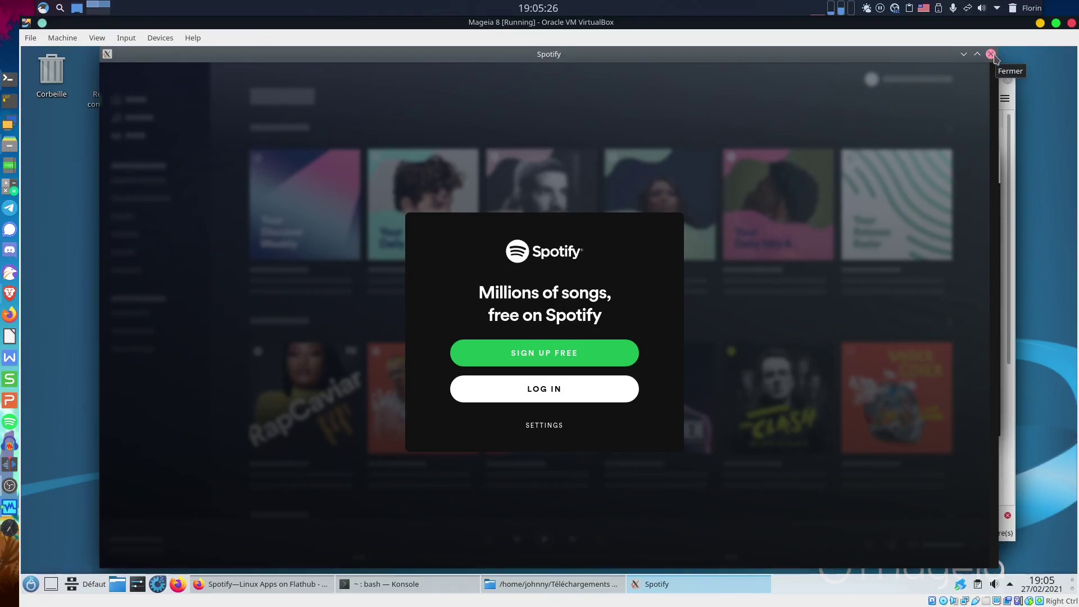
pyautogui.click(992, 55)
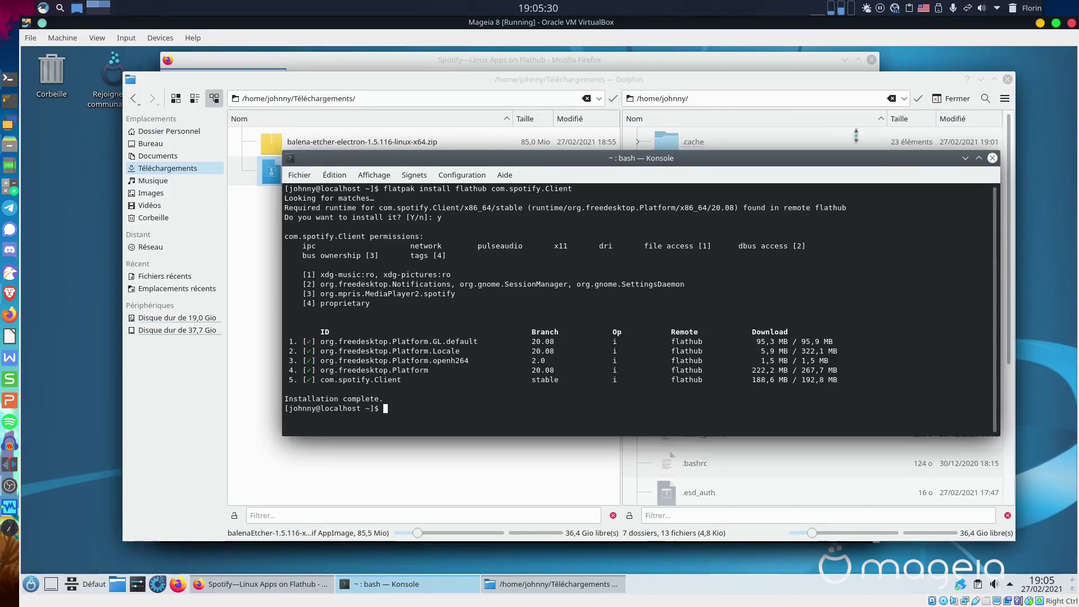
pyautogui.moveTo(784, 151); pyautogui.dragTo(628, 148)
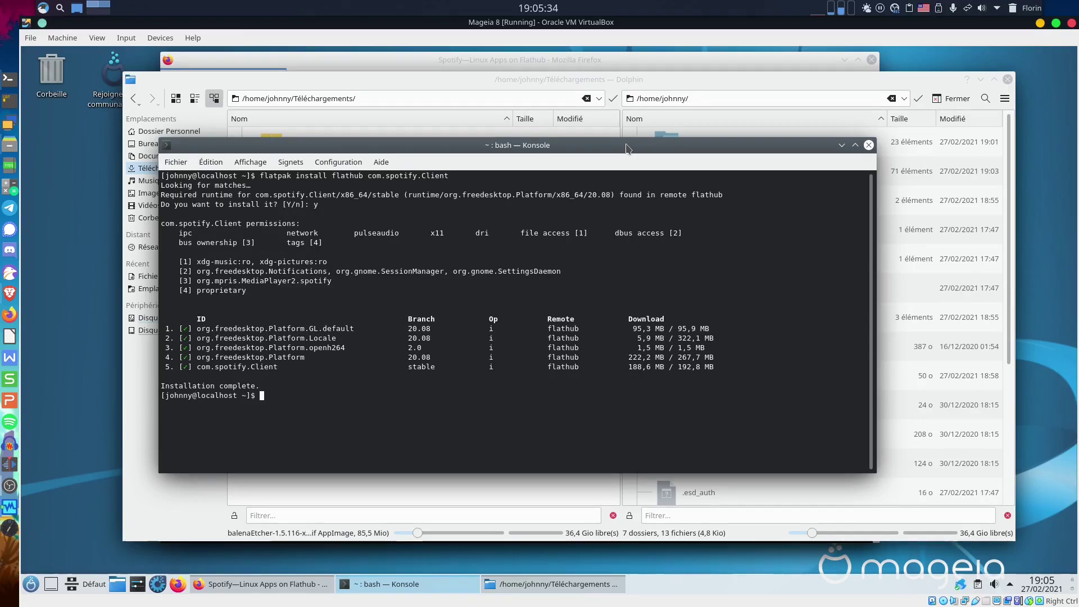